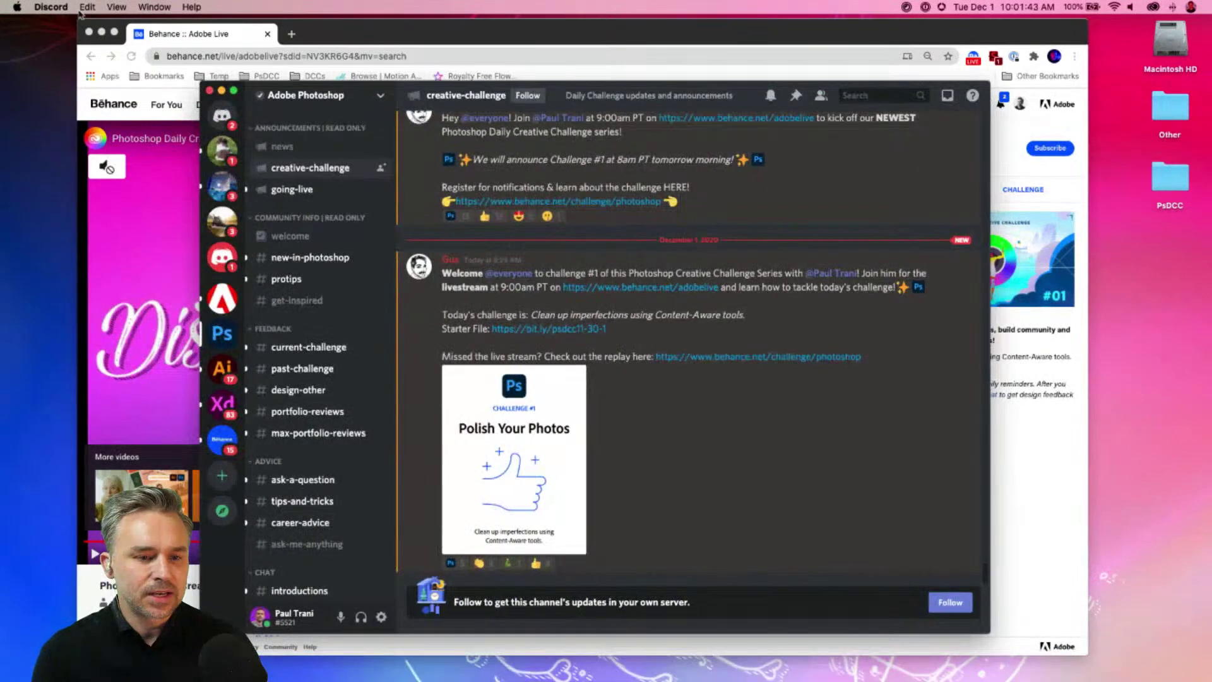
- Open the challenge's starter file link and copy the shared Challenge 1 folder to Your work
{"action": "key", "text": "super+alt+h"}
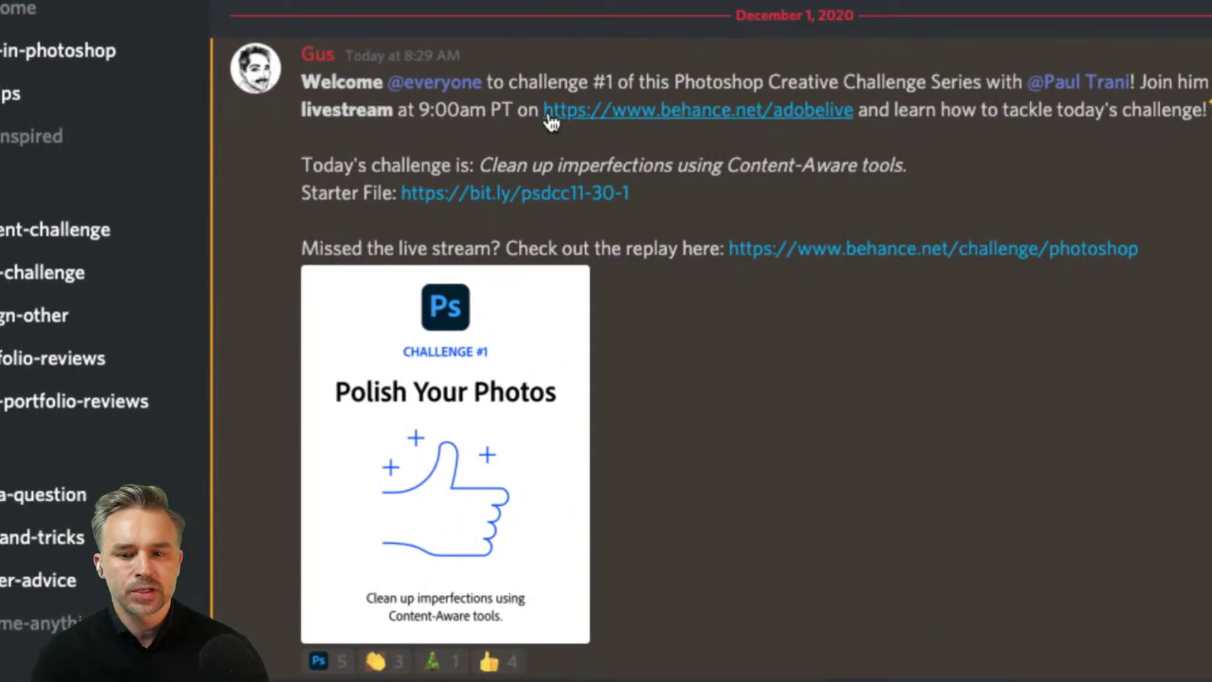
{"action": "left_click", "coordinate": [502, 200]}
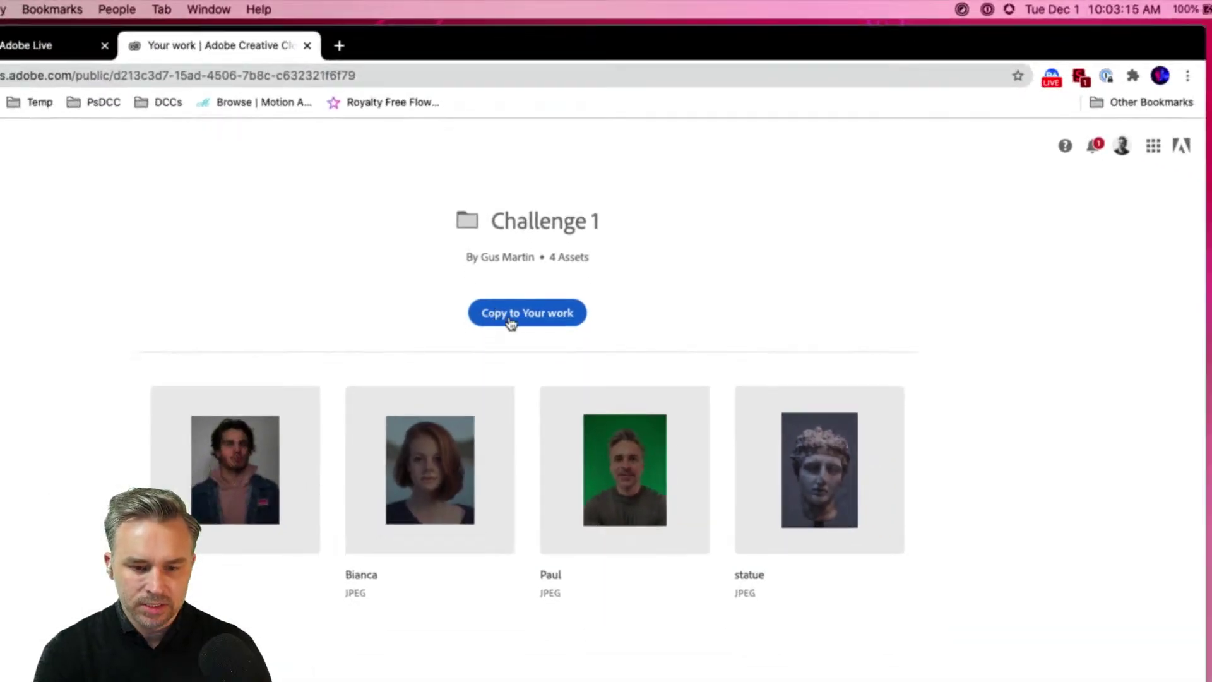
{"action": "left_click", "coordinate": [519, 410]}
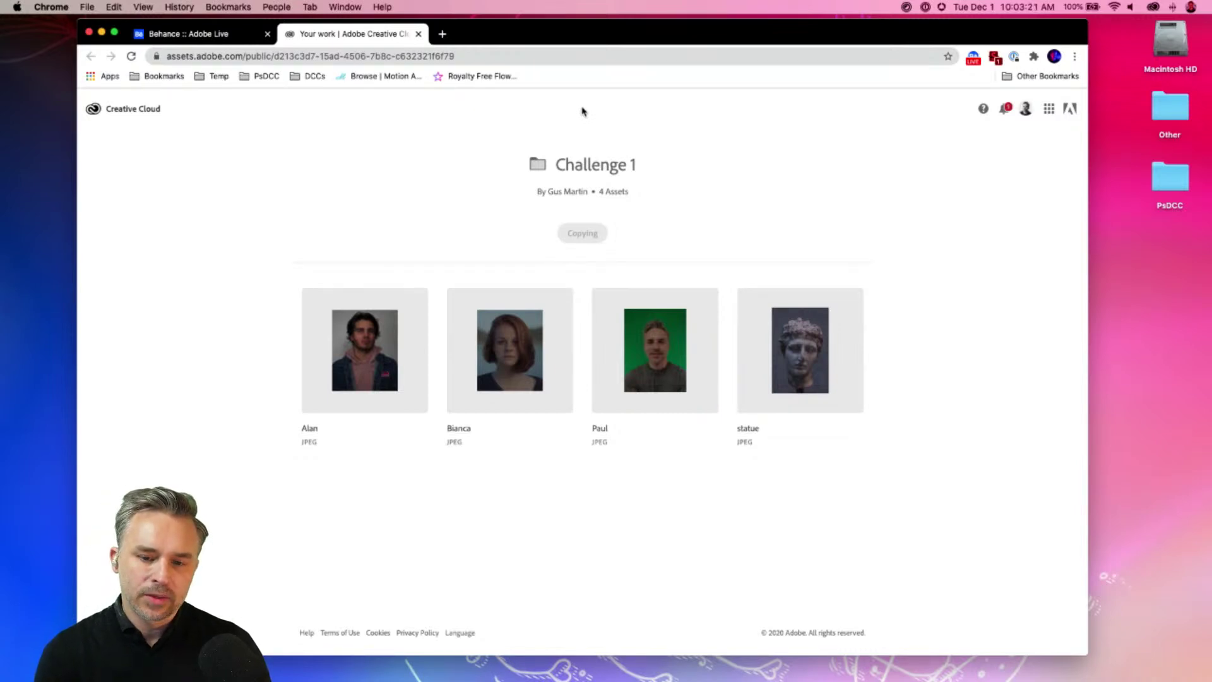
- Switch to Finder and open the Challenge 1 folder inside Creative Cloud Files in the home folder
{"action": "mouse_move", "coordinate": [379, 679]}
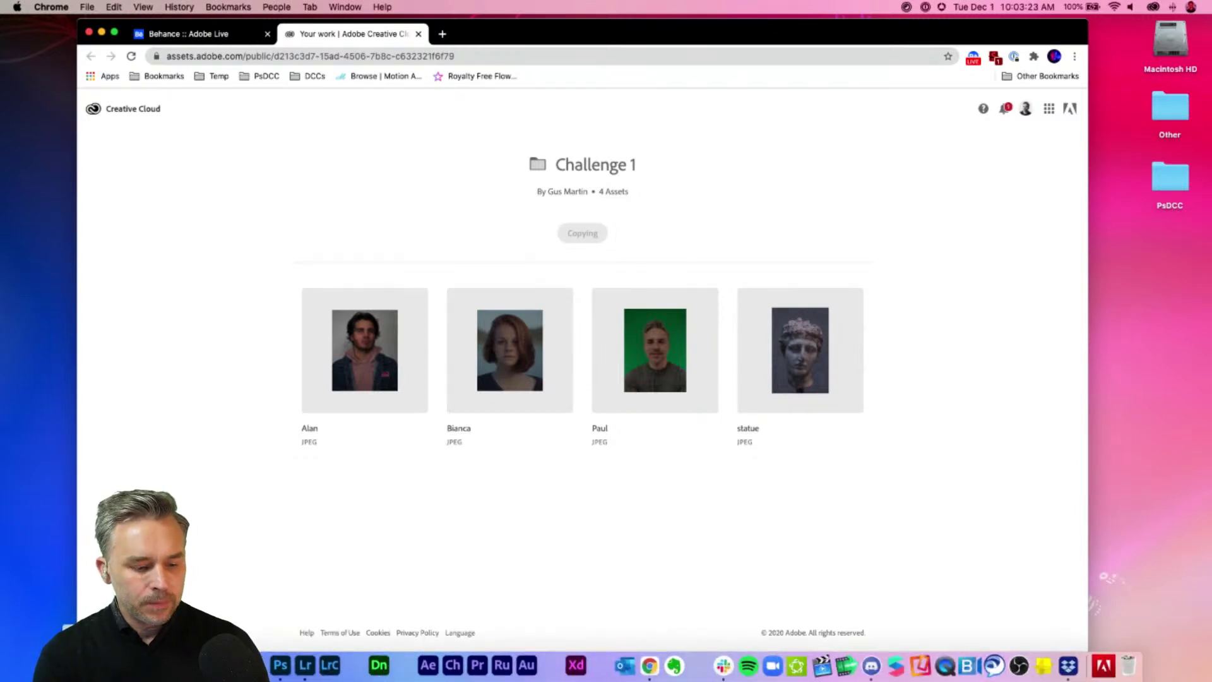
{"action": "left_click", "coordinate": [379, 670]}
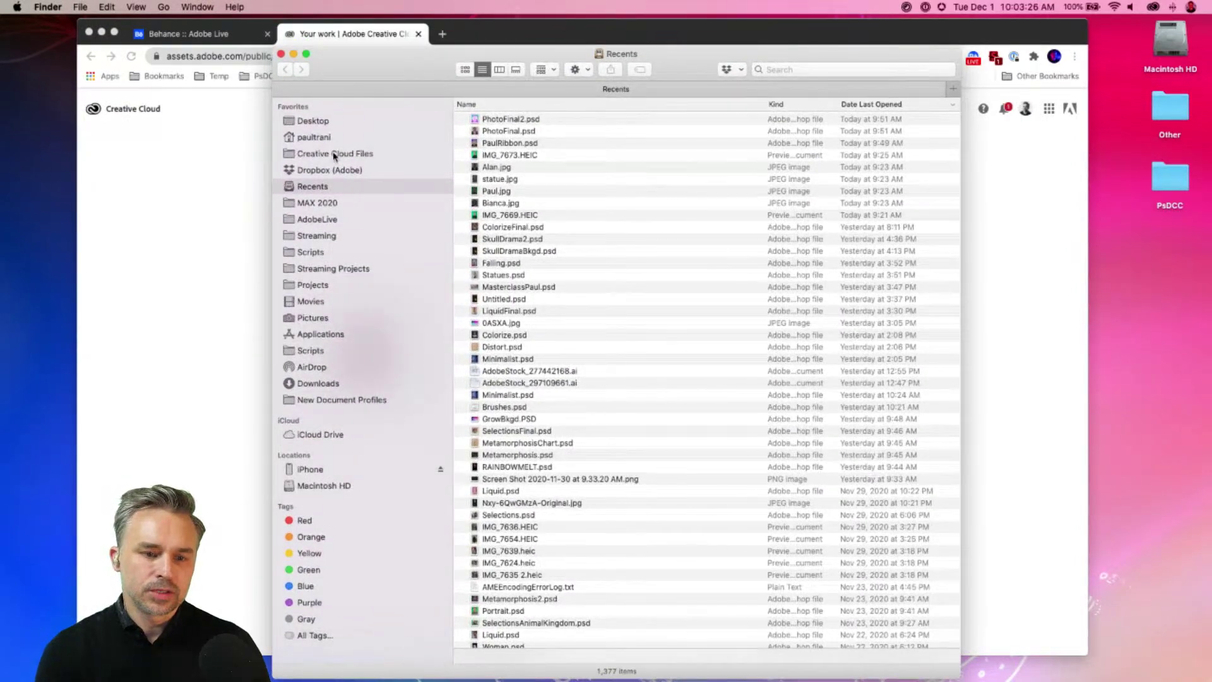
{"action": "left_click", "coordinate": [333, 154]}
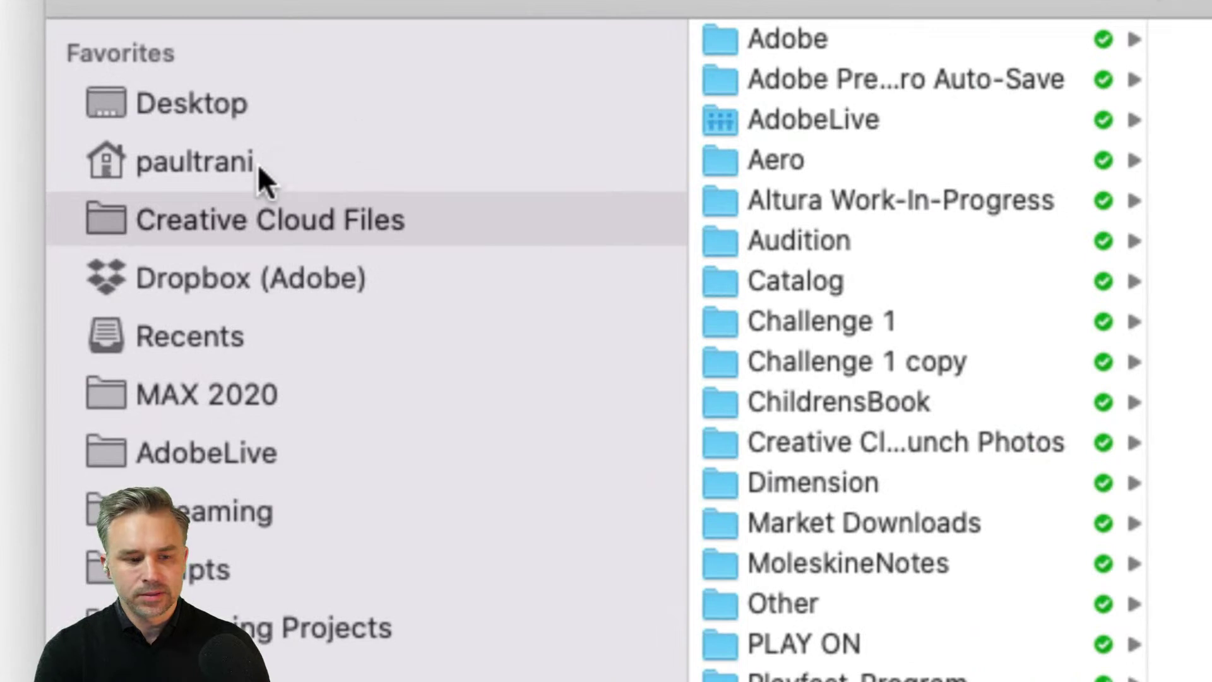
{"action": "left_click", "coordinate": [221, 163]}
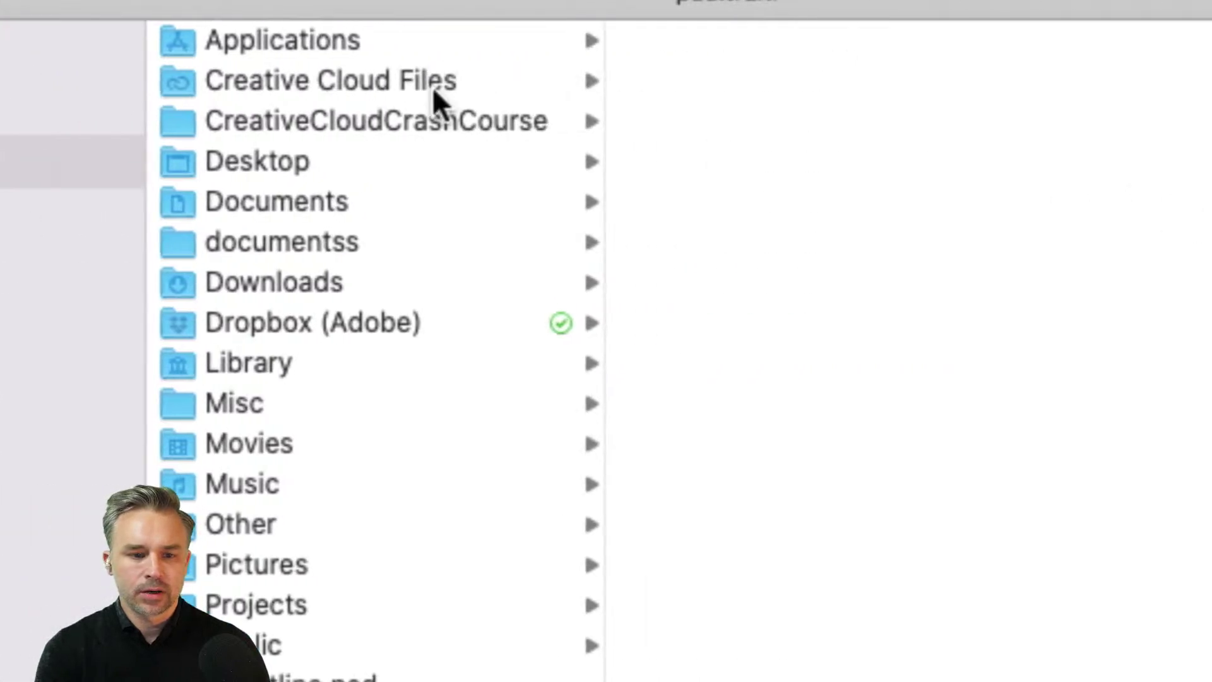
{"action": "left_click", "coordinate": [433, 87]}
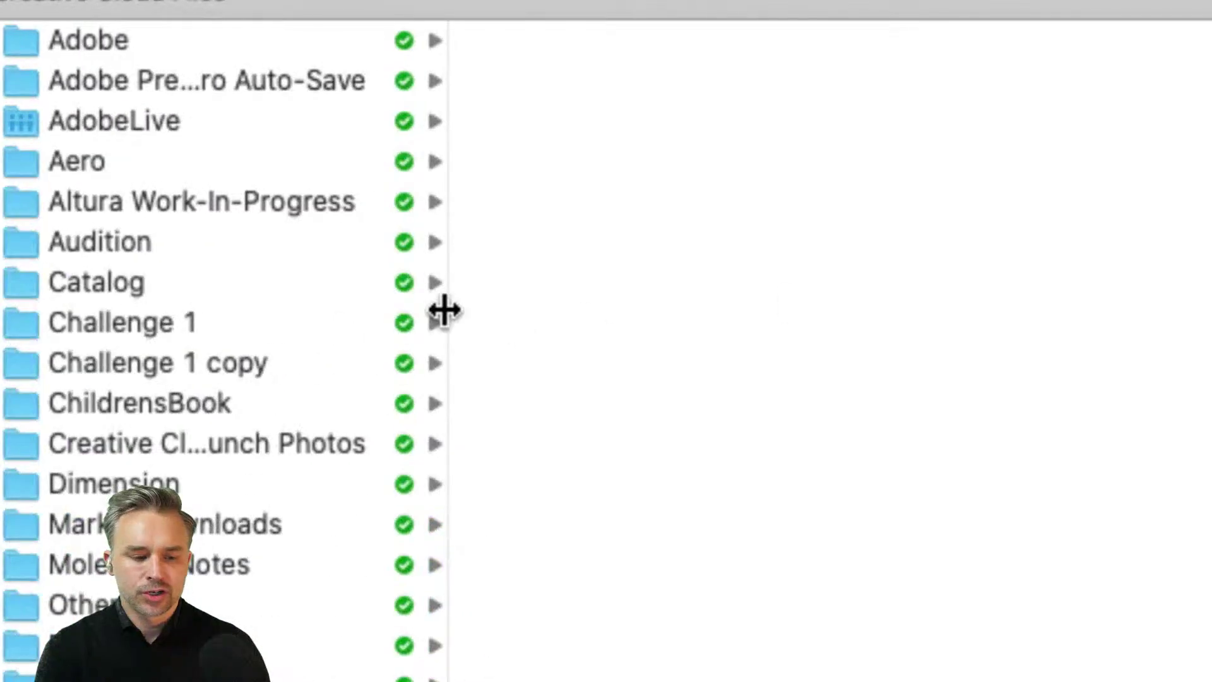
{"action": "left_click", "coordinate": [95, 323]}
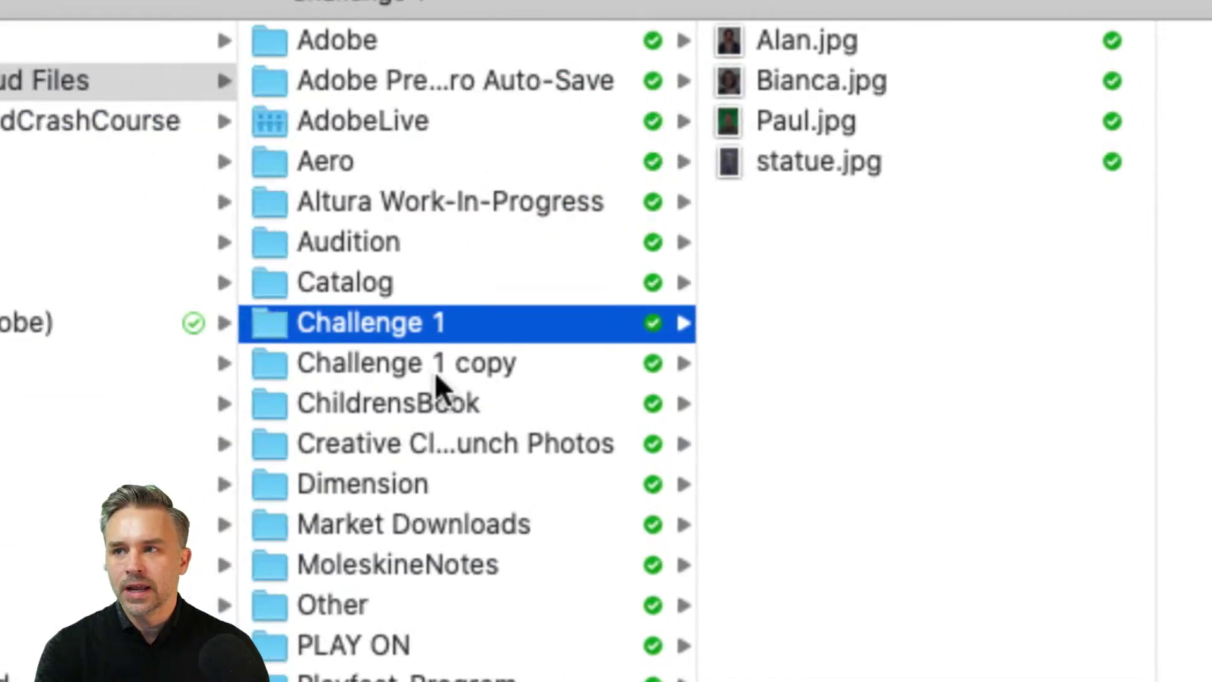
- Compare the Challenge 1 and Challenge 1 copy folders and select all four JPEG images in Challenge 1
{"action": "left_click", "coordinate": [374, 366]}
{"action": "left_click", "coordinate": [376, 324]}
{"action": "left_click", "coordinate": [381, 363]}
{"action": "left_click", "coordinate": [377, 320]}
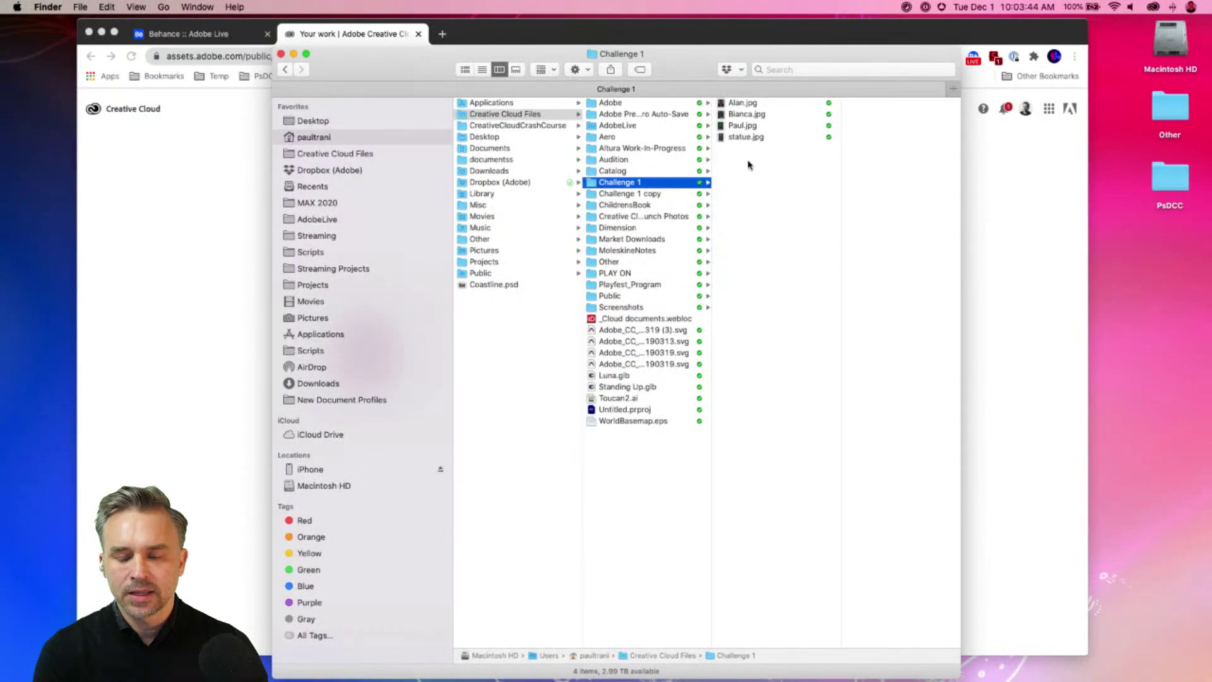
{"action": "left_click_drag", "start_coordinate": [926, 240], "coordinate": [848, 114]}
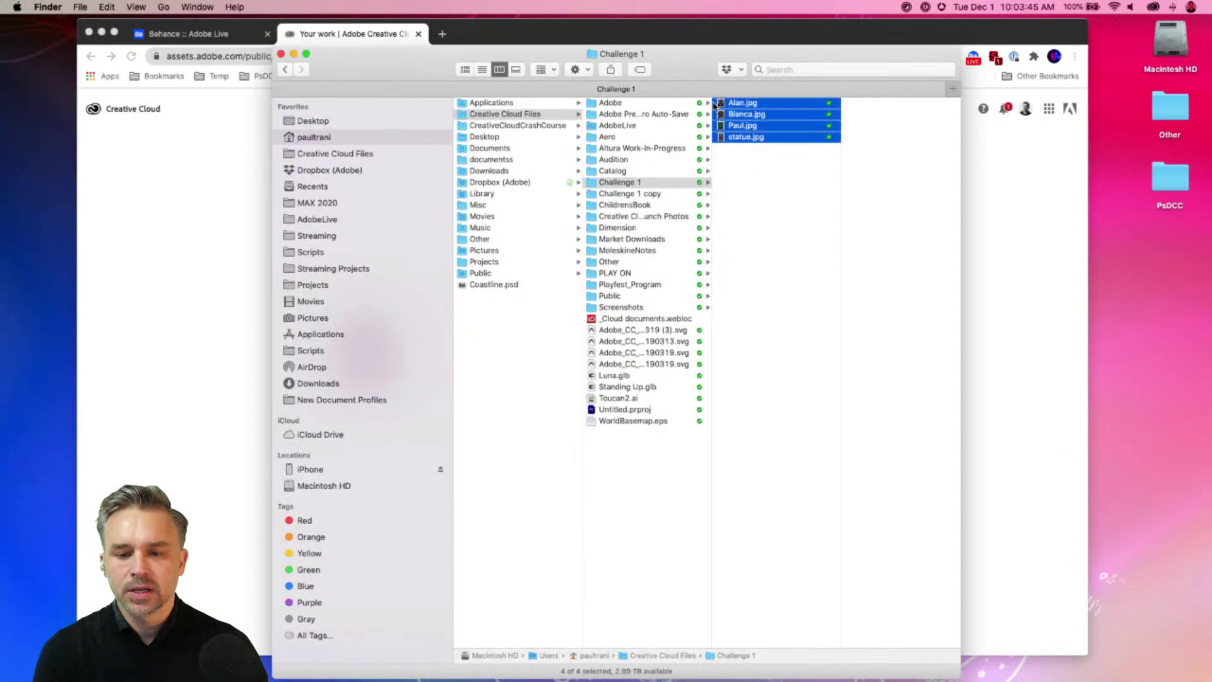
- Switch to Photoshop, consolidate its tiled documents into tabs, and minimize the window
{"action": "mouse_move", "coordinate": [303, 677]}
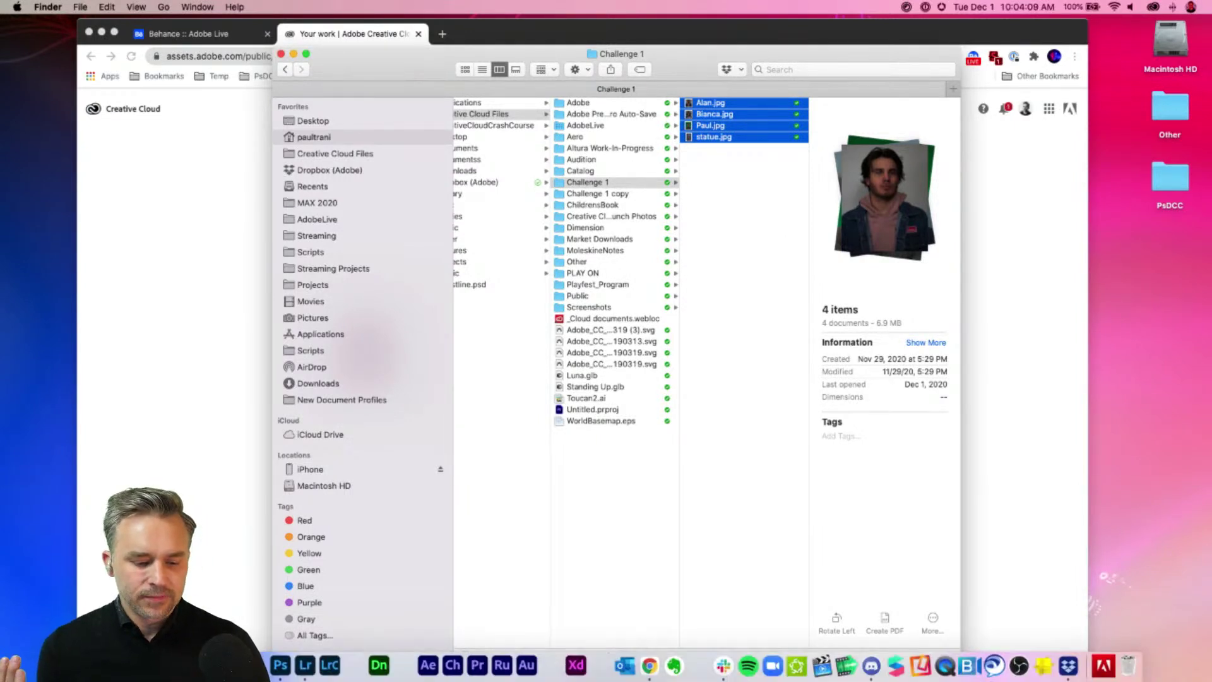
{"action": "left_click", "coordinate": [279, 664]}
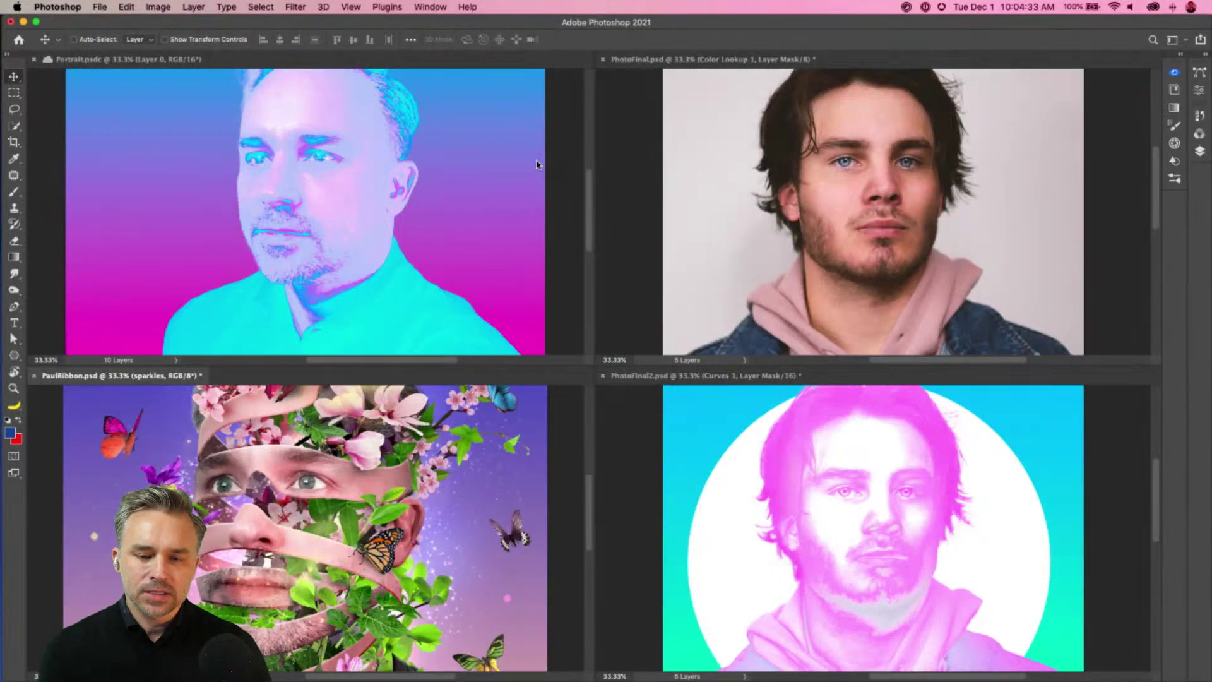
{"action": "key", "text": "super+alt+shift+t"}
{"action": "left_click_drag", "start_coordinate": [281, 260], "coordinate": [288, 333]}
{"action": "left_click", "coordinate": [653, 60]}
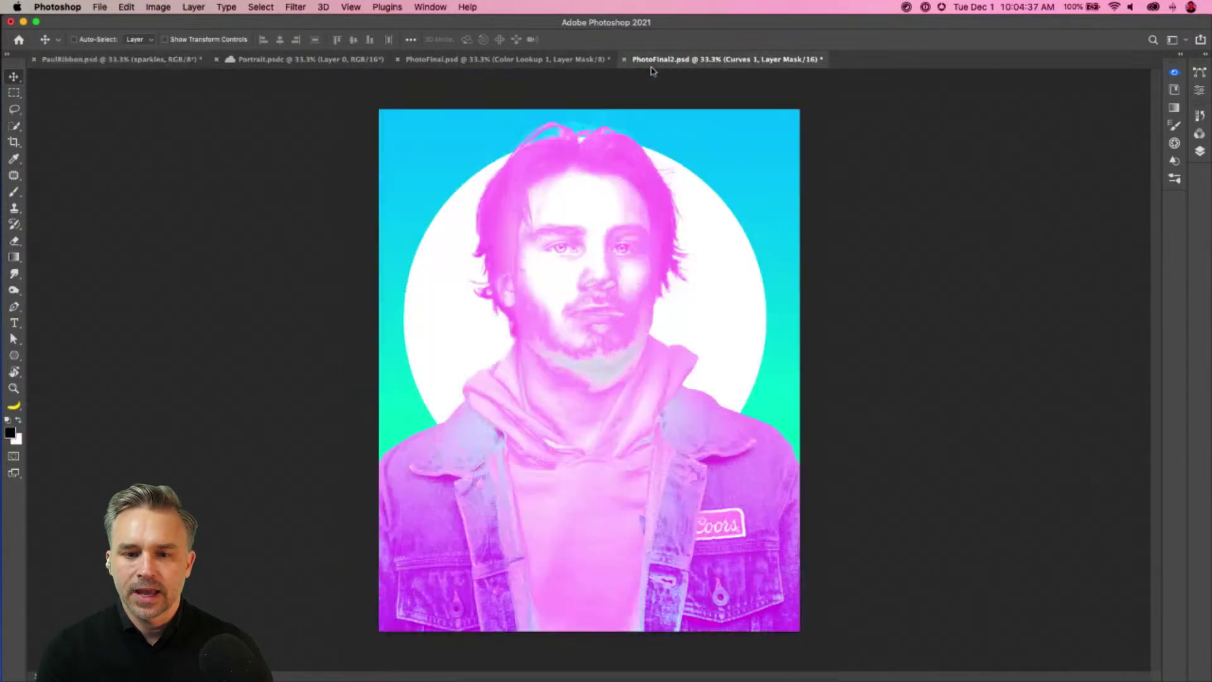
{"action": "left_click", "coordinate": [23, 22]}
- Switch to Lightroom, show the albums sidebar, and browse through the All Photos grid
{"action": "left_click", "coordinate": [691, 139]}
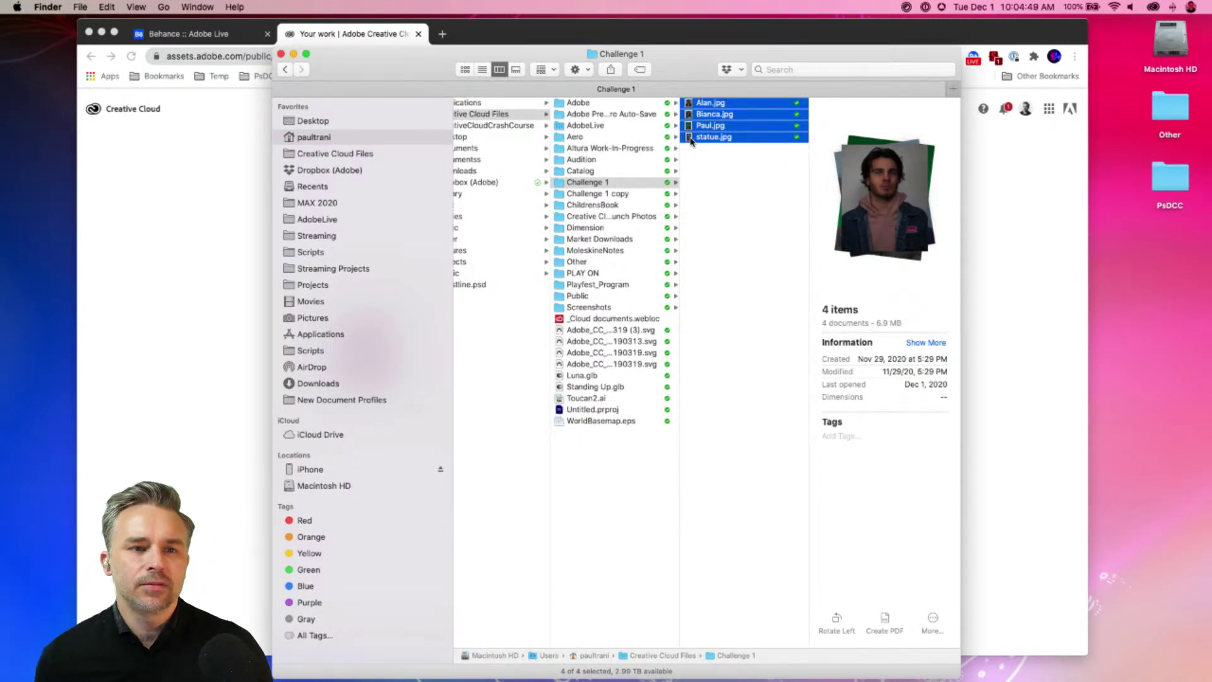
{"action": "left_click_drag", "start_coordinate": [690, 140], "coordinate": [728, 303]}
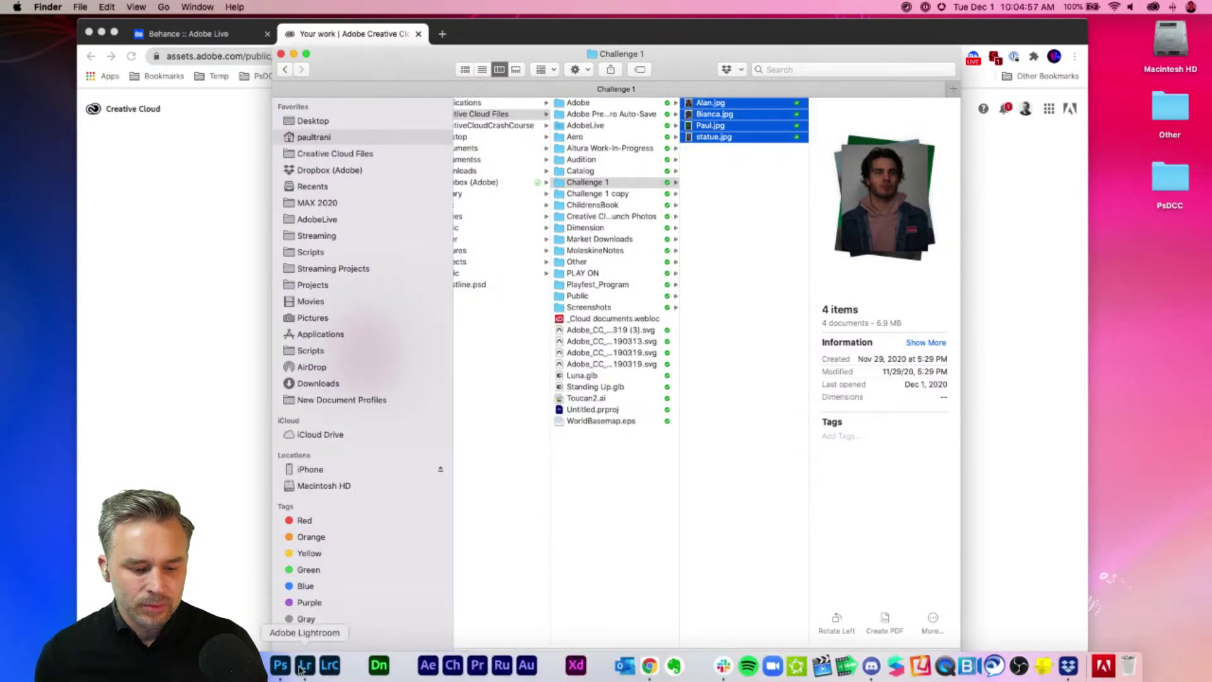
{"action": "left_click", "coordinate": [300, 667]}
{"action": "scroll", "coordinate": [587, 360], "scroll_direction": "down", "scroll_amount": 15}
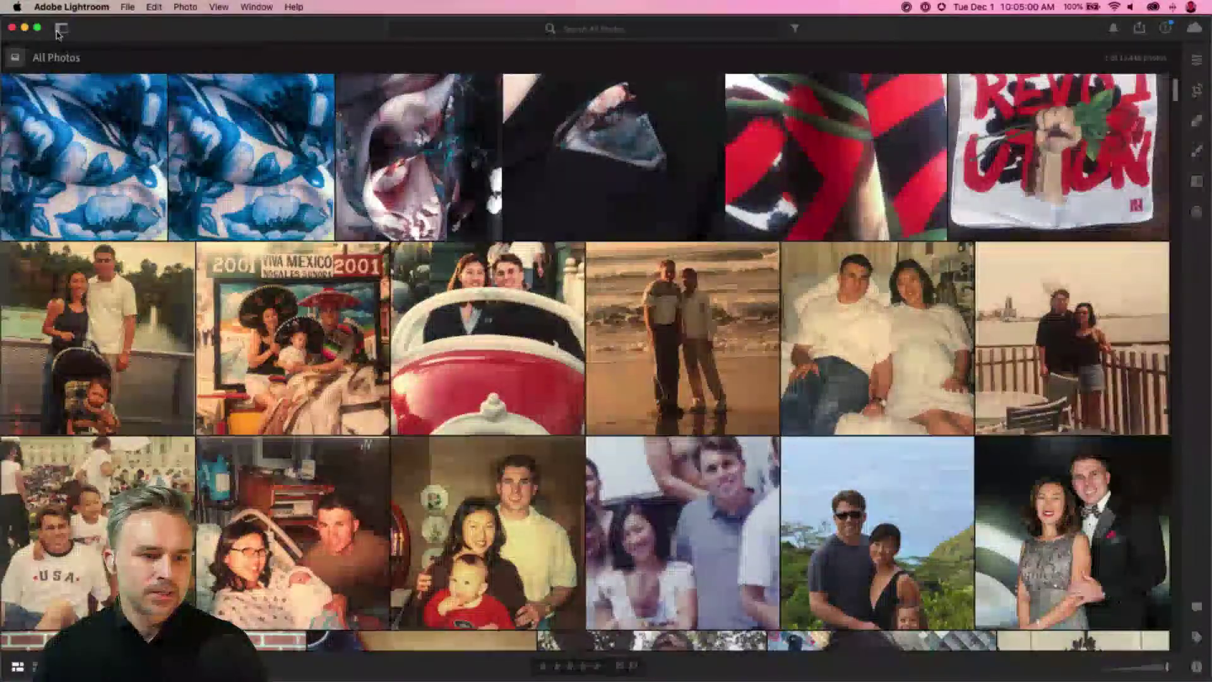
{"action": "left_click", "coordinate": [62, 29]}
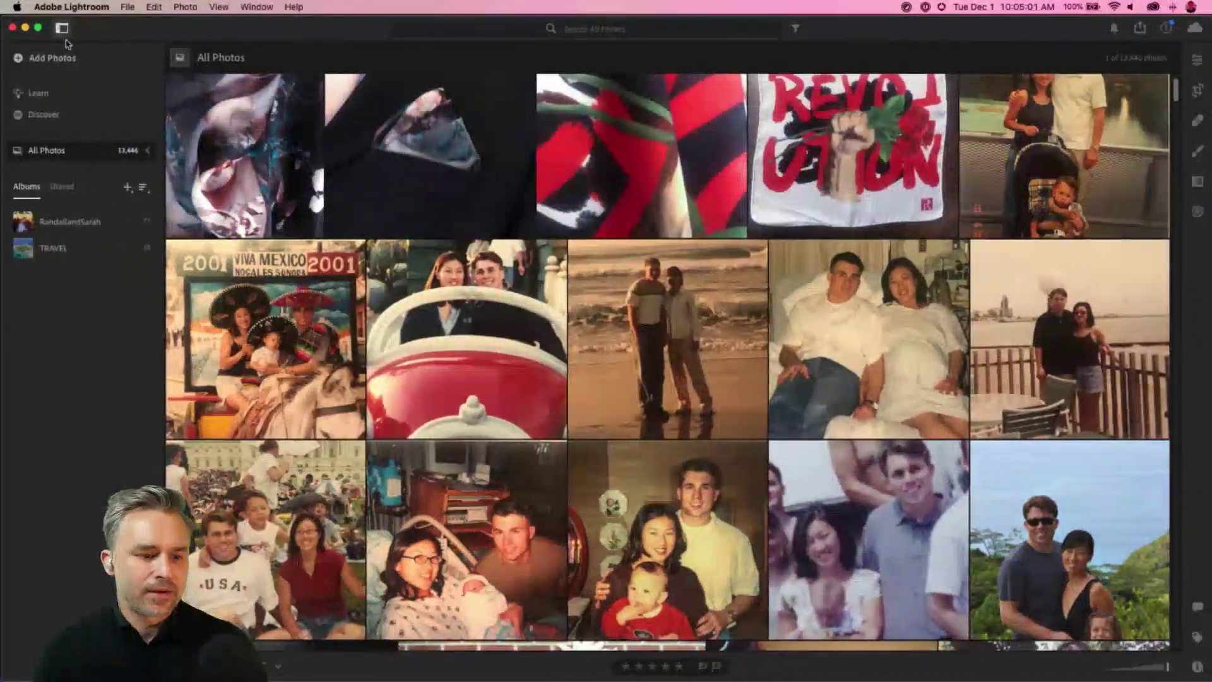
{"action": "scroll", "coordinate": [408, 313], "scroll_direction": "down", "scroll_amount": 15}
{"action": "scroll", "coordinate": [409, 316], "scroll_direction": "down", "scroll_amount": 20}
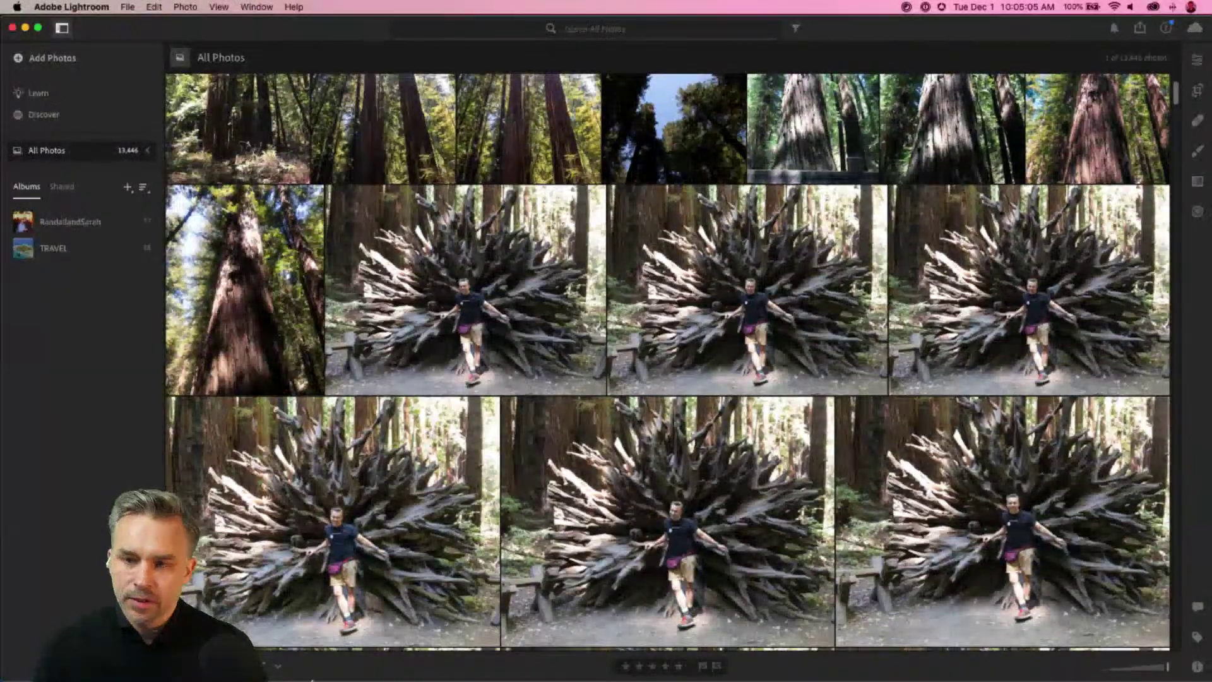
- Bring the four selected Challenge 1 images from Finder into Lightroom's import review and cancel the import
{"action": "key", "text": "super+Tab"}
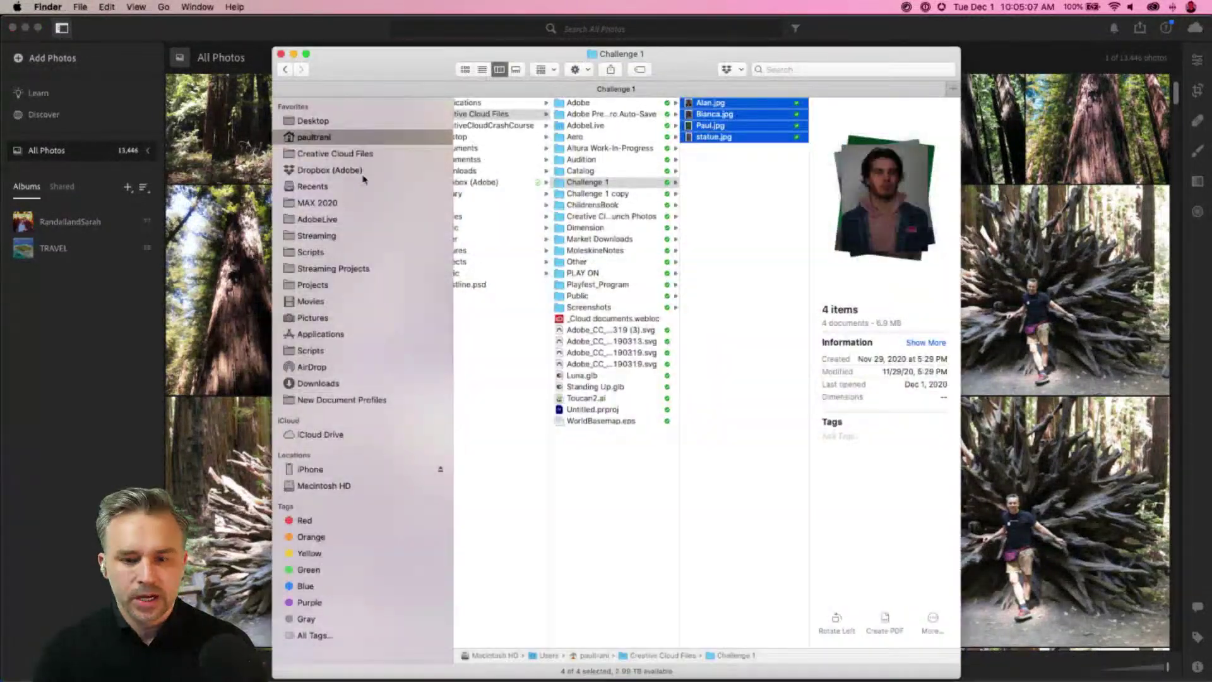
{"action": "left_click_drag", "start_coordinate": [694, 103], "coordinate": [60, 382]}
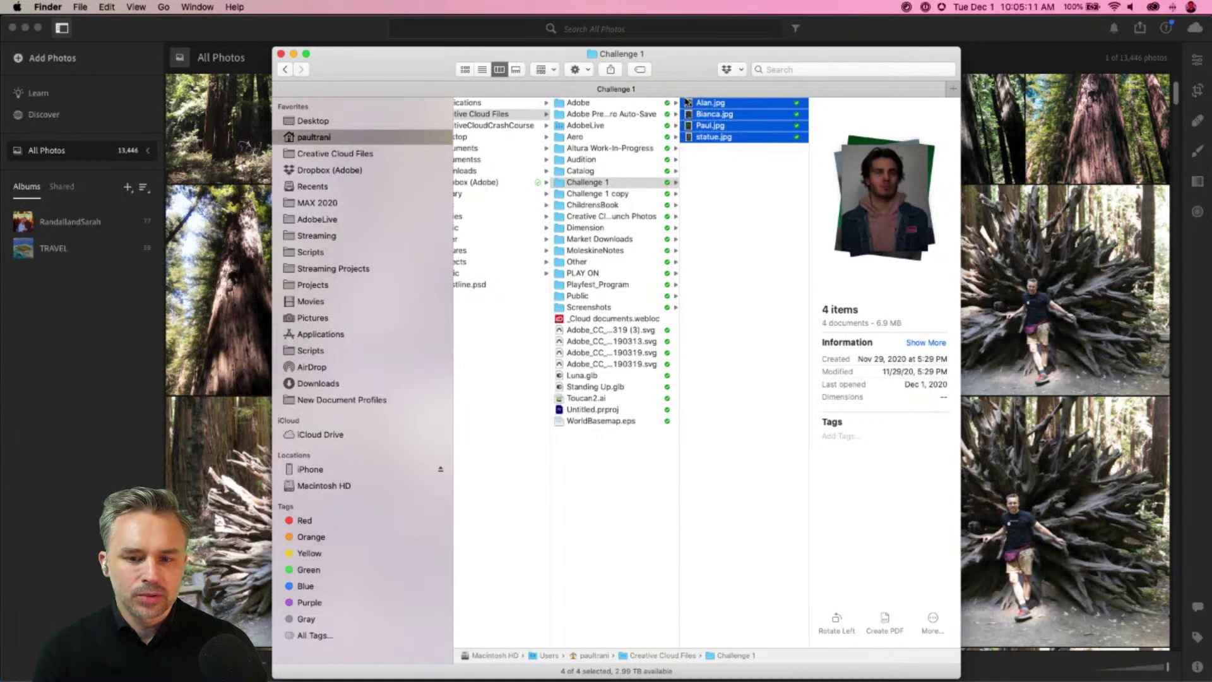
{"action": "left_click_drag", "start_coordinate": [688, 103], "coordinate": [302, 673]}
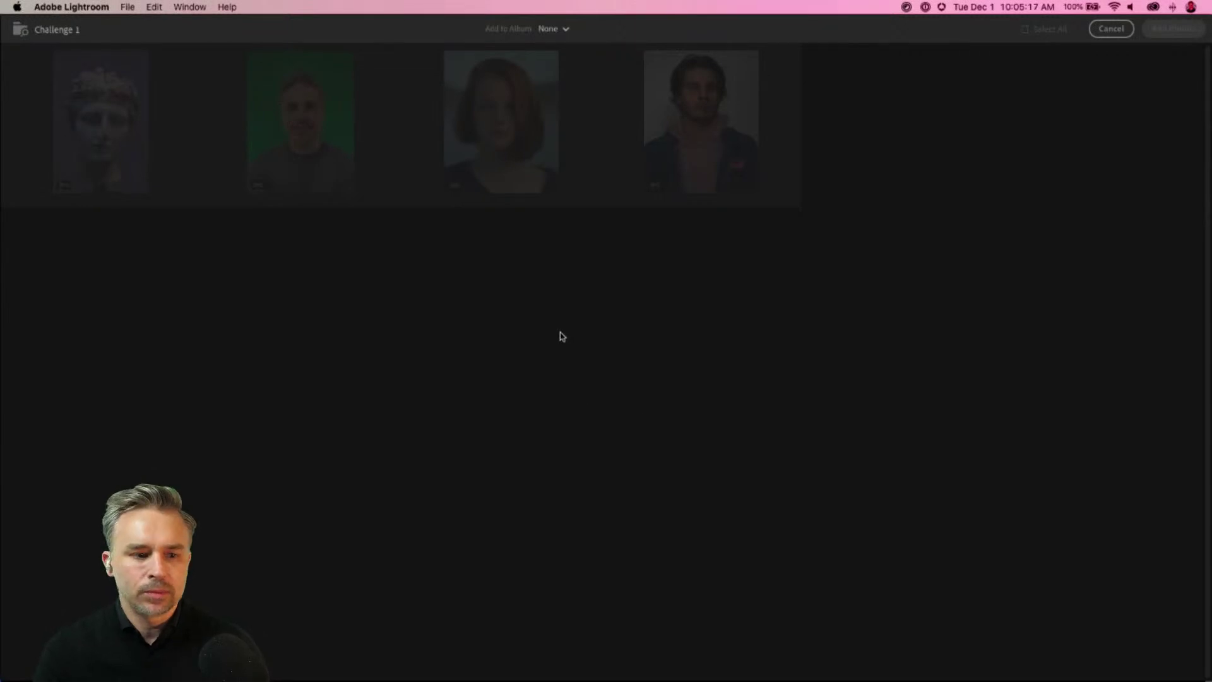
{"action": "left_click", "coordinate": [1111, 28]}
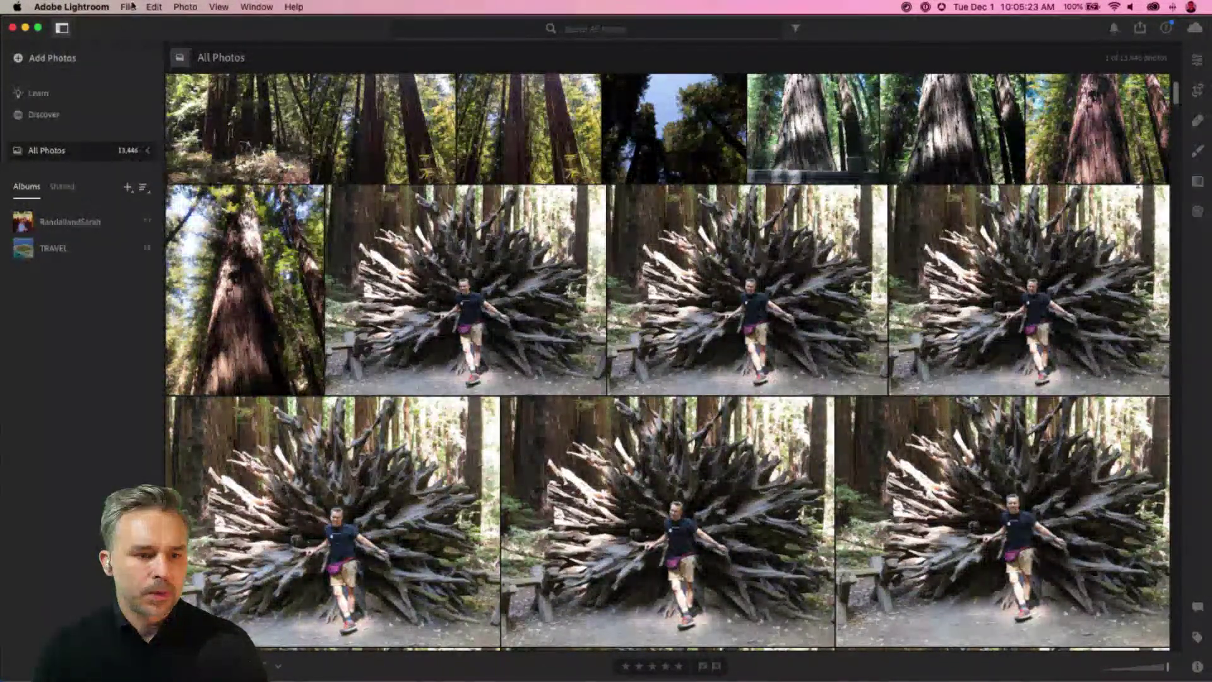
- Load the four images from the 01 Photo folder into the import review using Add Photos and cancel the import
{"action": "left_click", "coordinate": [127, 7]}
{"action": "left_click", "coordinate": [133, 24]}
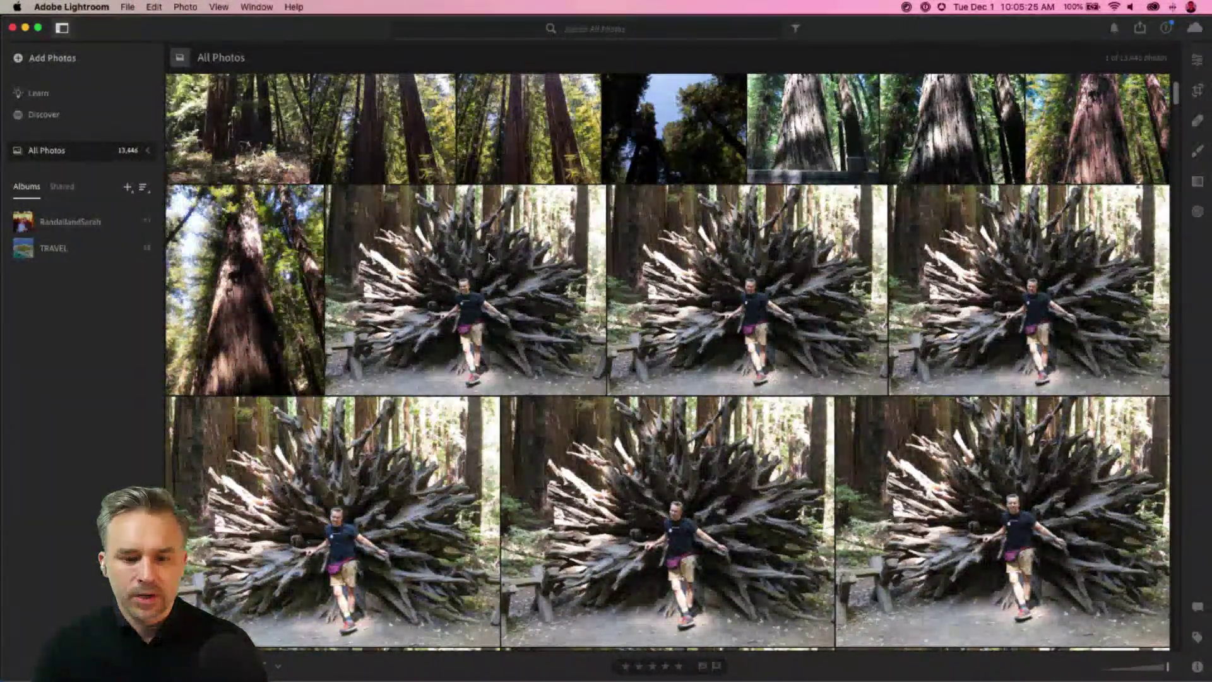
{"action": "left_click_drag", "start_coordinate": [546, 241], "coordinate": [486, 129]}
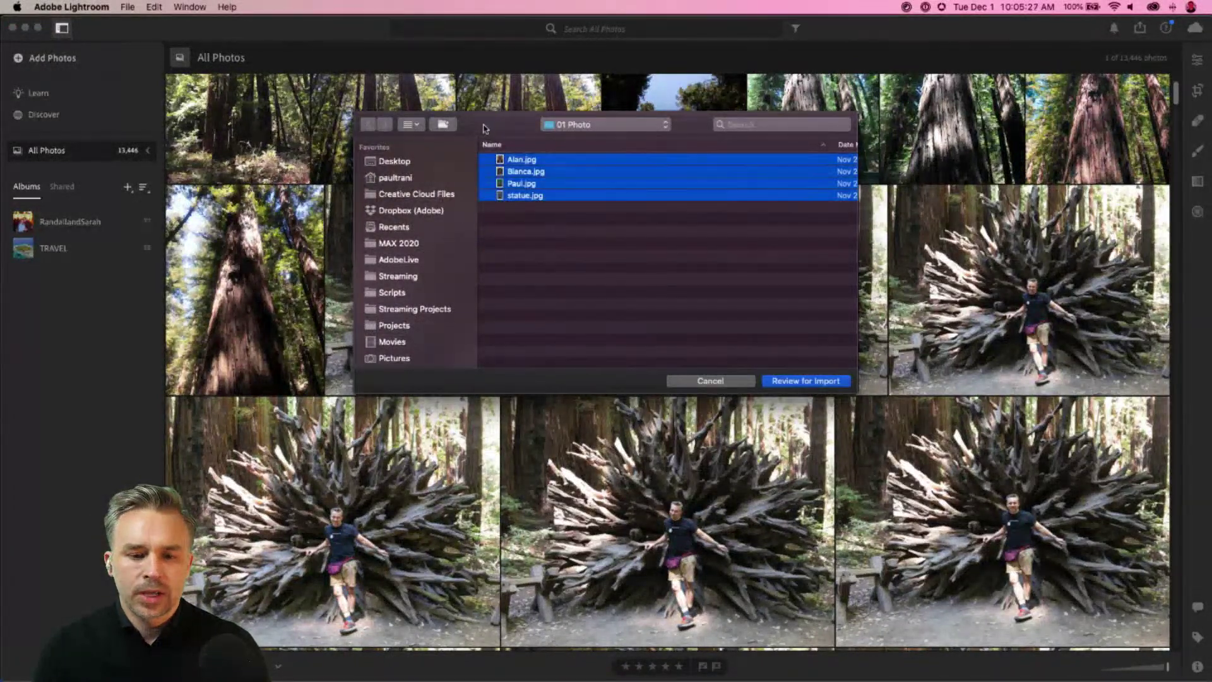
{"action": "left_click", "coordinate": [807, 380]}
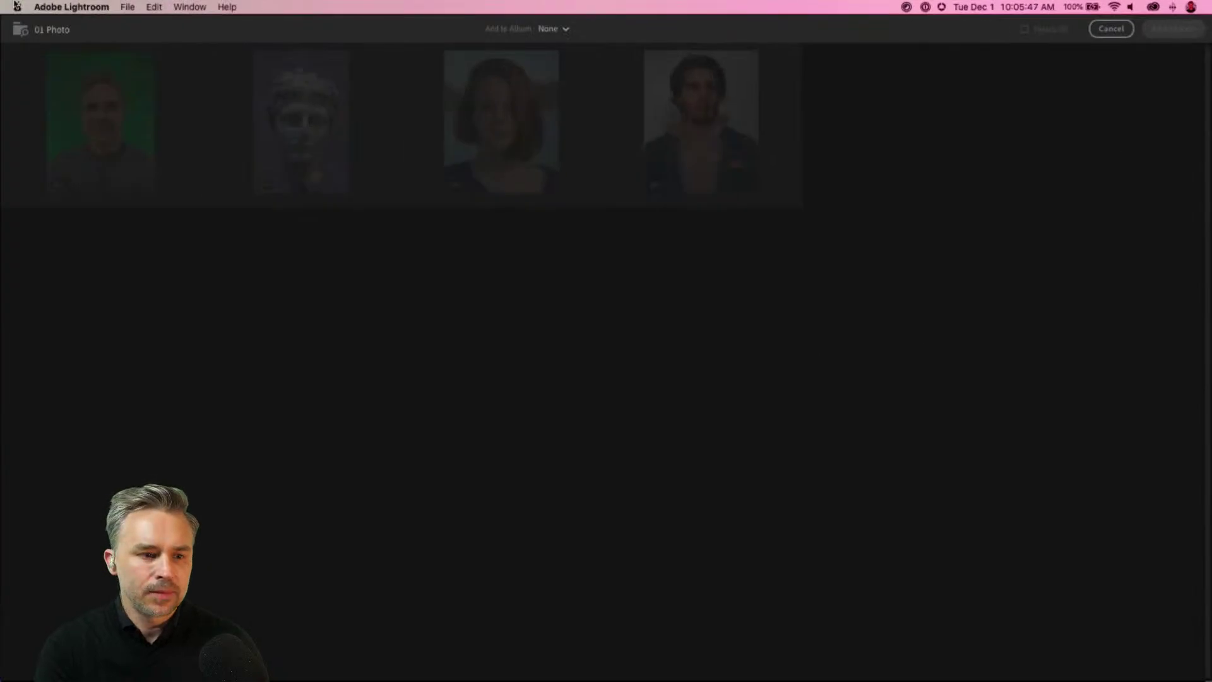
{"action": "left_click", "coordinate": [20, 29]}
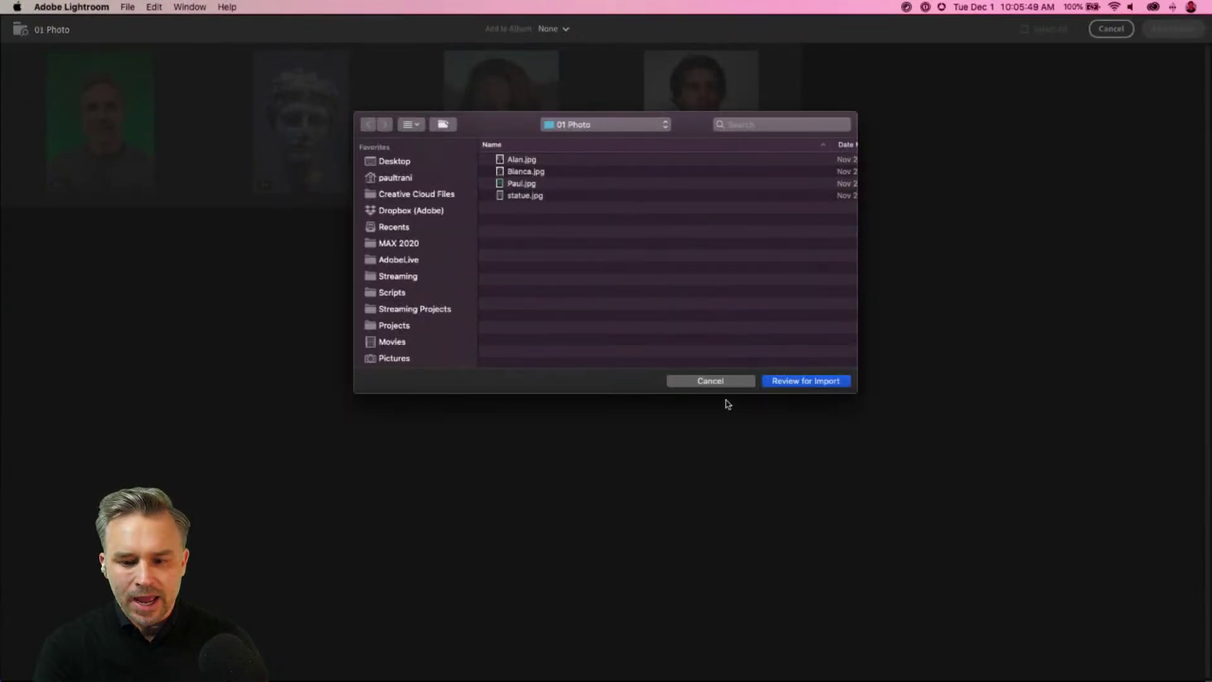
{"action": "left_click", "coordinate": [712, 378]}
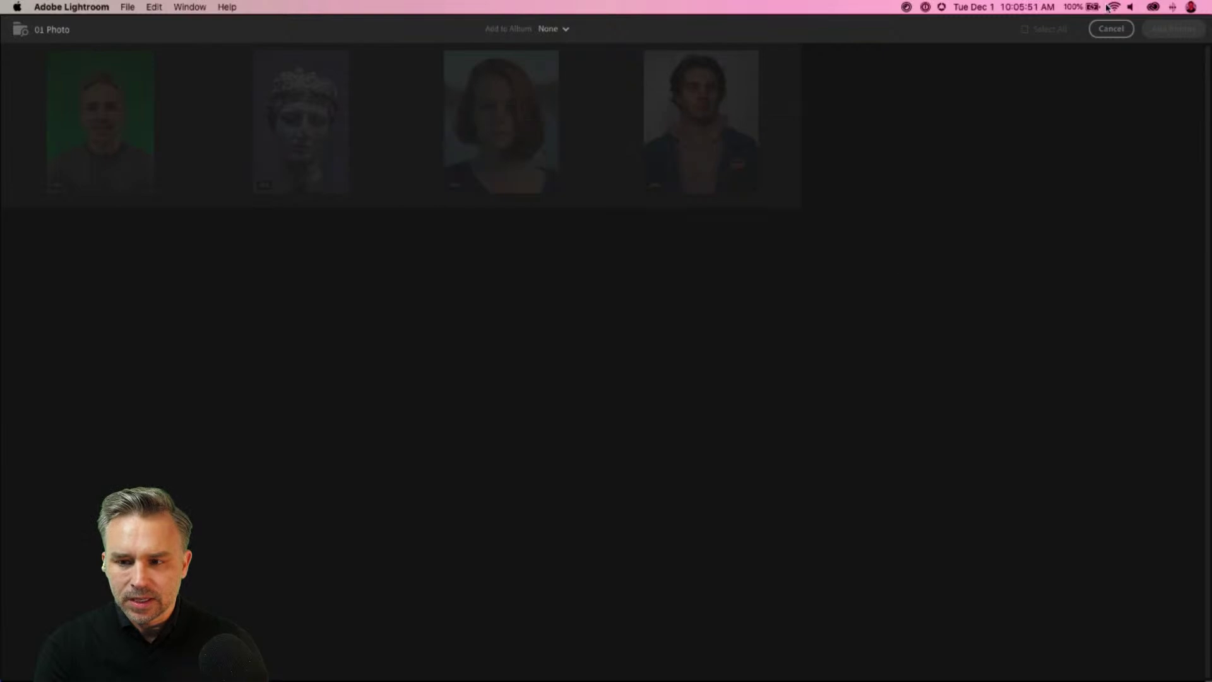
{"action": "left_click", "coordinate": [1108, 34]}
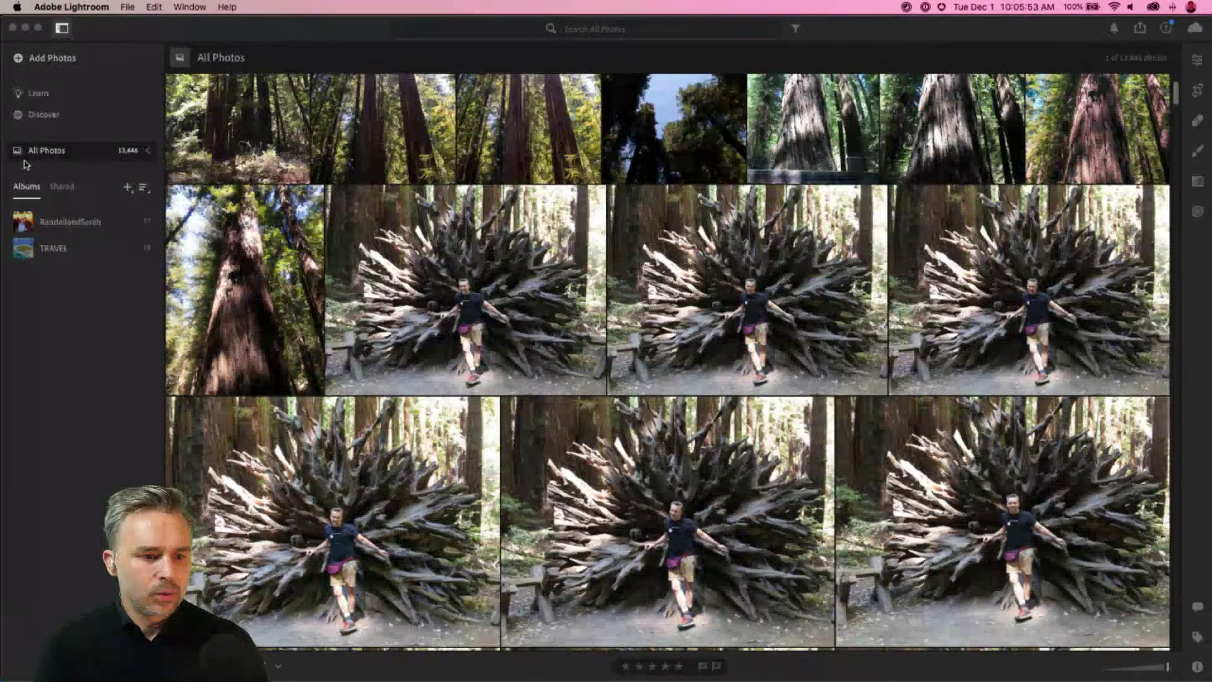
- Expand All Photos and display the Recently Added import from 42 minutes ago
{"action": "left_click", "coordinate": [27, 155]}
{"action": "left_click", "coordinate": [54, 191]}
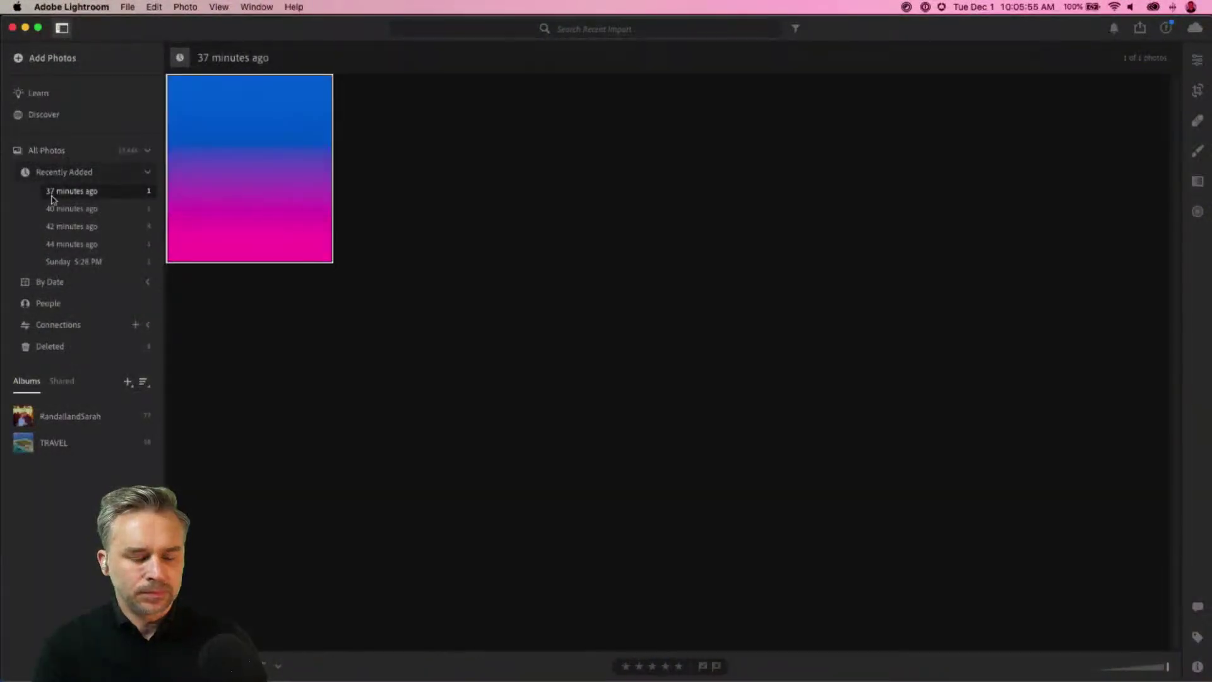
{"action": "left_click", "coordinate": [55, 209]}
{"action": "left_click", "coordinate": [60, 229]}
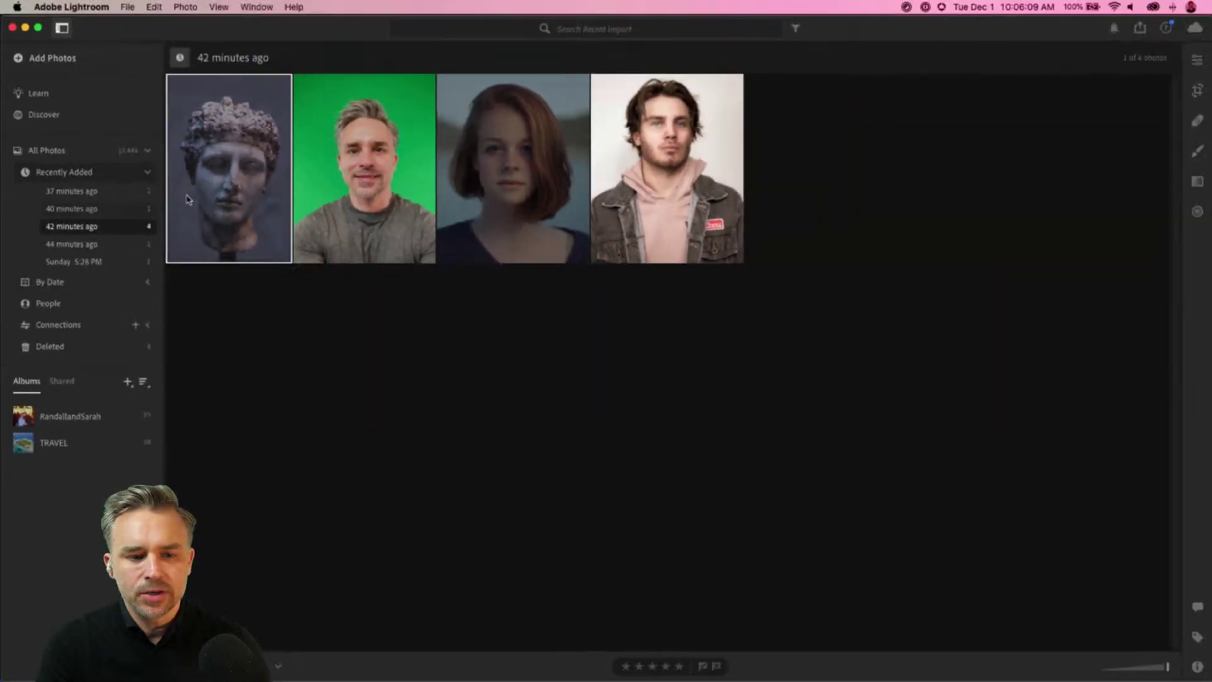
- Open the portrait of the man in the denim jacket in detail view and show its Edit controls and presets
{"action": "left_click", "coordinate": [666, 197]}
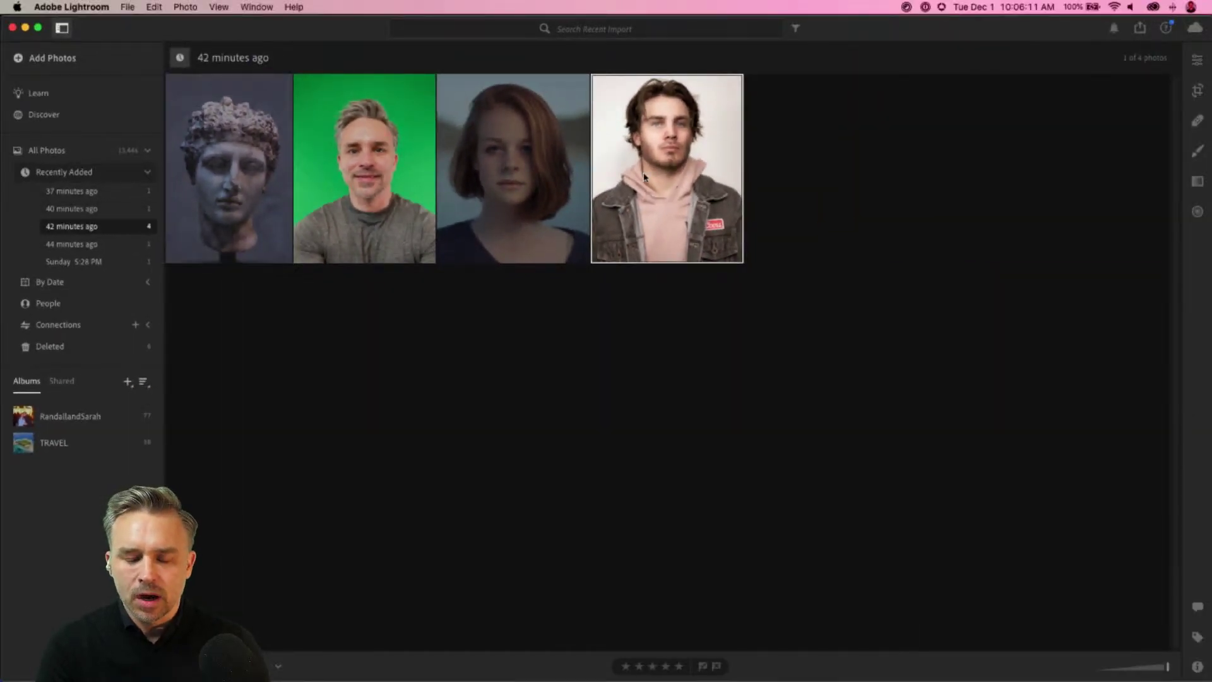
{"action": "double_click", "coordinate": [645, 186]}
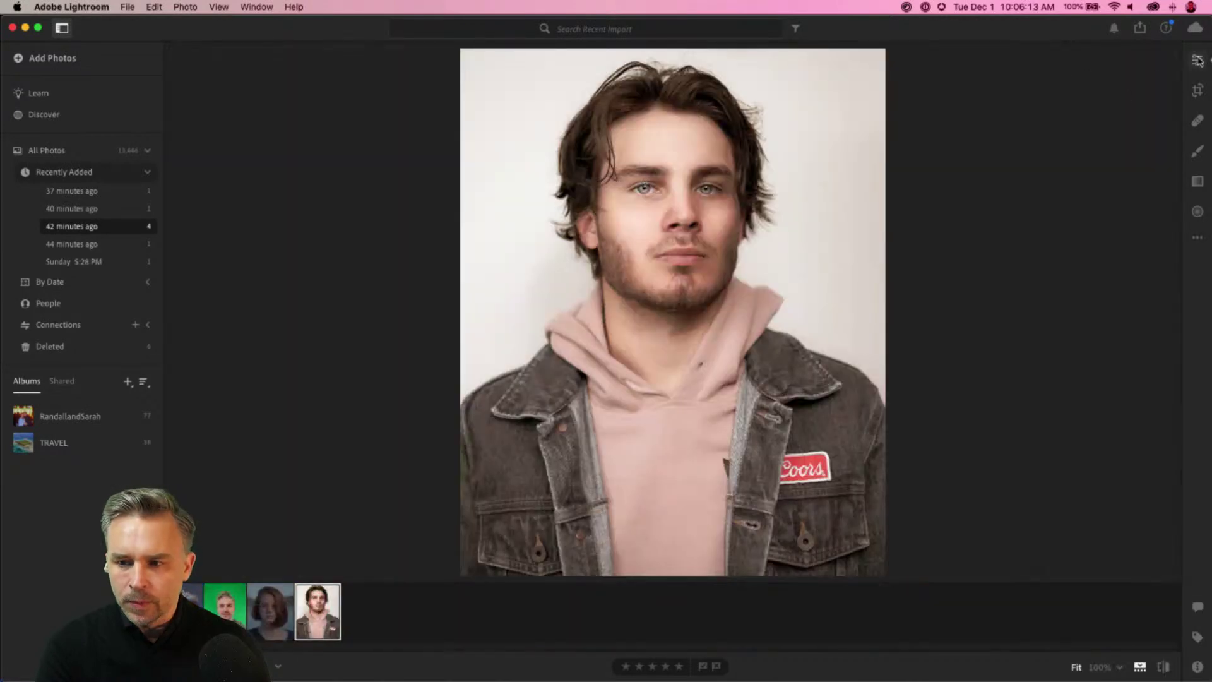
{"action": "left_click", "coordinate": [1197, 60]}
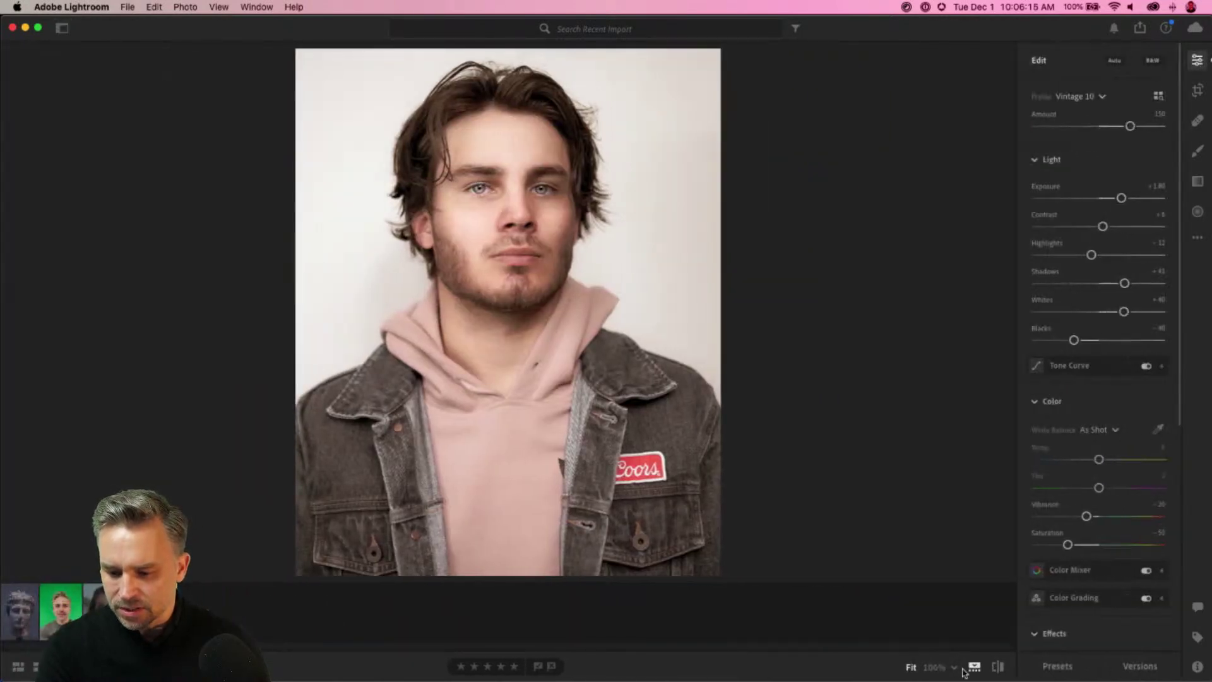
{"action": "left_click", "coordinate": [1057, 666]}
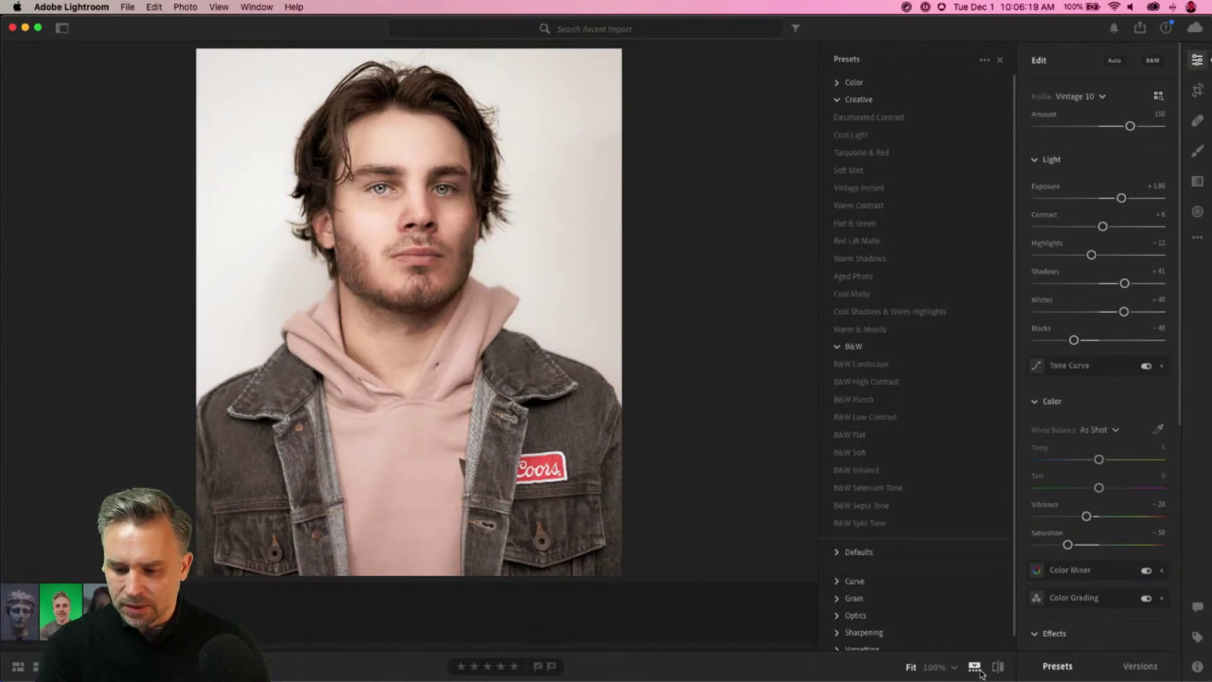
- Compare the denim-jacket portrait with its original version and close the list of presets
{"action": "left_click", "coordinate": [998, 667]}
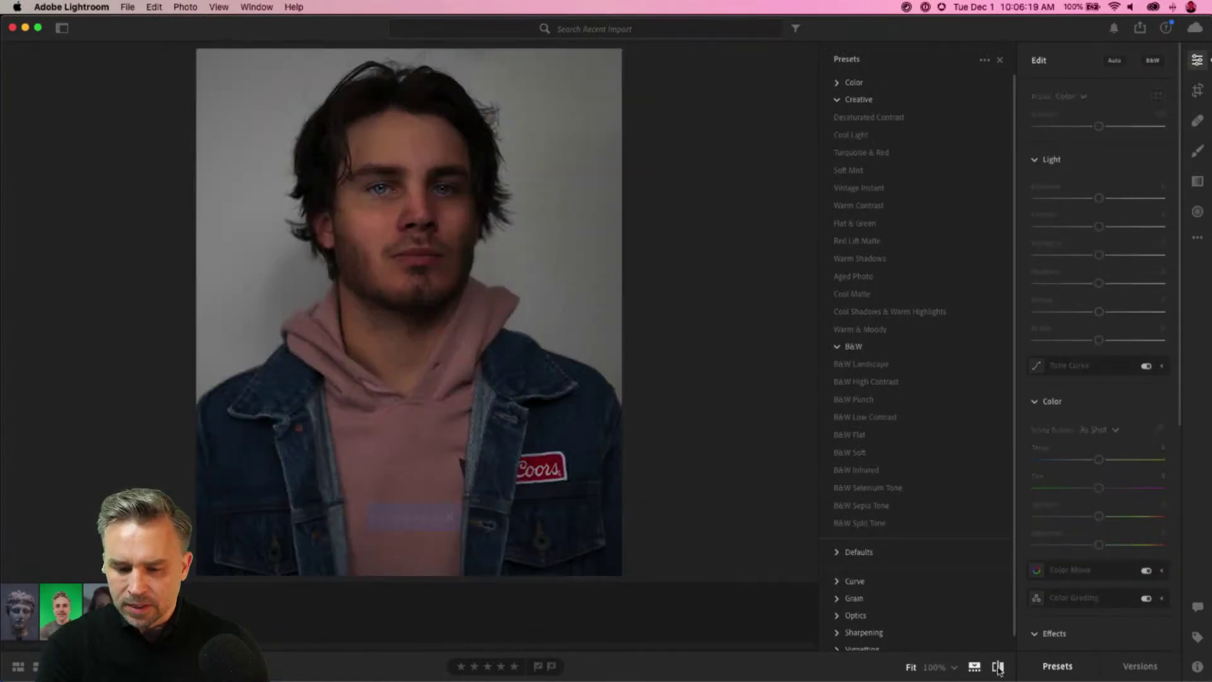
{"action": "left_click", "coordinate": [1000, 60]}
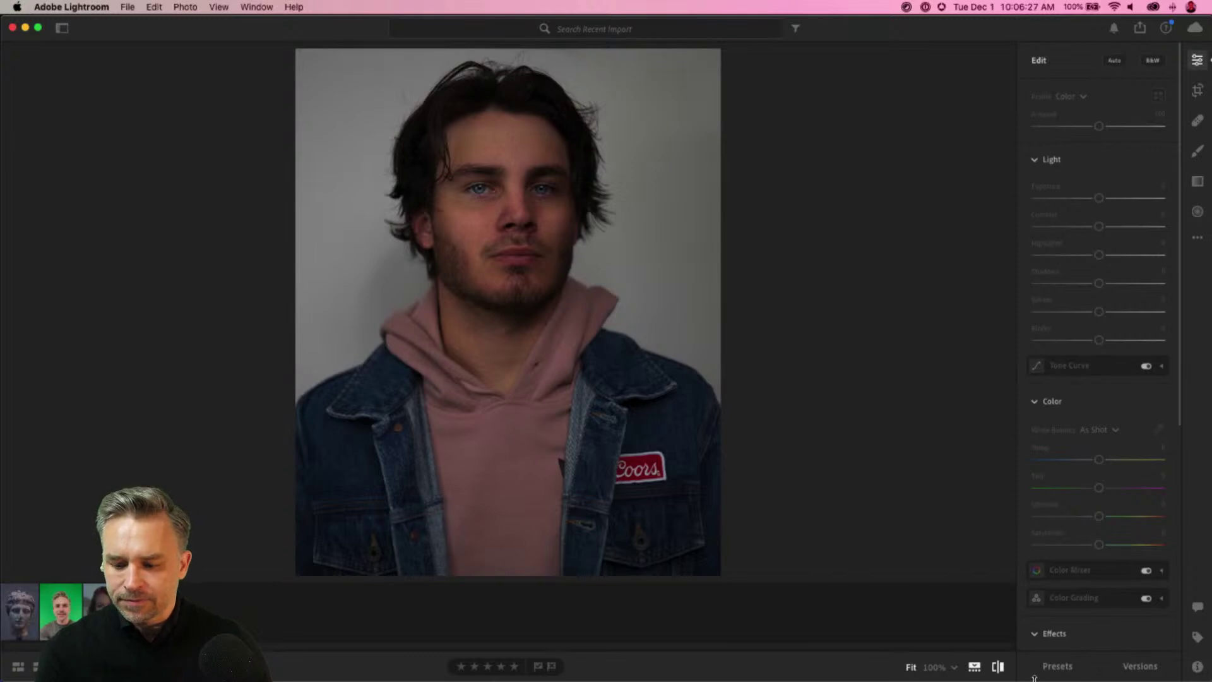
{"action": "left_click", "coordinate": [997, 667]}
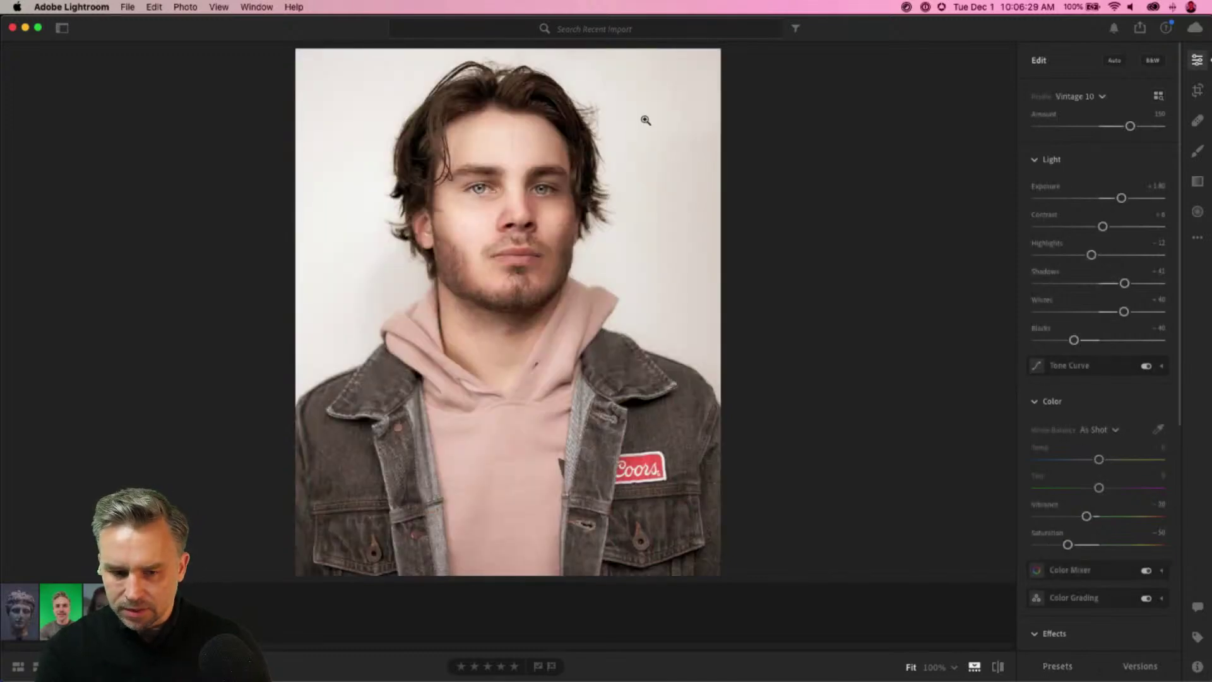
- Turn on Single-Panel Mode and reset the Vintage 10 profile amount on the denim-jacket portrait to 100
{"action": "left_click", "coordinate": [1197, 241]}
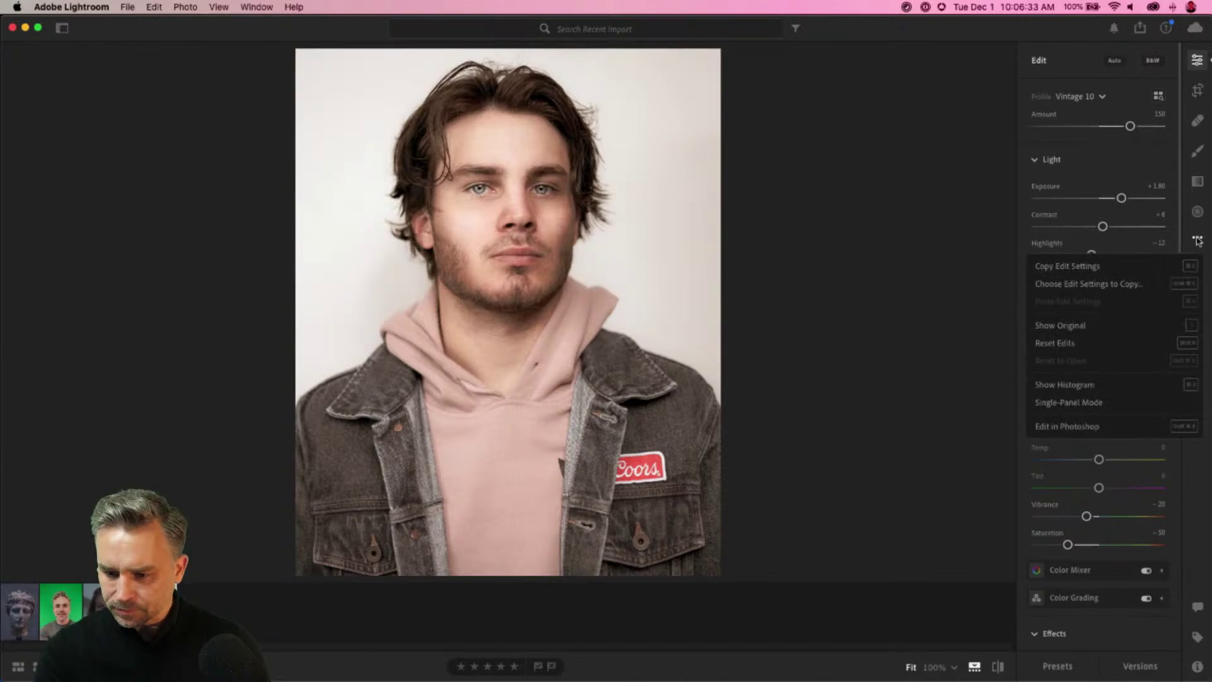
{"action": "left_click", "coordinate": [1077, 404]}
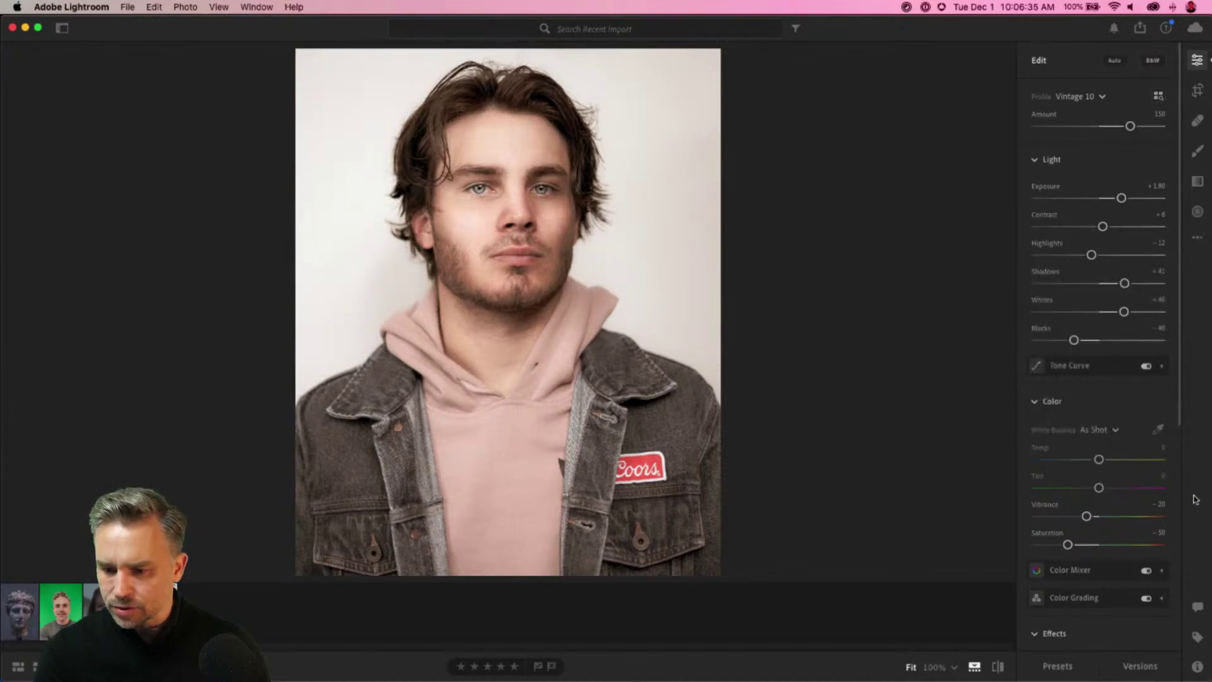
{"action": "double_click", "coordinate": [1105, 125]}
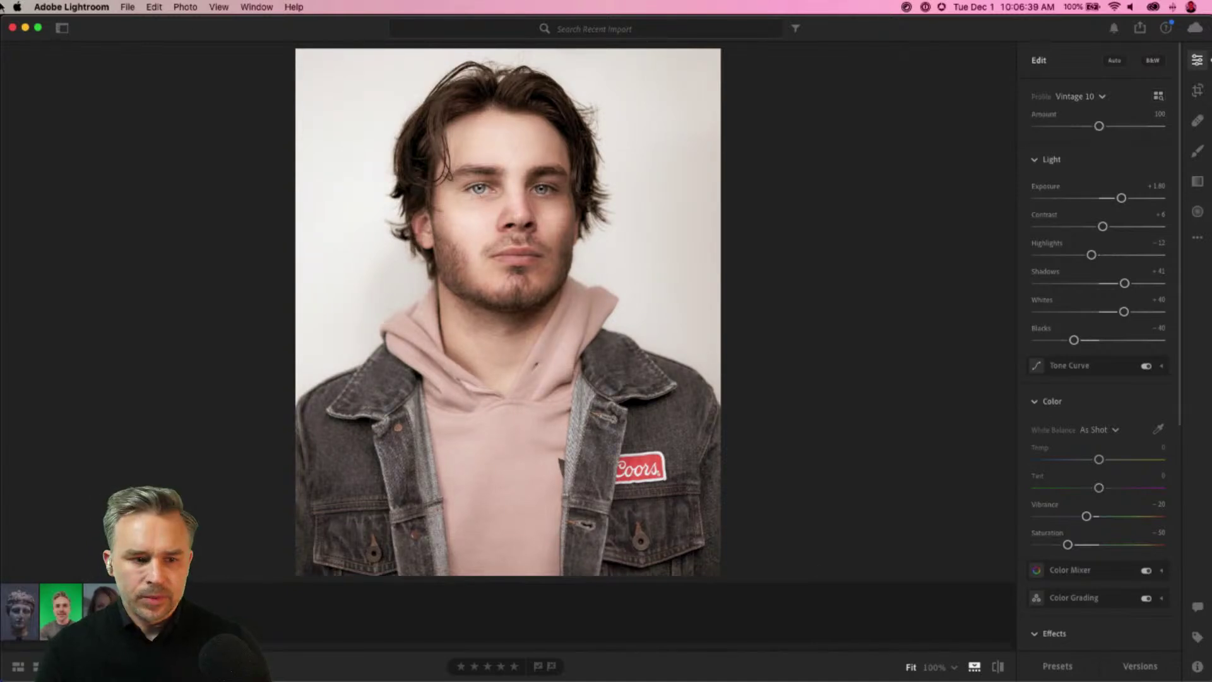
- Switch to the red-haired woman's portrait from the same import and apply the Auto adjustments to it
{"action": "left_click", "coordinate": [61, 28]}
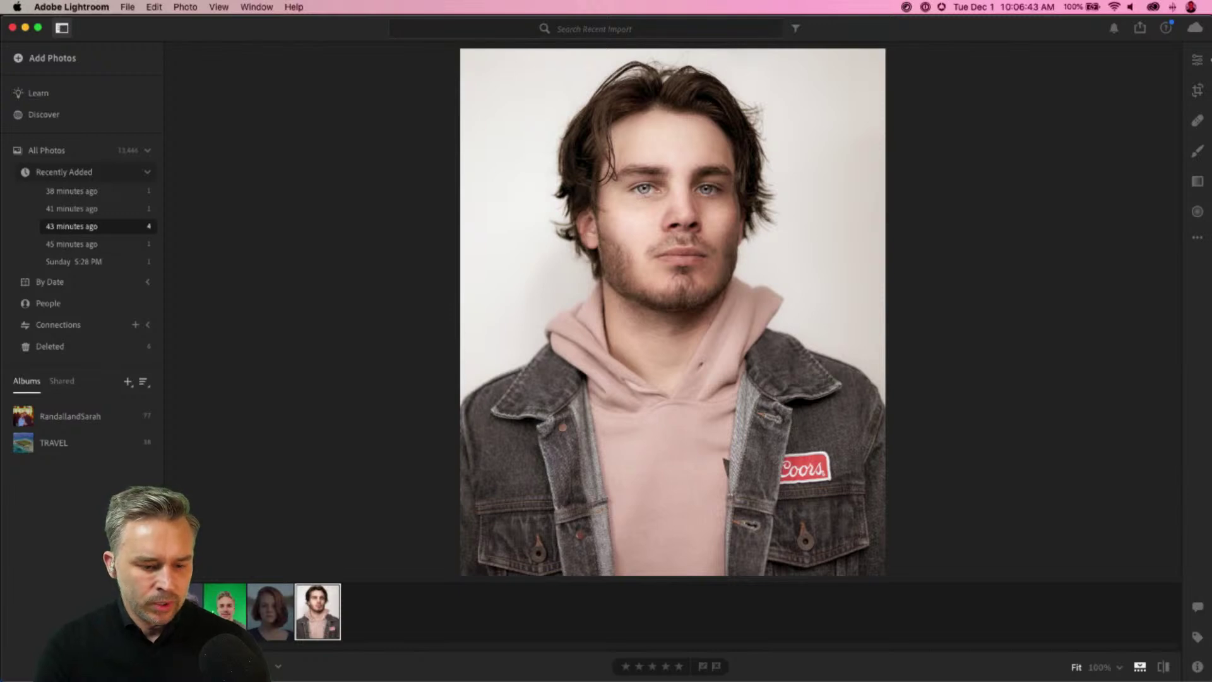
{"action": "left_click", "coordinate": [265, 622]}
{"action": "left_click", "coordinate": [1197, 59]}
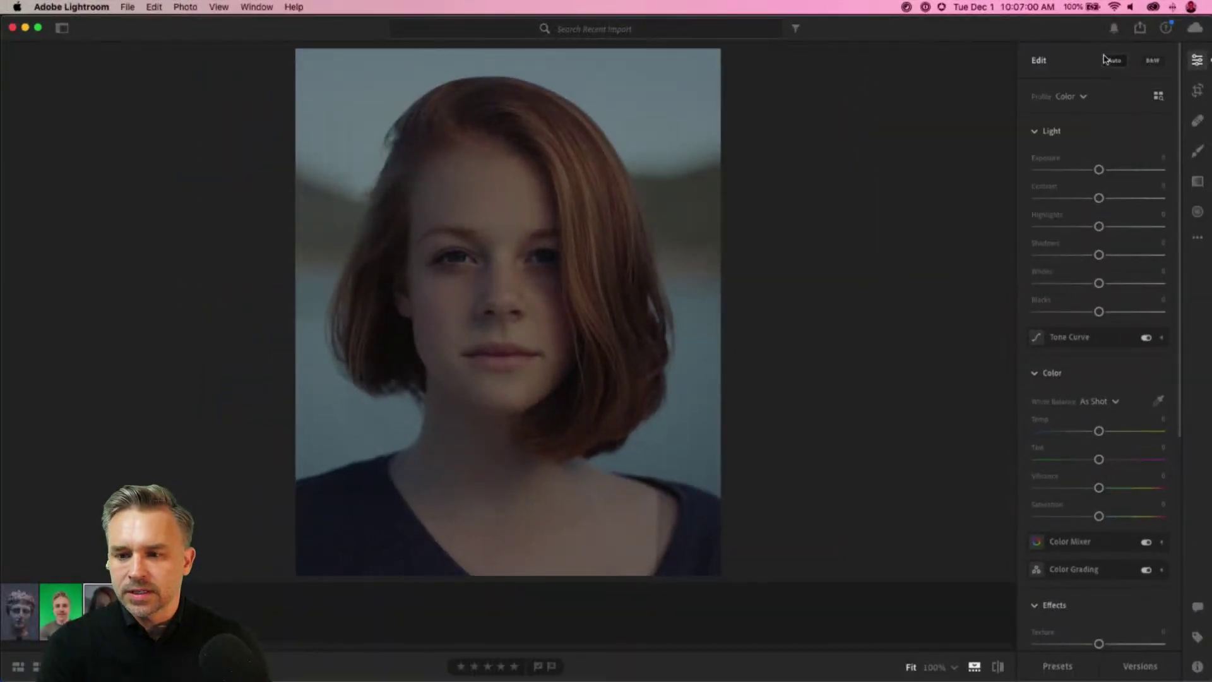
{"action": "left_click", "coordinate": [1112, 60]}
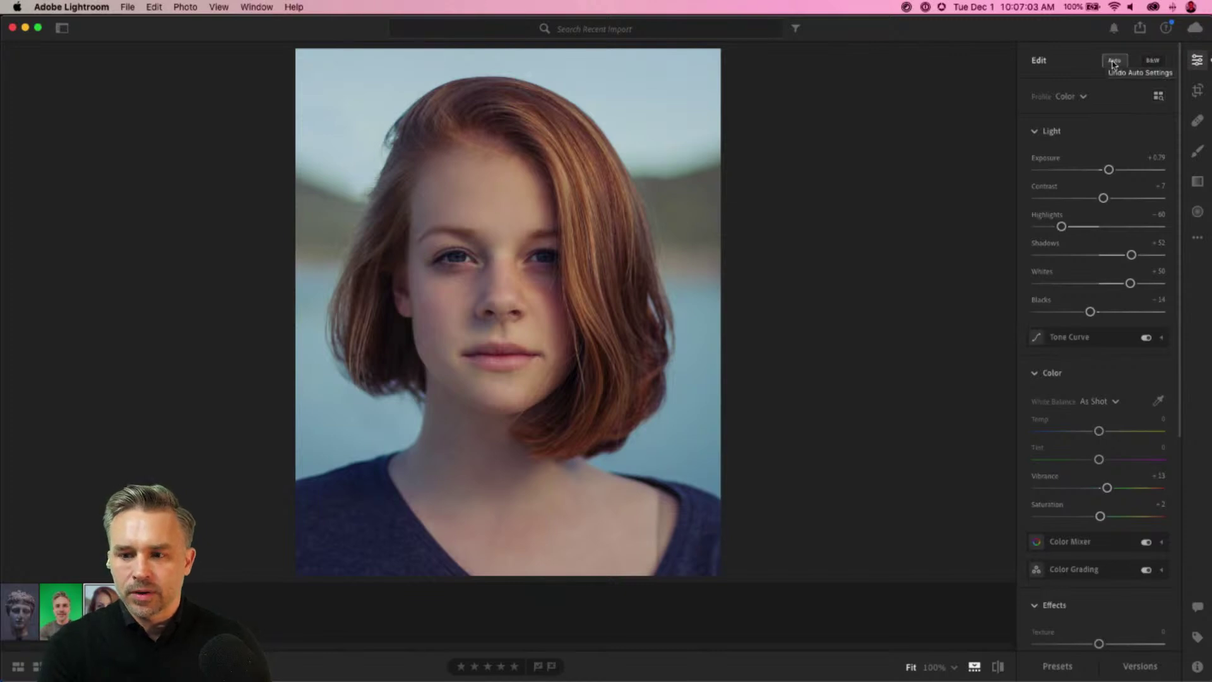
- Toggle the Auto adjustments off and on to compare their effect on the red-haired woman's portrait
{"action": "left_click", "coordinate": [1113, 62]}
{"action": "left_click", "coordinate": [1114, 62]}
{"action": "left_click", "coordinate": [1114, 61]}
{"action": "left_click", "coordinate": [1114, 62]}
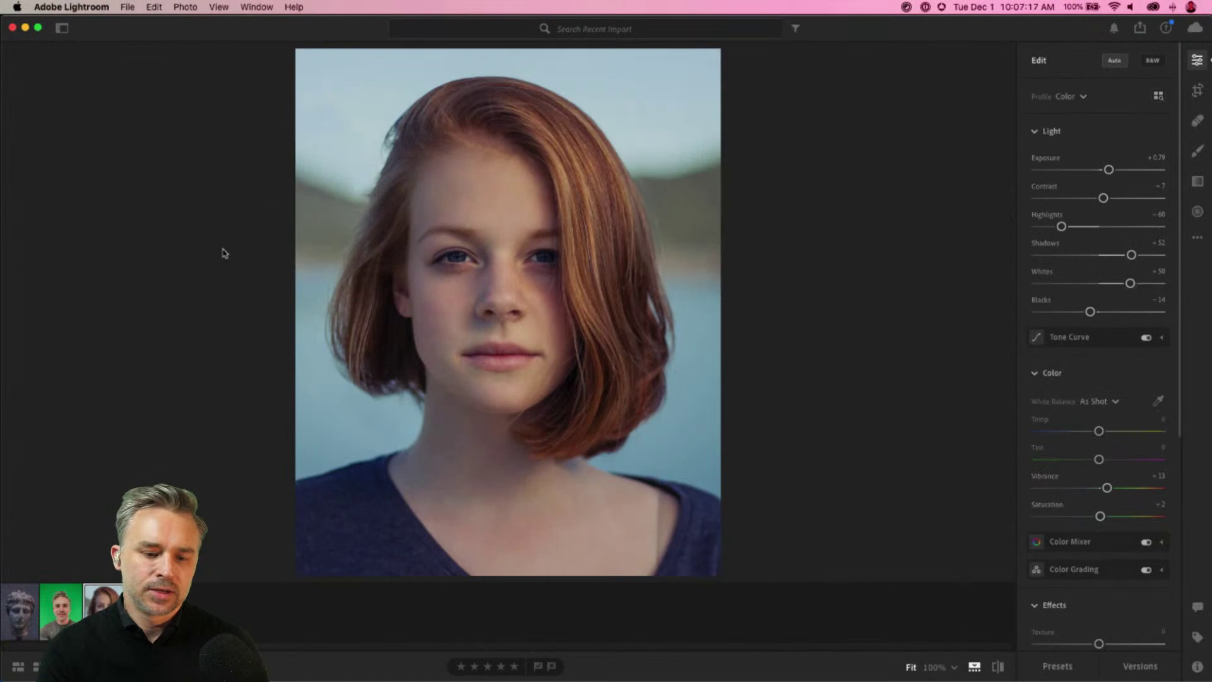
- Show the photo library sidebar briefly, hide it and bring back the portrait's Edit controls
{"action": "left_click", "coordinate": [61, 27]}
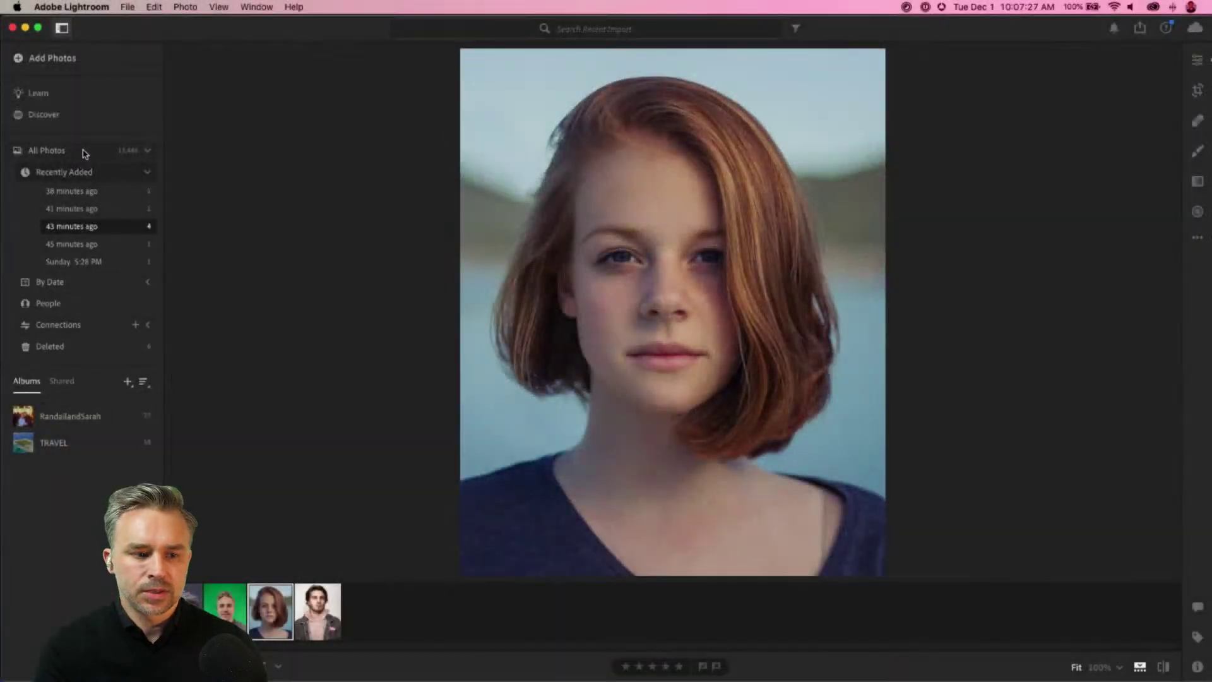
{"action": "left_click", "coordinate": [57, 30]}
{"action": "left_click", "coordinate": [1197, 60]}
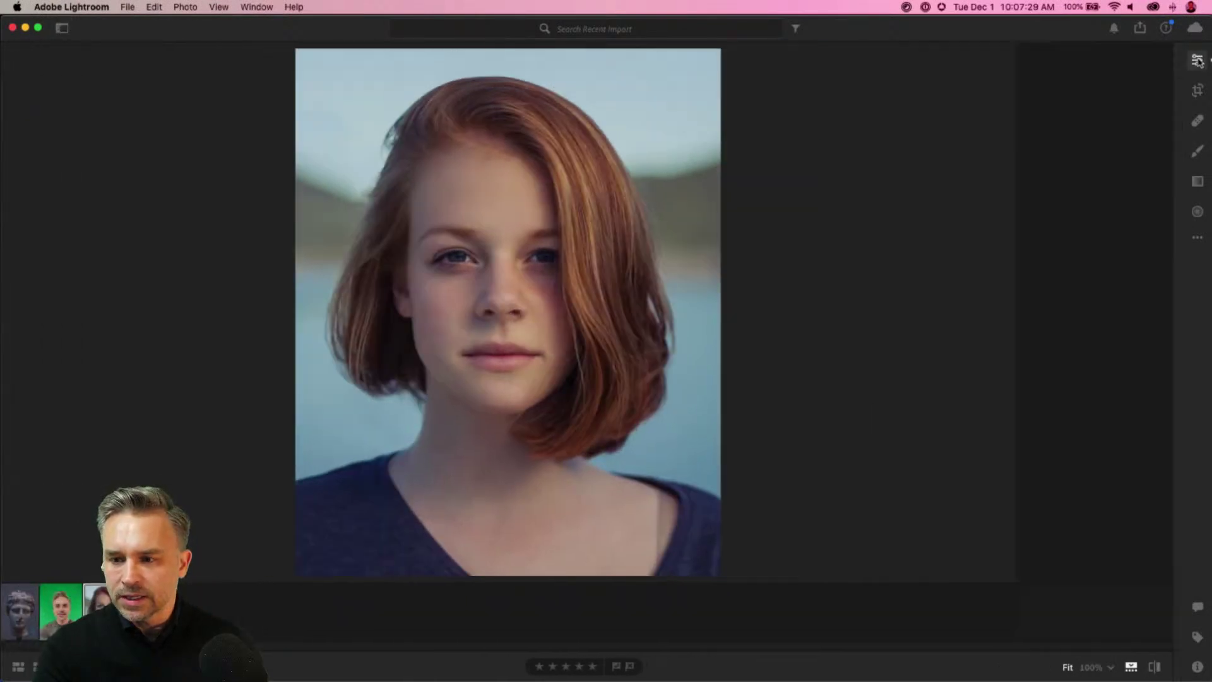
- Raise the portrait's Exposure to +1.39 and Contrast to +15, and warm its Temp to +7
{"action": "left_click_drag", "start_coordinate": [1109, 170], "coordinate": [1108, 198]}
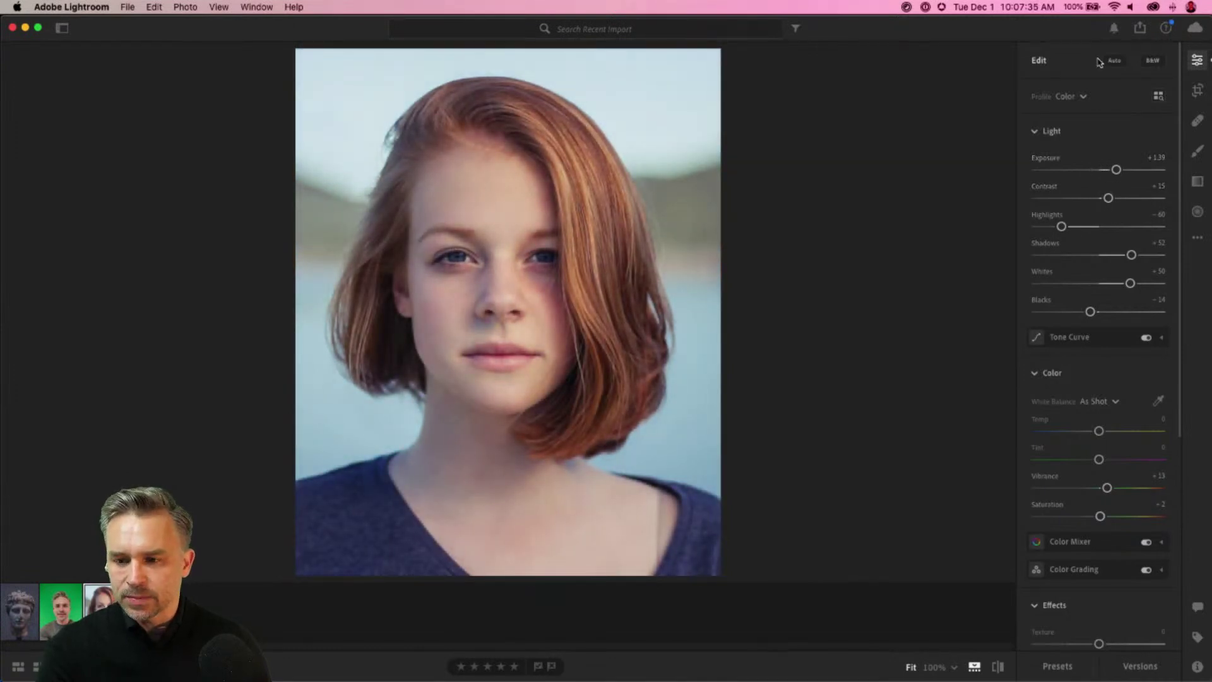
{"action": "scroll", "coordinate": [1109, 422], "scroll_direction": "down", "scroll_amount": 5}
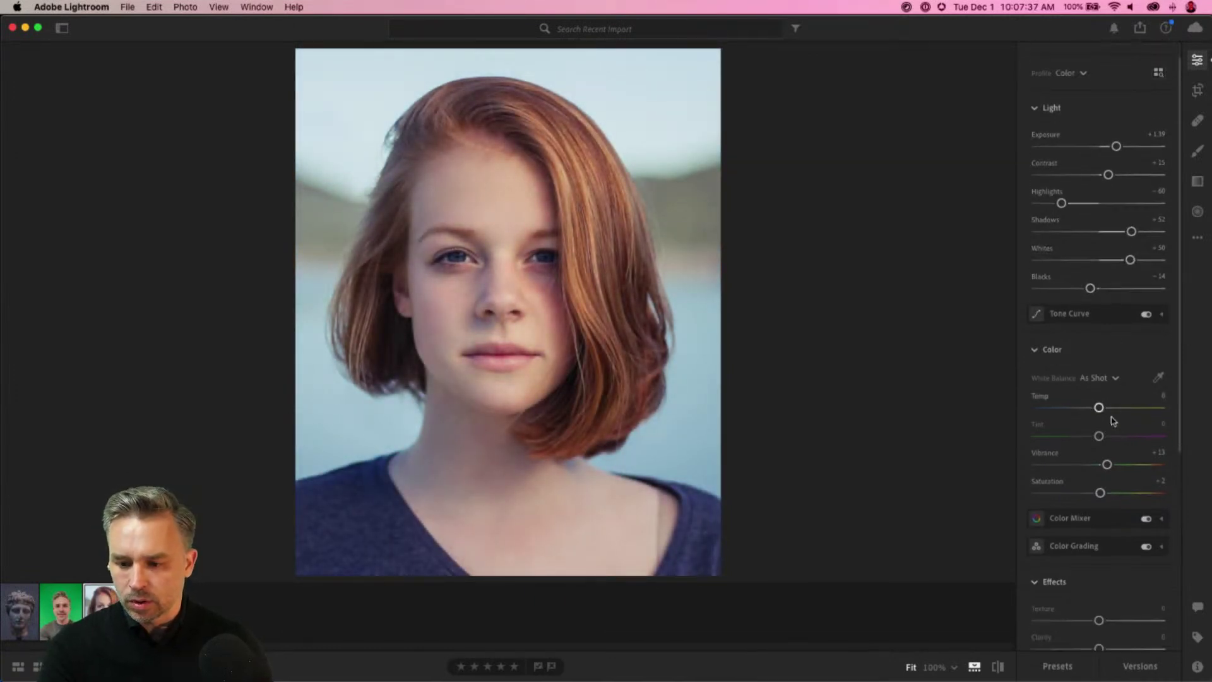
{"action": "scroll", "coordinate": [1087, 297], "scroll_direction": "down", "scroll_amount": 1}
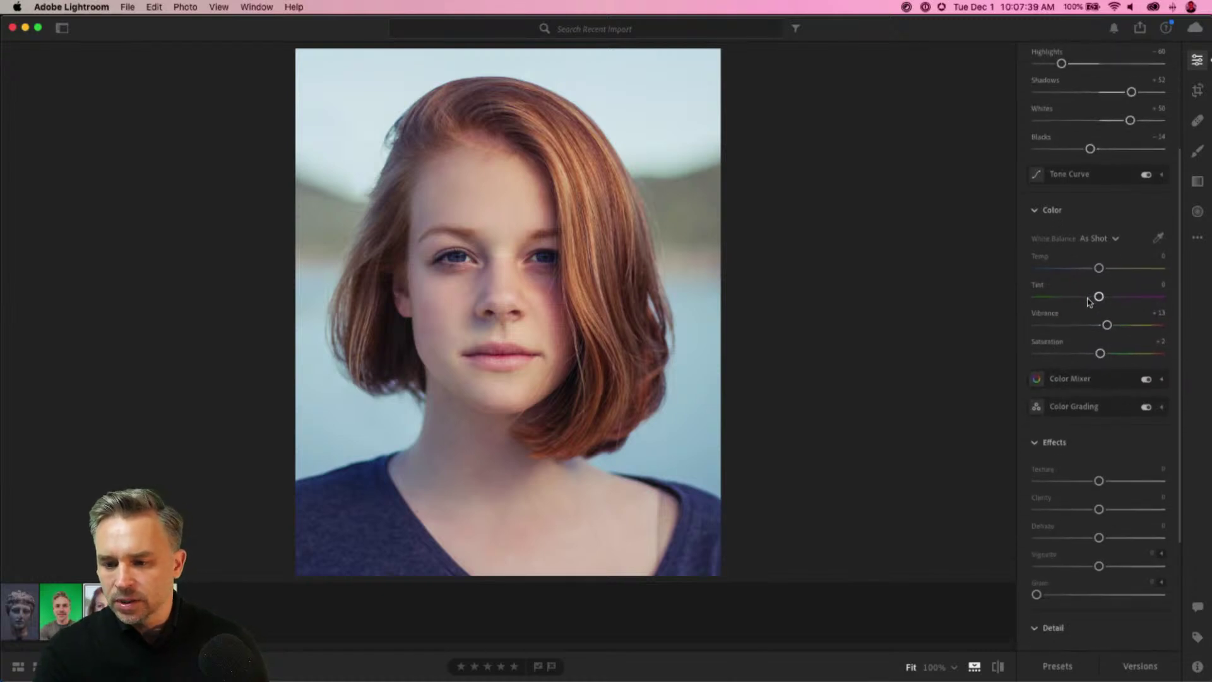
{"action": "left_click_drag", "start_coordinate": [1099, 268], "coordinate": [1101, 270]}
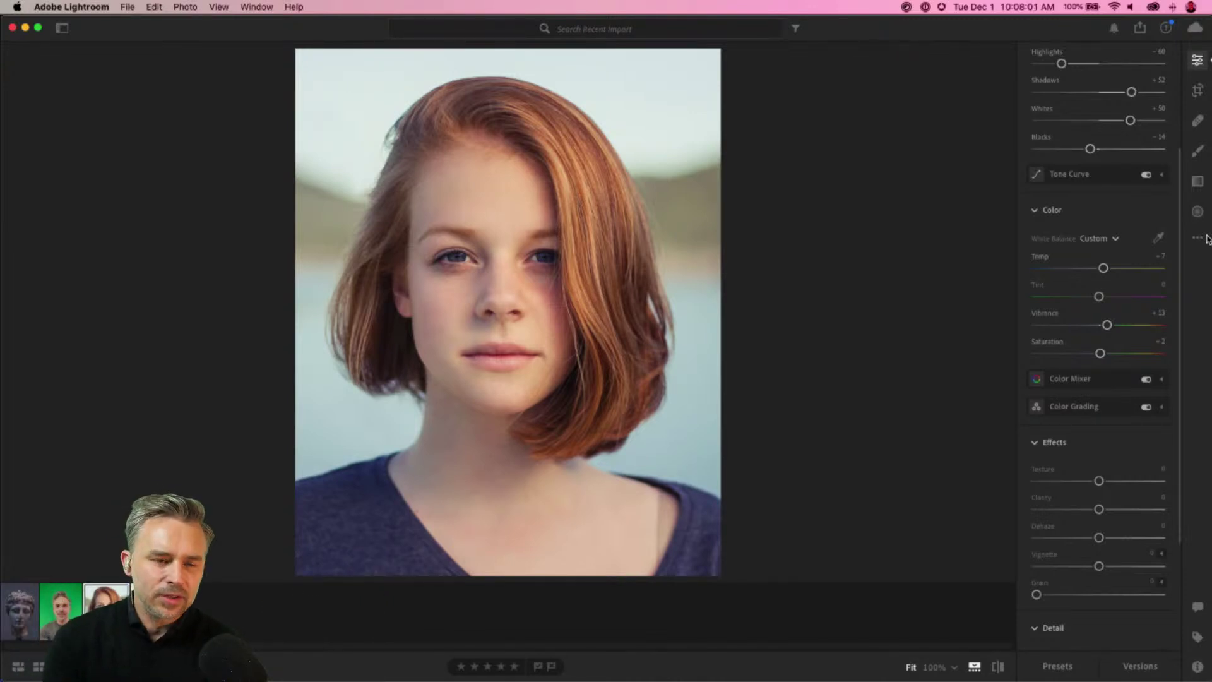
- Neutralize the portrait's white balance by sampling the pale sky with the White Balance Selector, and dismiss the tool's tip
{"action": "scroll", "coordinate": [1118, 268], "scroll_direction": "down", "scroll_amount": 3}
{"action": "scroll", "coordinate": [1118, 271], "scroll_direction": "up", "scroll_amount": 8}
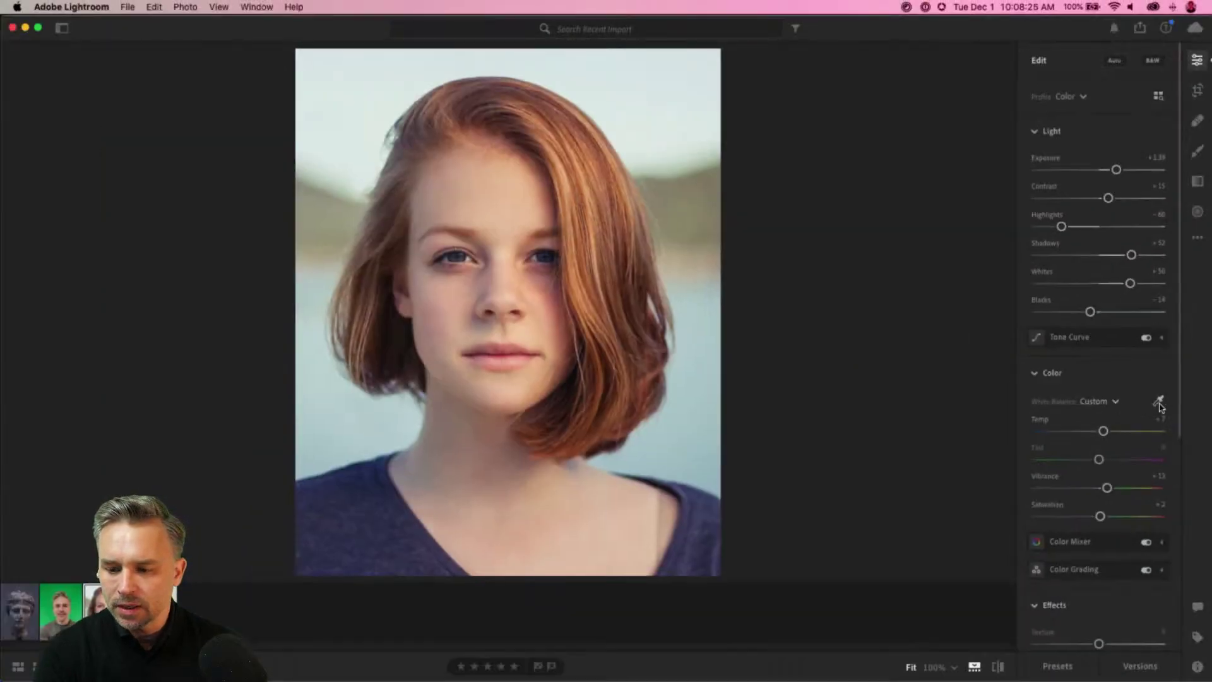
{"action": "left_click", "coordinate": [1159, 402]}
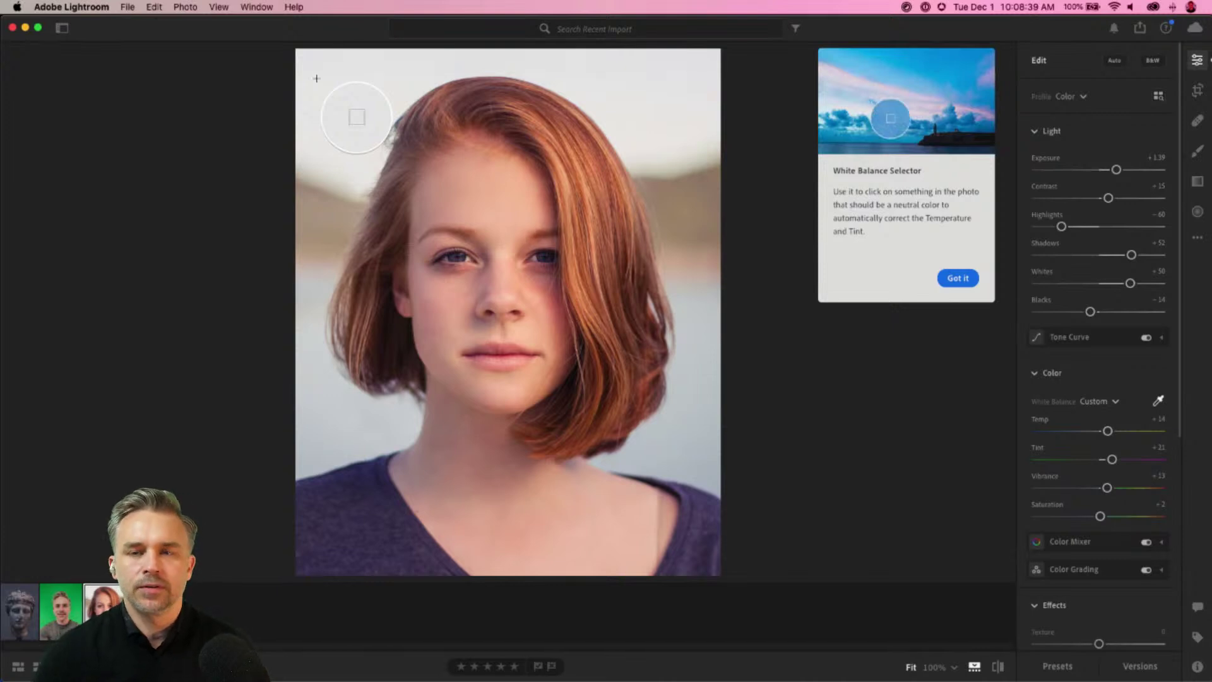
{"action": "left_click", "coordinate": [957, 277]}
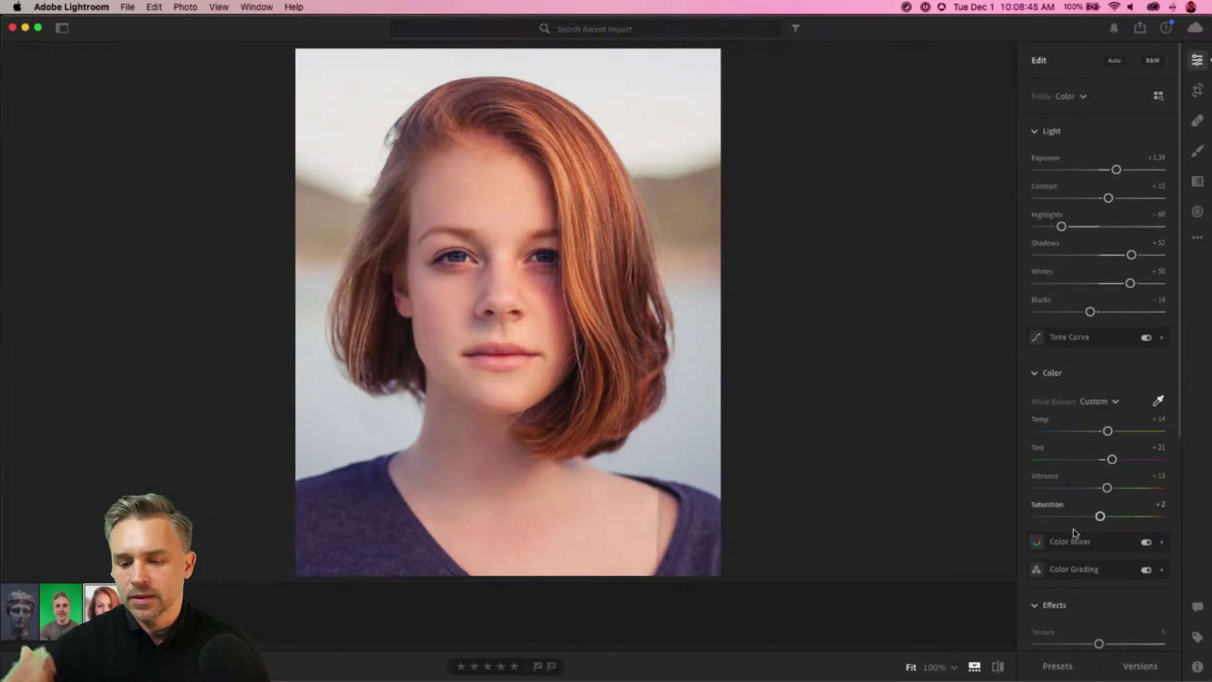
- Apply the Turquoise & Red preset from the Creative group to the red-haired woman's portrait
{"action": "left_click", "coordinate": [1052, 671]}
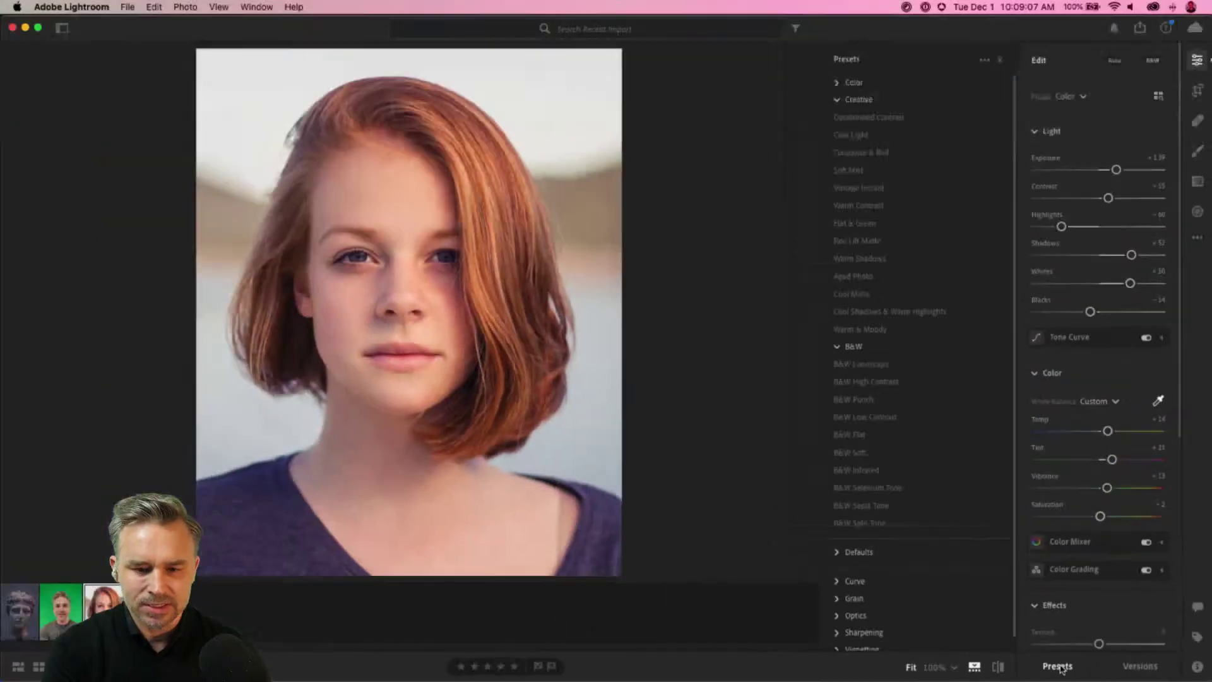
{"action": "left_click", "coordinate": [843, 82]}
{"action": "left_click", "coordinate": [849, 101]}
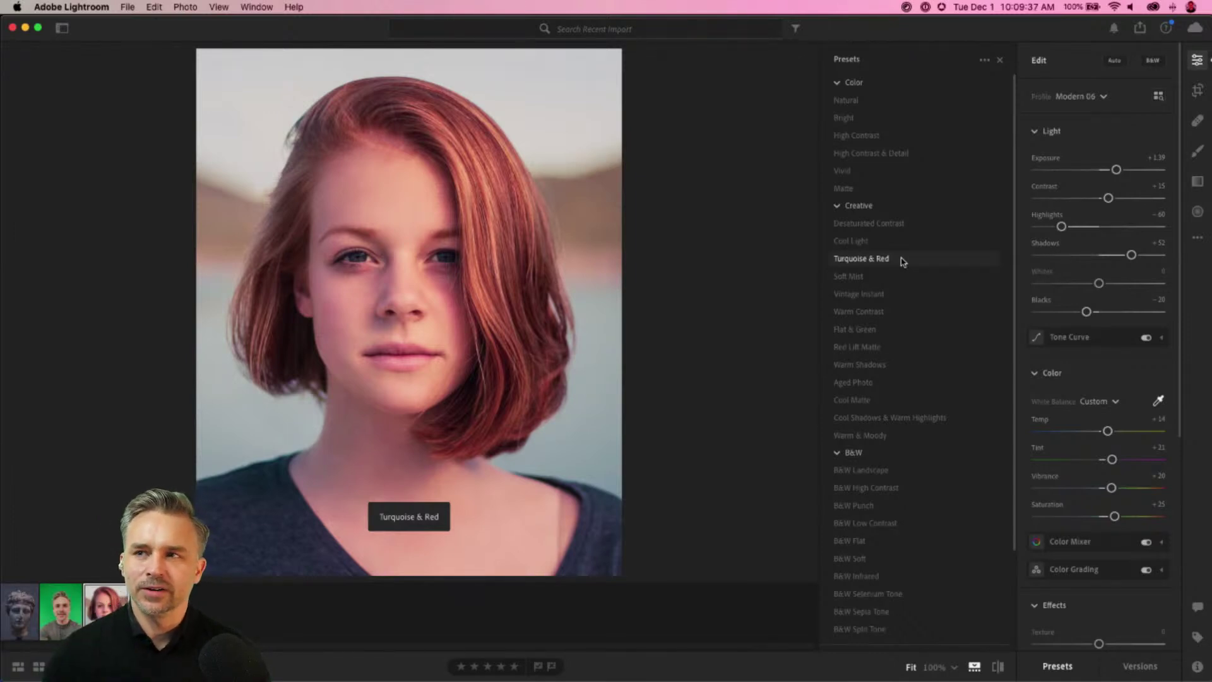
{"action": "left_click", "coordinate": [903, 261]}
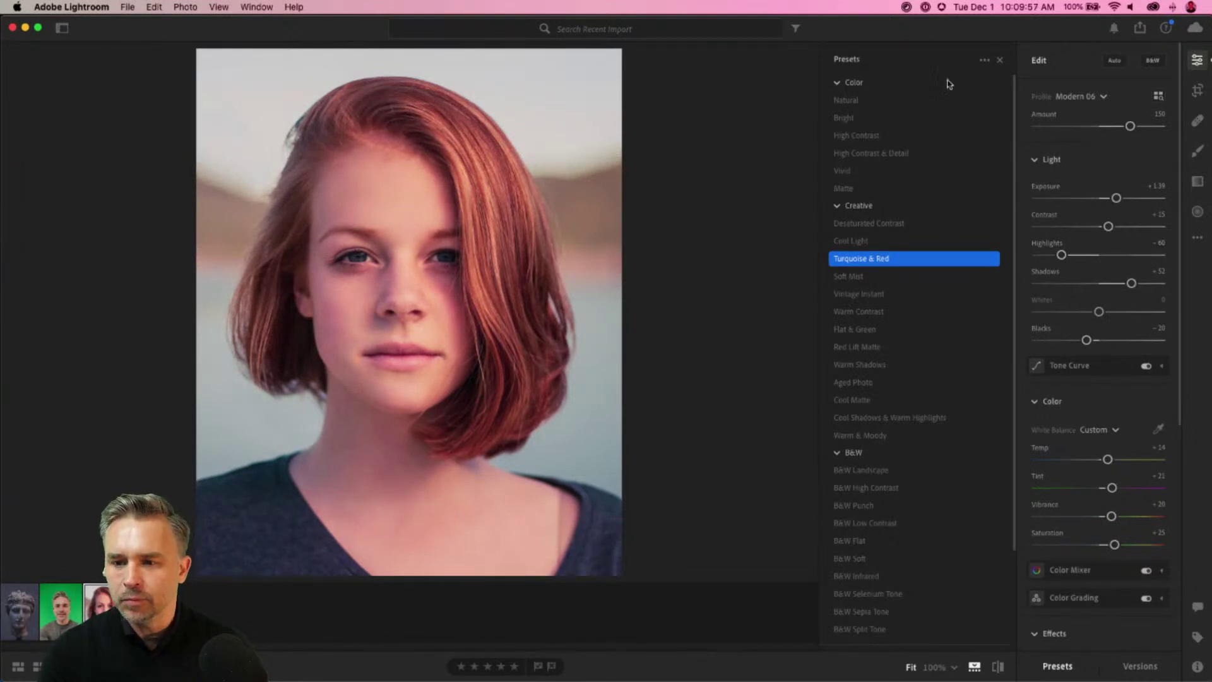
- Export the edited portrait to the Desktop as JPG (Small), 2048 px at 90% quality
{"action": "left_click", "coordinate": [1139, 29]}
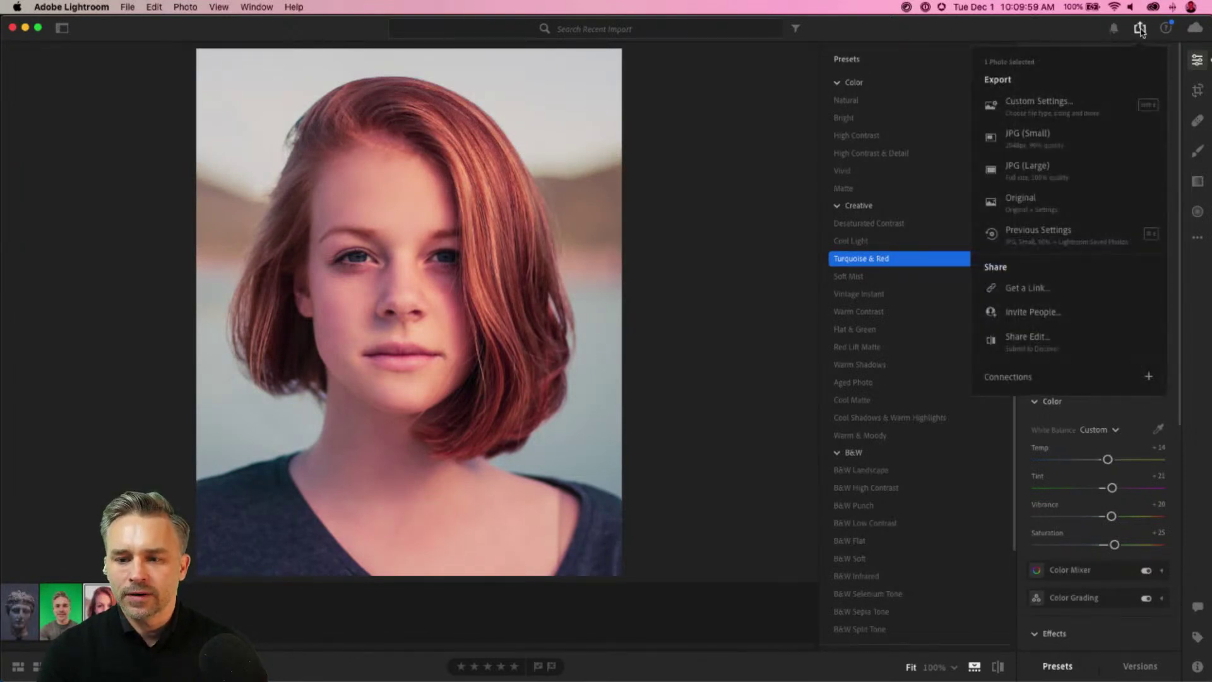
{"action": "key", "text": "Escape"}
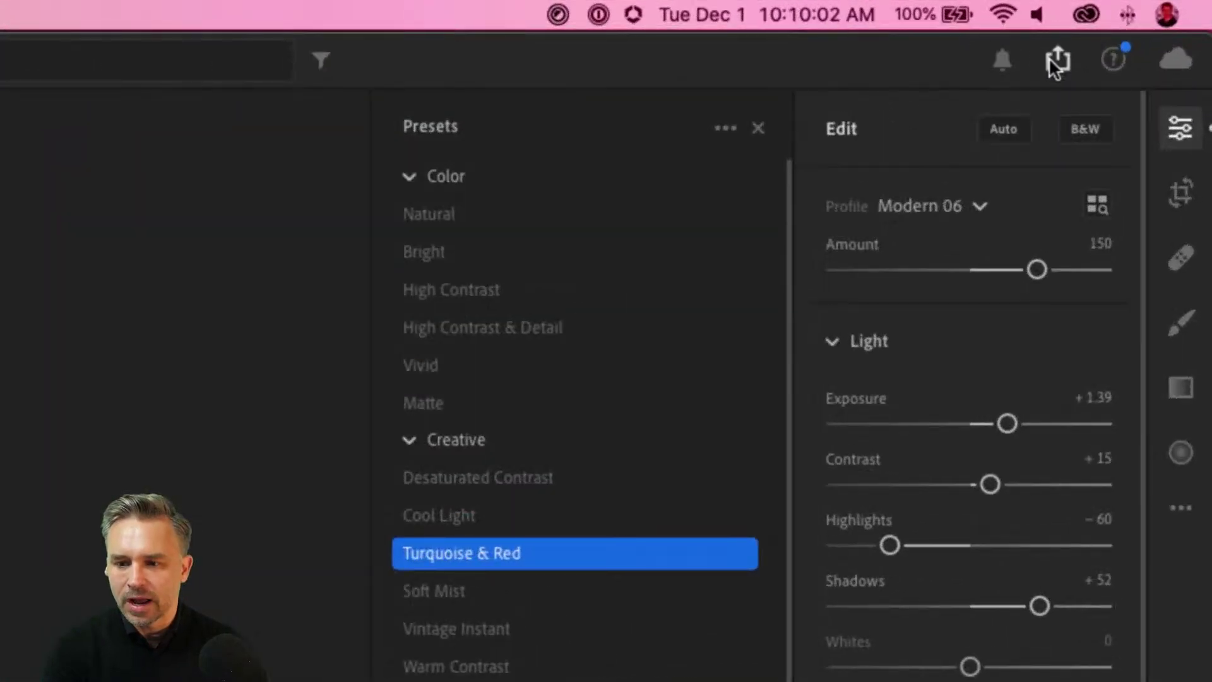
{"action": "left_click", "coordinate": [1051, 63]}
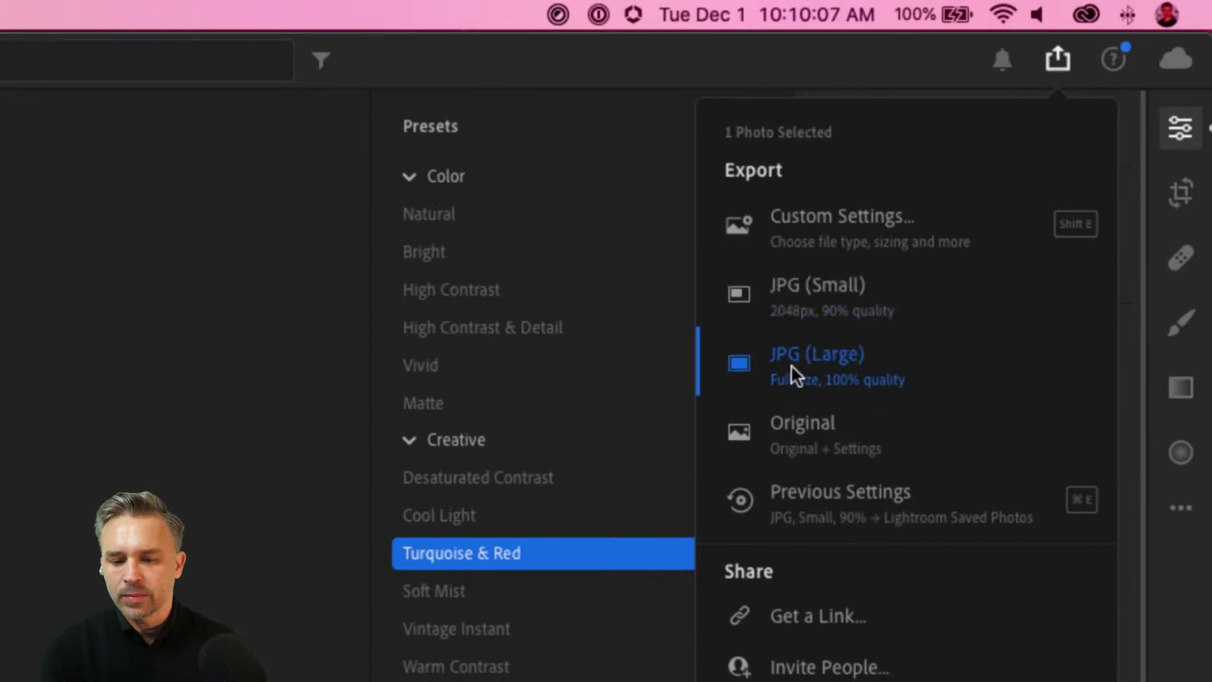
{"action": "left_click", "coordinate": [806, 305]}
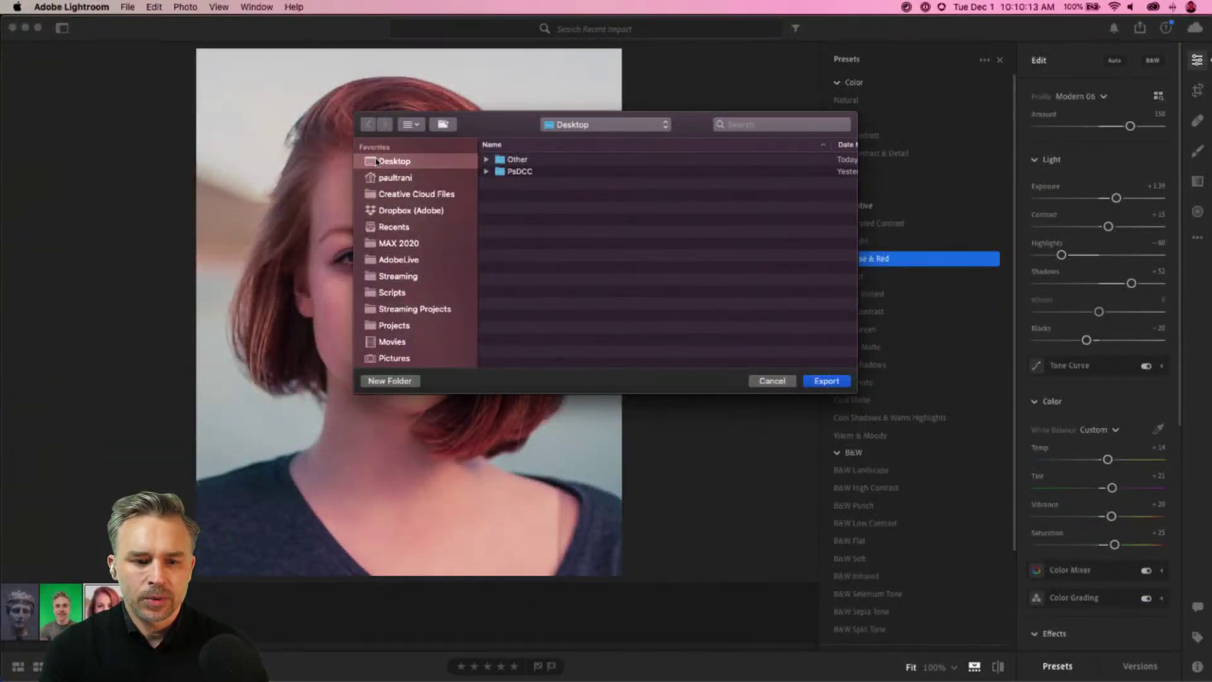
{"action": "key", "text": "Return"}
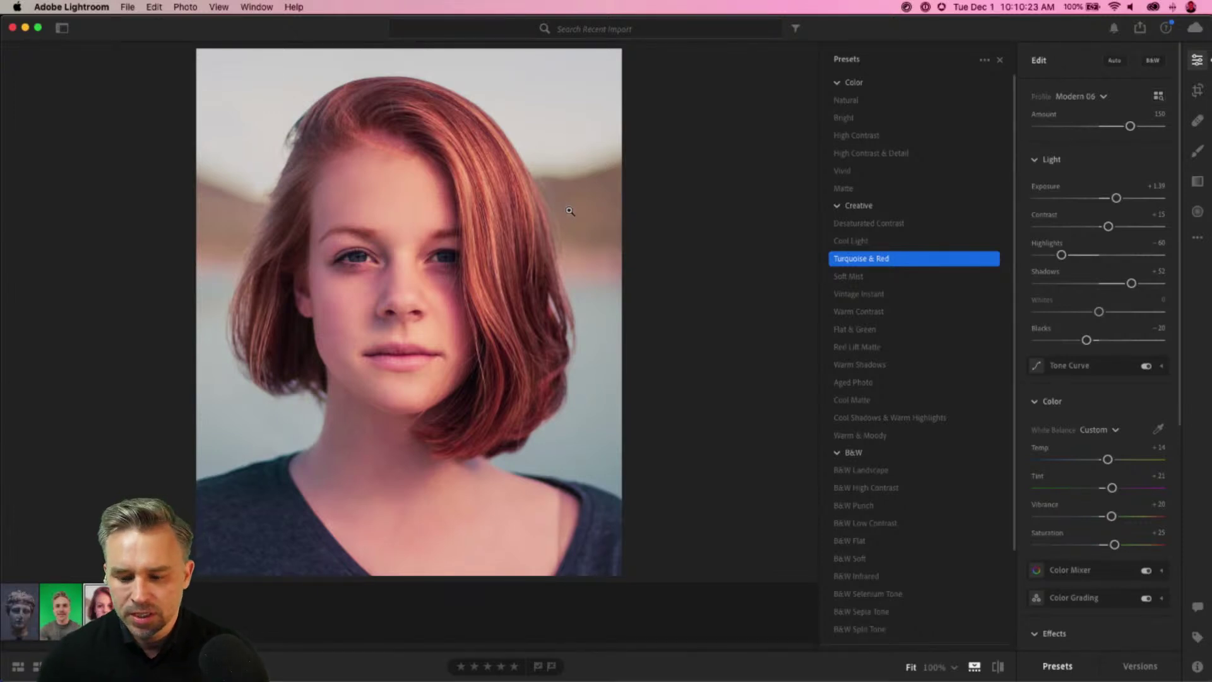
- Hide the filmstrip and toggle repeatedly between the original and edited versions of the portrait to compare them
{"action": "left_click", "coordinate": [974, 667]}
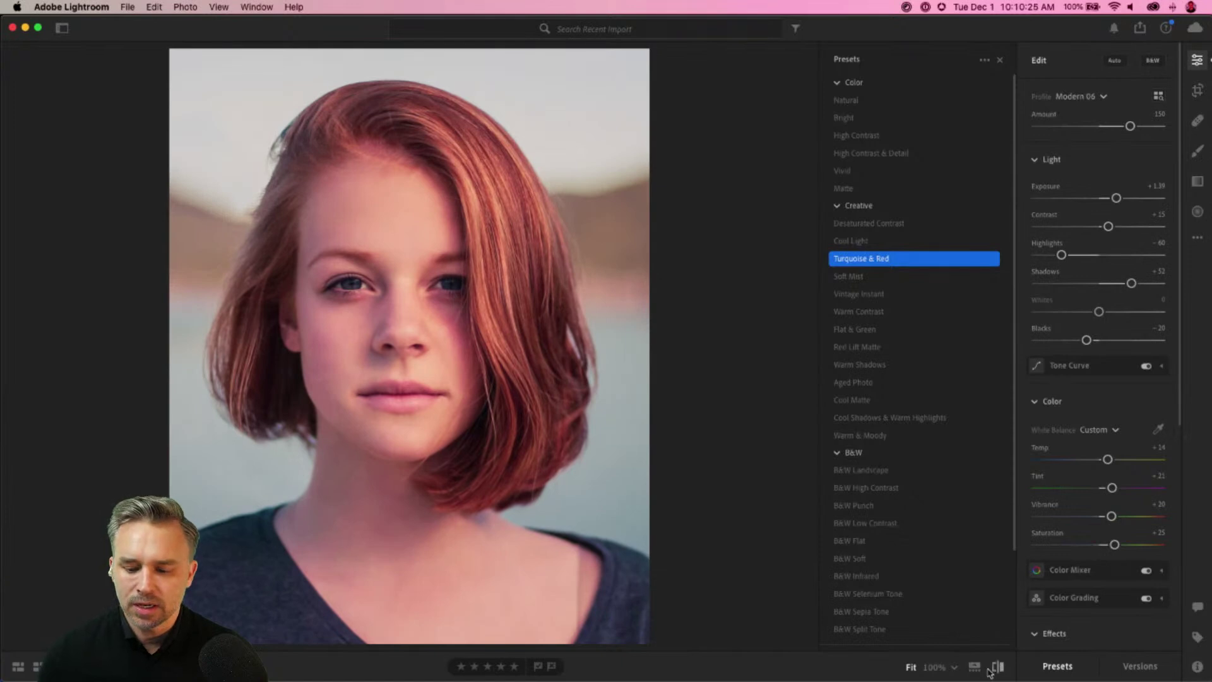
{"action": "left_click", "coordinate": [997, 668]}
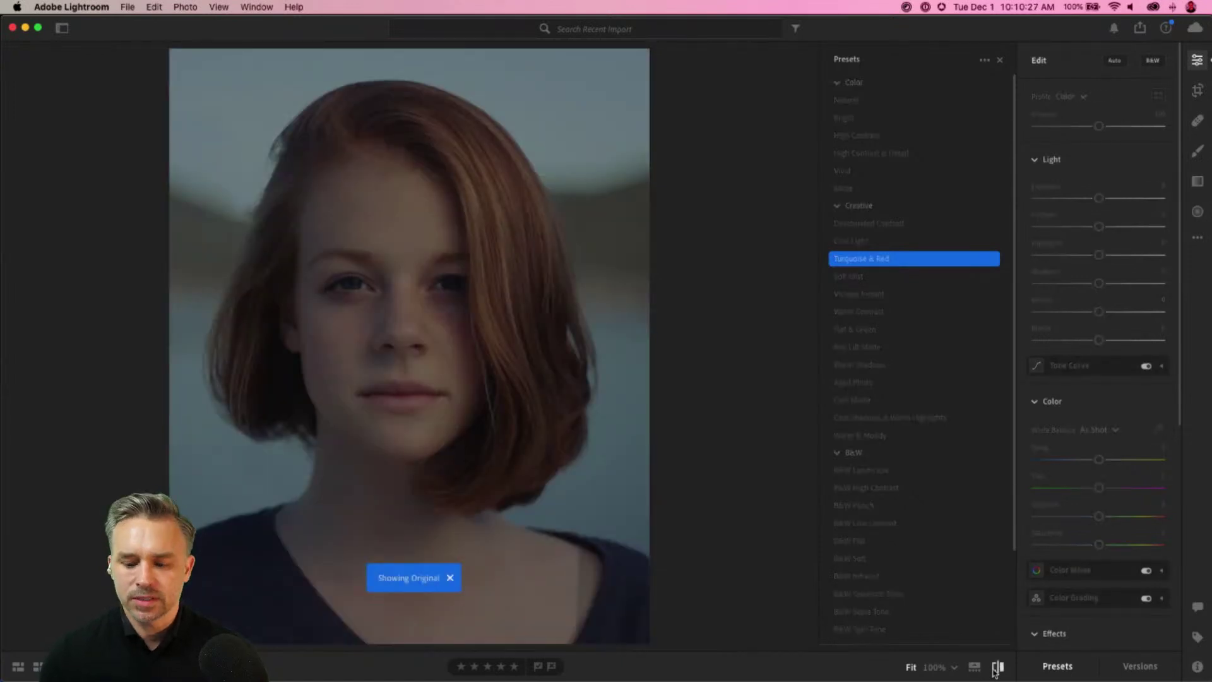
{"action": "left_click", "coordinate": [997, 668]}
{"action": "left_click", "coordinate": [996, 668]}
{"action": "left_click", "coordinate": [997, 668]}
{"action": "left_click", "coordinate": [996, 668]}
{"action": "left_click", "coordinate": [997, 668]}
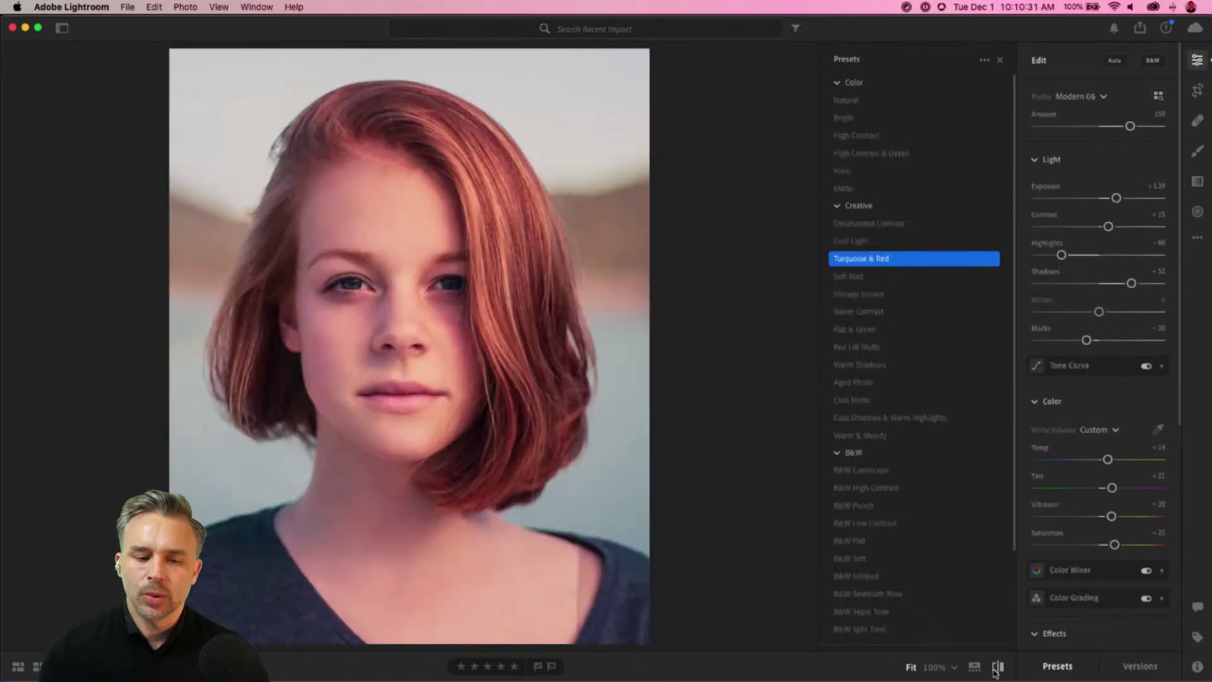
{"action": "left_click", "coordinate": [996, 668]}
{"action": "left_click", "coordinate": [997, 668]}
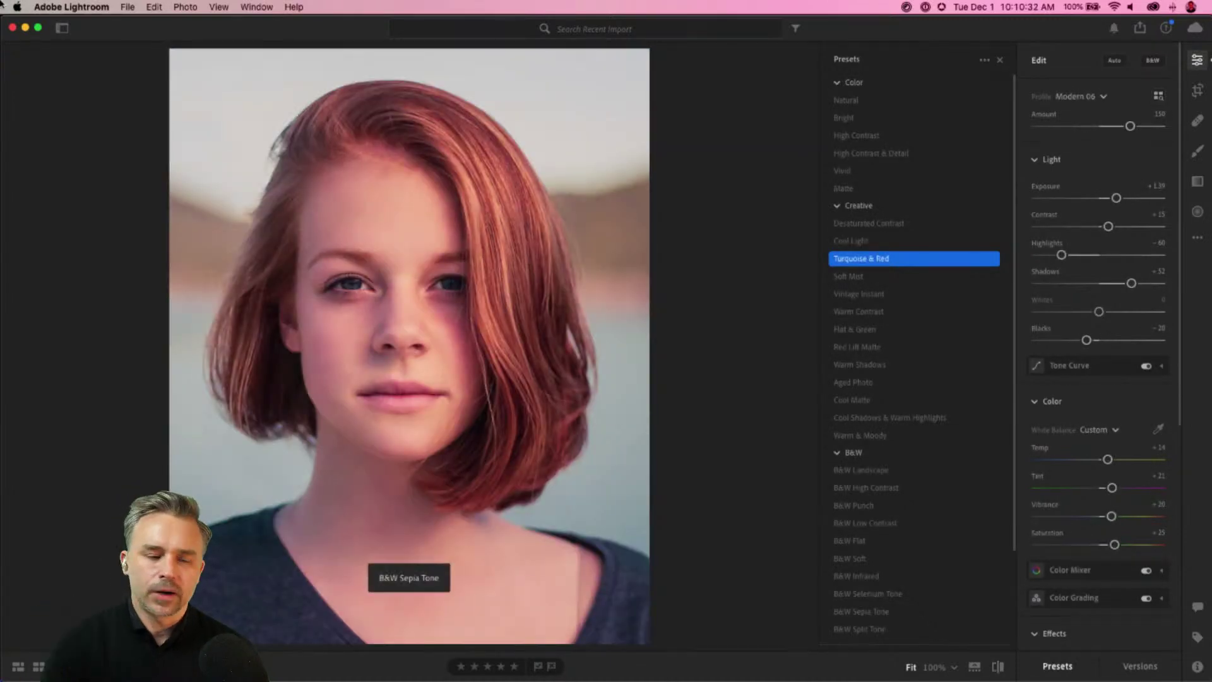
- Minimize Lightroom and clear away the Finder and browser windows to reach the exported file on the desktop
{"action": "left_click", "coordinate": [25, 28]}
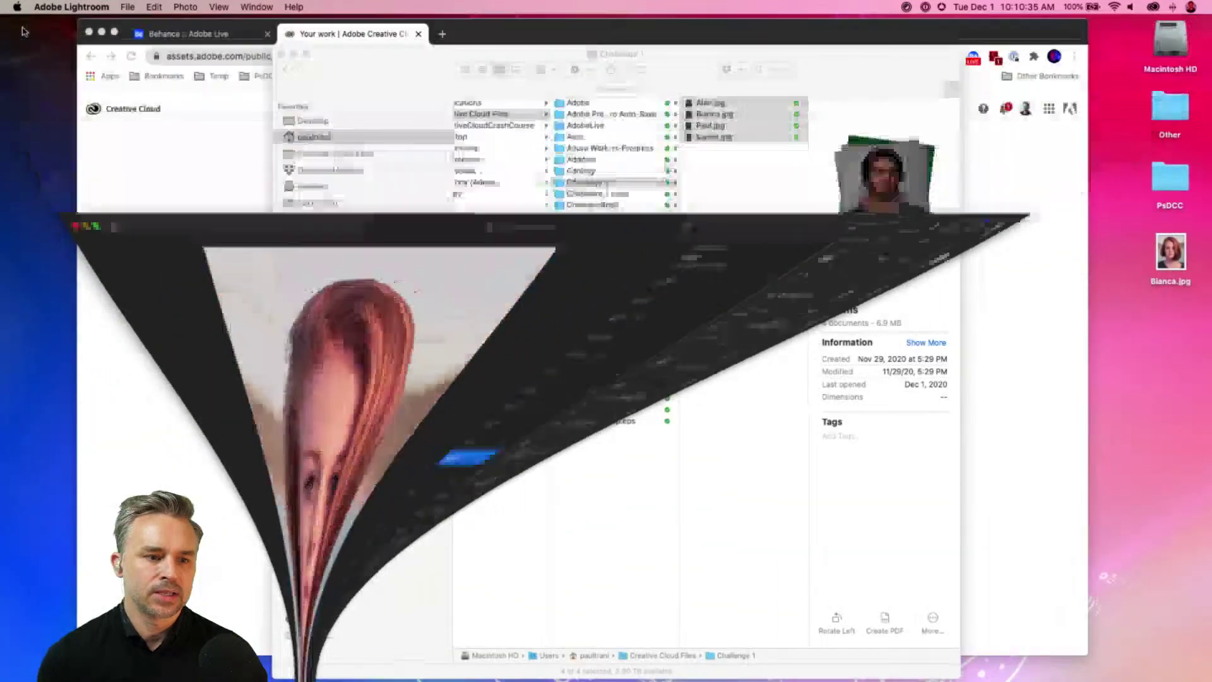
{"action": "left_click", "coordinate": [281, 54]}
{"action": "left_click", "coordinate": [101, 32]}
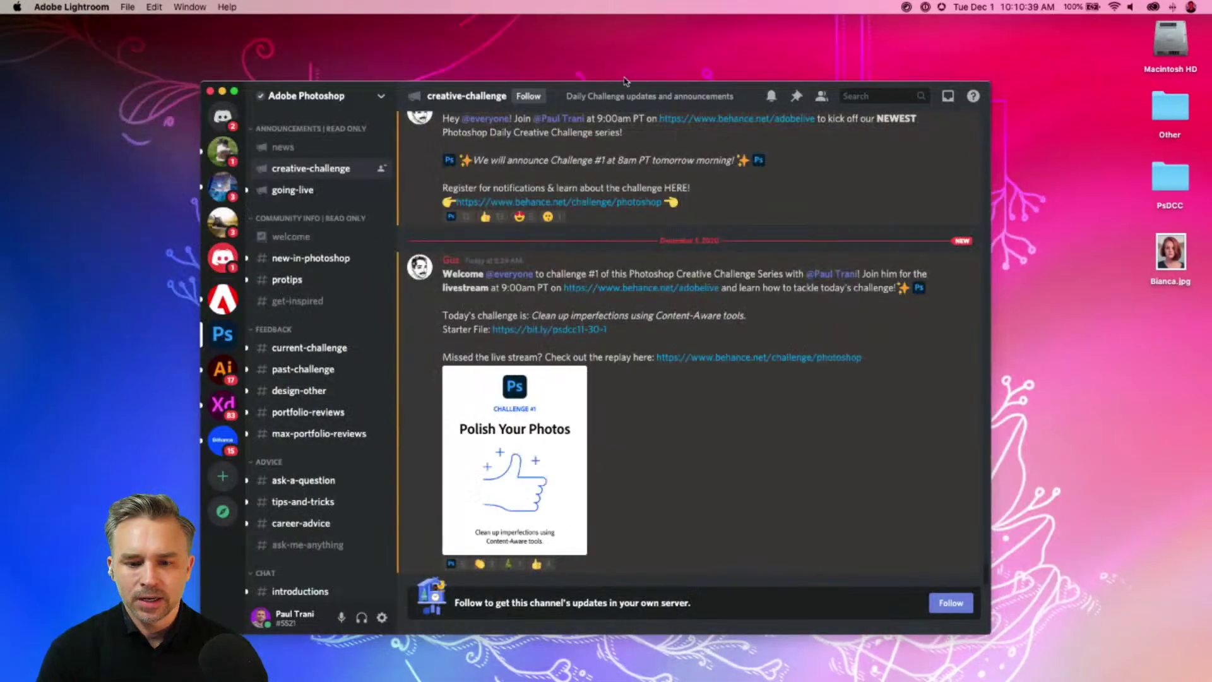
- Preview the exported portrait JPG on the desktop with Quick Look and close the preview
{"action": "left_click", "coordinate": [1163, 253]}
{"action": "key", "text": "space"}
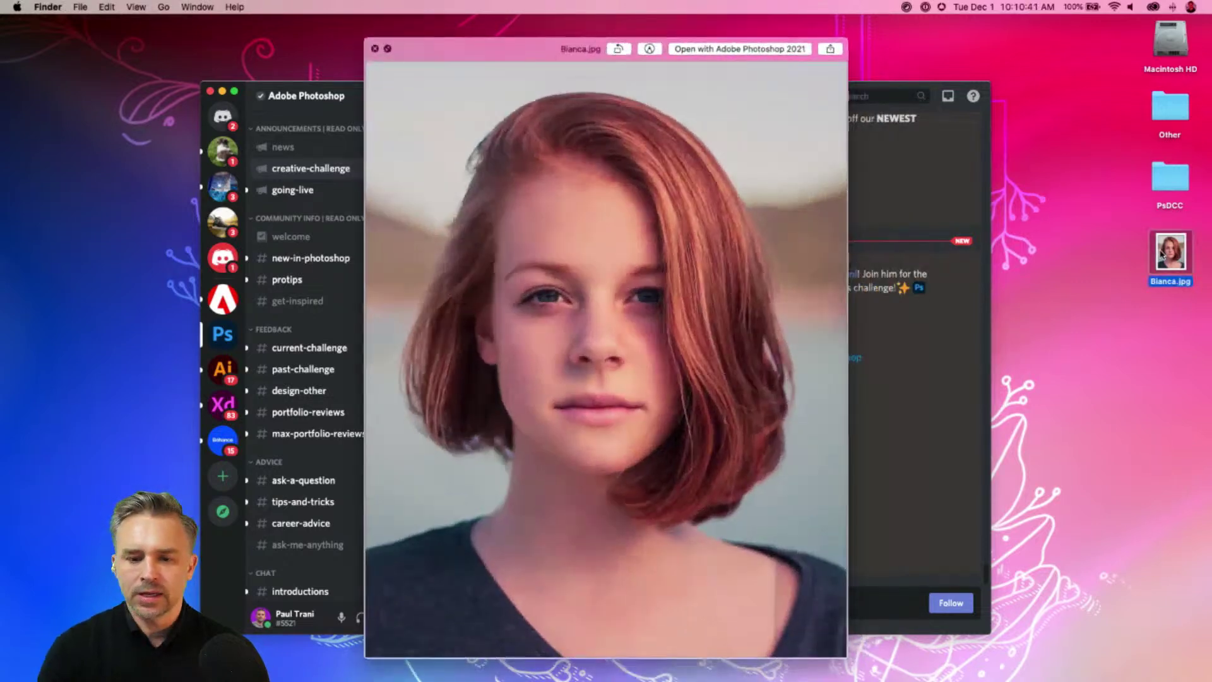
{"action": "key", "text": "space"}
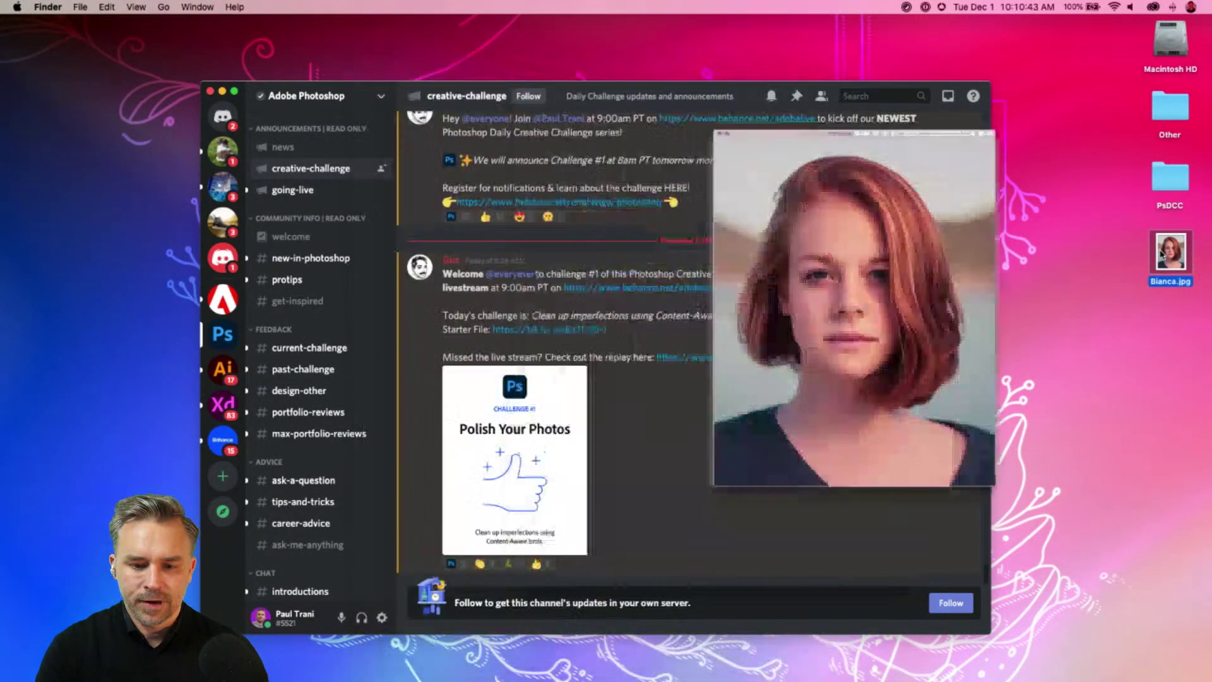
- Open the Photoshop server's current-challenge channel in Discord and browse the cover images members have posted
{"action": "left_click", "coordinate": [289, 353]}
{"action": "left_click", "coordinate": [299, 347]}
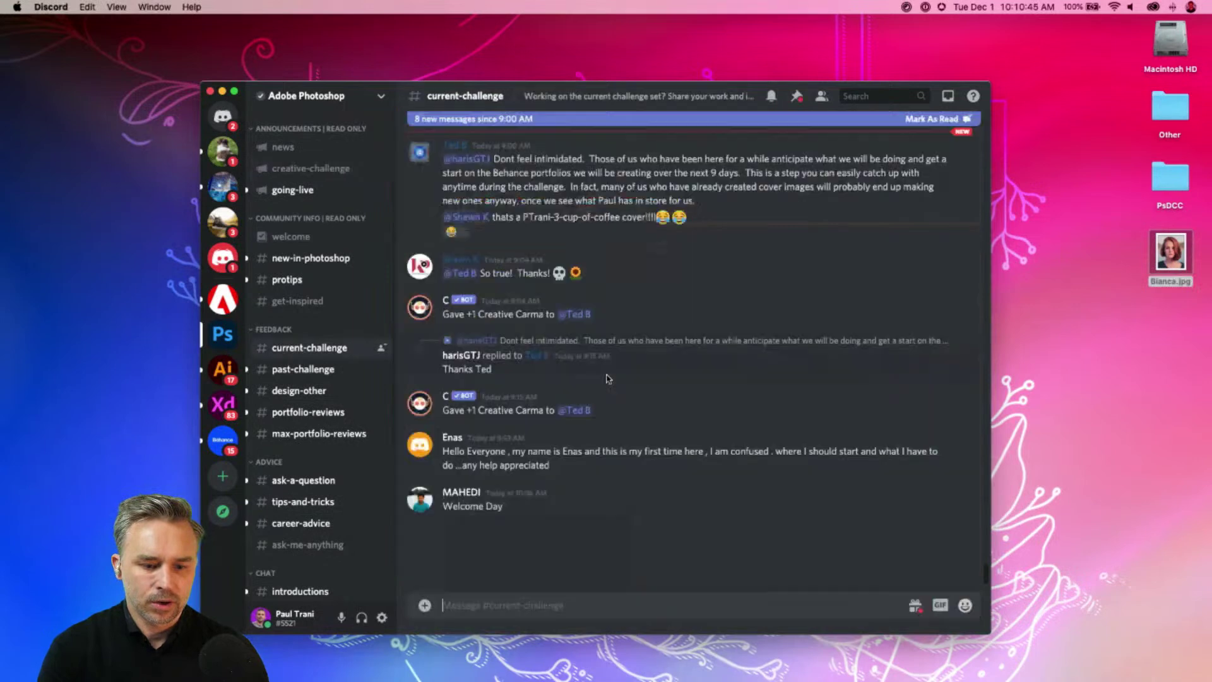
{"action": "scroll", "coordinate": [656, 306], "scroll_direction": "down", "scroll_amount": 3}
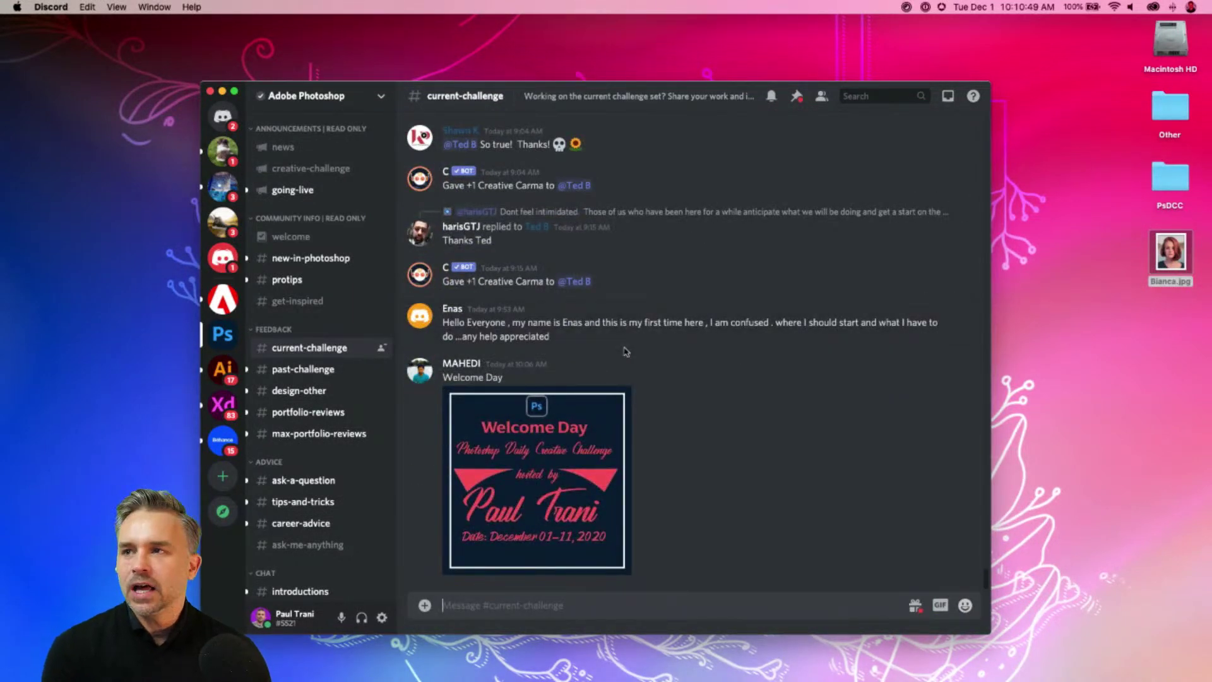
{"action": "scroll", "coordinate": [632, 328], "scroll_direction": "up", "scroll_amount": 15}
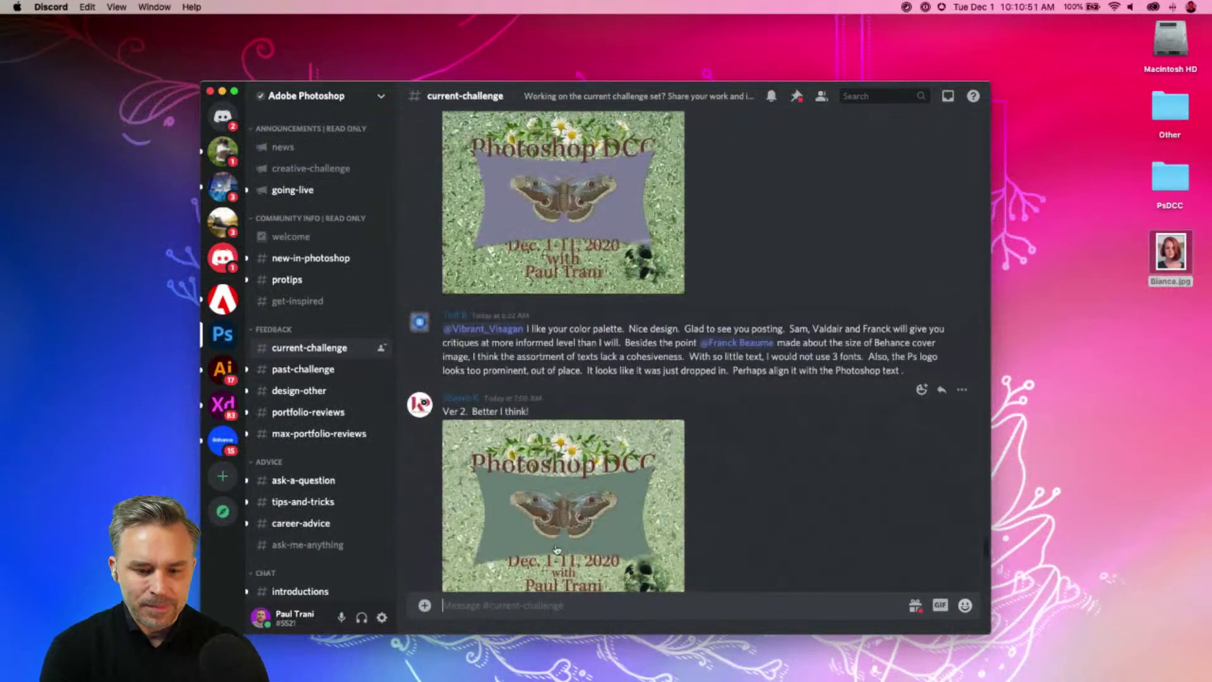
{"action": "scroll", "coordinate": [555, 512], "scroll_direction": "down", "scroll_amount": 3}
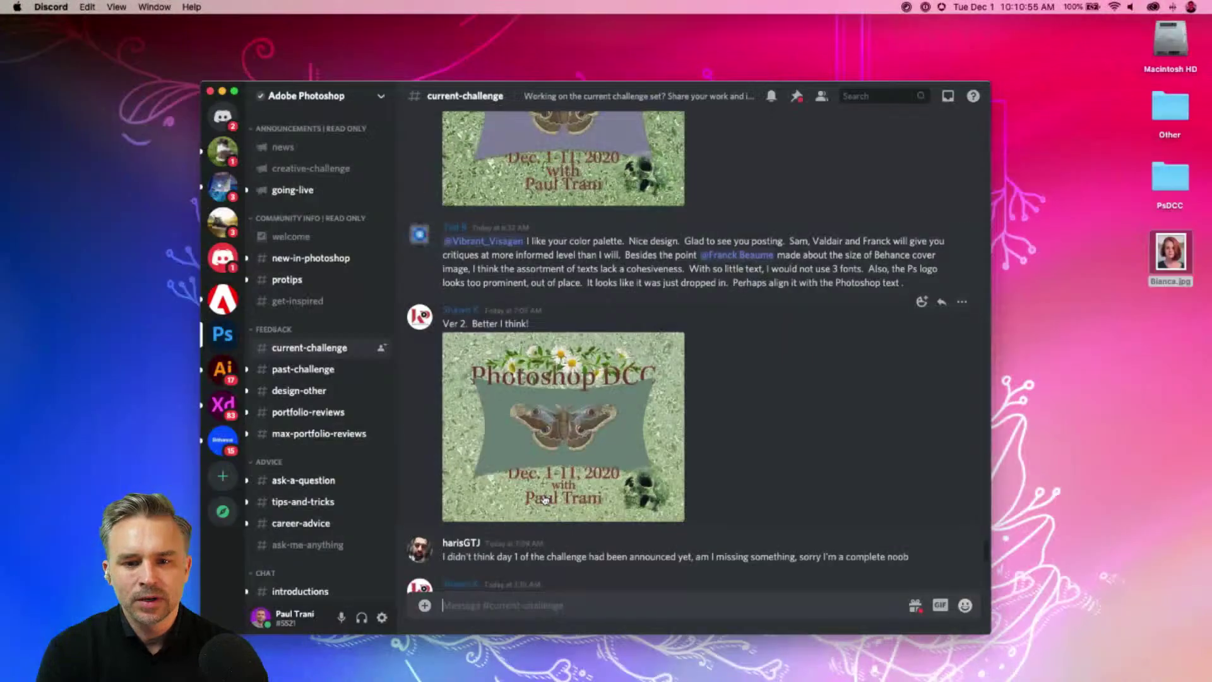
{"action": "scroll", "coordinate": [573, 212], "scroll_direction": "up", "scroll_amount": 5}
{"action": "scroll", "coordinate": [572, 212], "scroll_direction": "up", "scroll_amount": 15}
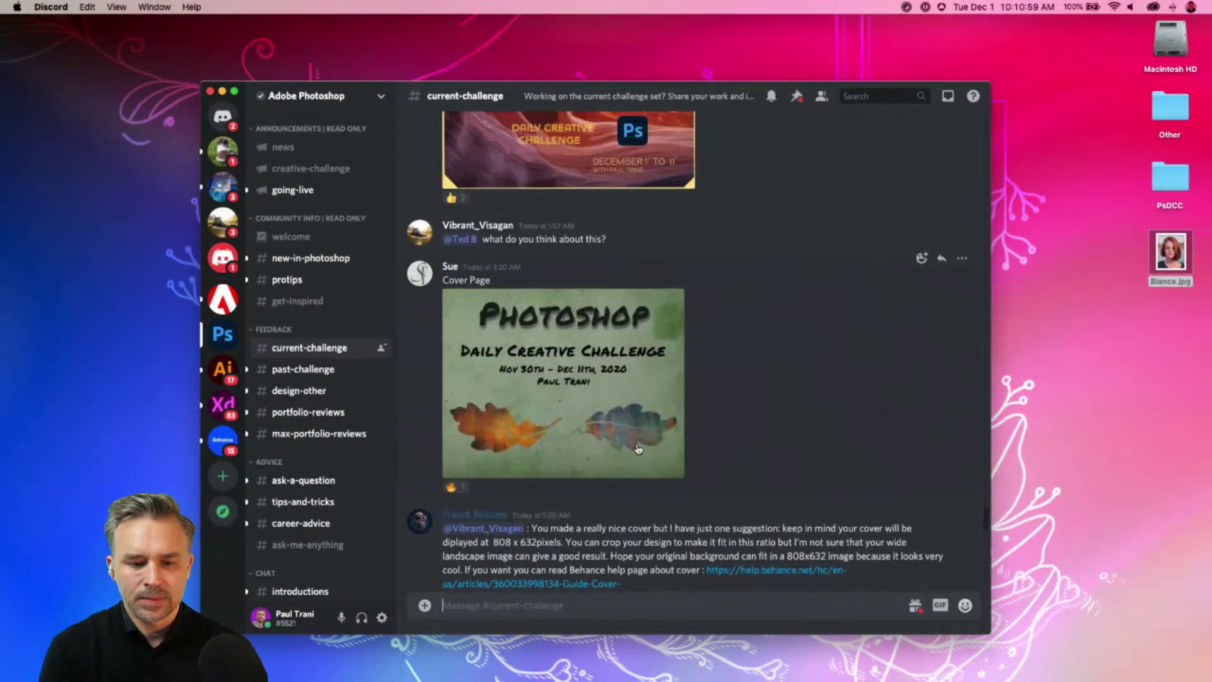
- Add the frequently used face emoji as a reaction to the leaf-themed cover page post and to another cover post above it
{"action": "left_click", "coordinate": [921, 259]}
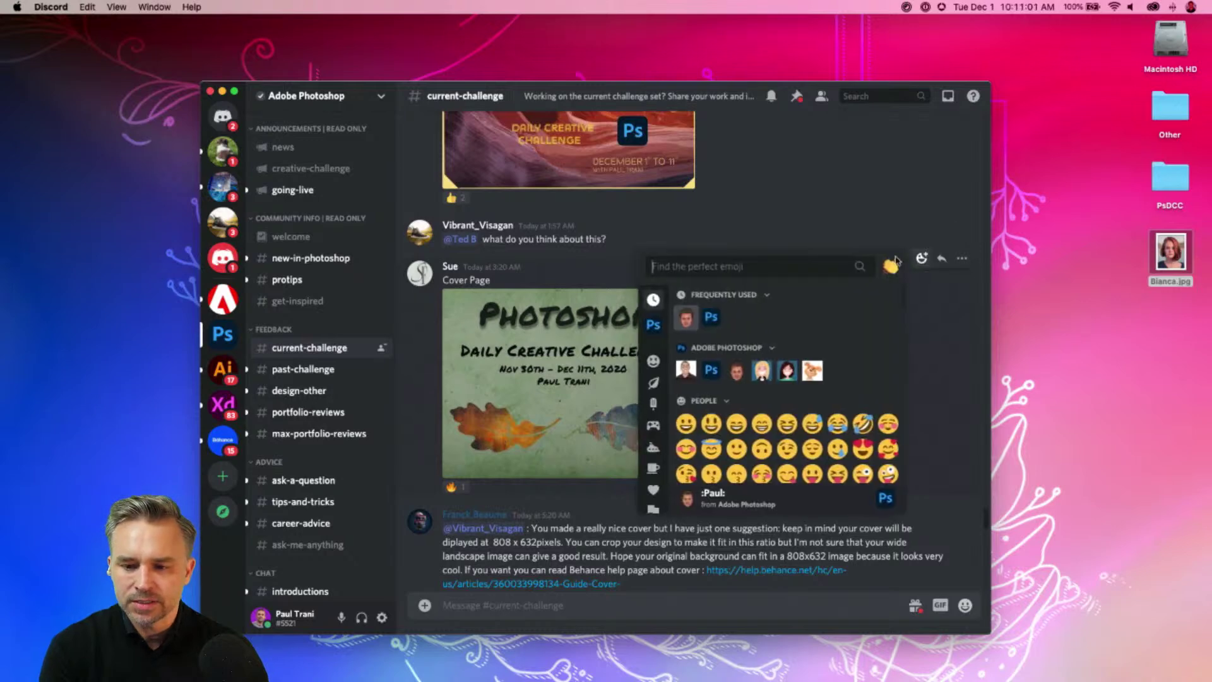
{"action": "left_click", "coordinate": [687, 318]}
{"action": "scroll", "coordinate": [708, 233], "scroll_direction": "up", "scroll_amount": 3}
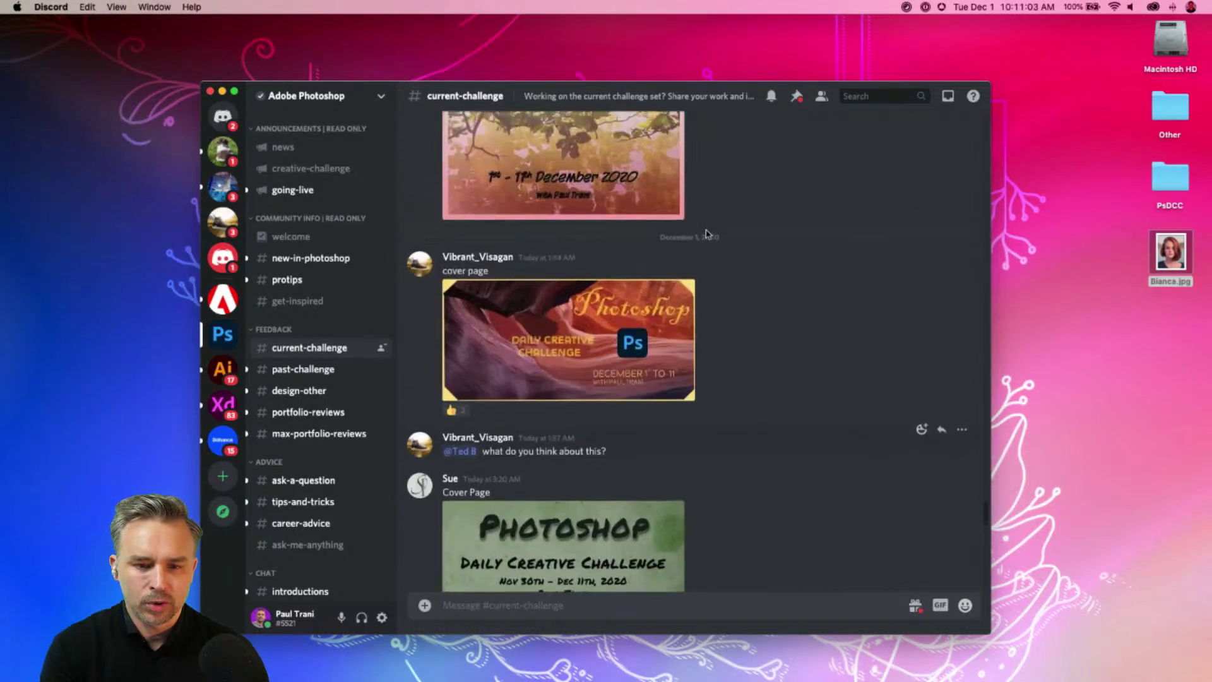
{"action": "left_click", "coordinate": [921, 249]}
{"action": "left_click", "coordinate": [685, 316]}
- Upload Bianca.jpg from the desktop to the current-challenge channel with the comment "Touched up portrait"
{"action": "scroll", "coordinate": [789, 387], "scroll_direction": "down", "scroll_amount": 18}
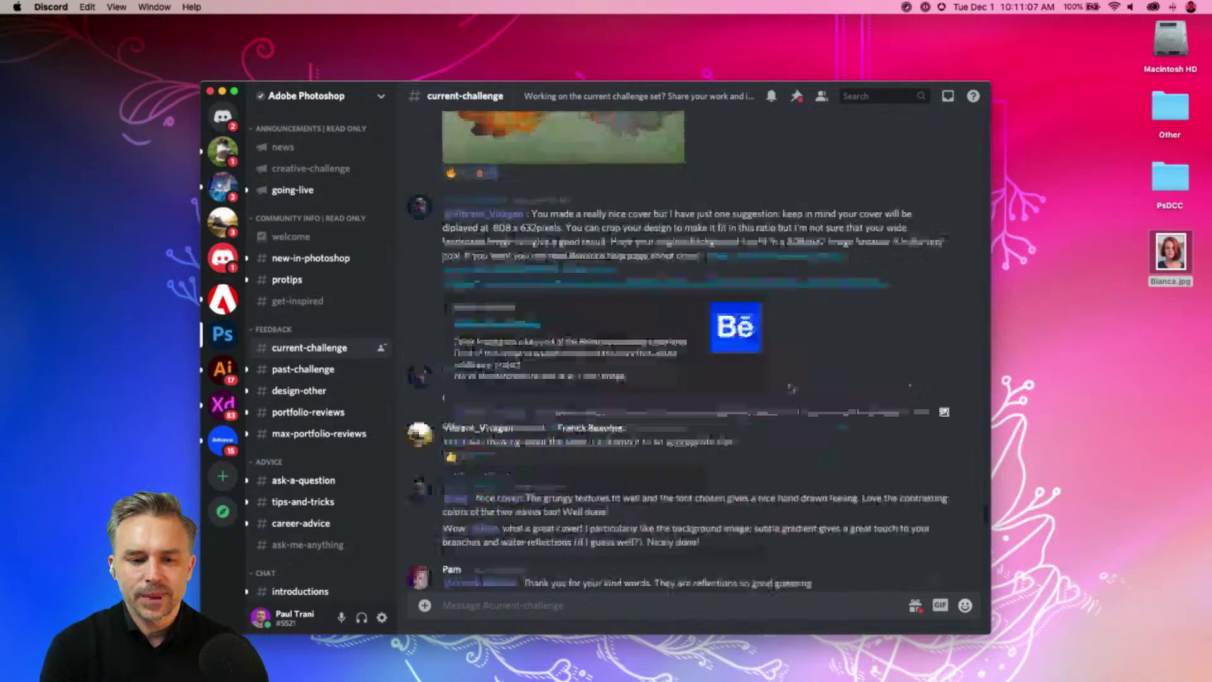
{"action": "left_click_drag", "start_coordinate": [1171, 263], "coordinate": [550, 531]}
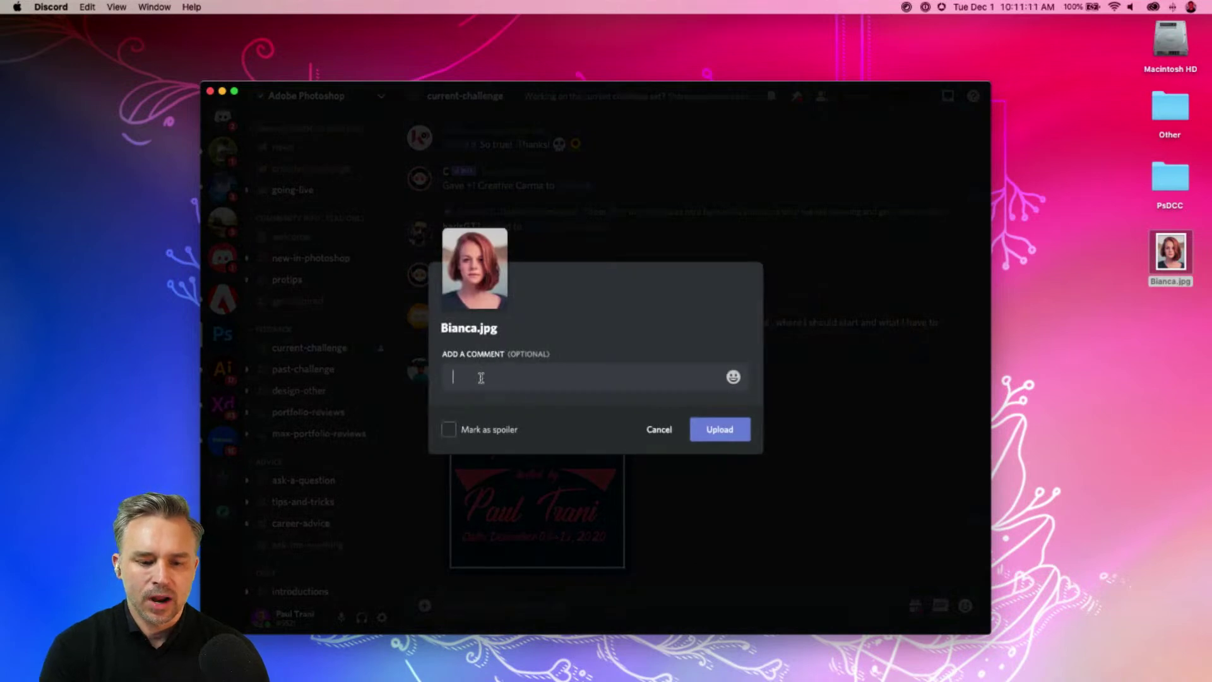
{"action": "type", "text": "Touched up portrait"}
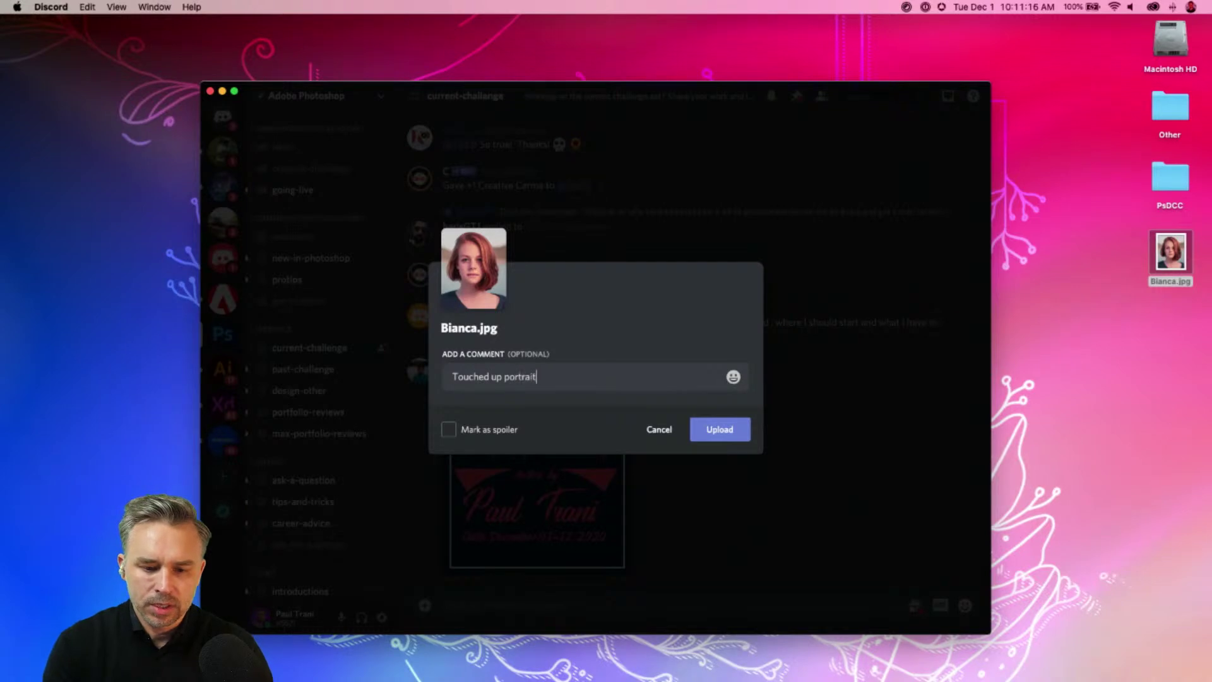
{"action": "key", "text": "Return"}
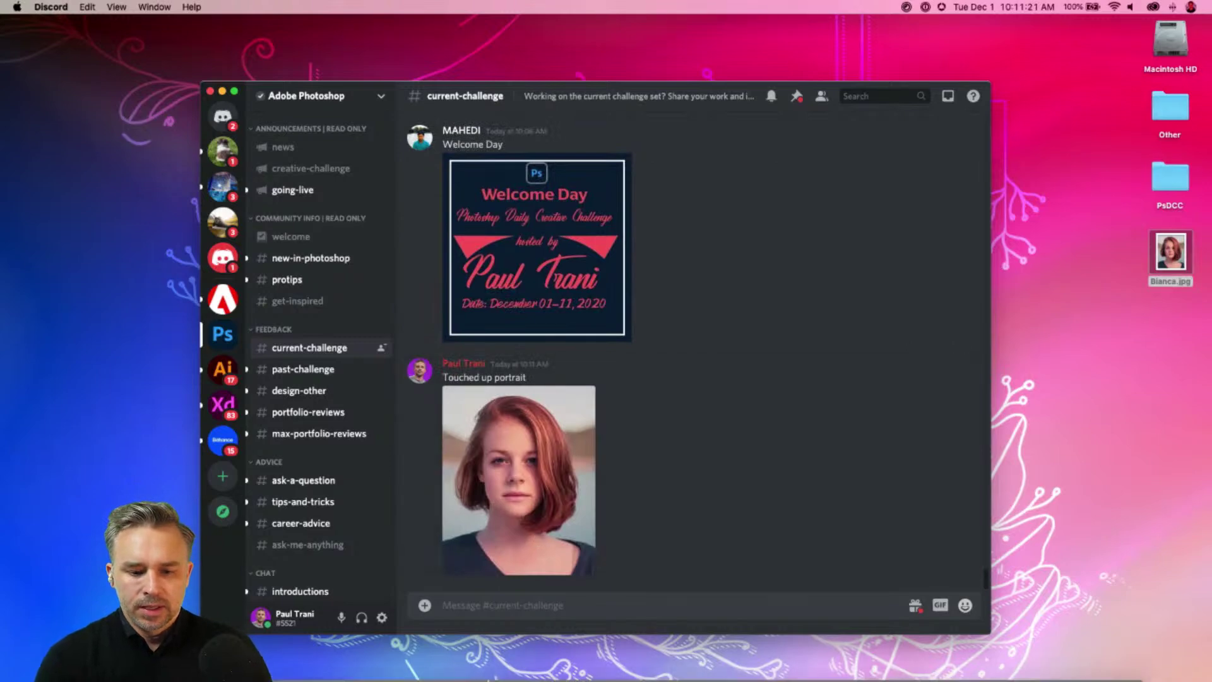
- Switch to Lightroom and open the green-screen portrait of the man from the recently added photos for editing
{"action": "left_click", "coordinate": [305, 665]}
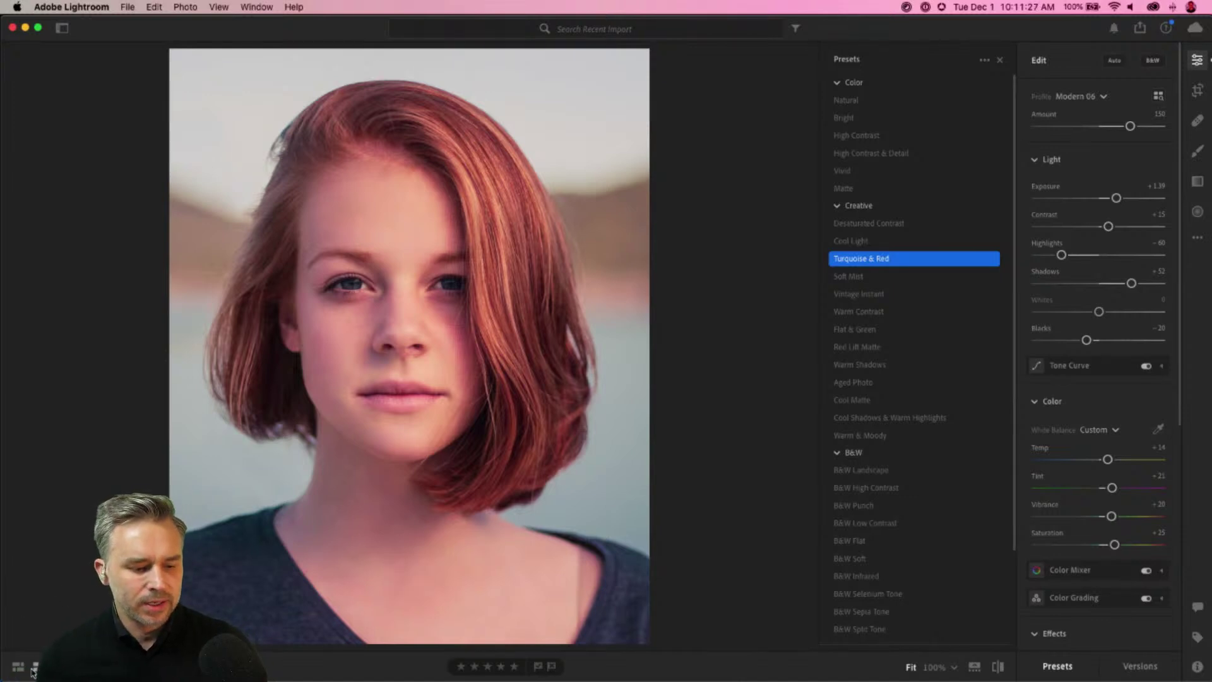
{"action": "left_click", "coordinate": [61, 28]}
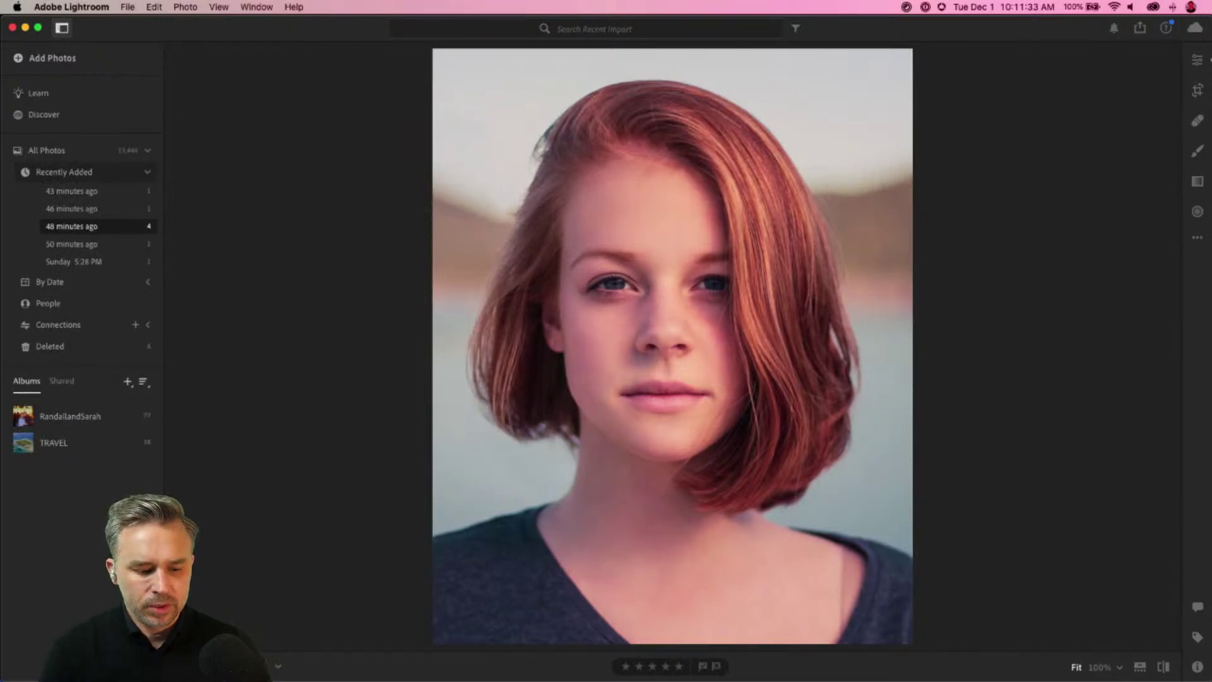
{"action": "key", "text": "g"}
{"action": "double_click", "coordinate": [354, 155]}
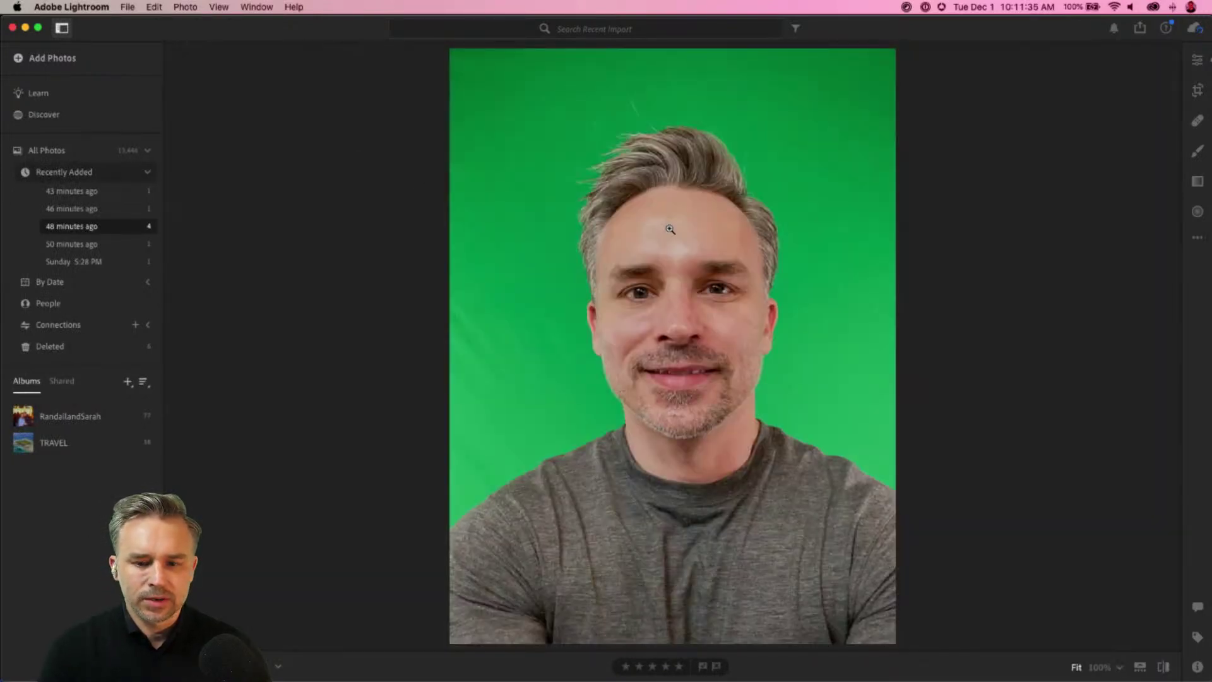
{"action": "left_click", "coordinate": [1193, 61]}
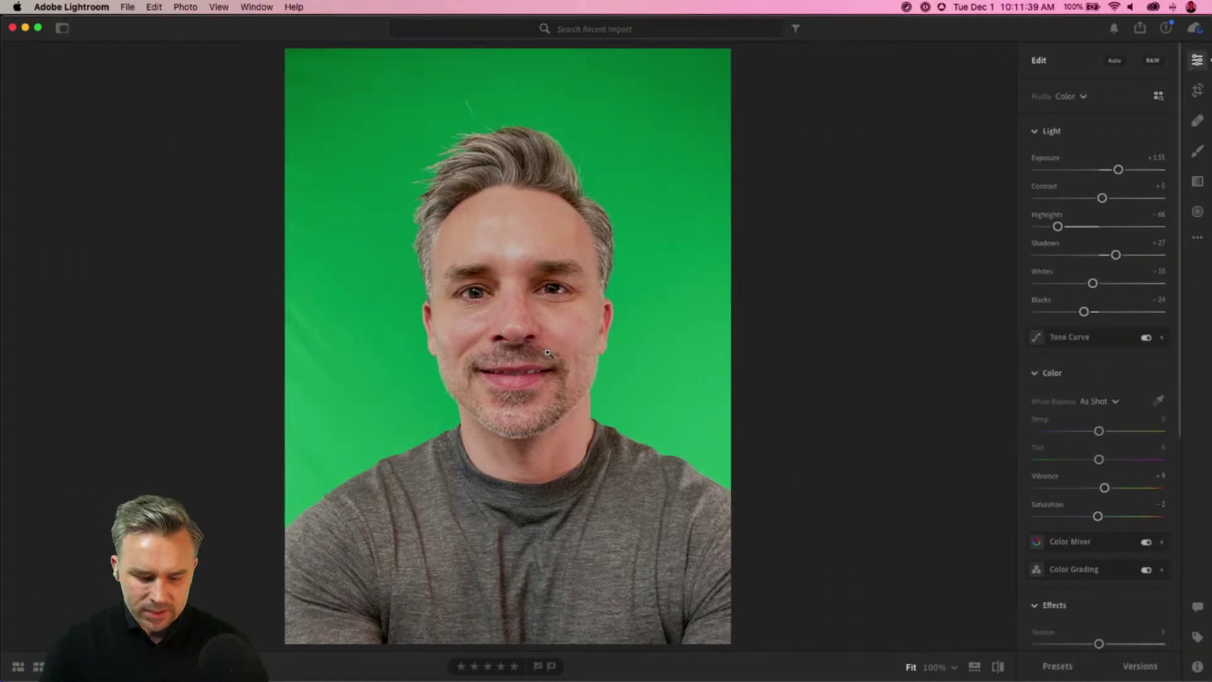
- Examine the man's face, mouth and chin at close range for skin blemishes
{"action": "key", "text": "z"}
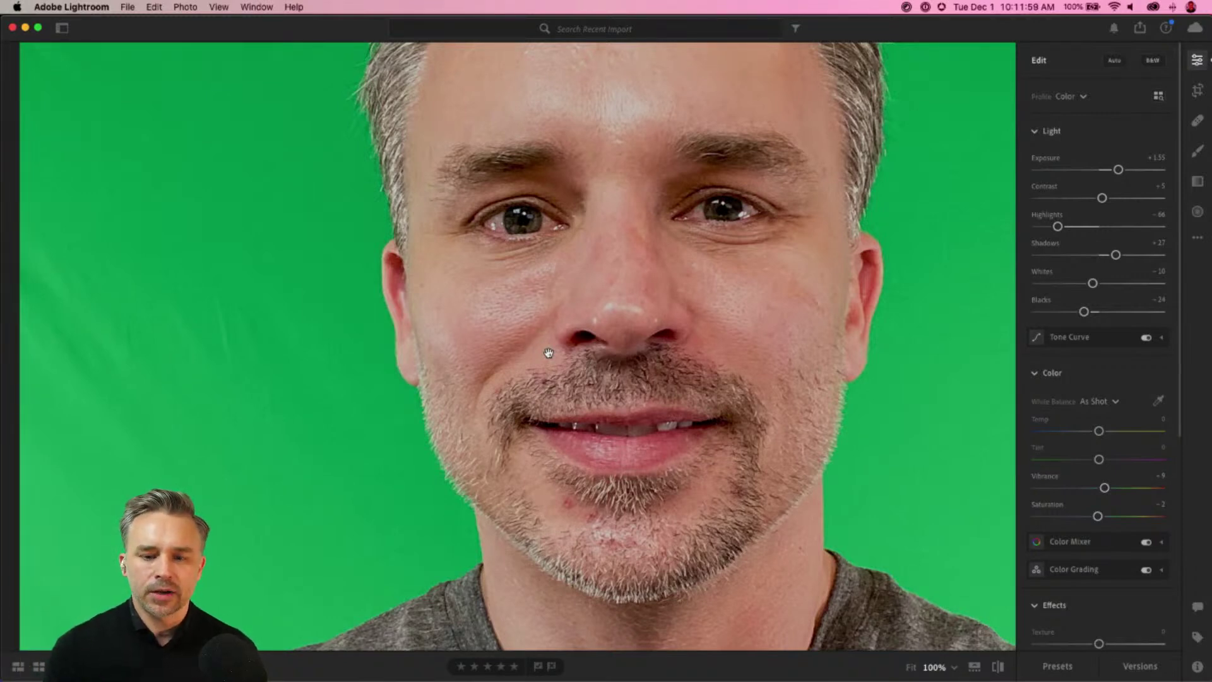
{"action": "left_click", "coordinate": [549, 352]}
{"action": "left_click", "coordinate": [572, 549]}
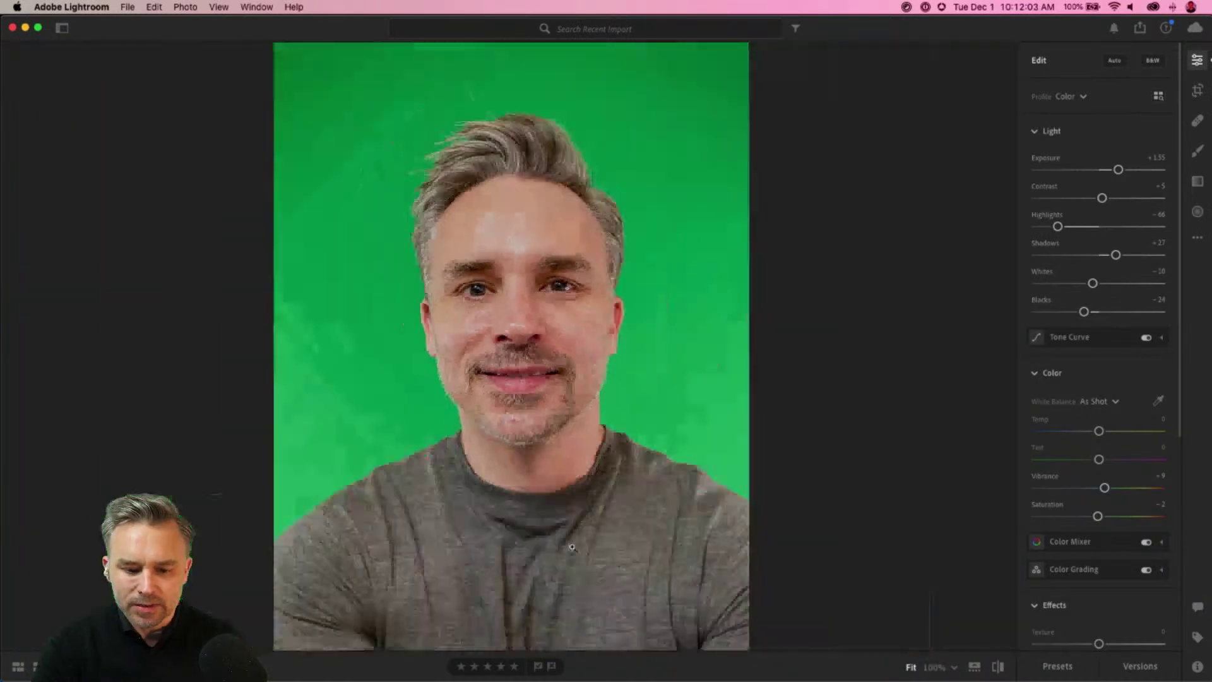
{"action": "left_click", "coordinate": [508, 433]}
{"action": "left_click_drag", "start_coordinate": [459, 342], "coordinate": [467, 318]}
{"action": "key", "text": "super+0"}
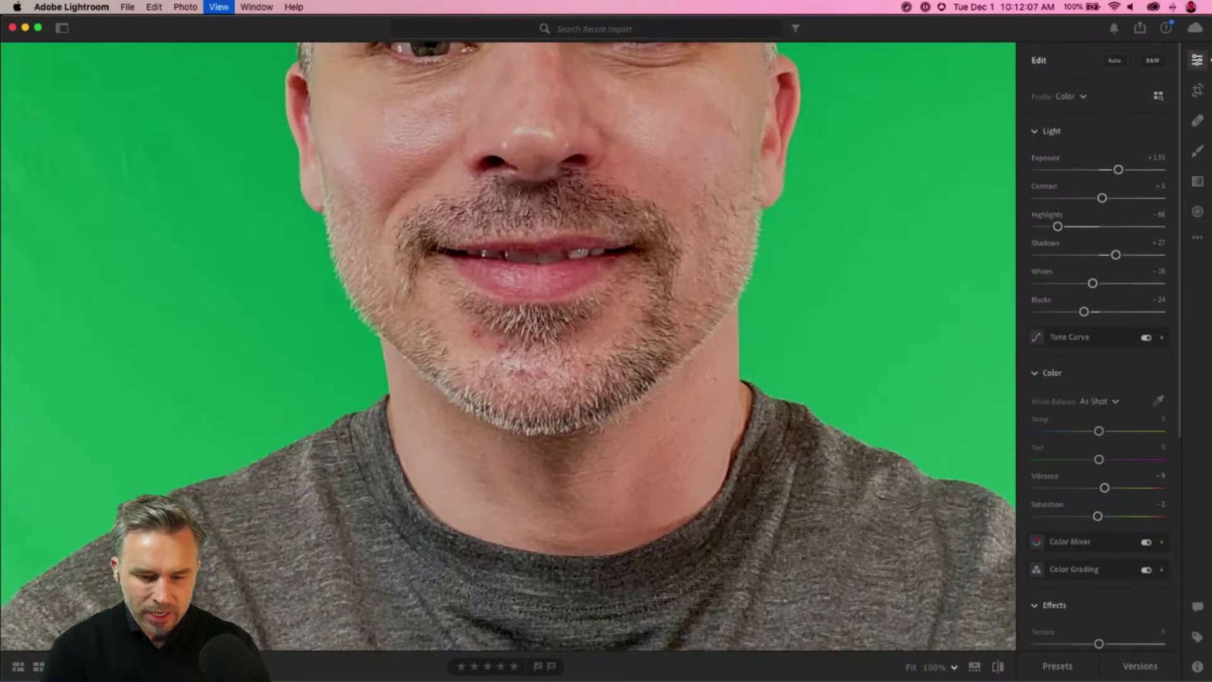
{"action": "left_click_drag", "start_coordinate": [343, 315], "coordinate": [432, 341]}
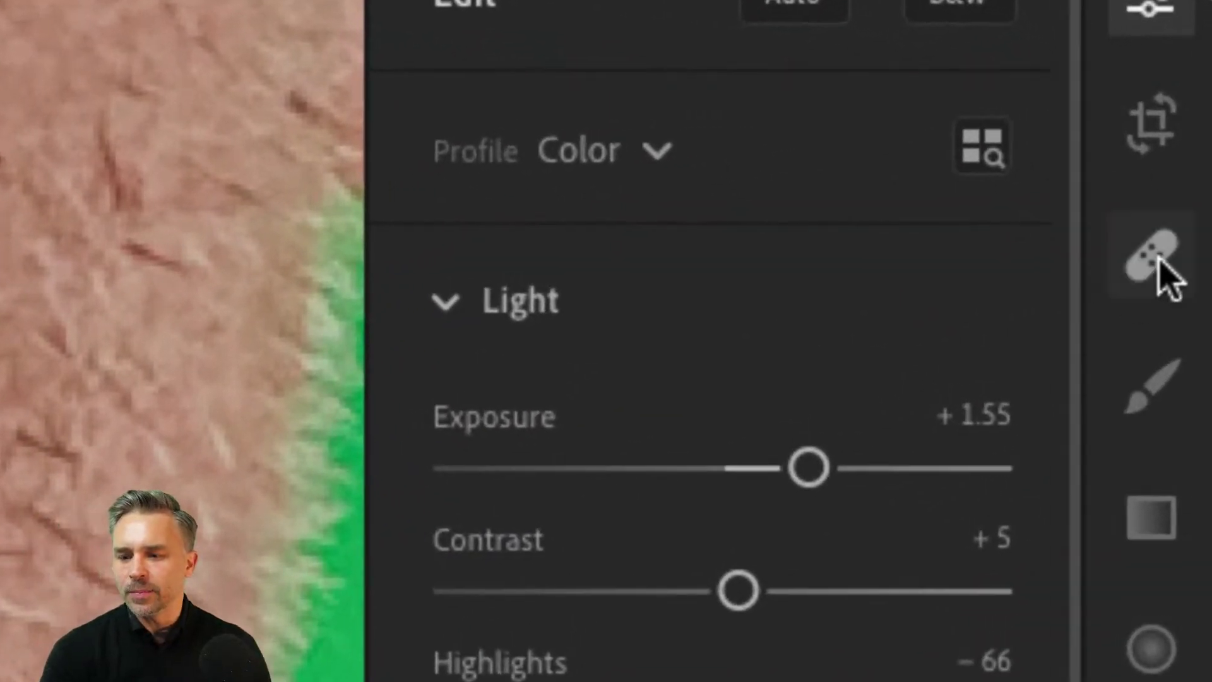
- Heal the two red blemishes on the chin with the Healing Brush in Heal mode, sampling from the neck and nearby chin
{"action": "left_click", "coordinate": [1167, 214]}
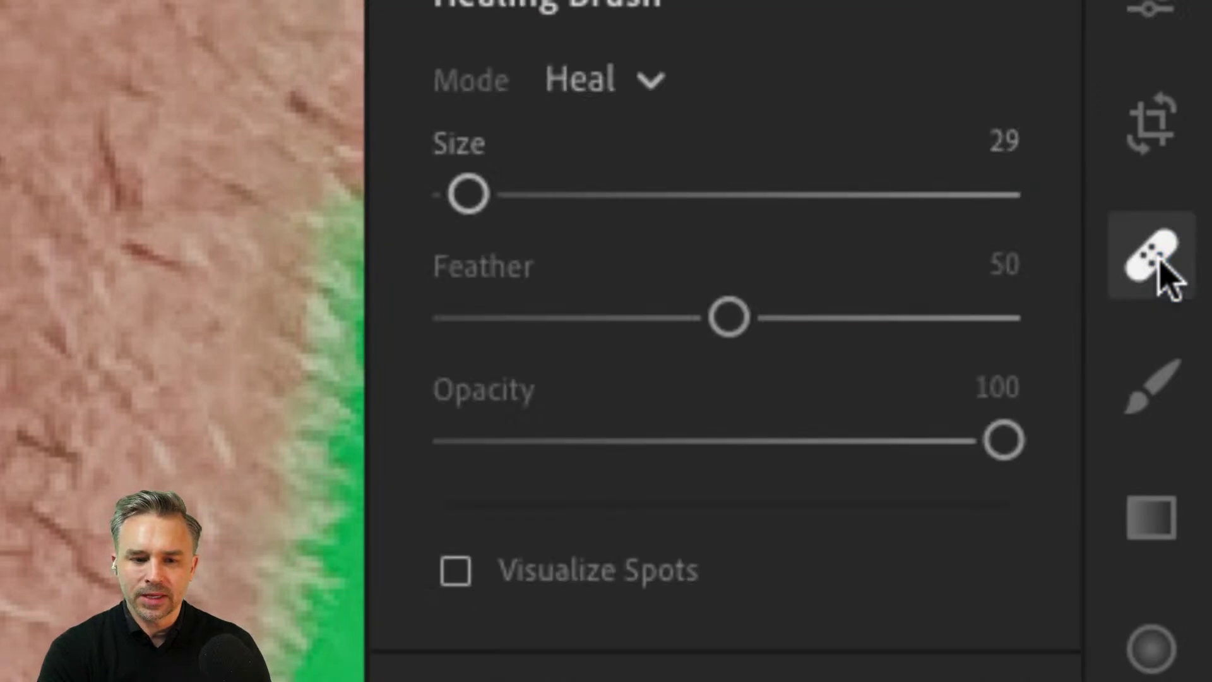
{"action": "mouse_move", "coordinate": [470, 197]}
{"action": "left_mouse_down"}
{"action": "mouse_move", "coordinate": [452, 203]}
{"action": "mouse_move", "coordinate": [493, 203]}
{"action": "left_mouse_up"}
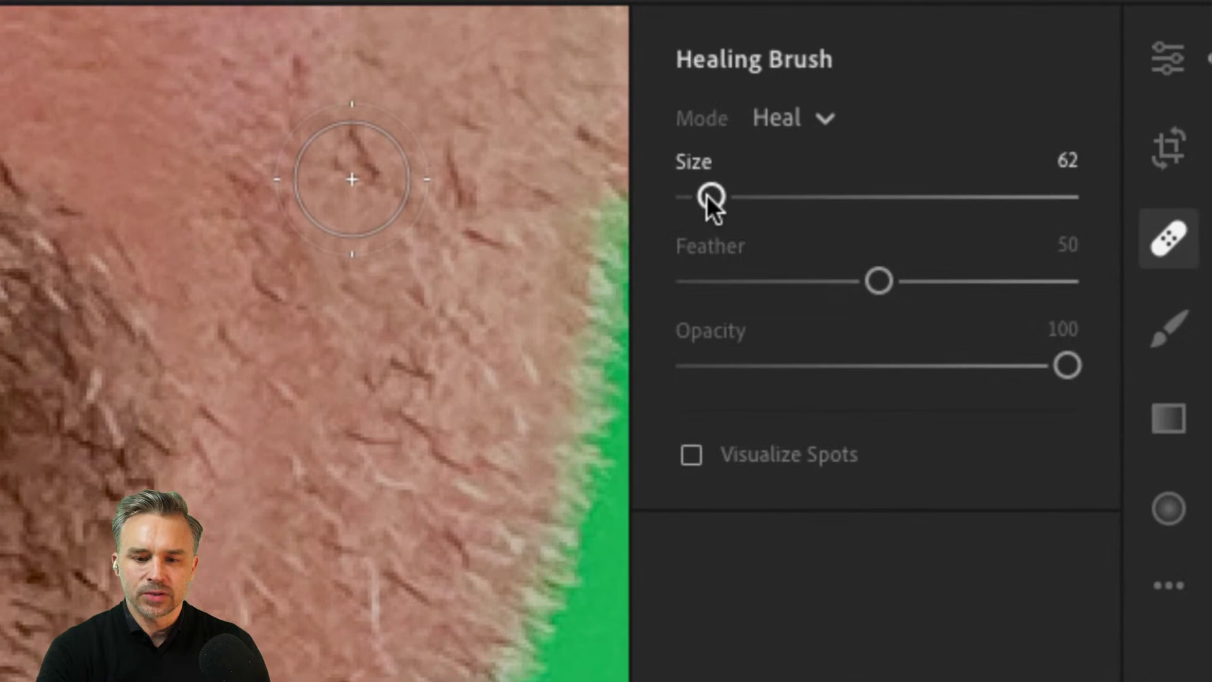
{"action": "left_click_drag", "start_coordinate": [707, 196], "coordinate": [757, 196]}
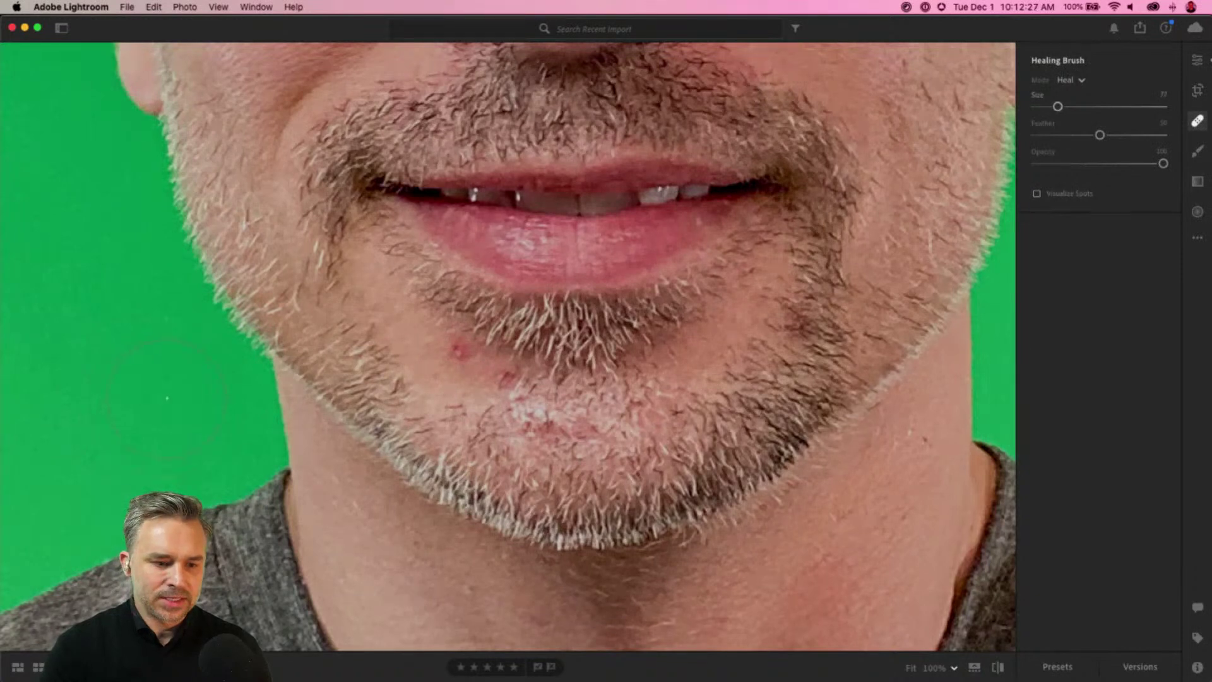
{"action": "left_click_drag", "start_coordinate": [1057, 106], "coordinate": [1042, 106]}
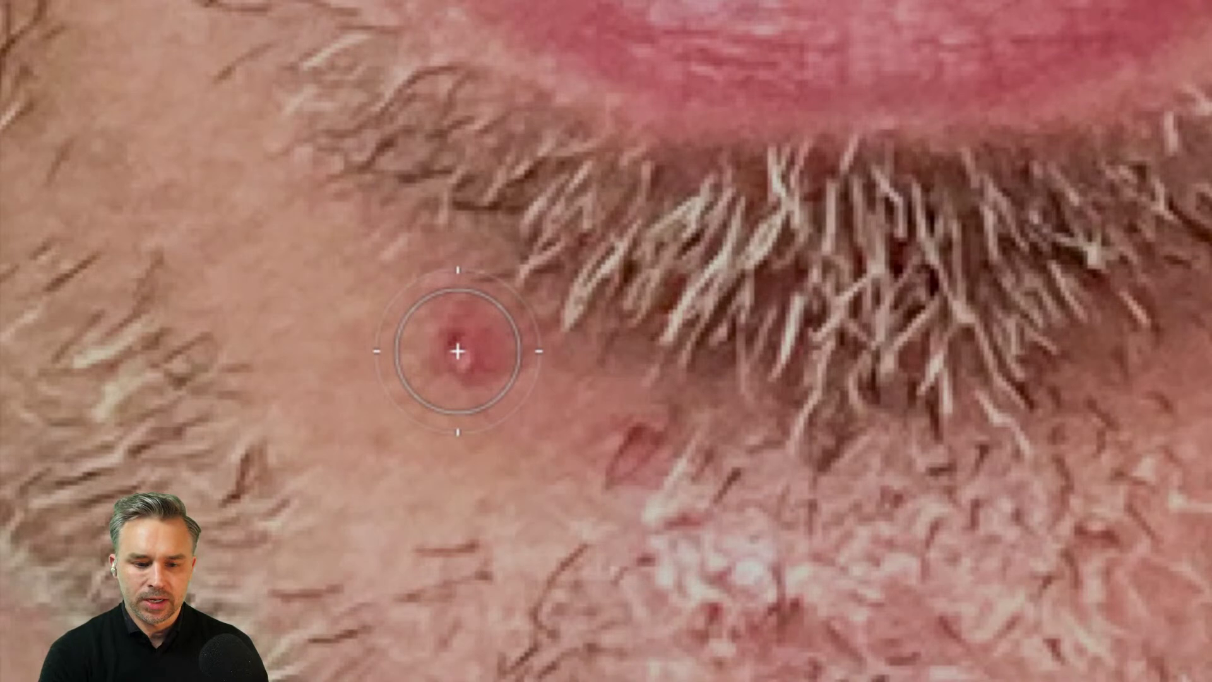
{"action": "left_click_drag", "start_coordinate": [465, 354], "coordinate": [484, 376]}
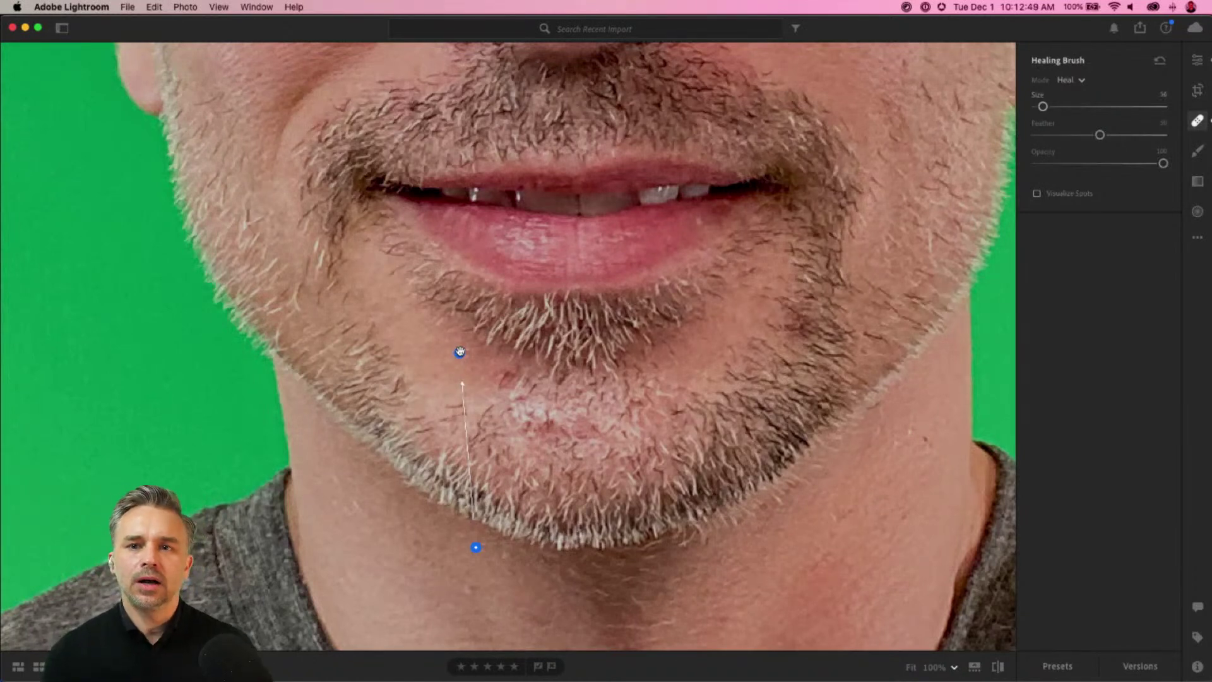
{"action": "mouse_move", "coordinate": [476, 547]}
{"action": "left_mouse_down"}
{"action": "mouse_move", "coordinate": [351, 508]}
{"action": "mouse_move", "coordinate": [503, 552]}
{"action": "mouse_move", "coordinate": [425, 536]}
{"action": "mouse_move", "coordinate": [479, 563]}
{"action": "mouse_move", "coordinate": [486, 555]}
{"action": "left_mouse_up"}
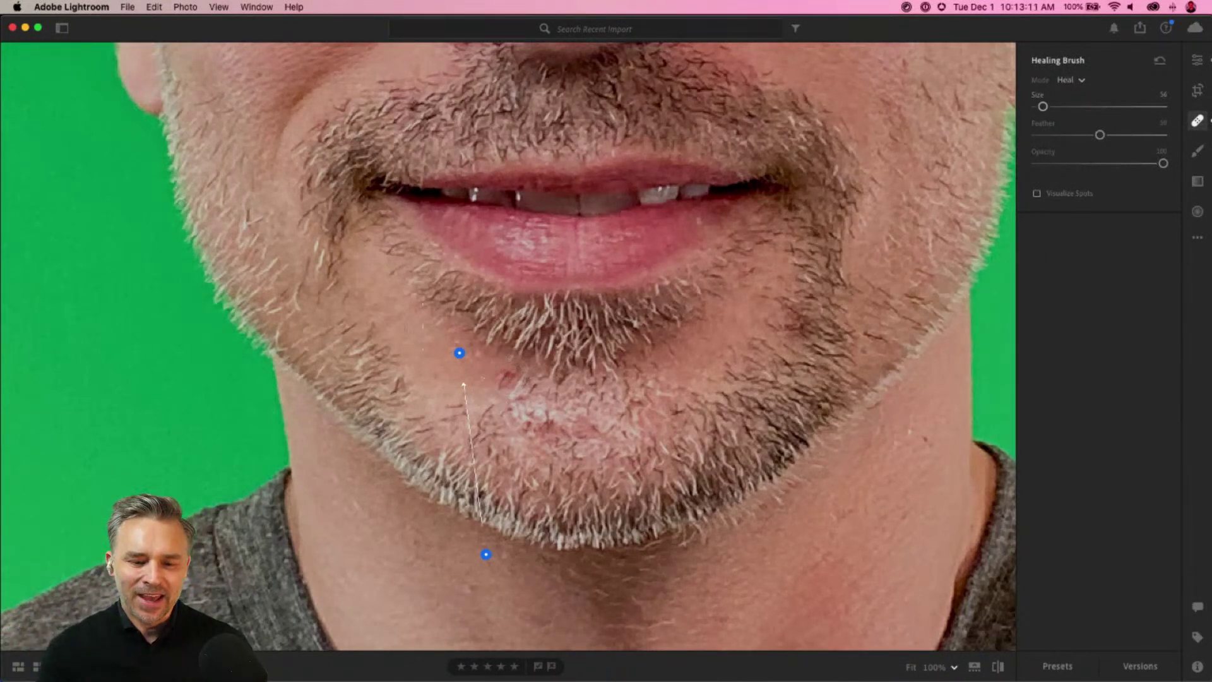
{"action": "left_click", "coordinate": [509, 379]}
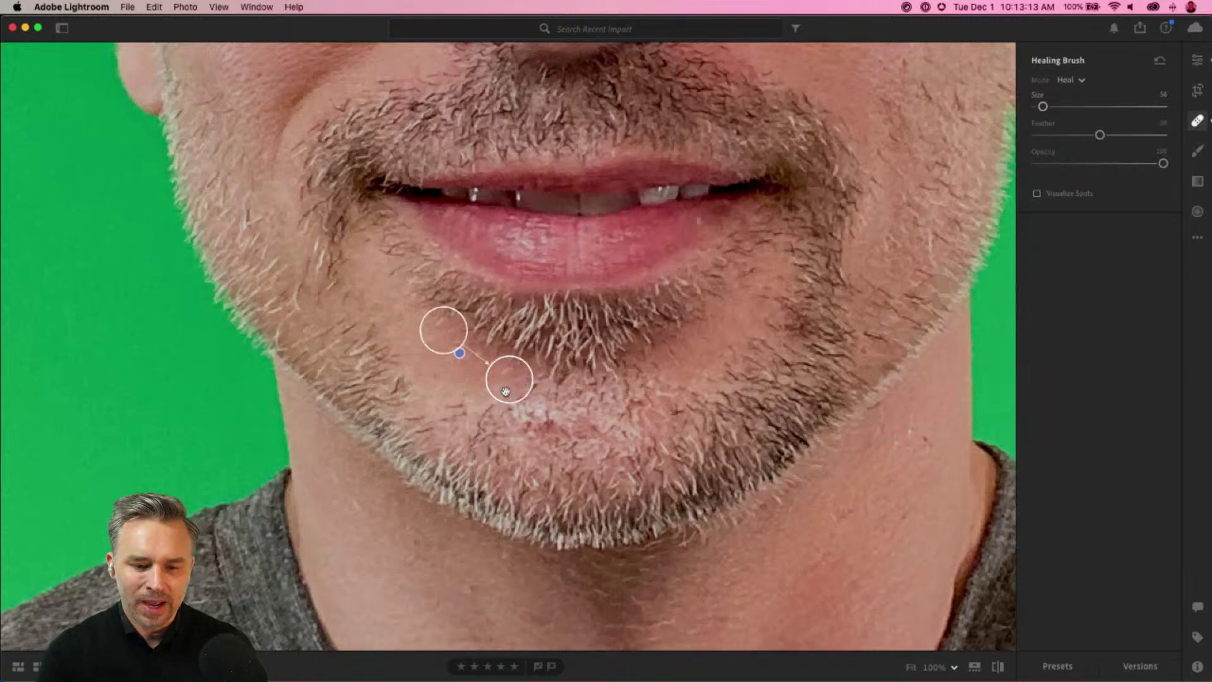
{"action": "left_click_drag", "start_coordinate": [596, 412], "coordinate": [589, 400]}
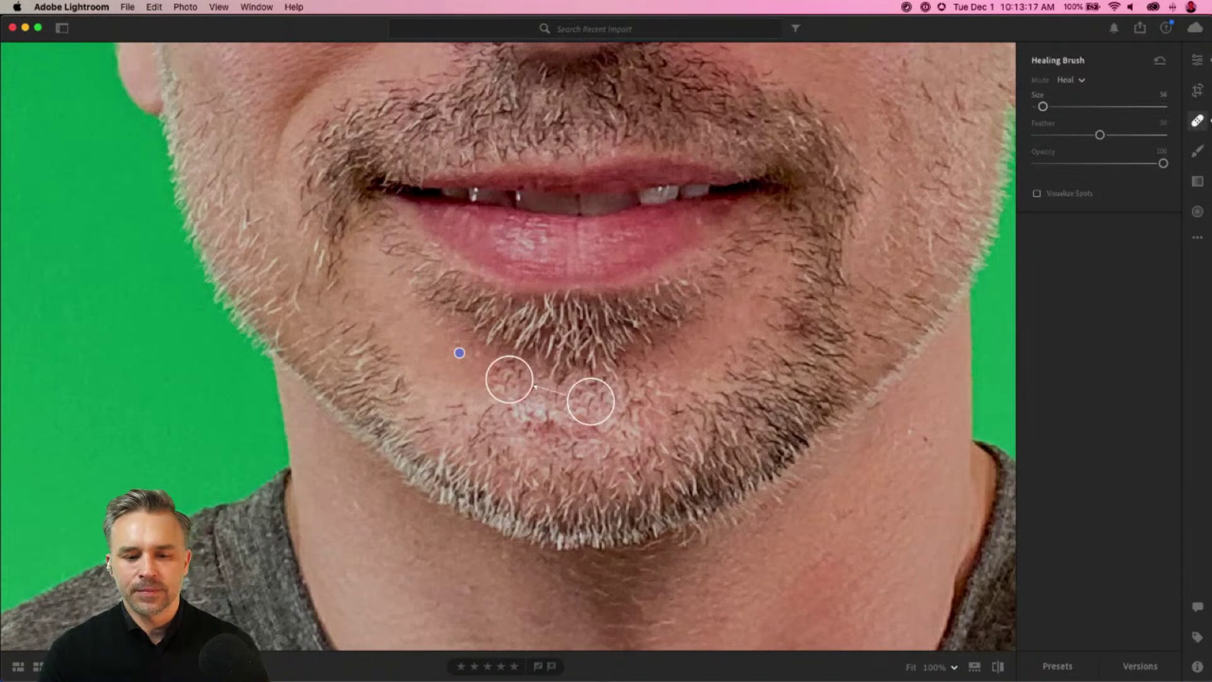
- Examine the whole face for remaining imperfections, turning Visualize Spots on and off again
{"action": "key", "text": "super+minus"}
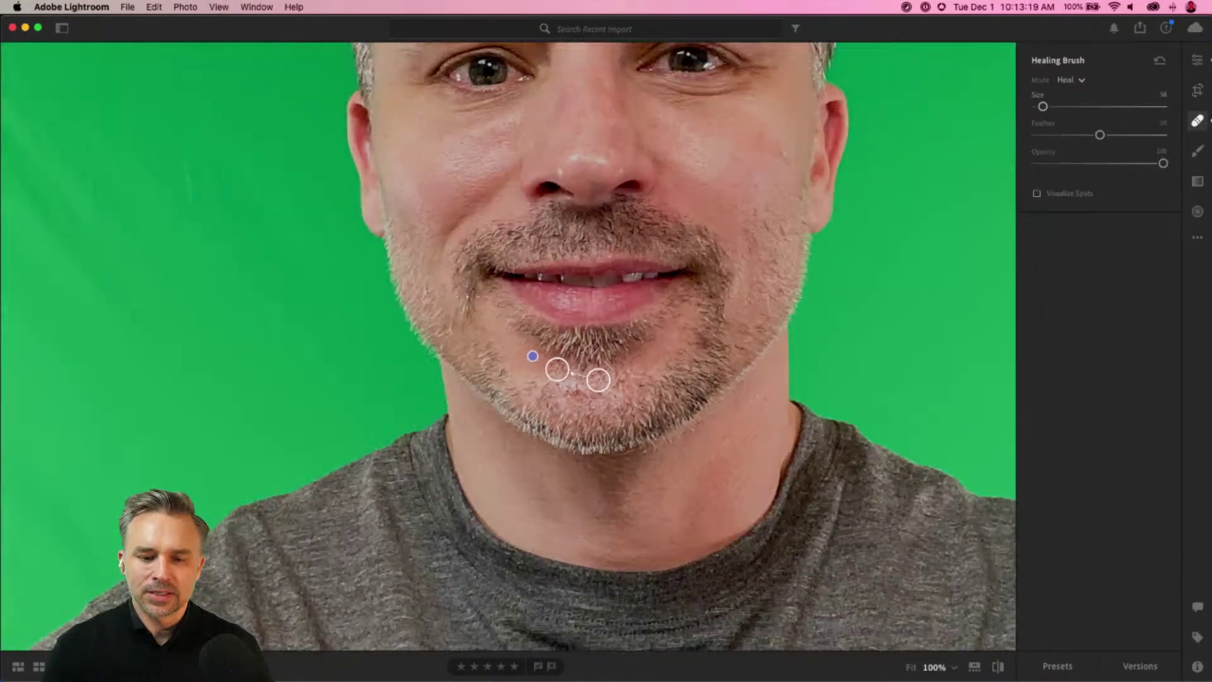
{"action": "scroll", "coordinate": [508, 347], "scroll_direction": "up", "scroll_amount": 5}
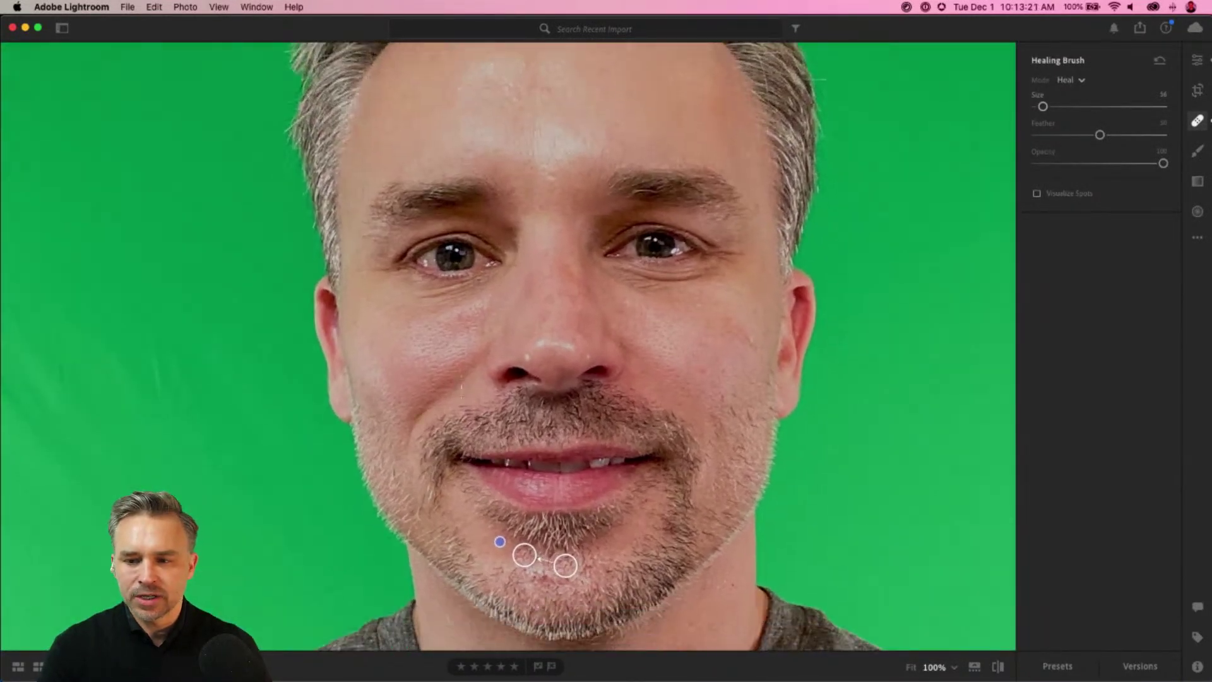
{"action": "scroll", "coordinate": [509, 347], "scroll_direction": "up", "scroll_amount": 3}
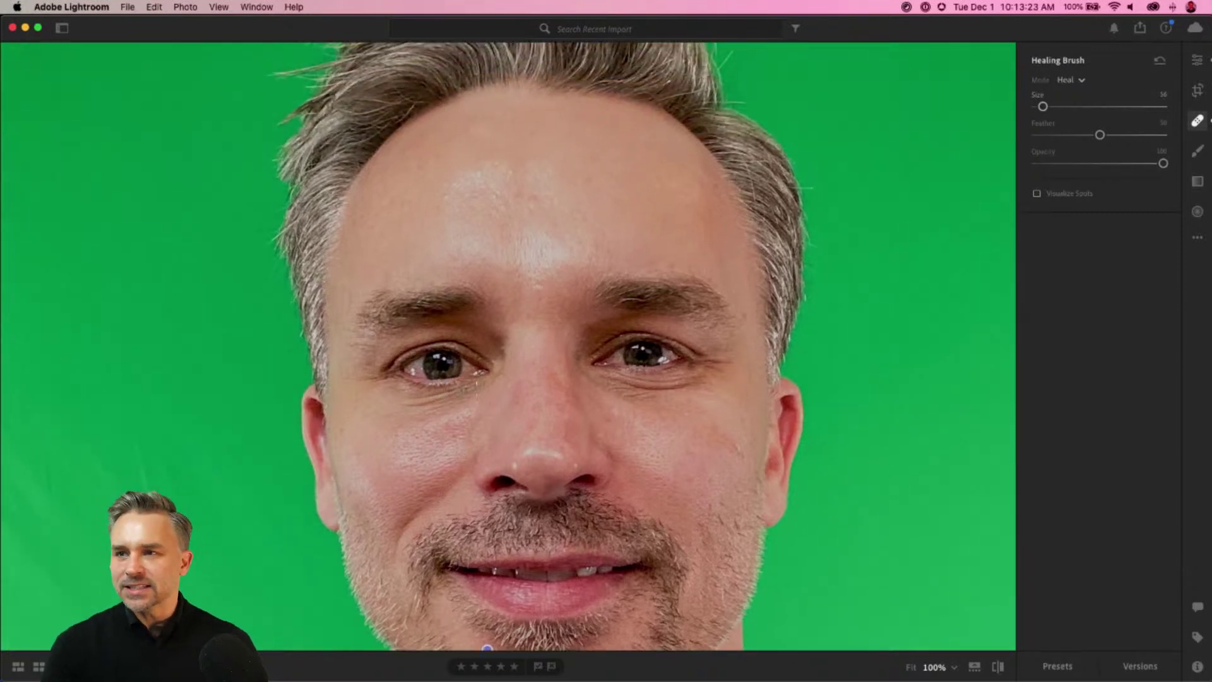
{"action": "scroll", "coordinate": [470, 391], "scroll_direction": "down", "scroll_amount": 2}
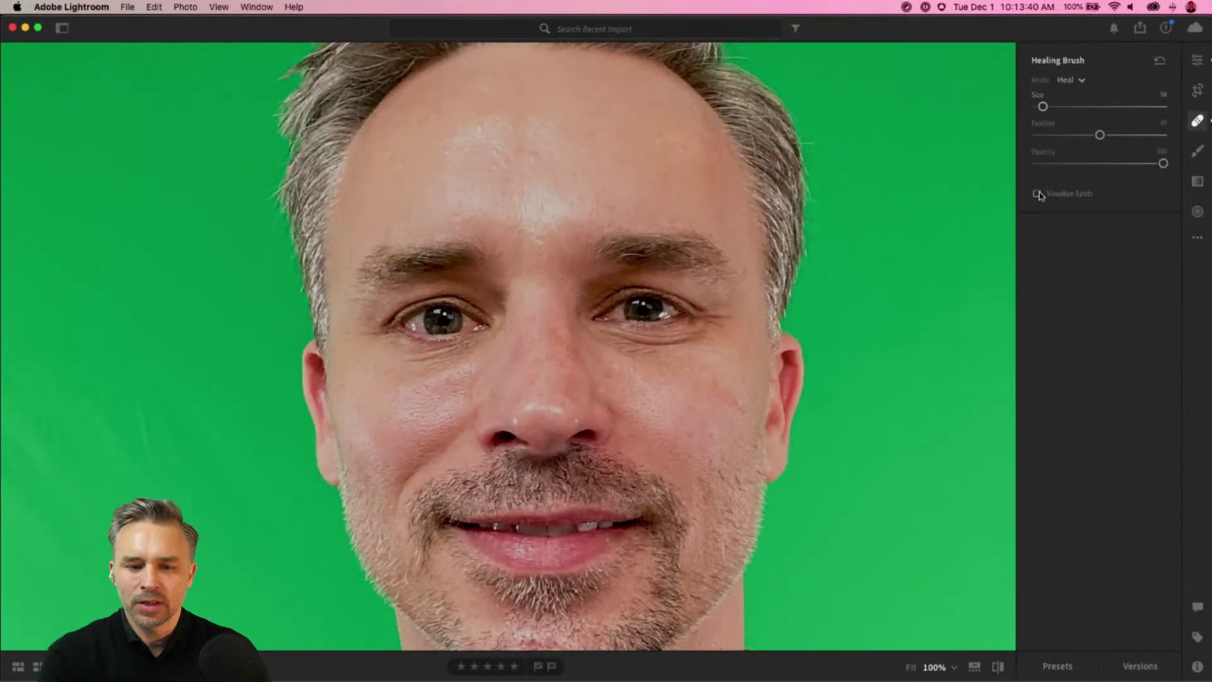
{"action": "left_click", "coordinate": [1037, 194]}
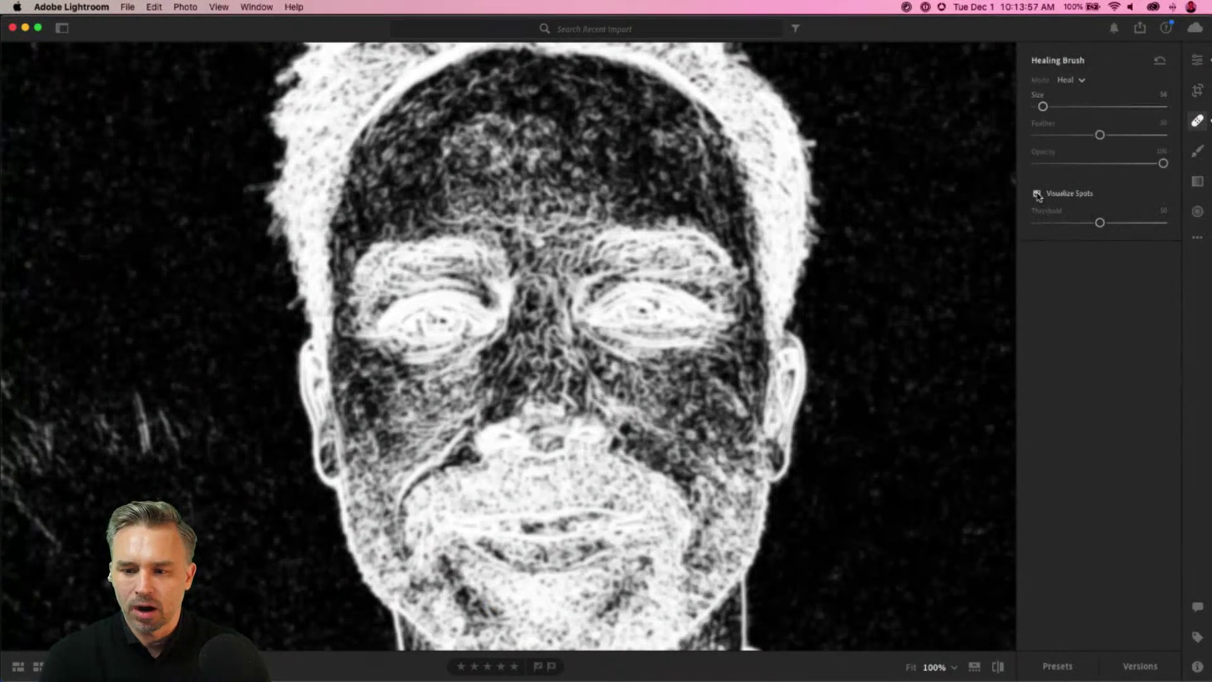
{"action": "left_click", "coordinate": [1036, 193]}
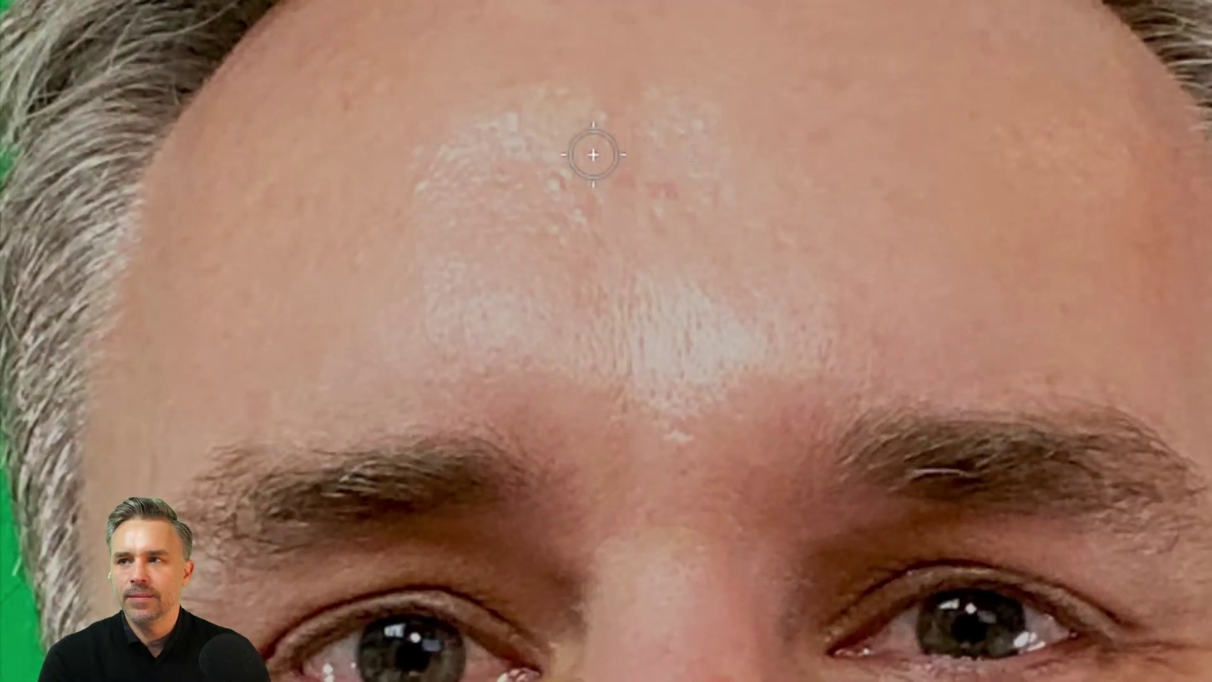
- Paint over the shiny, uneven patches on the upper forehead with the Healing Brush to smooth the skin
{"action": "mouse_move", "coordinate": [560, 184]}
{"action": "left_mouse_down"}
{"action": "mouse_move", "coordinate": [668, 198]}
{"action": "mouse_move", "coordinate": [657, 127]}
{"action": "mouse_move", "coordinate": [603, 117]}
{"action": "left_mouse_up"}
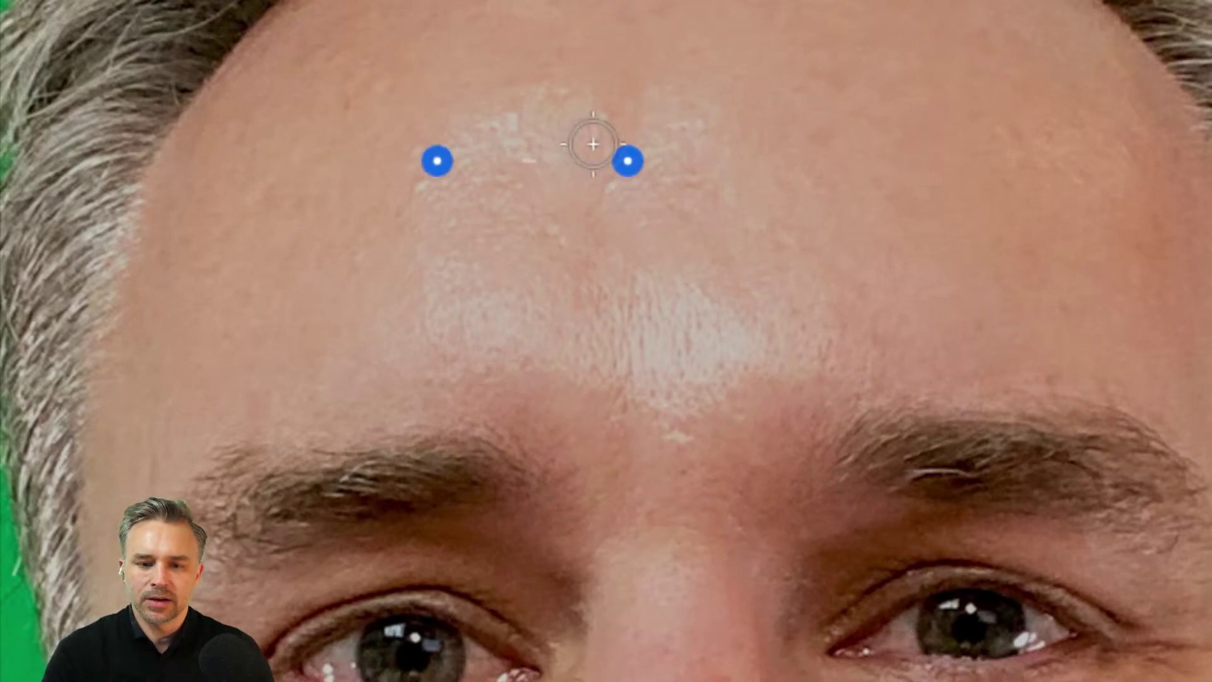
{"action": "scroll", "coordinate": [560, 171], "scroll_direction": "up", "scroll_amount": 4}
{"action": "mouse_move", "coordinate": [560, 176]}
{"action": "left_mouse_down"}
{"action": "mouse_move", "coordinate": [568, 164]}
{"action": "mouse_move", "coordinate": [392, 192]}
{"action": "left_mouse_up"}
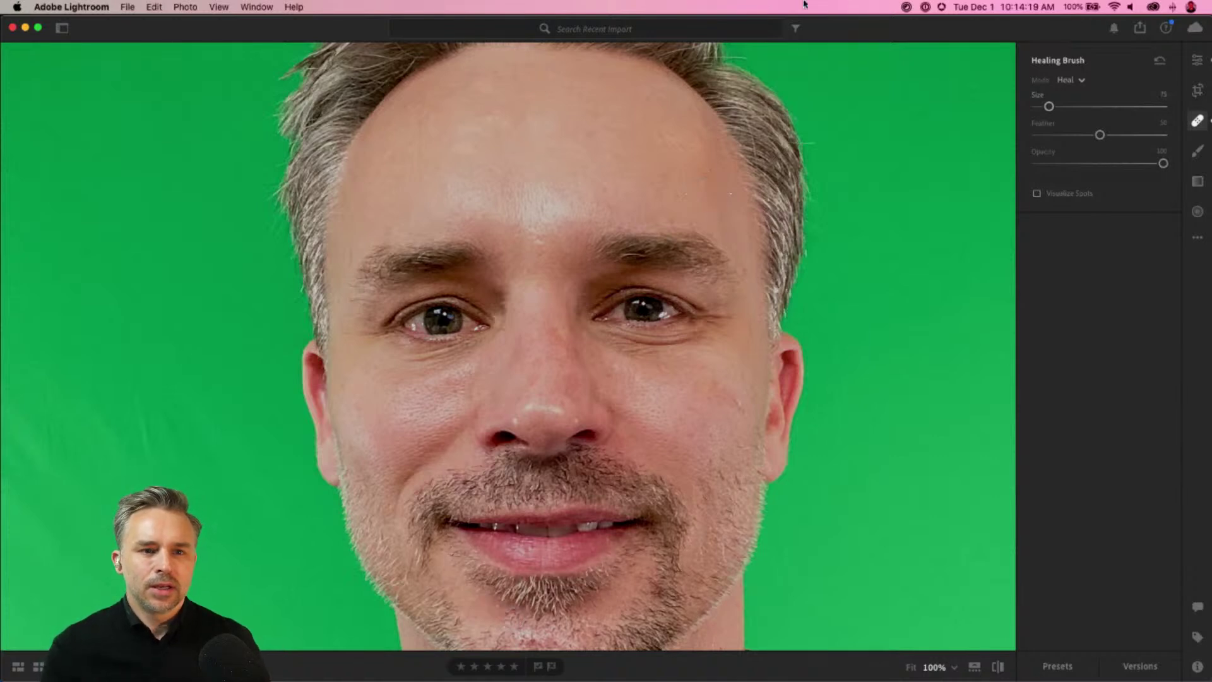
- Send the healed green-screen portrait from Lightroom to Photoshop for editing
{"action": "key", "text": "z"}
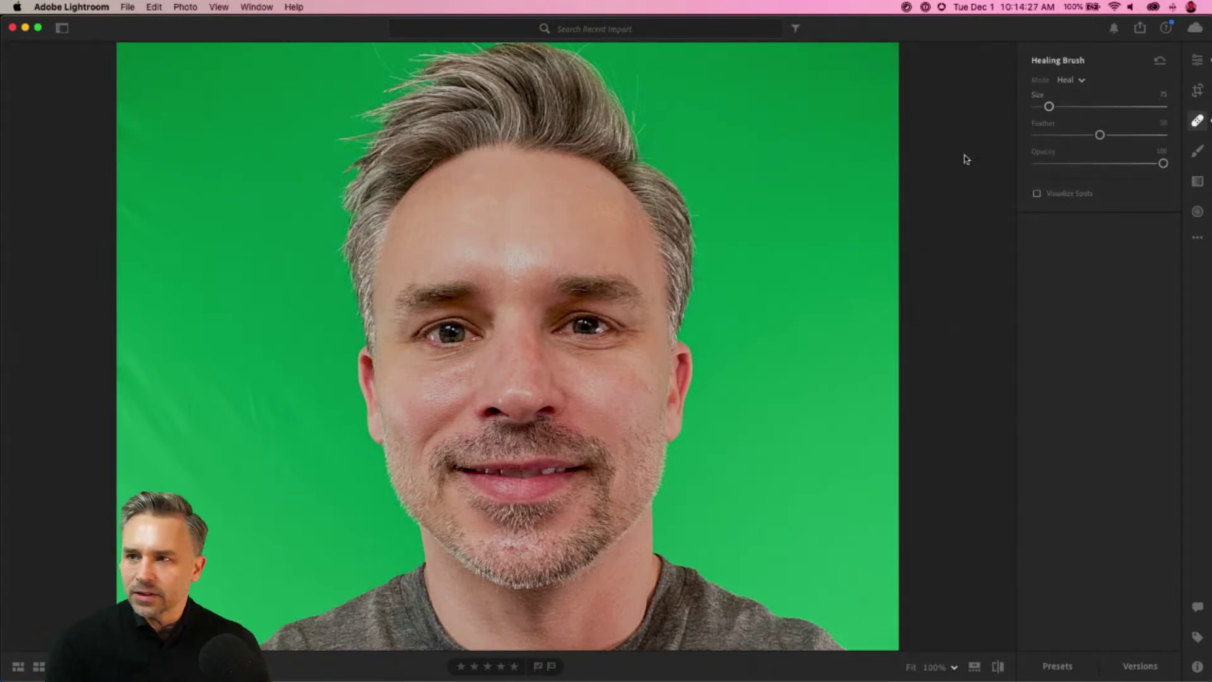
{"action": "left_click", "coordinate": [1140, 29]}
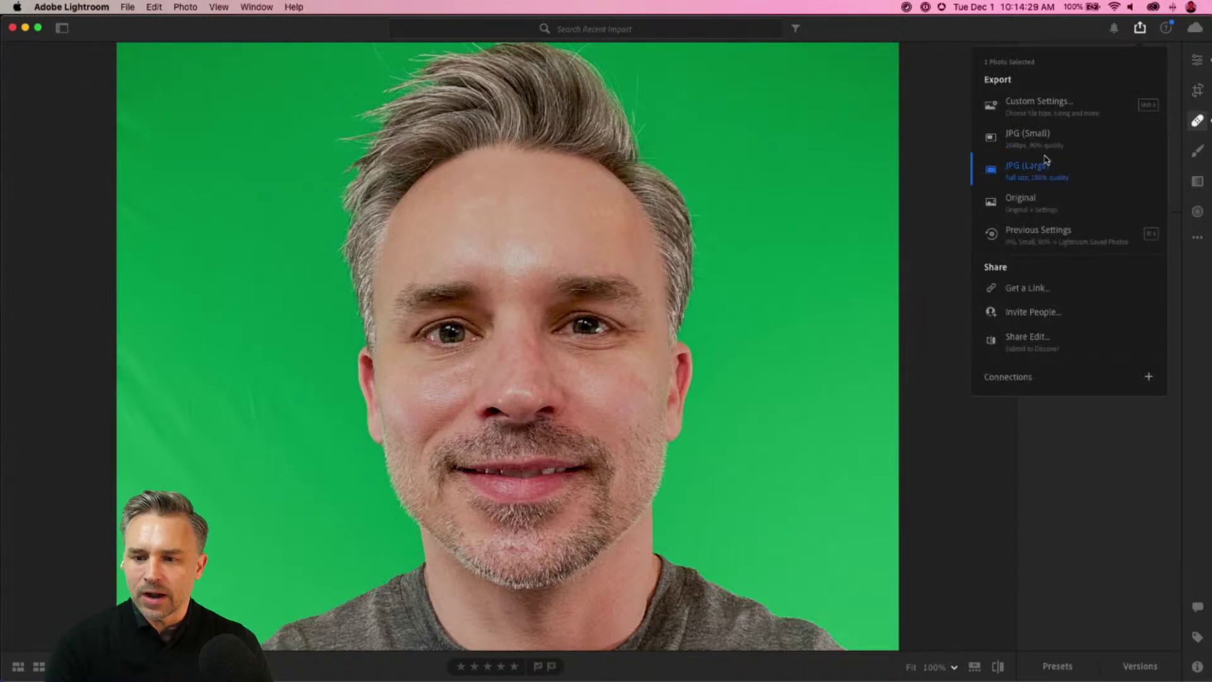
{"action": "left_click", "coordinate": [913, 139]}
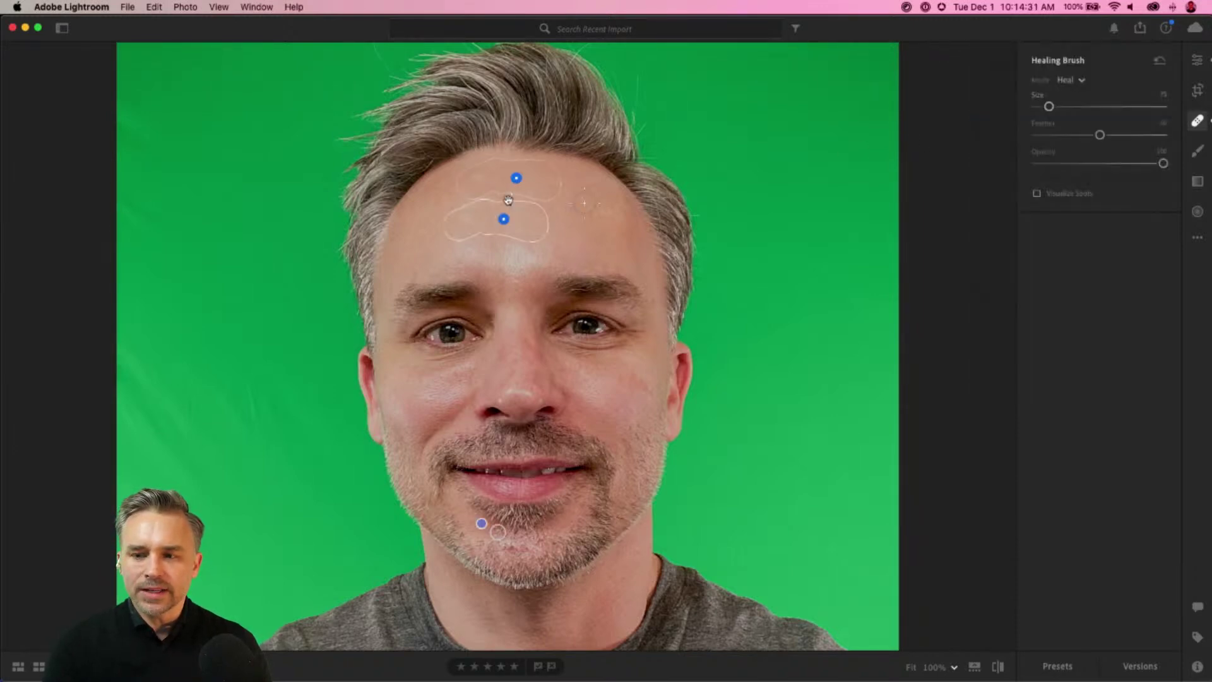
{"action": "right_click", "coordinate": [664, 240]}
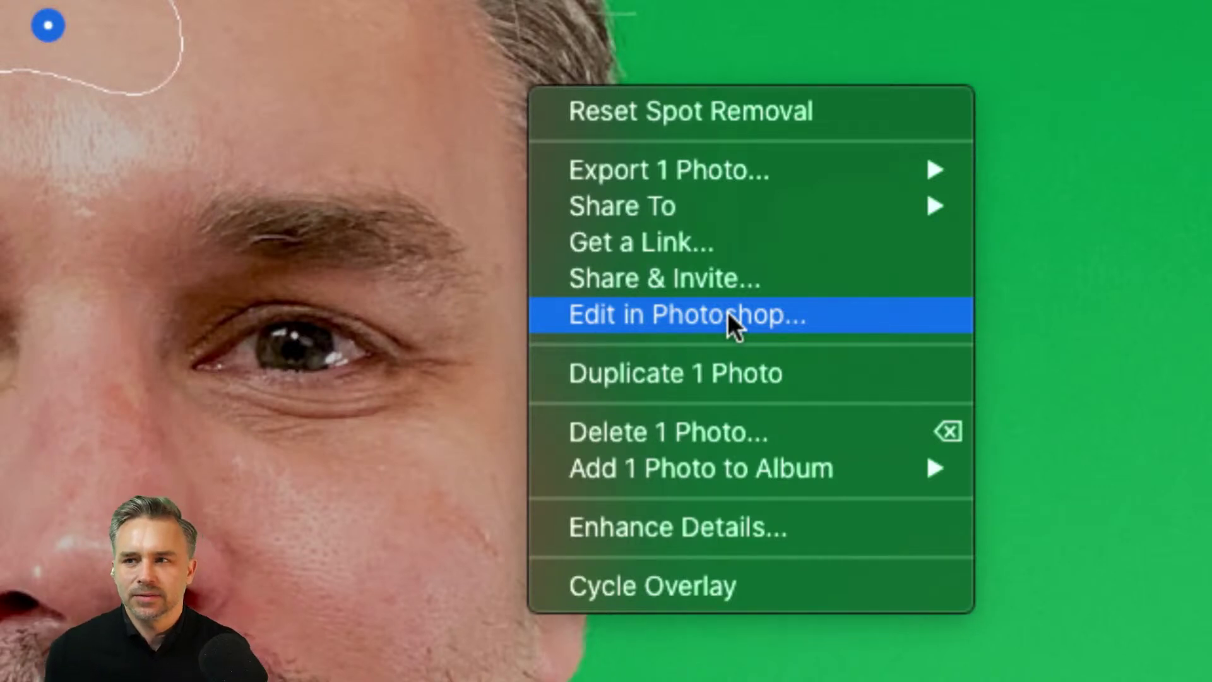
{"action": "left_click", "coordinate": [727, 312]}
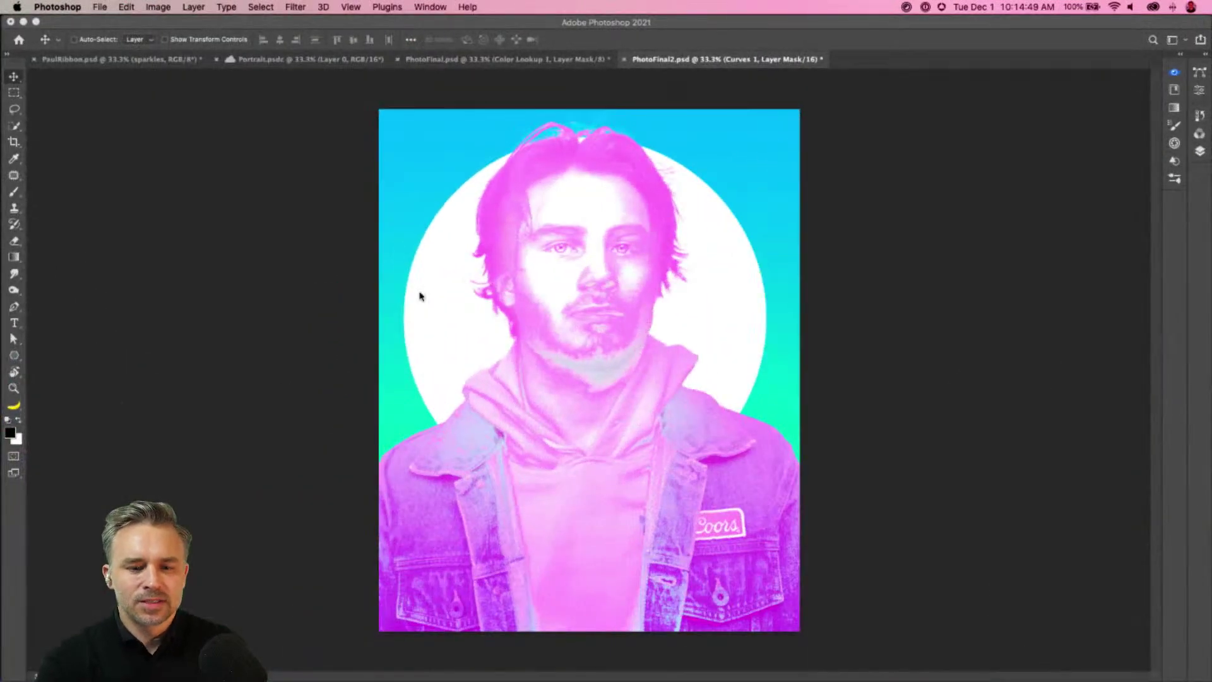
- Expand the collapsed panels, minimize Properties to give Layers more room, and enlarge the view of the face in Paul.tif
{"action": "left_click", "coordinate": [1206, 56]}
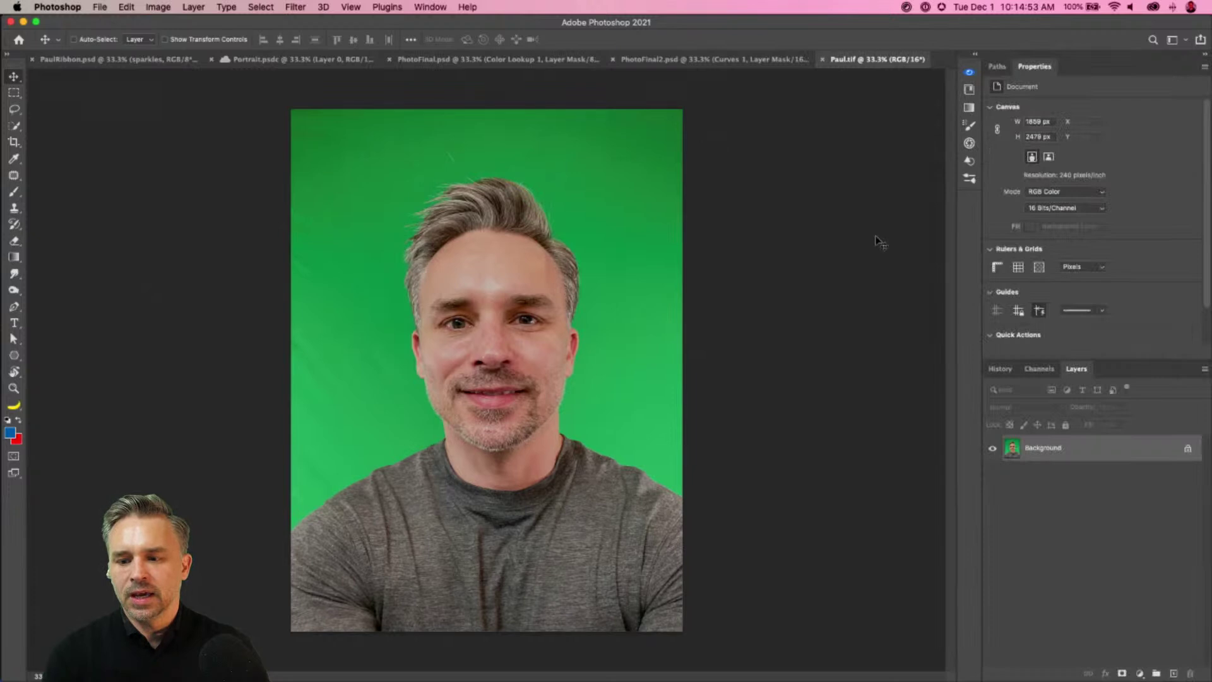
{"action": "double_click", "coordinate": [1126, 68]}
{"action": "key", "text": "super+equal"}
{"action": "left_click_drag", "start_coordinate": [297, 254], "coordinate": [305, 291]}
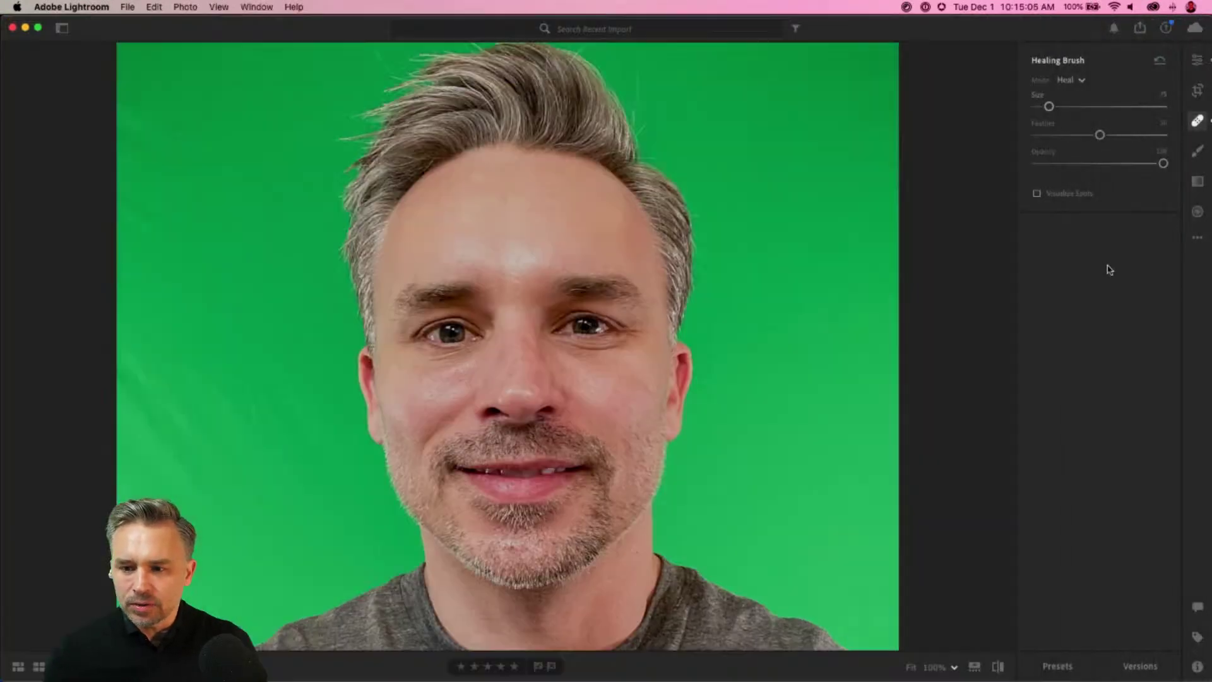
- Minimize Lightroom, open a Finder window of recent files, and move it aside to uncover the Photoshop canvas
{"action": "left_click", "coordinate": [26, 28]}
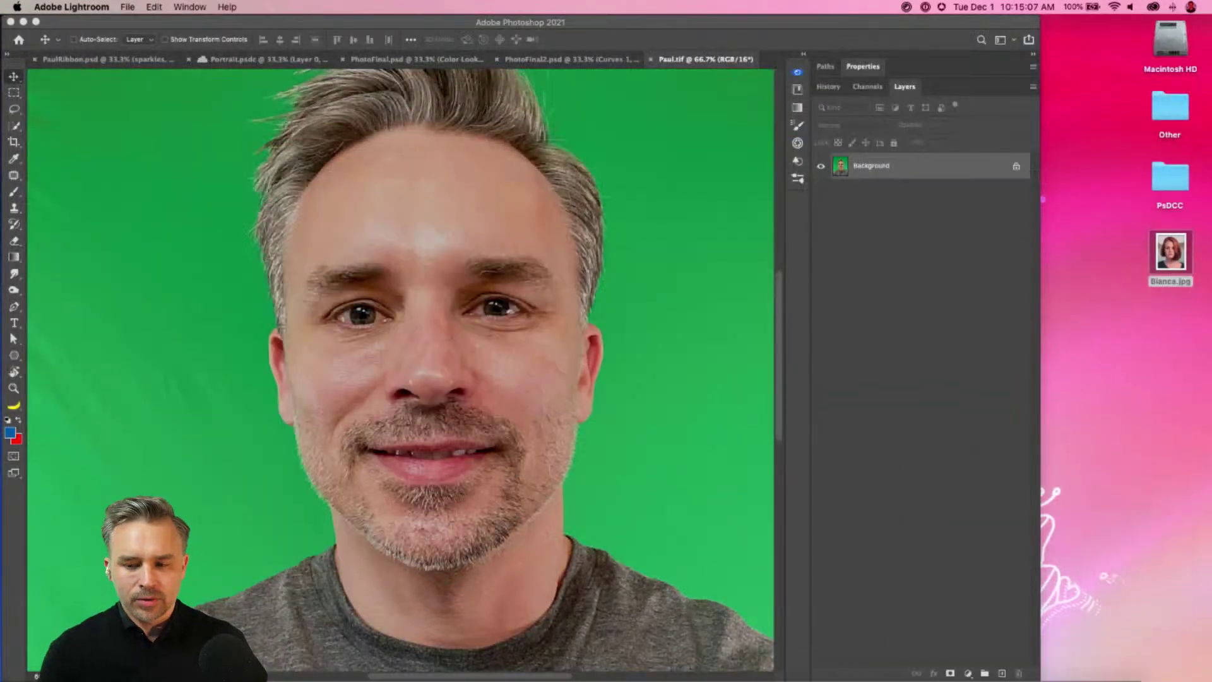
{"action": "left_click", "coordinate": [256, 665]}
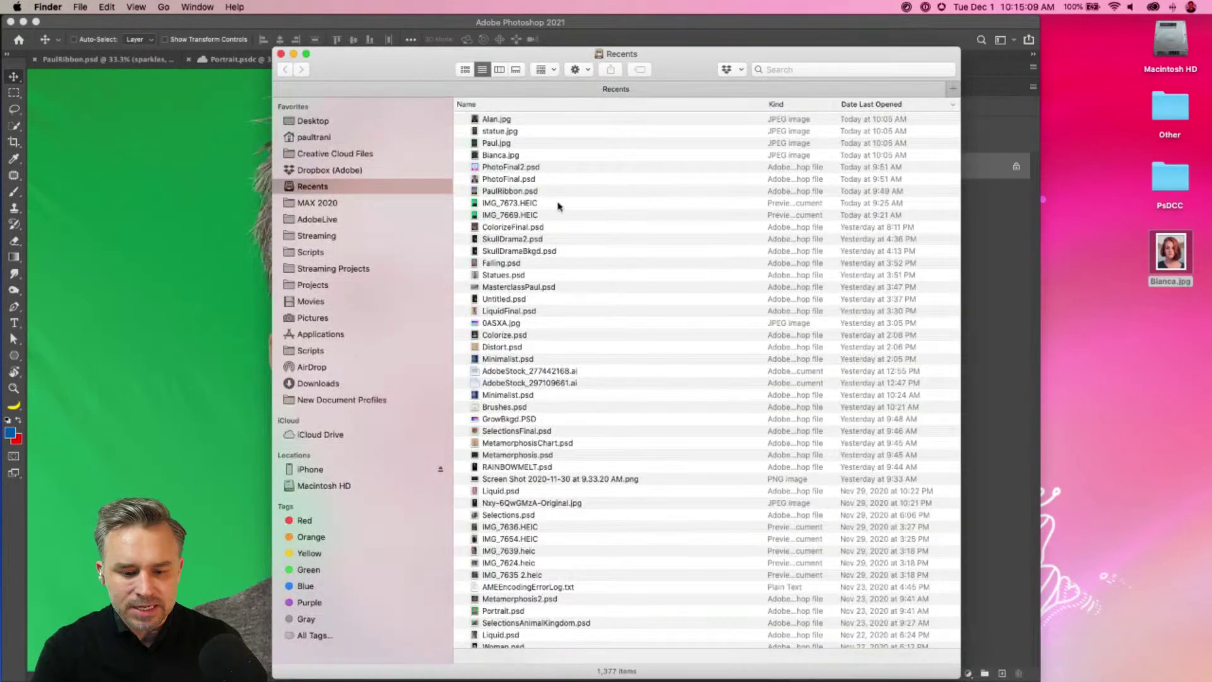
{"action": "left_click_drag", "start_coordinate": [337, 75], "coordinate": [603, 77]}
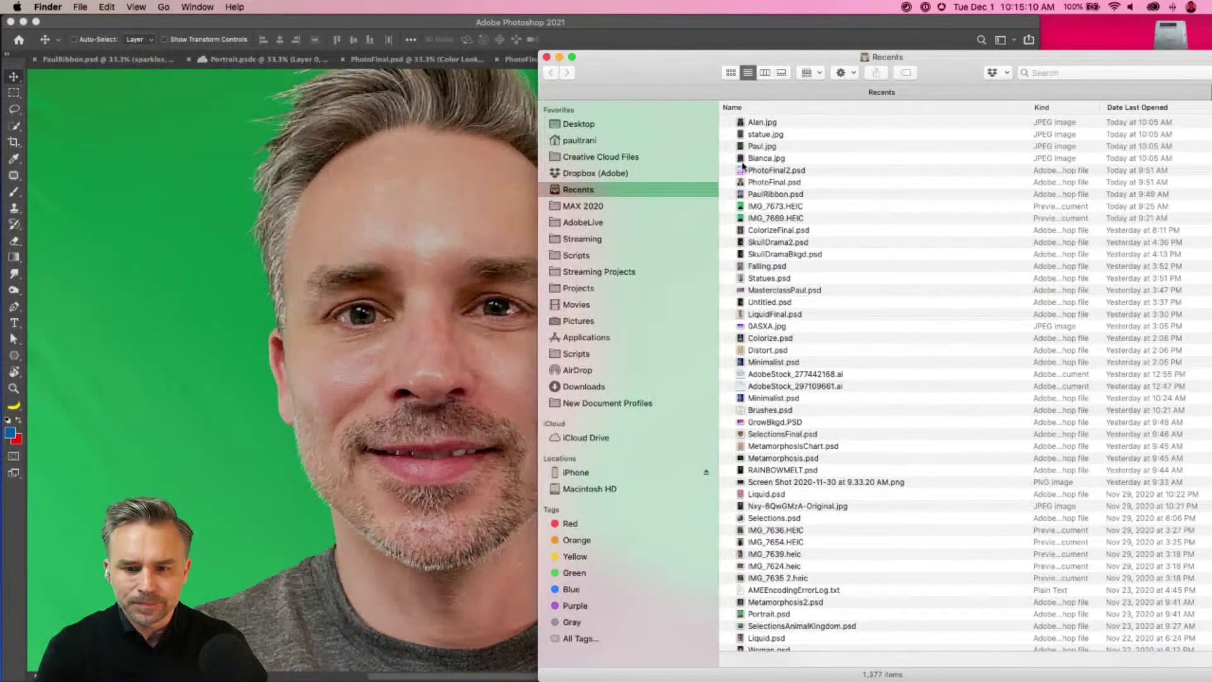
- Preview the green-screen photos IMG_7673.HEIC and IMG_7669.HEIC in Finder
{"action": "left_click", "coordinate": [788, 184]}
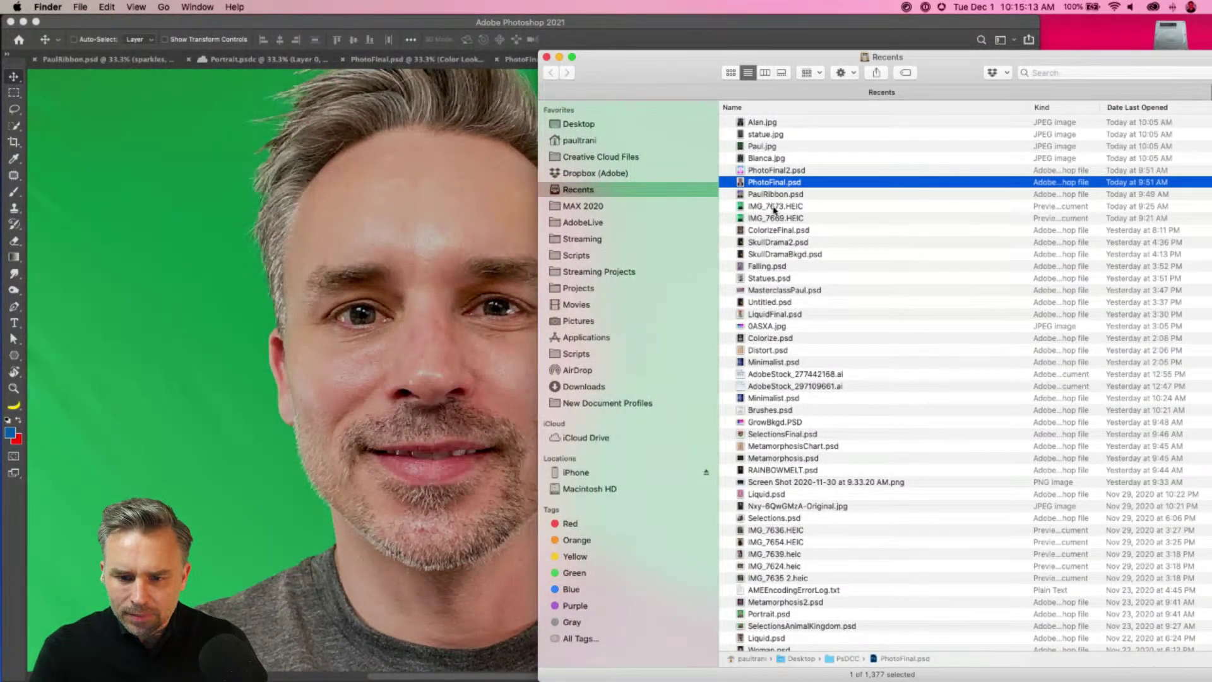
{"action": "left_click", "coordinate": [775, 206]}
{"action": "key", "text": "space"}
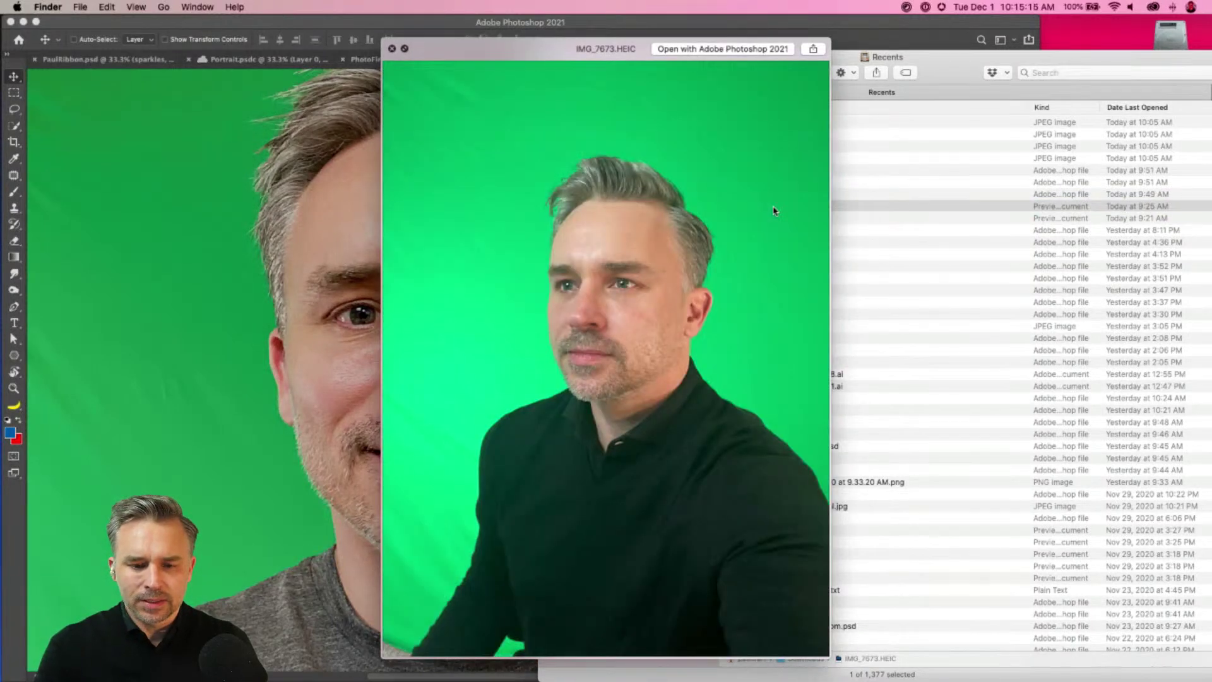
{"action": "key", "text": "space"}
{"action": "left_click", "coordinate": [761, 218]}
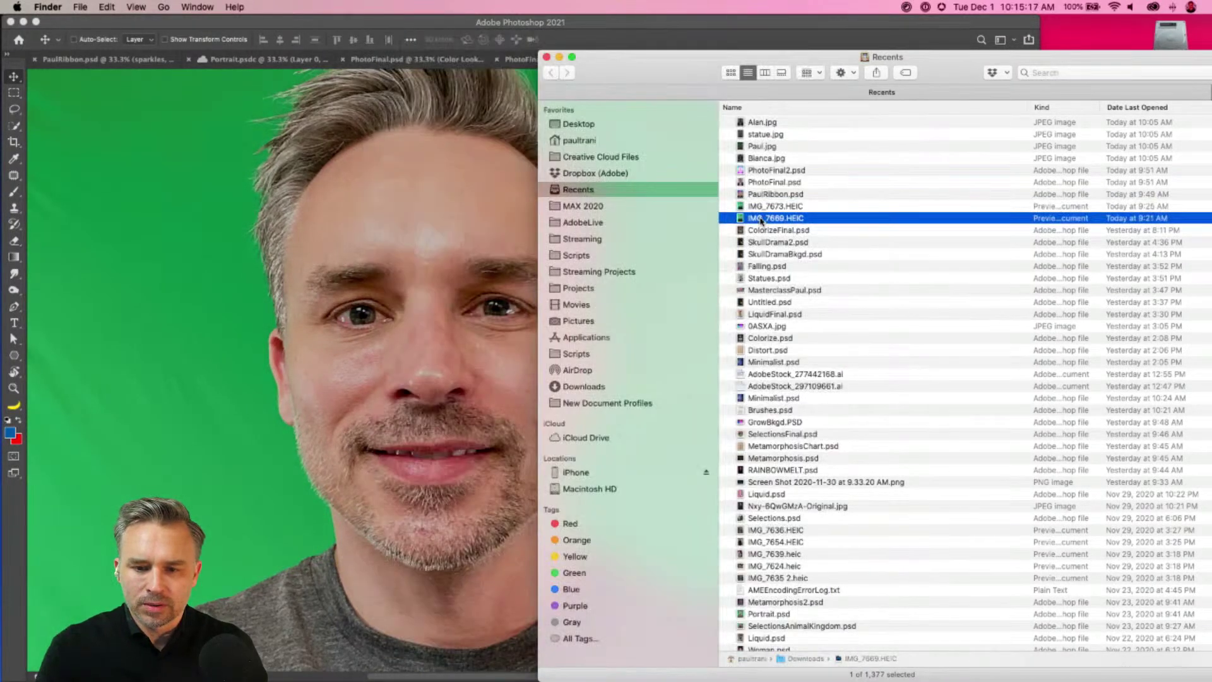
{"action": "key", "text": "space"}
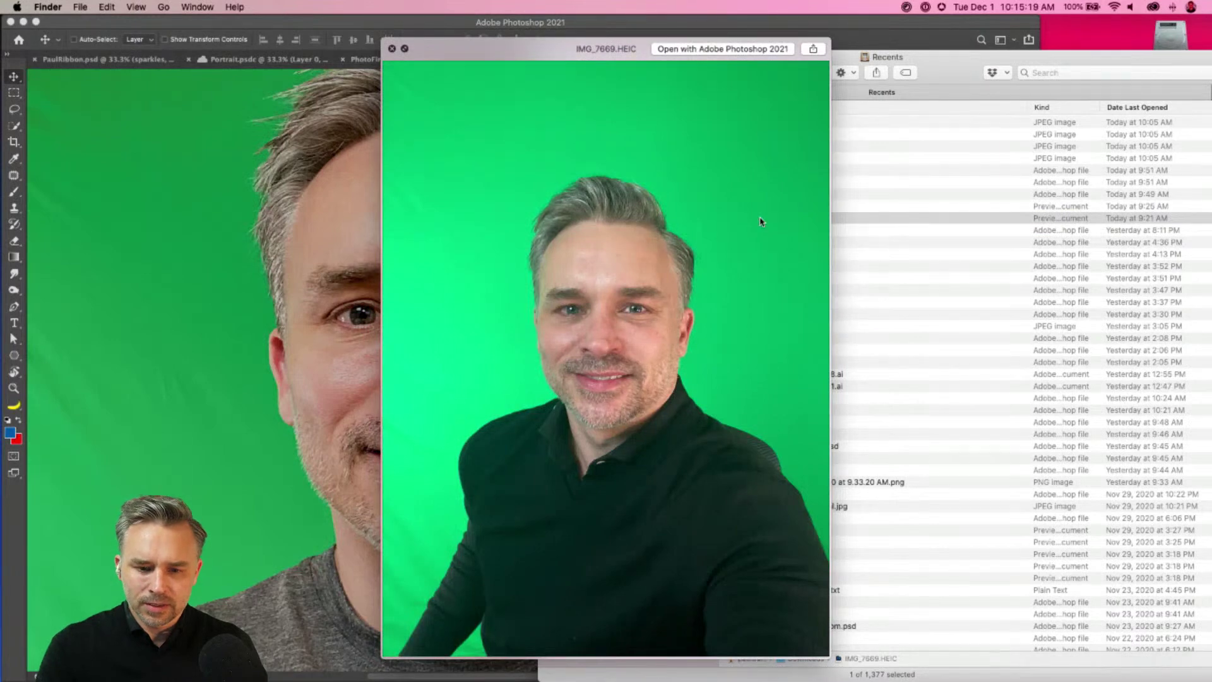
{"action": "key", "text": "space"}
- Open IMG_7669.HEIC in Photoshop and widen the application window to the full screen width
{"action": "left_click_drag", "start_coordinate": [744, 220], "coordinate": [282, 669]}
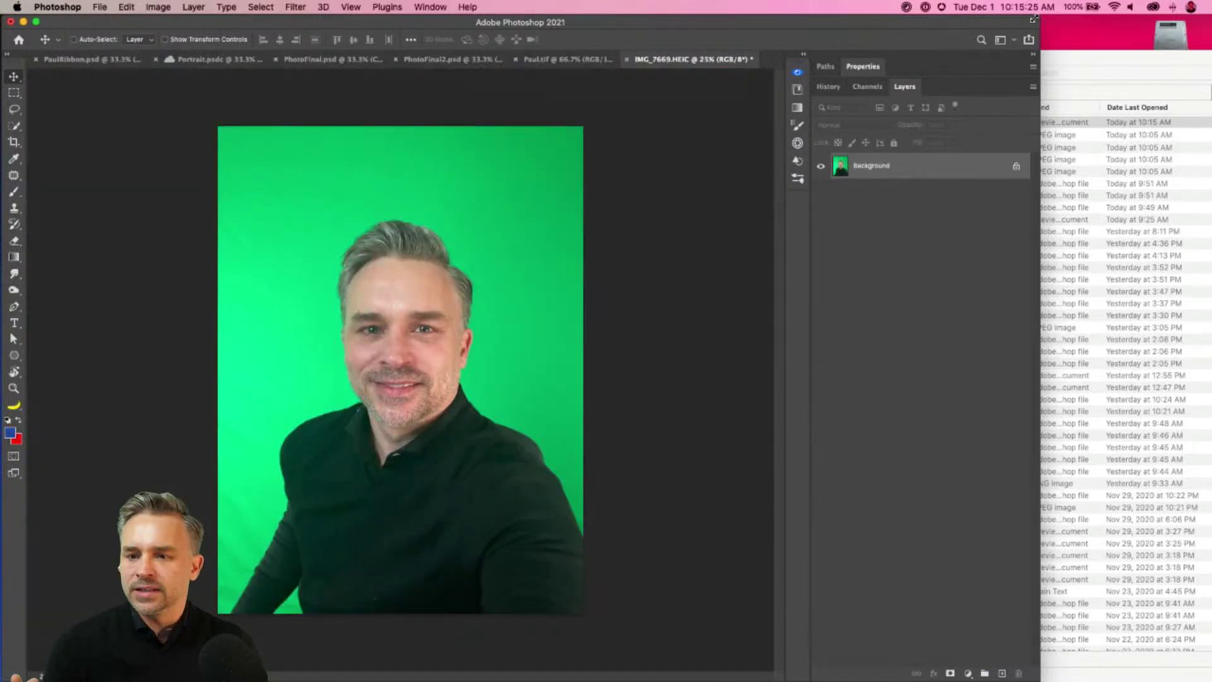
{"action": "left_click_drag", "start_coordinate": [1043, 14], "coordinate": [1209, 17]}
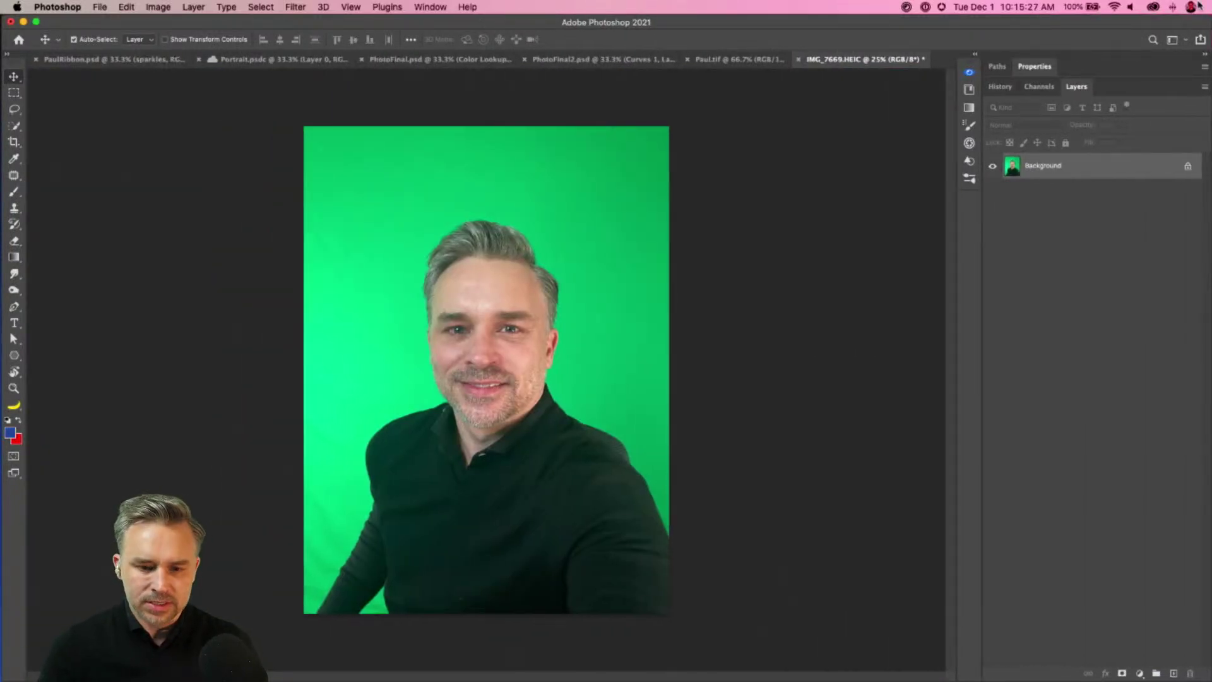
{"action": "key", "text": "super+equal"}
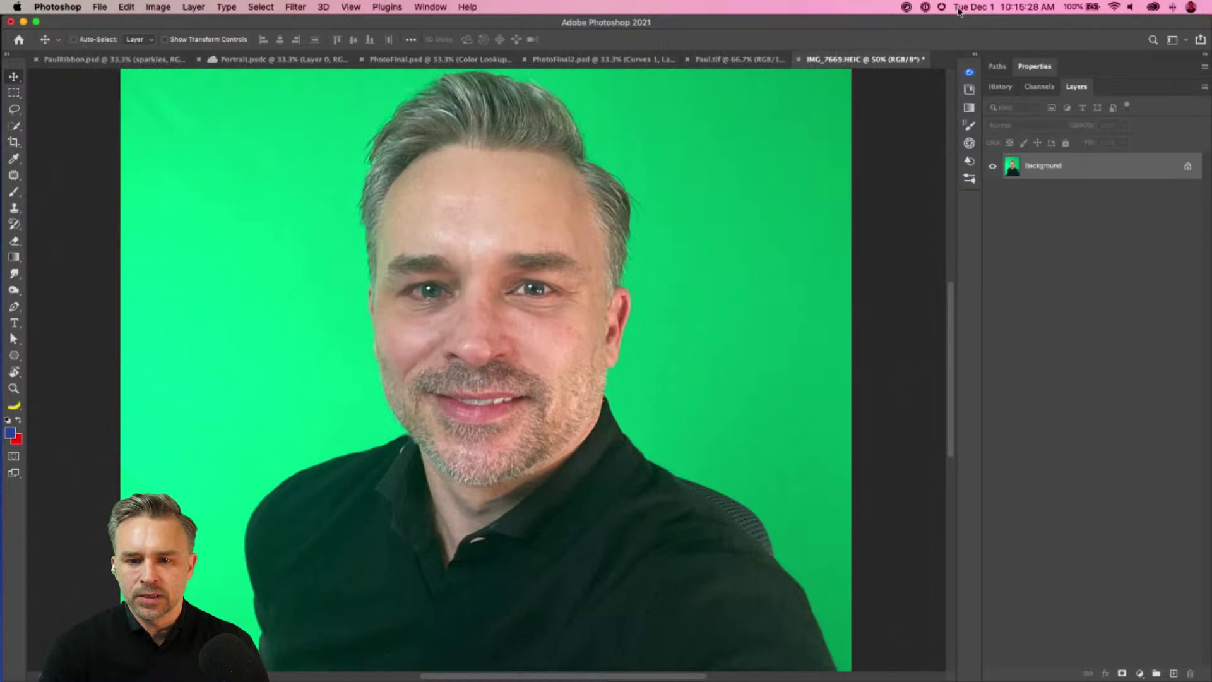
- Compare the portraits in Paul.tif and IMG_7669.HEIC at matching zoom, and examine the skin in IMG_7669.HEIC at 100%
{"action": "left_click", "coordinate": [705, 58]}
{"action": "scroll", "coordinate": [435, 376], "scroll_direction": "up", "scroll_amount": 2}
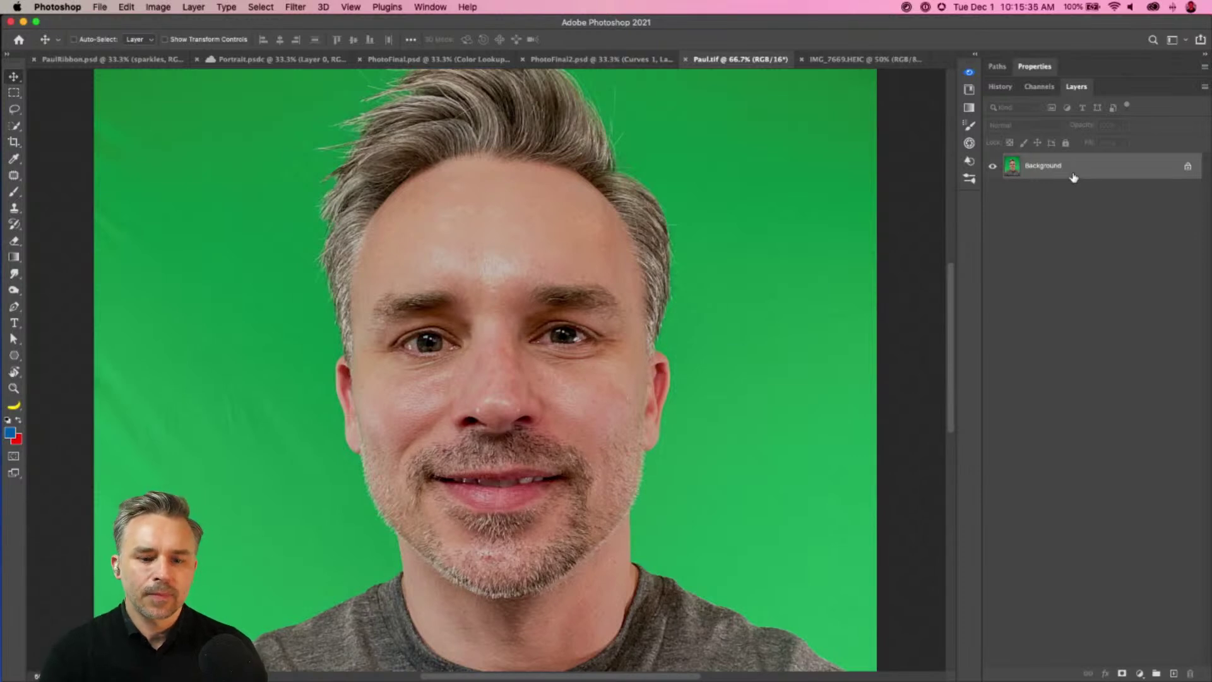
{"action": "left_click", "coordinate": [838, 60]}
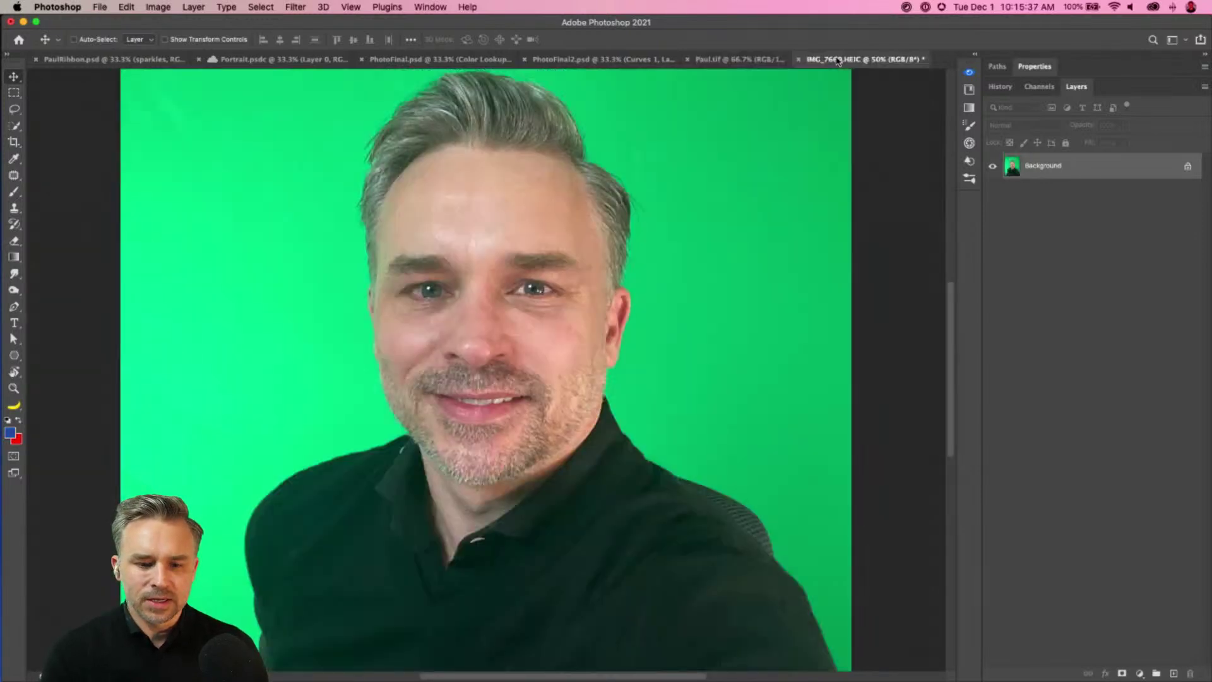
{"action": "key", "text": "super+equal"}
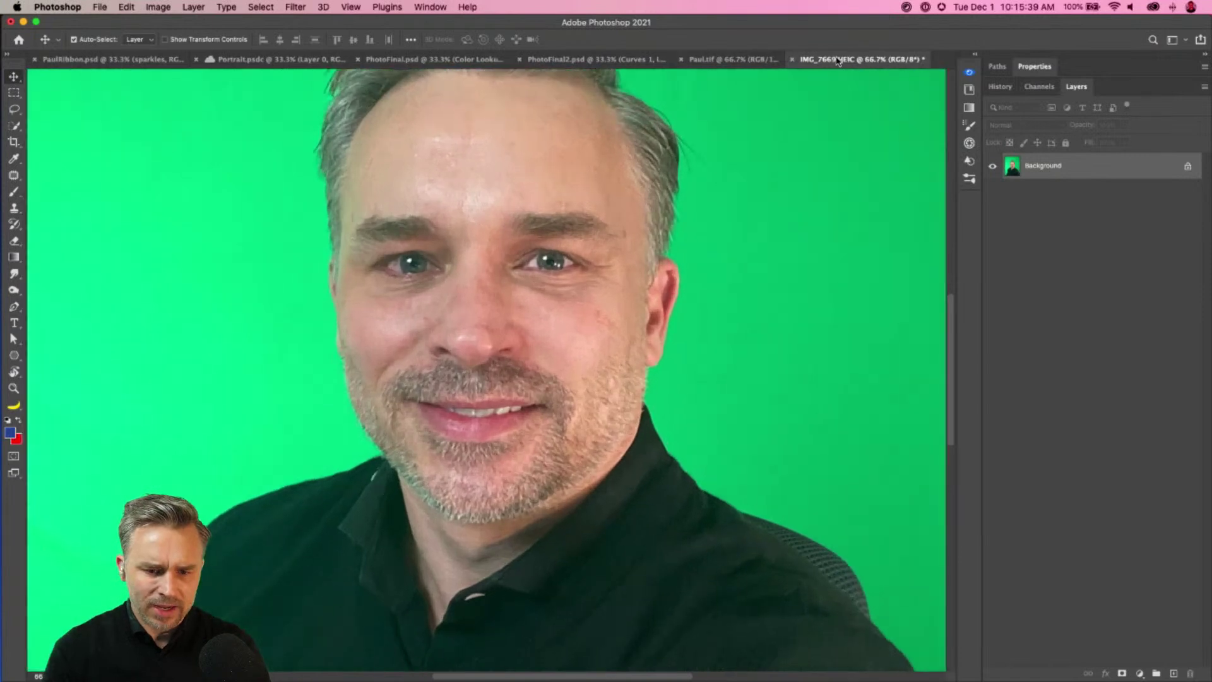
{"action": "left_click", "coordinate": [712, 63]}
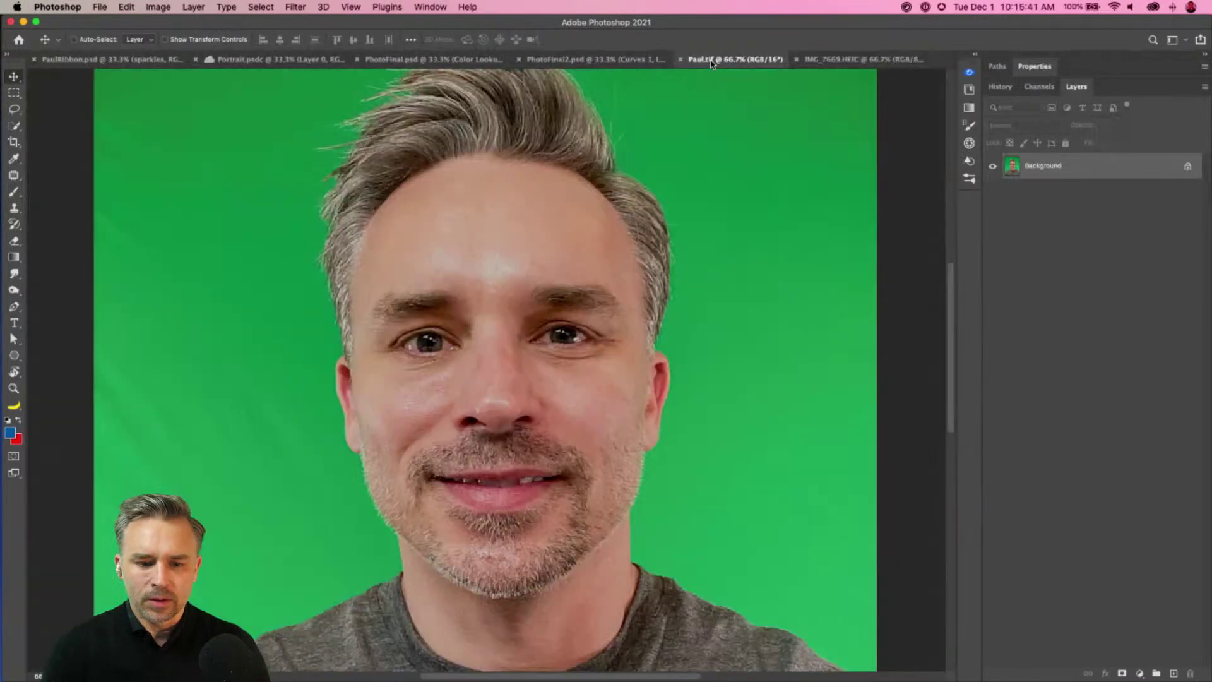
{"action": "left_click", "coordinate": [818, 62]}
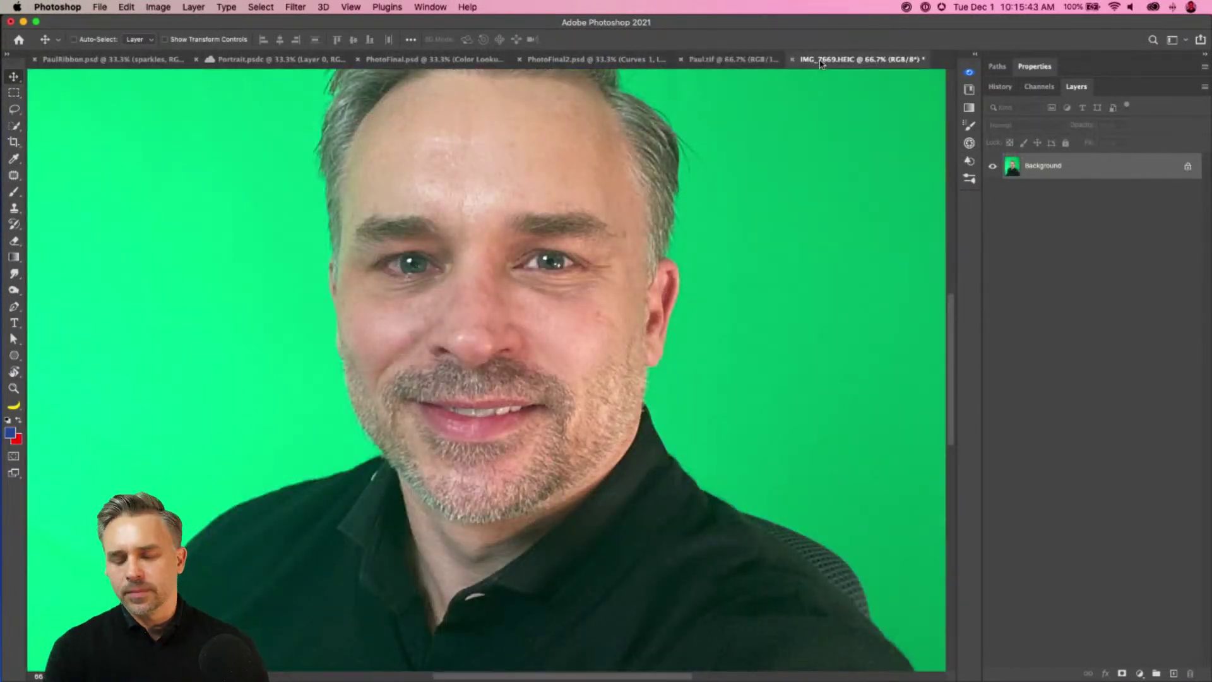
{"action": "key", "text": "super+equal"}
{"action": "left_click_drag", "start_coordinate": [384, 249], "coordinate": [389, 381]}
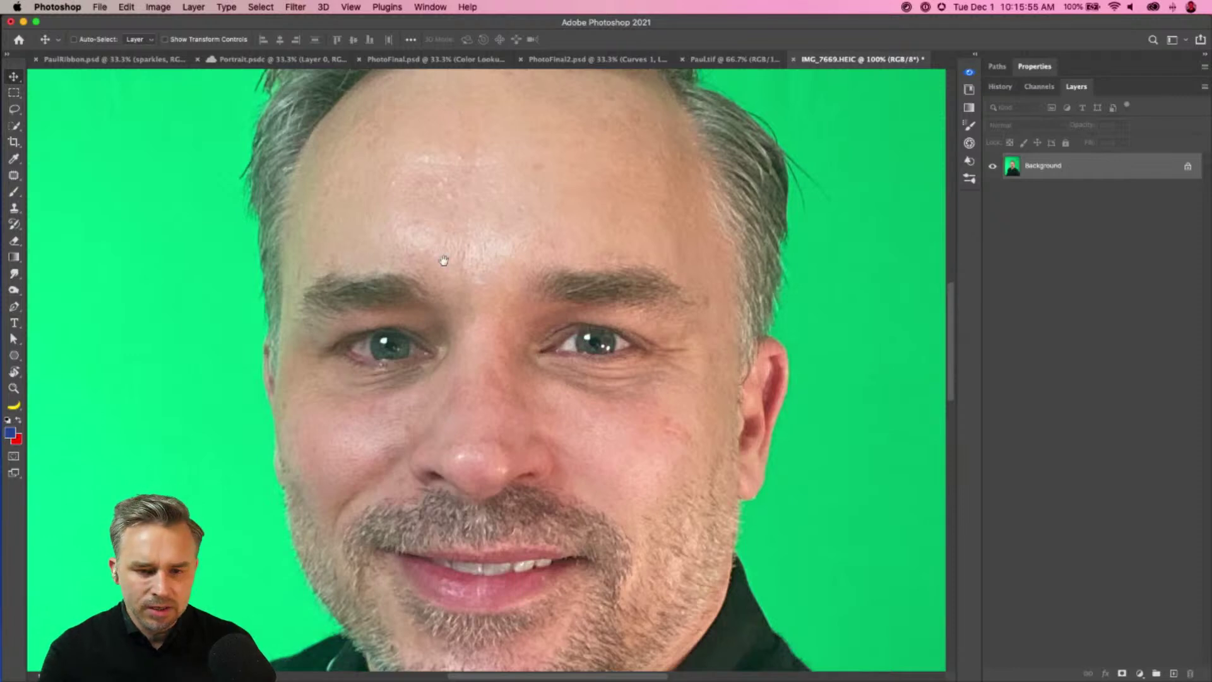
{"action": "scroll", "coordinate": [442, 271], "scroll_direction": "up", "scroll_amount": 2}
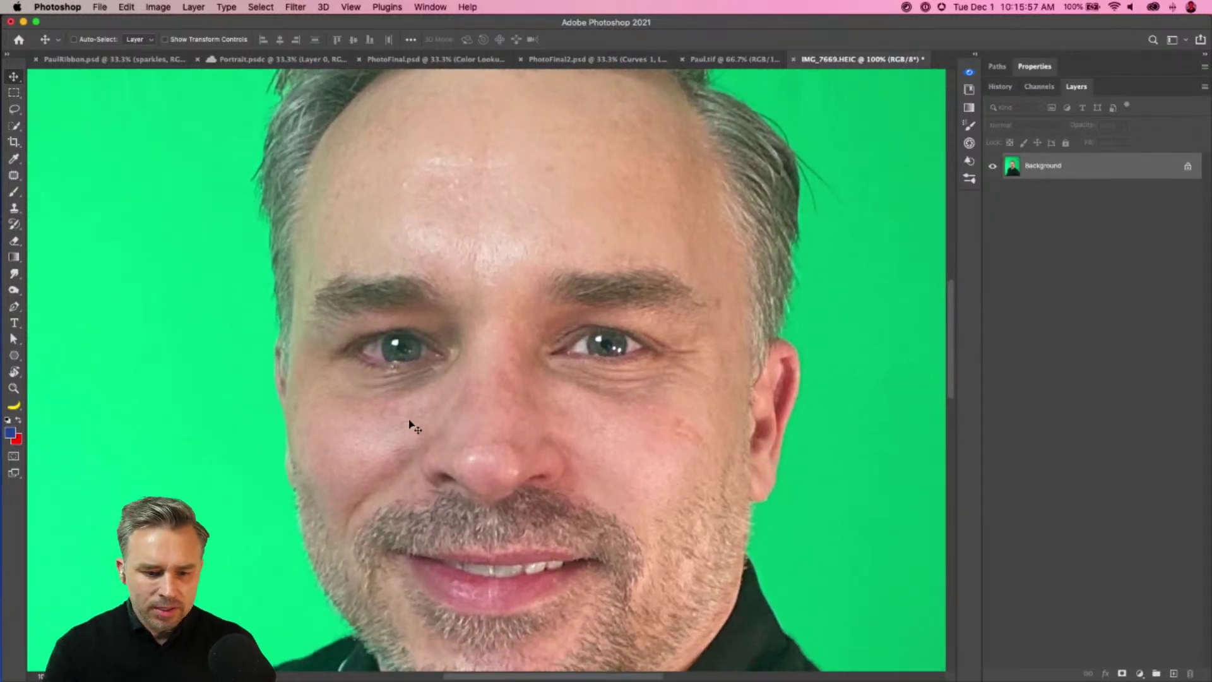
{"action": "scroll", "coordinate": [441, 251], "scroll_direction": "up", "scroll_amount": 2}
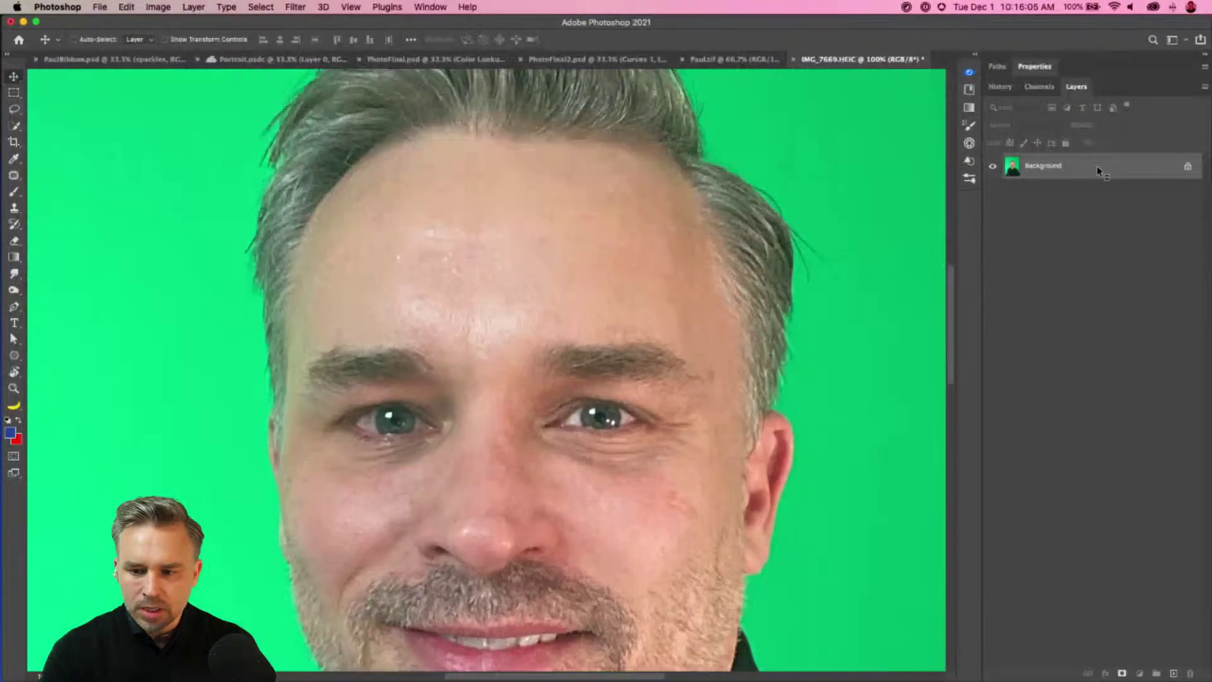
- Duplicate the Background layer of IMG_7669.HEIC and keep the copy selected for retouching
{"action": "left_click_drag", "start_coordinate": [1096, 166], "coordinate": [1115, 265]}
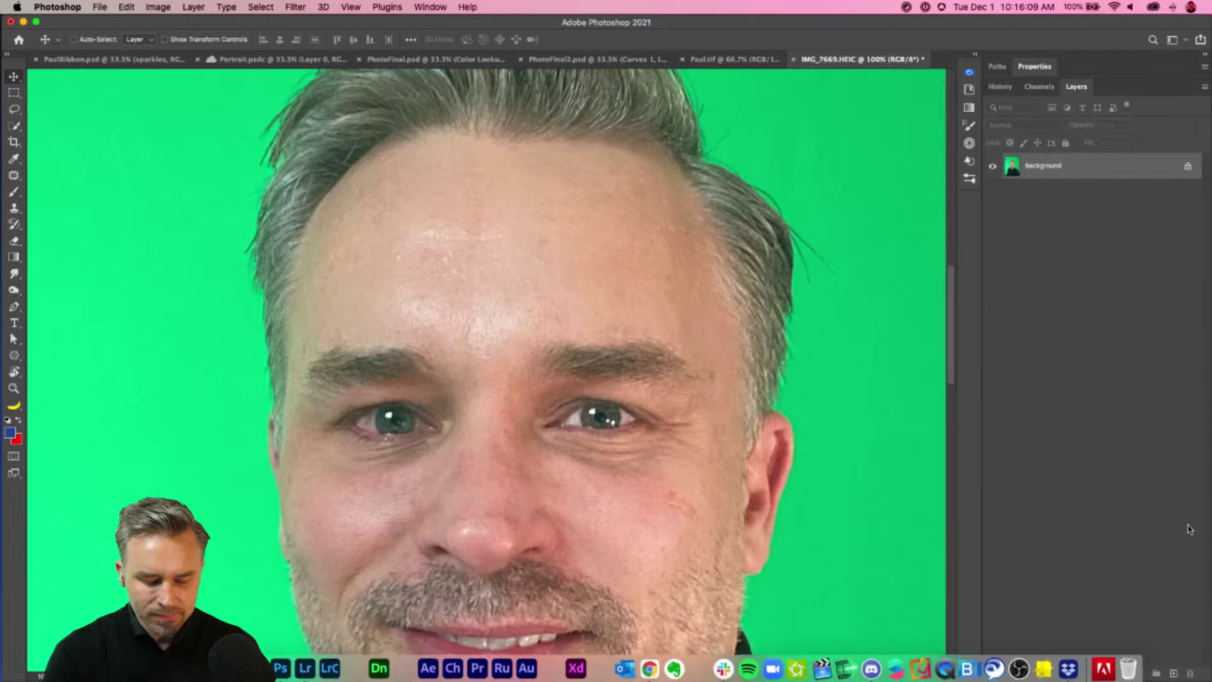
{"action": "key", "text": "super+j"}
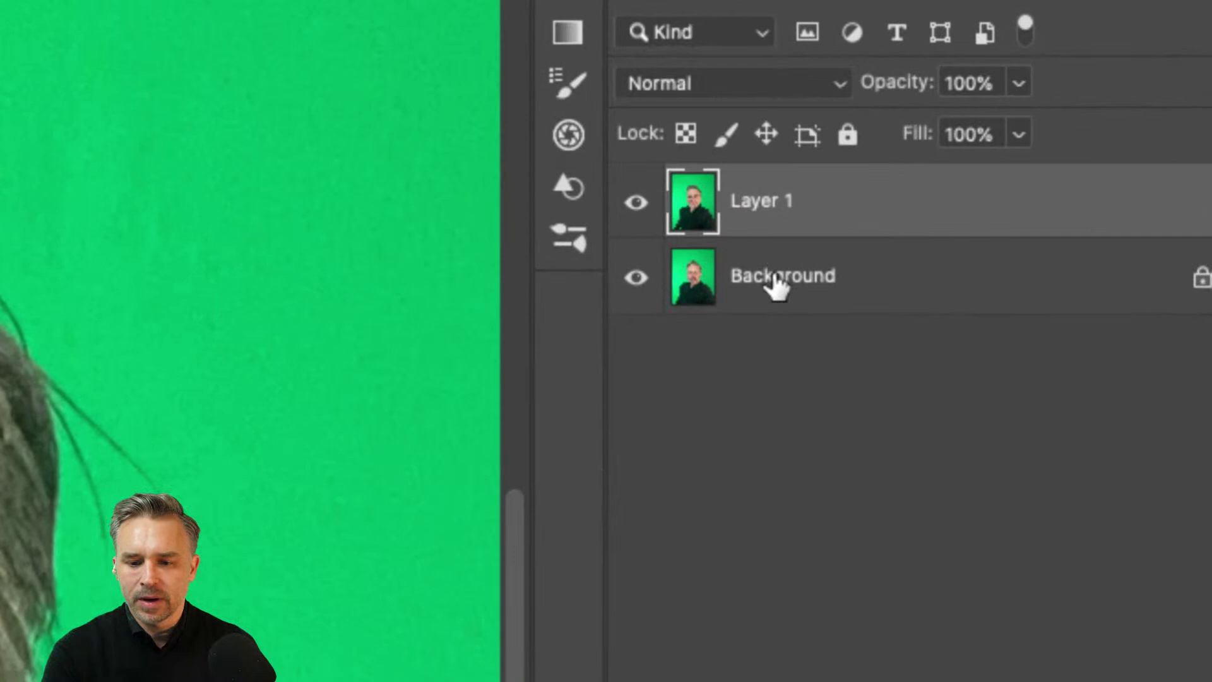
{"action": "left_click", "coordinate": [1041, 193]}
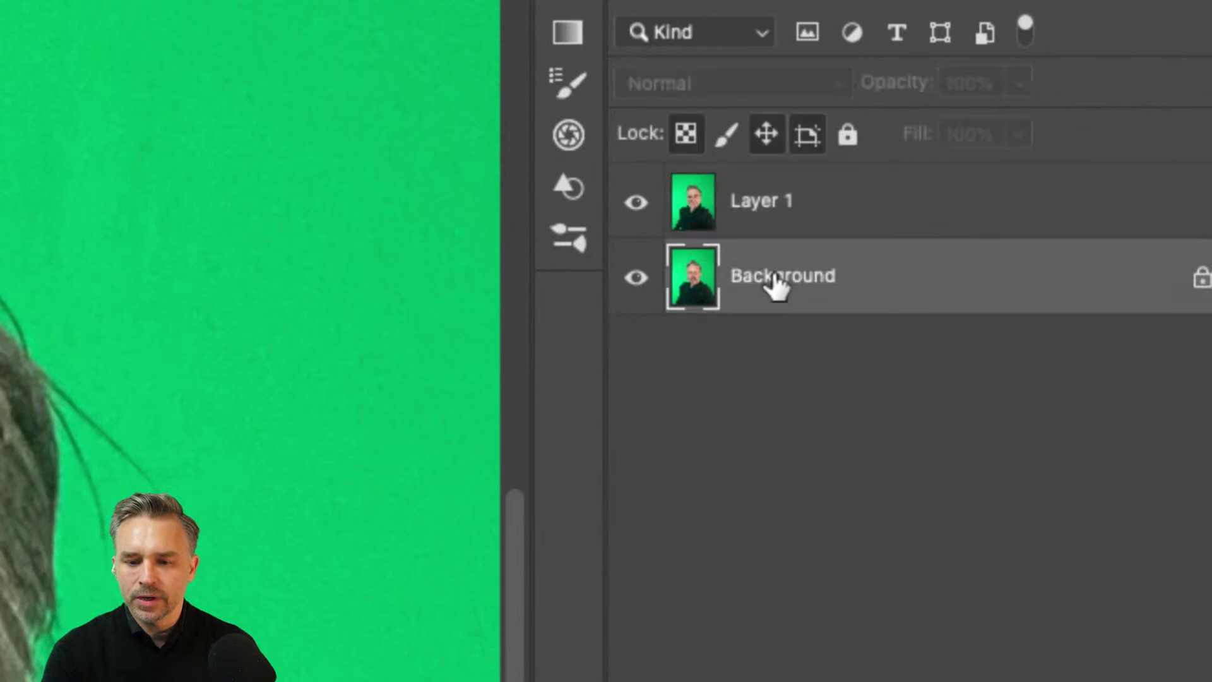
{"action": "left_click", "coordinate": [763, 211]}
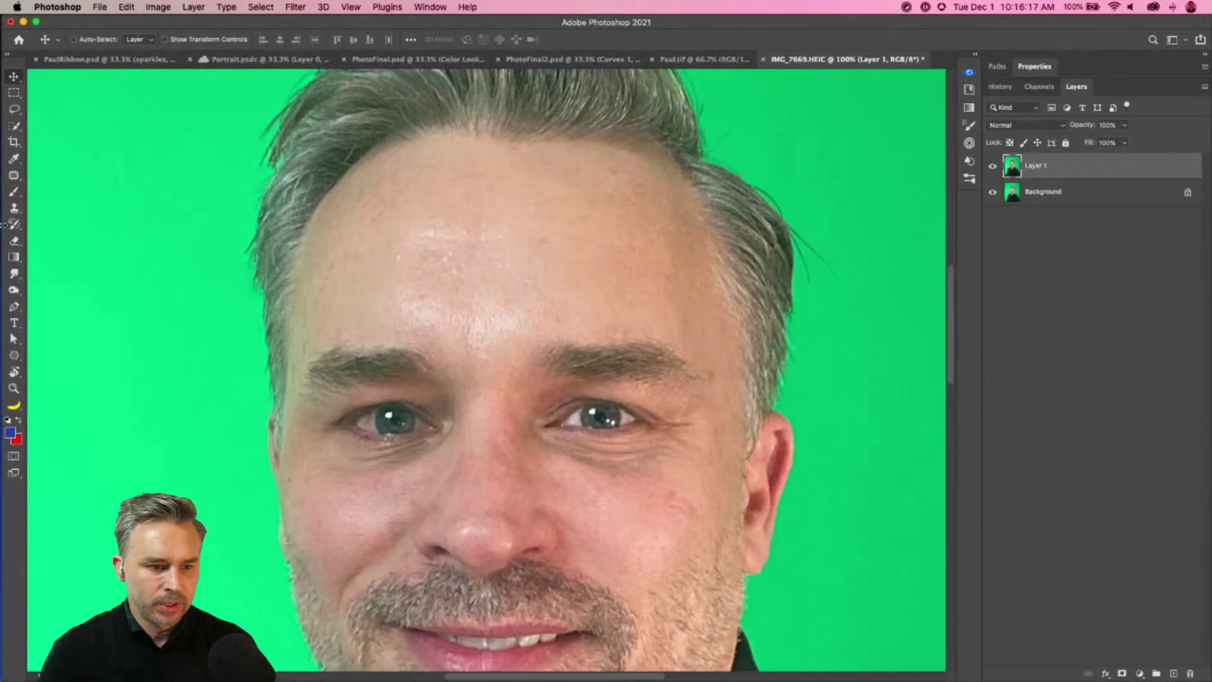
- Heal the small blemishes on the forehead and both cheeks with the Spot Healing Brush in Darken mode, reduced to 35 pixels
{"action": "left_click", "coordinate": [9, 176]}
{"action": "right_click", "coordinate": [5, 177]}
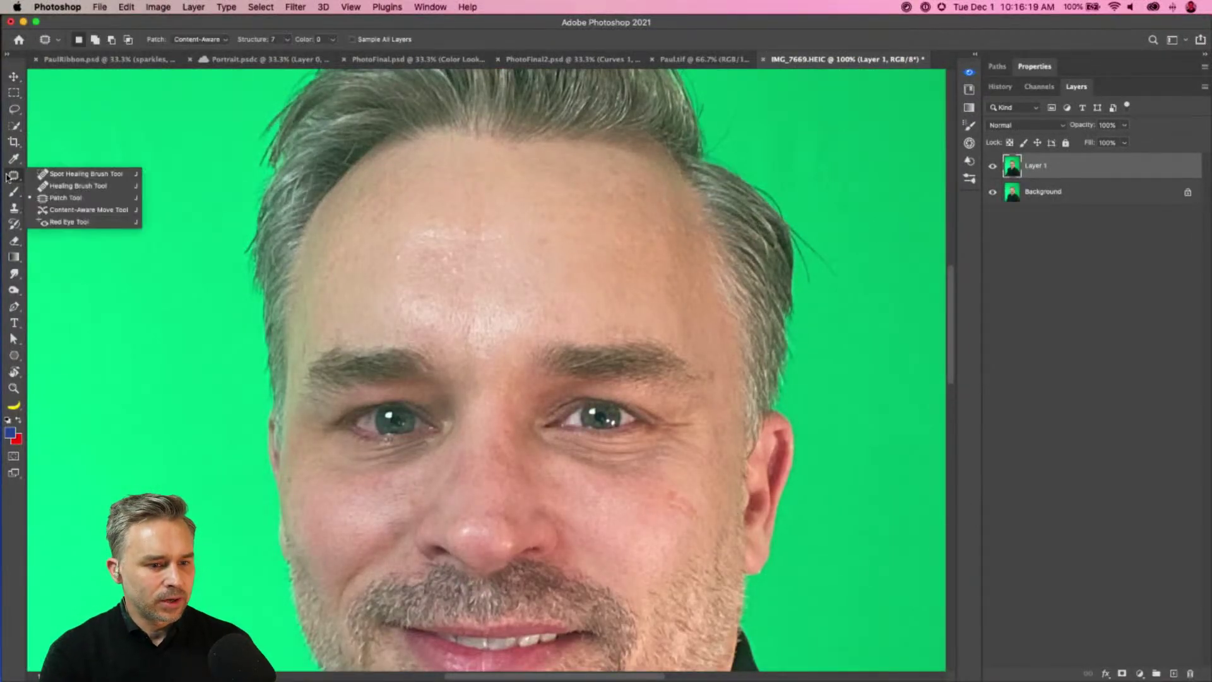
{"action": "left_click", "coordinate": [57, 174]}
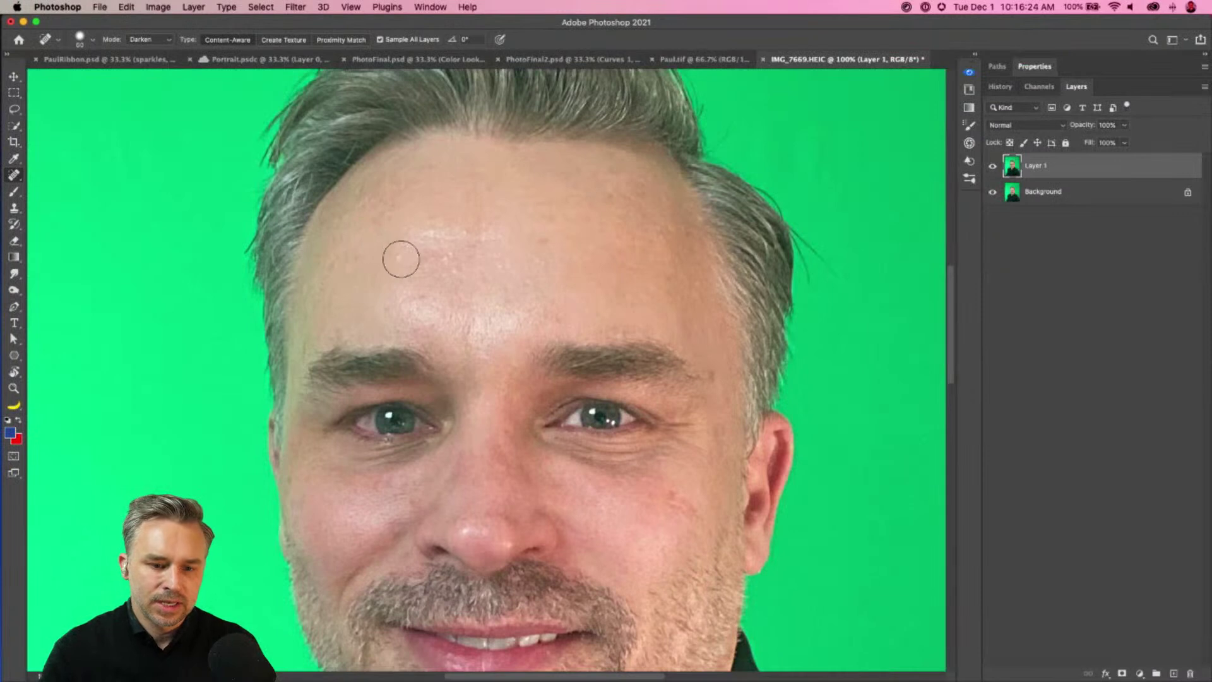
{"action": "key", "text": "bracketleft"}
{"action": "key", "text": "bracketleft"}
{"action": "key", "text": "bracketleft"}
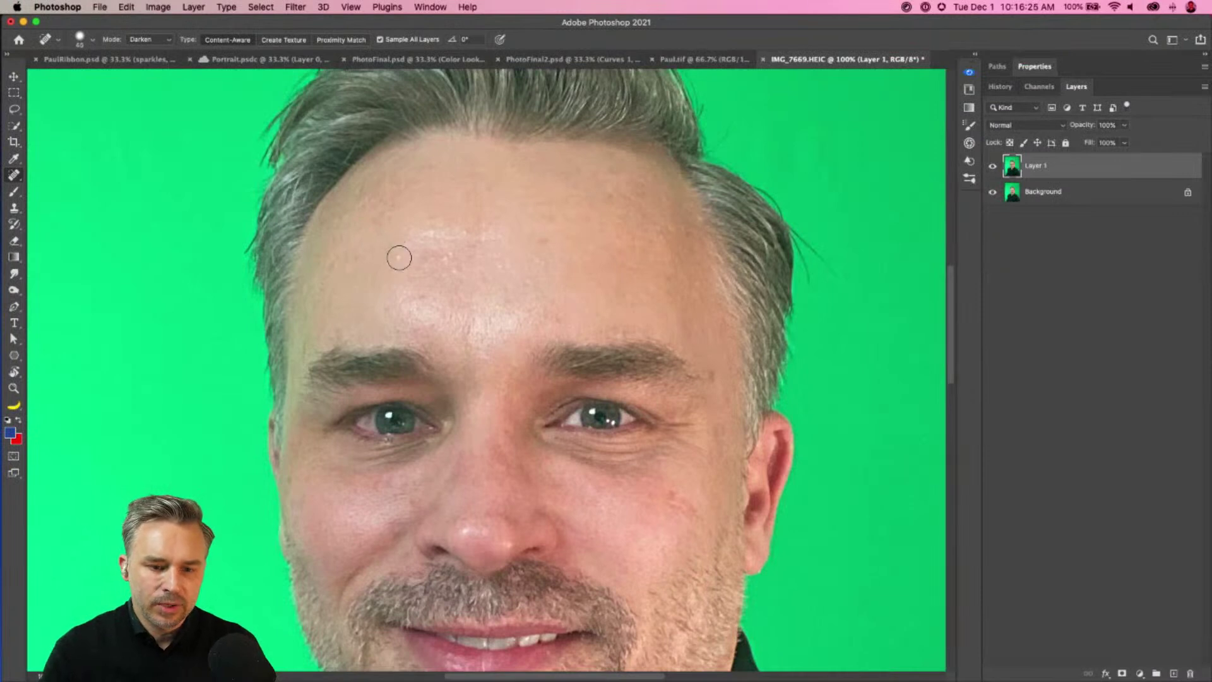
{"action": "left_click", "coordinate": [464, 231]}
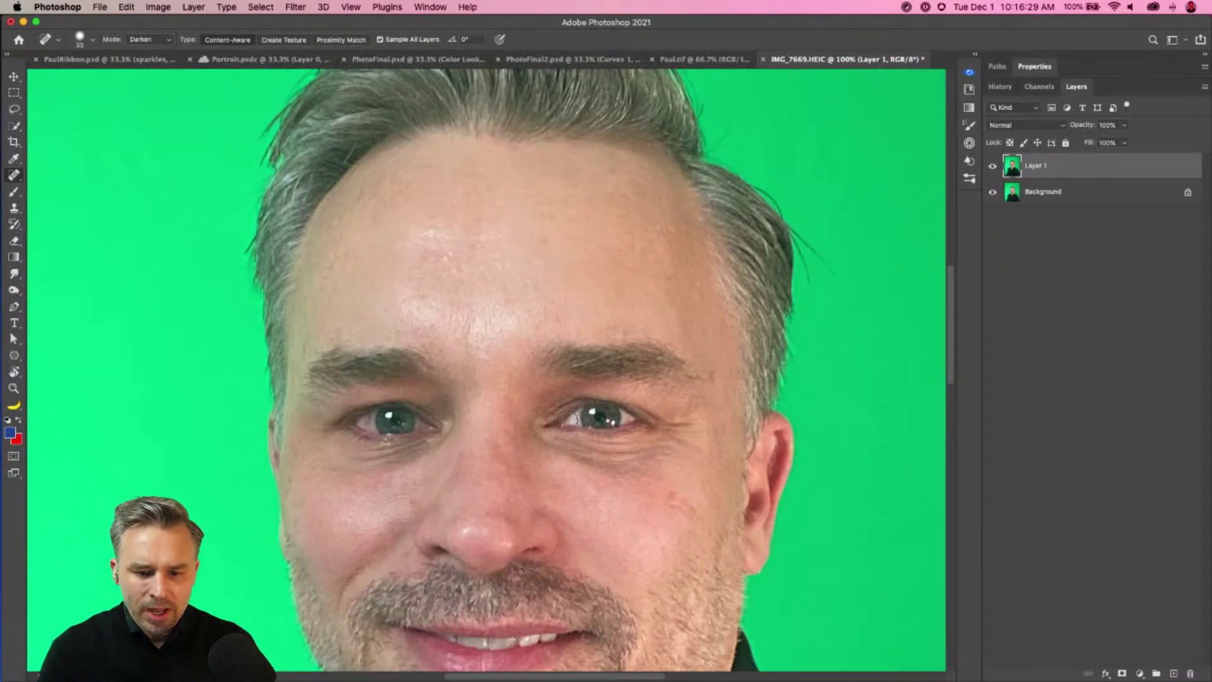
{"action": "left_click", "coordinate": [673, 492]}
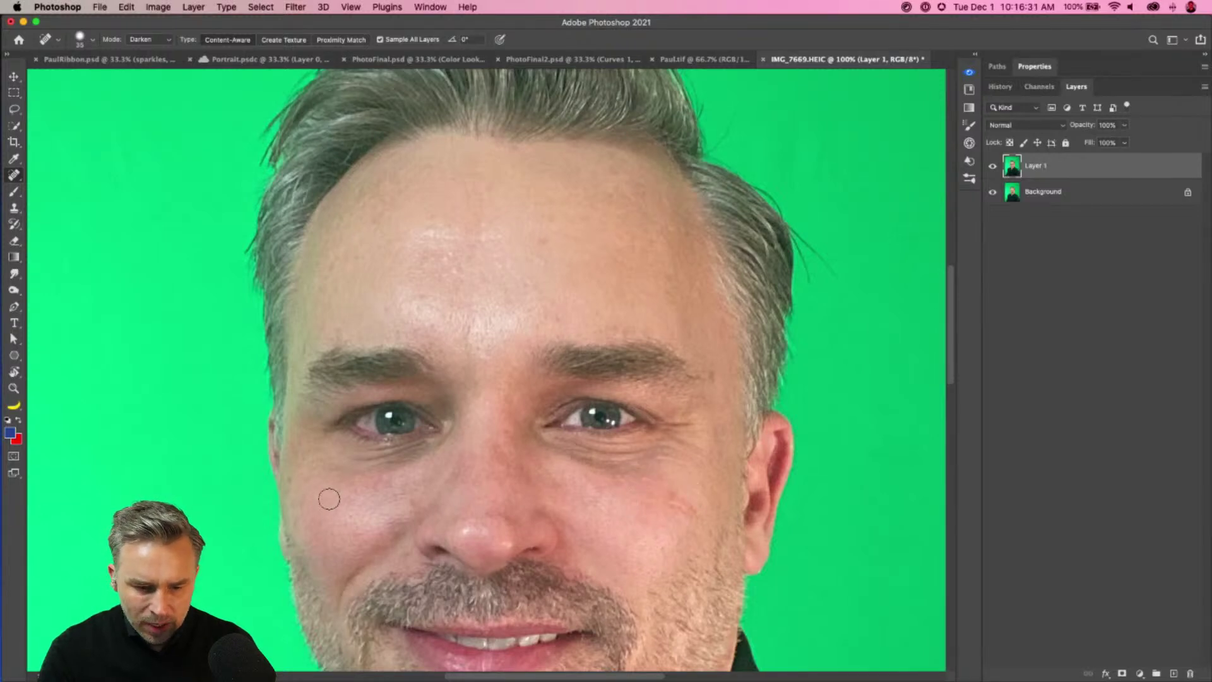
{"action": "left_click_drag", "start_coordinate": [386, 519], "coordinate": [417, 492]}
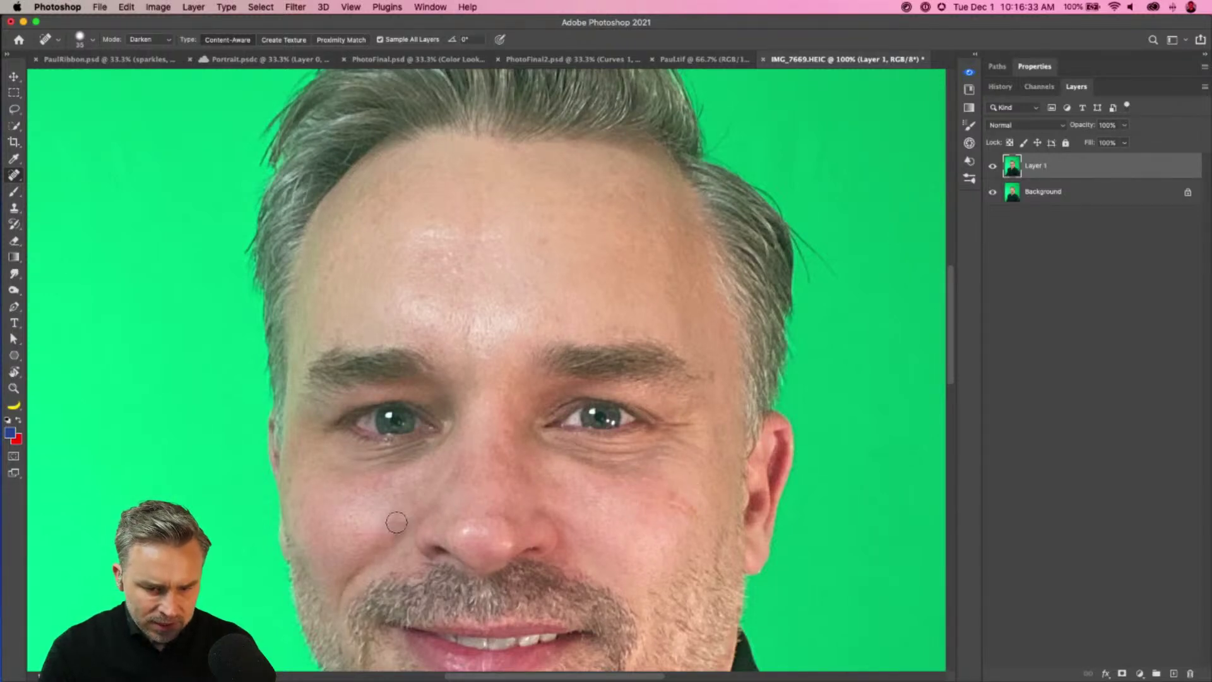
{"action": "left_click", "coordinate": [367, 512]}
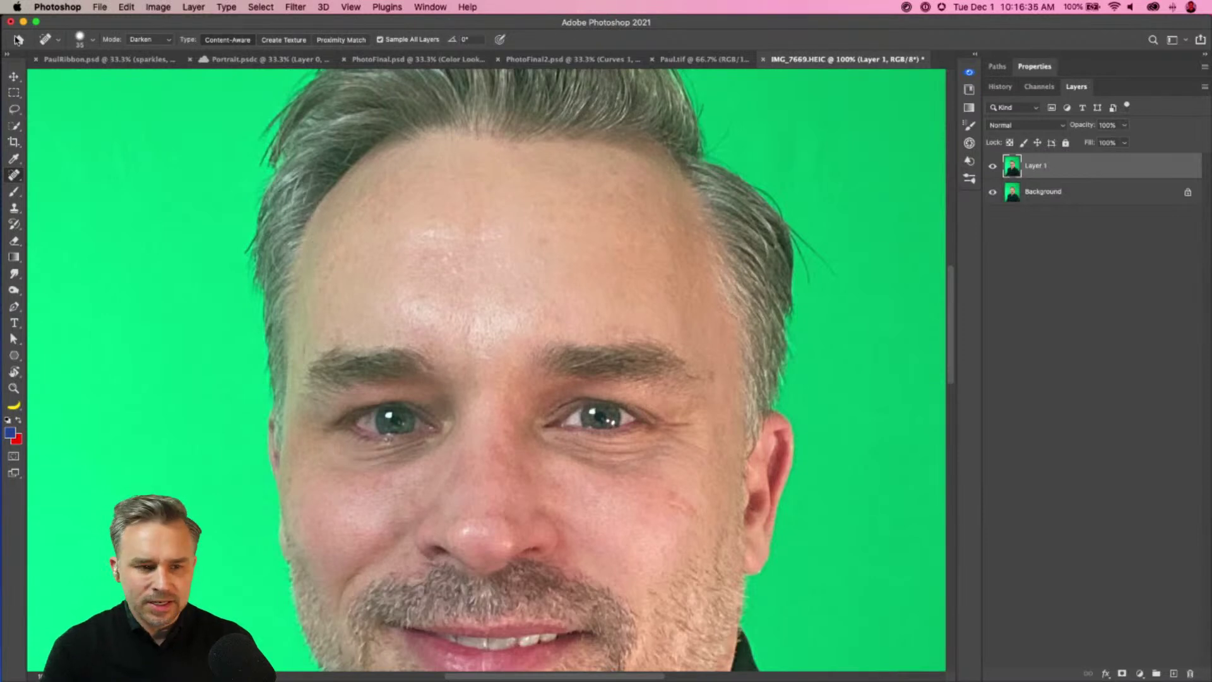
- Set the Spot Healing Brush to Normal mode and heal two spots on the upper forehead
{"action": "left_click", "coordinate": [145, 39]}
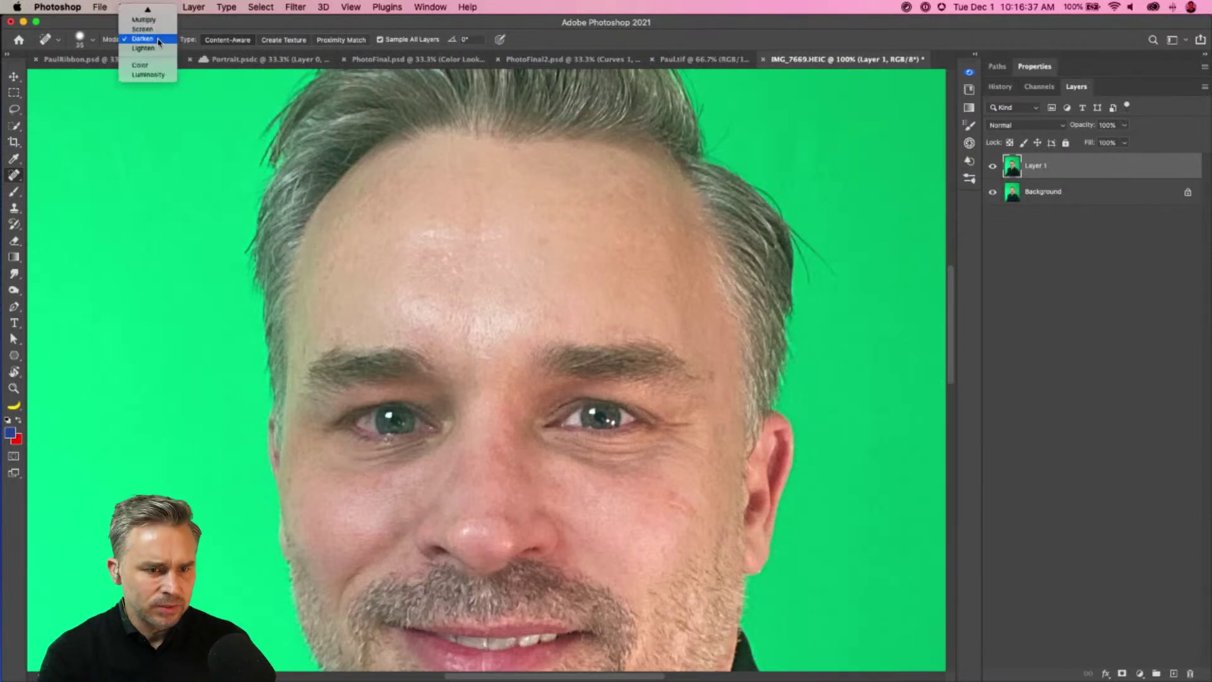
{"action": "left_click", "coordinate": [142, 12]}
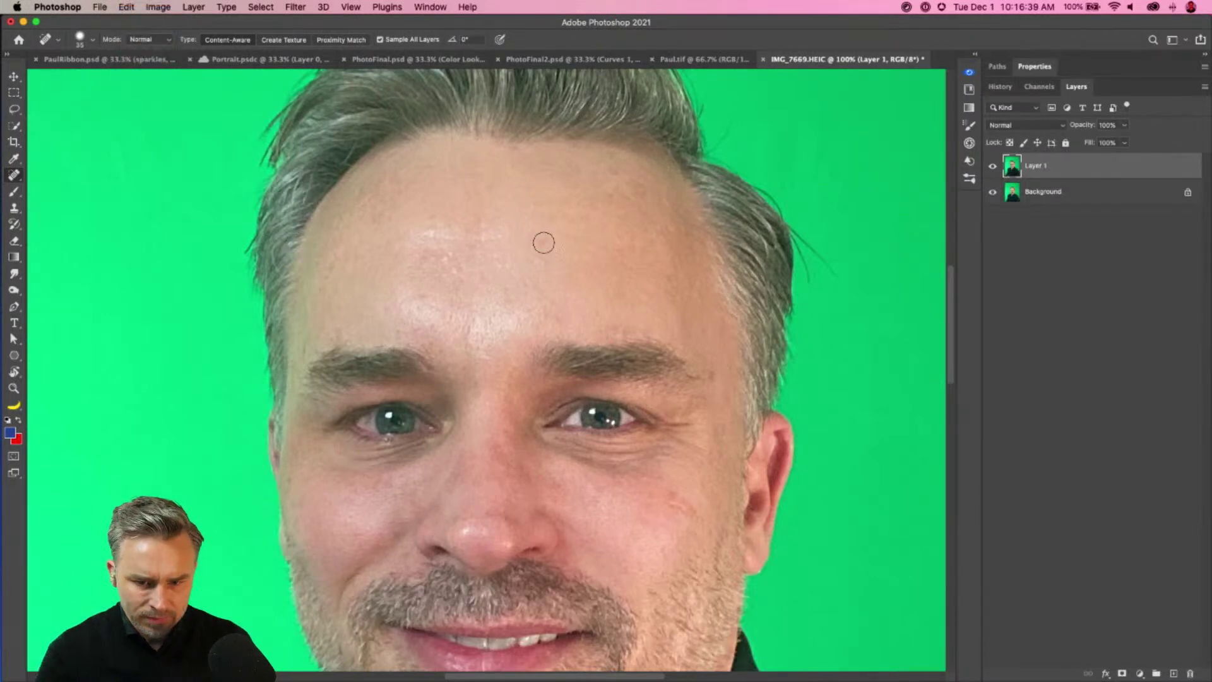
{"action": "left_click", "coordinate": [429, 220]}
{"action": "left_click", "coordinate": [474, 223]}
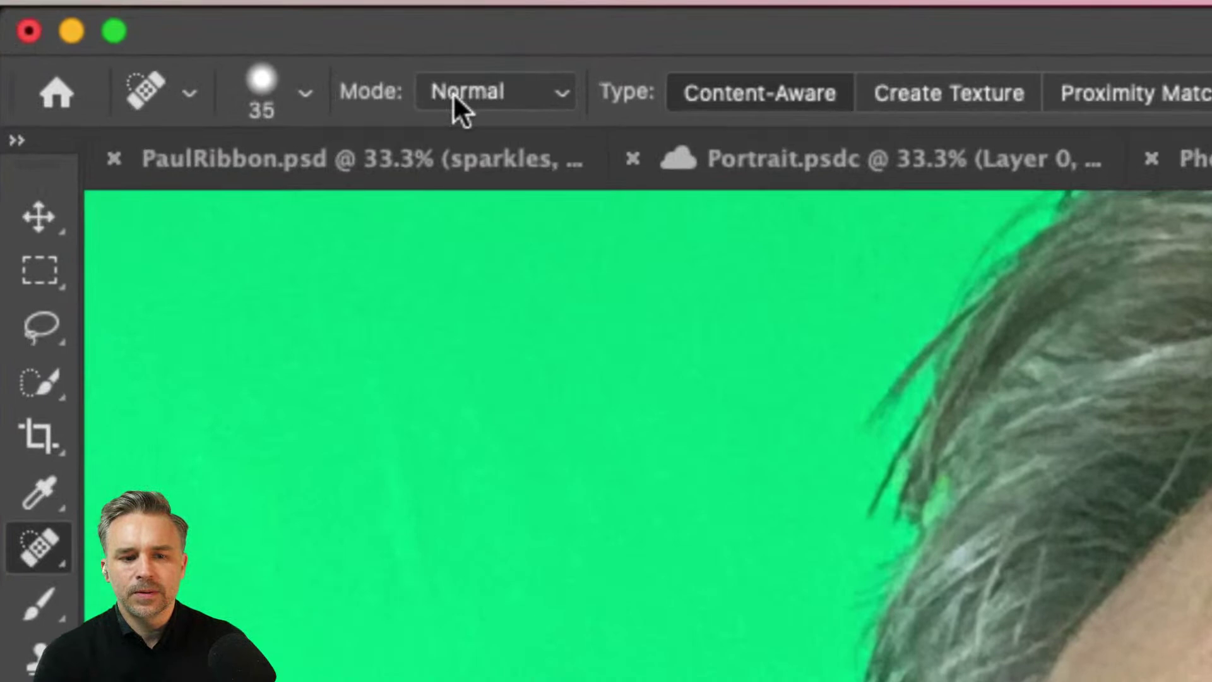
{"action": "left_click", "coordinate": [141, 39]}
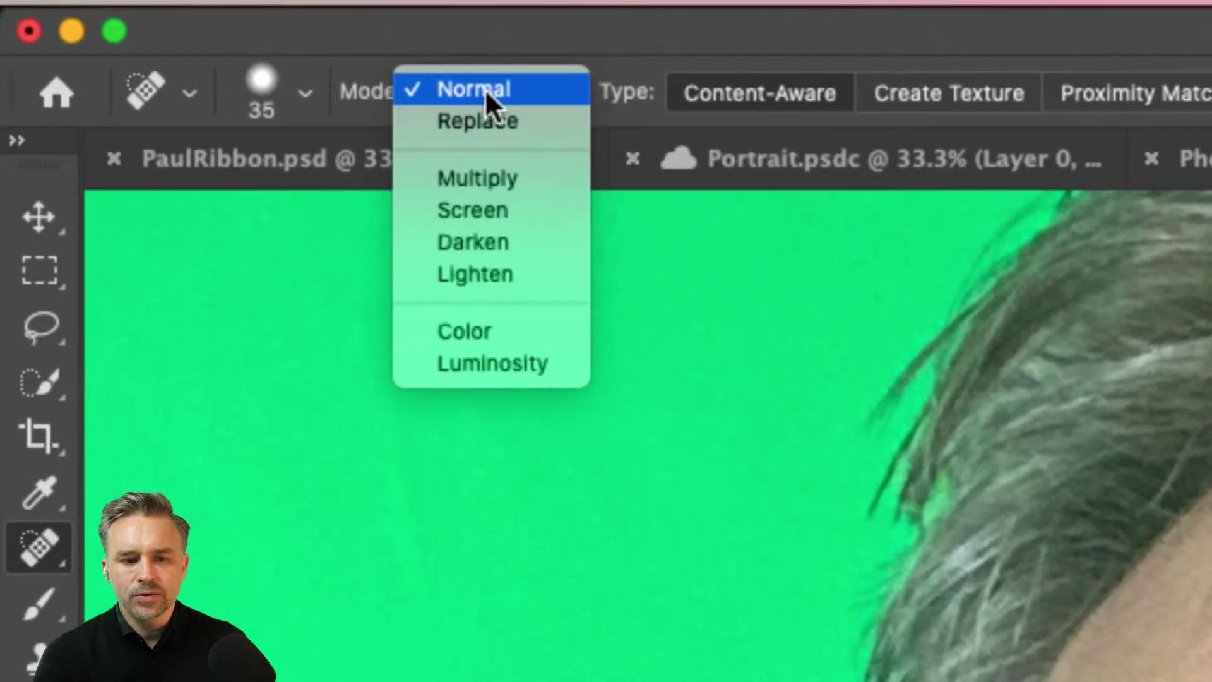
{"action": "left_click", "coordinate": [512, 88]}
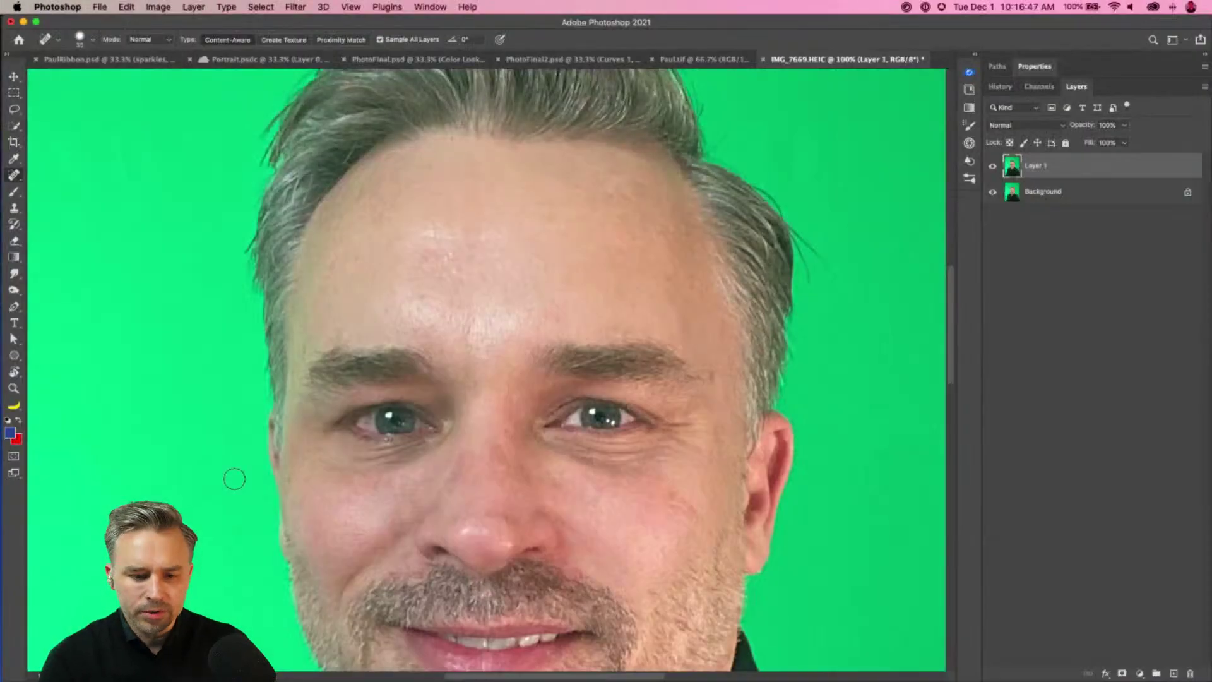
- Set the Spot Healing Brush to Darken mode at 80 pixels and paint out the shine just above the eyebrows
{"action": "key", "text": "super+equal"}
{"action": "key", "text": "super+equal"}
{"action": "scroll", "coordinate": [246, 533], "scroll_direction": "down", "scroll_amount": 5}
{"action": "scroll", "coordinate": [246, 534], "scroll_direction": "left", "scroll_amount": 3}
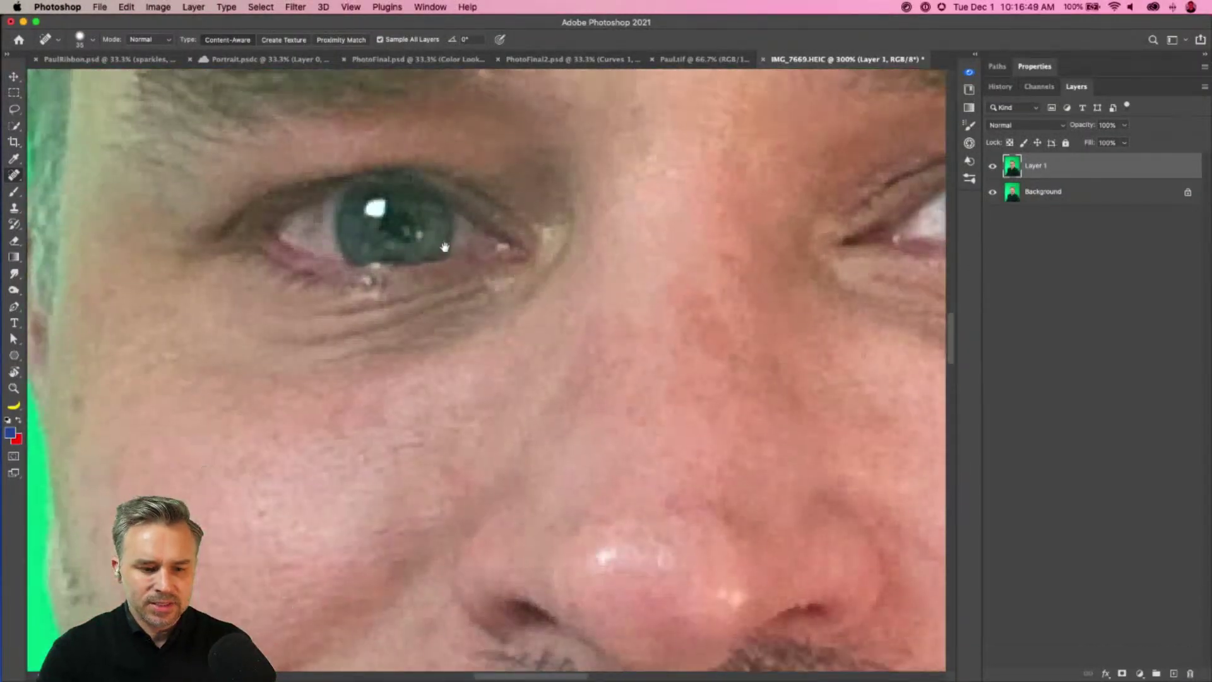
{"action": "scroll", "coordinate": [397, 339], "scroll_direction": "up", "scroll_amount": 10}
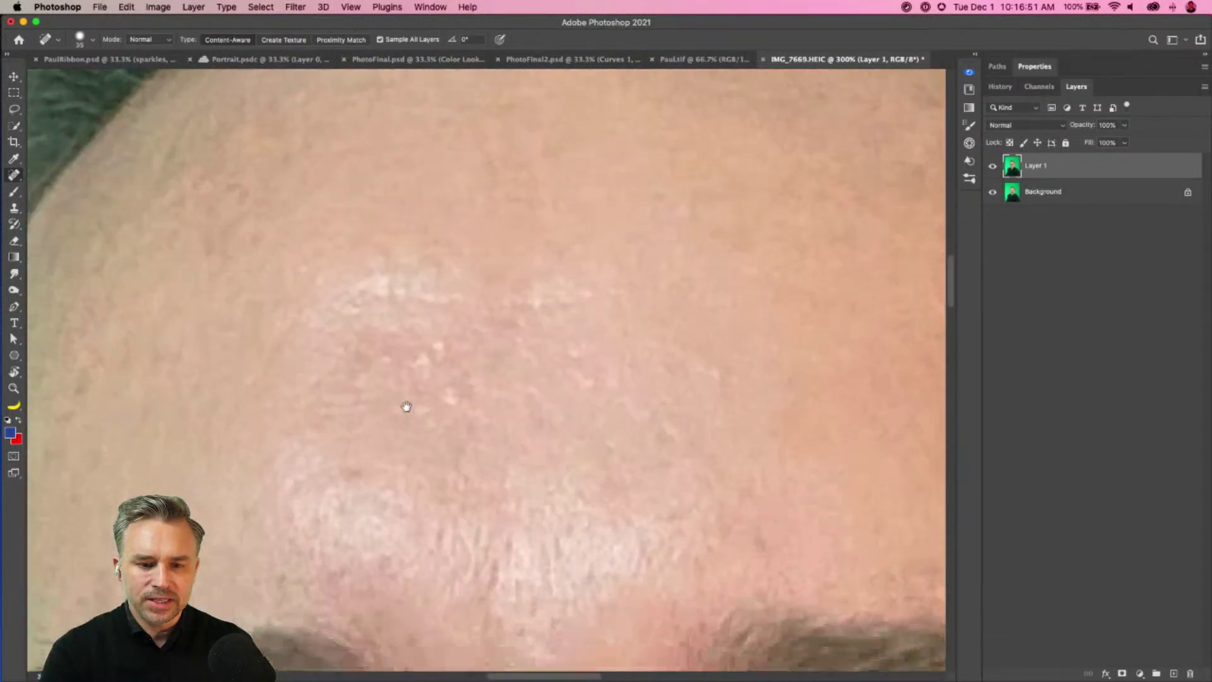
{"action": "left_click", "coordinate": [150, 40]}
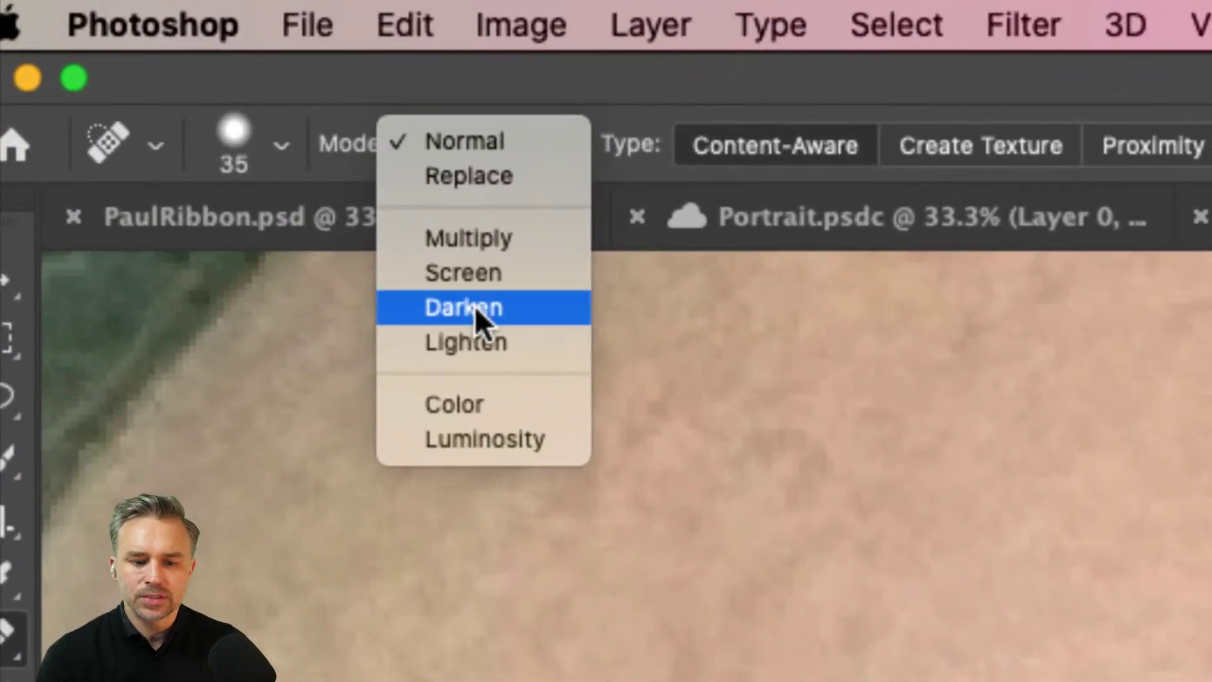
{"action": "left_click", "coordinate": [474, 307]}
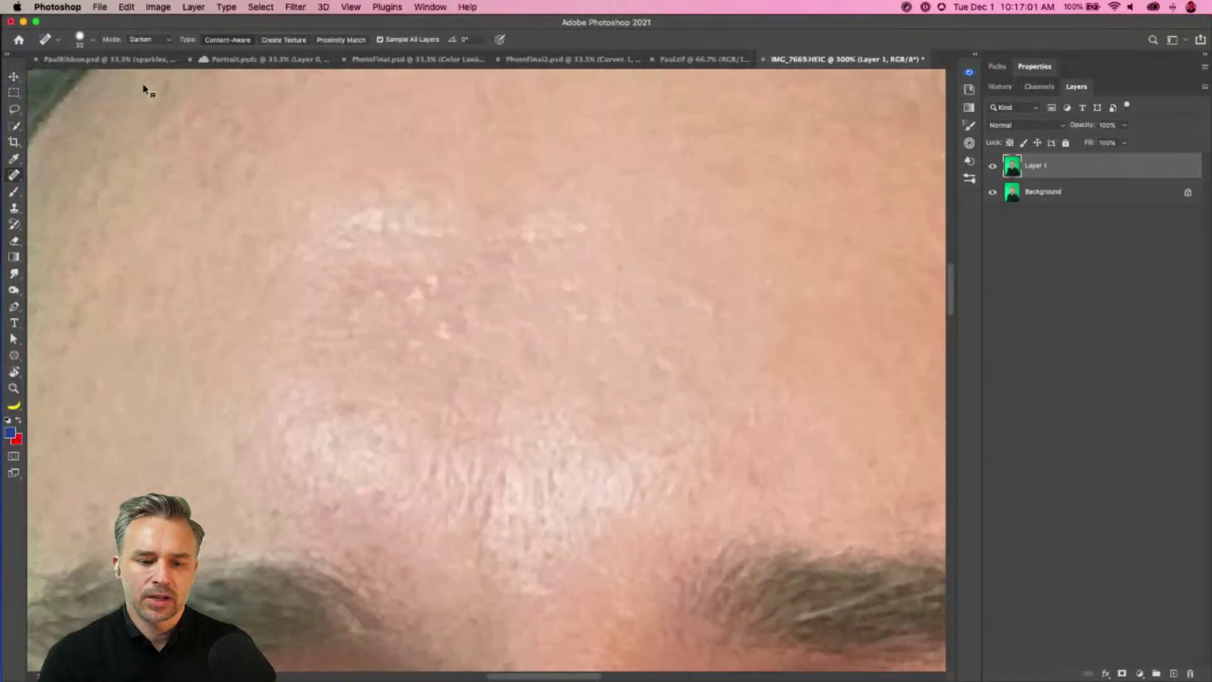
{"action": "key", "text": "bracketright"}
{"action": "key", "text": "bracketright"}
{"action": "key", "text": "bracketright"}
{"action": "key", "text": "bracketright"}
{"action": "left_click_drag", "start_coordinate": [331, 425], "coordinate": [538, 478]}
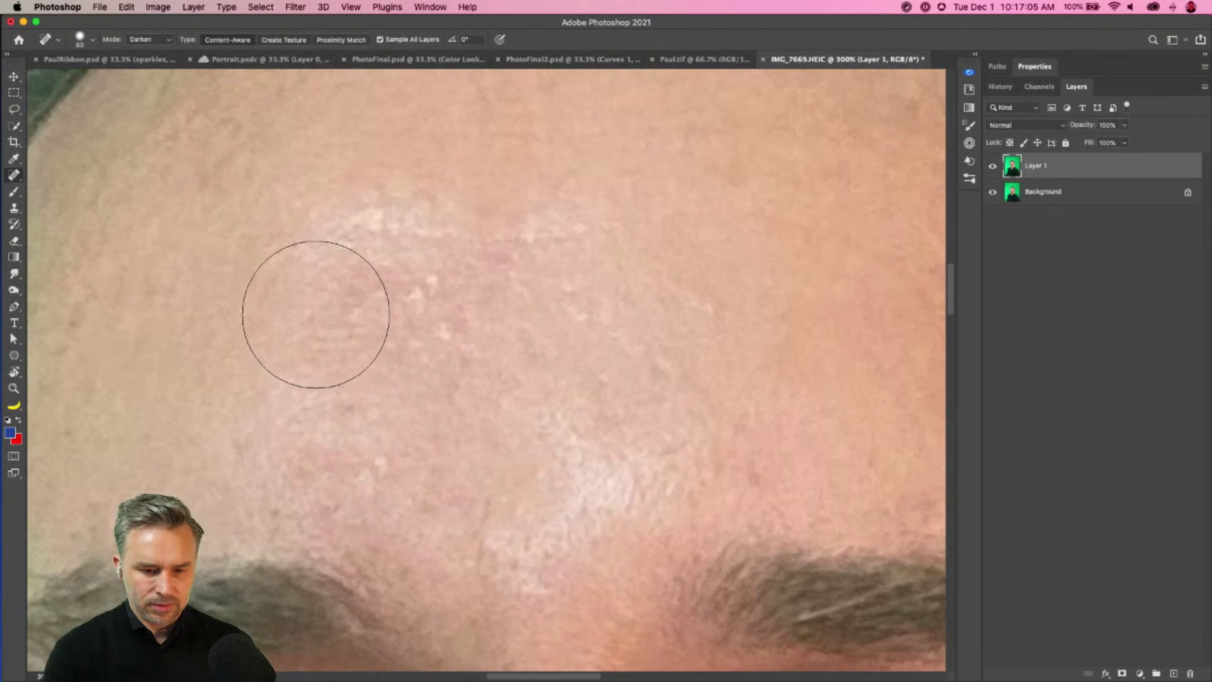
- Heal the remaining shiny patches across the middle and upper forehead with the same Darken healing brush
{"action": "key", "text": "super+1"}
{"action": "left_click_drag", "start_coordinate": [445, 318], "coordinate": [470, 320]}
{"action": "left_click_drag", "start_coordinate": [508, 422], "coordinate": [547, 394]}
{"action": "left_click_drag", "start_coordinate": [490, 422], "coordinate": [454, 385]}
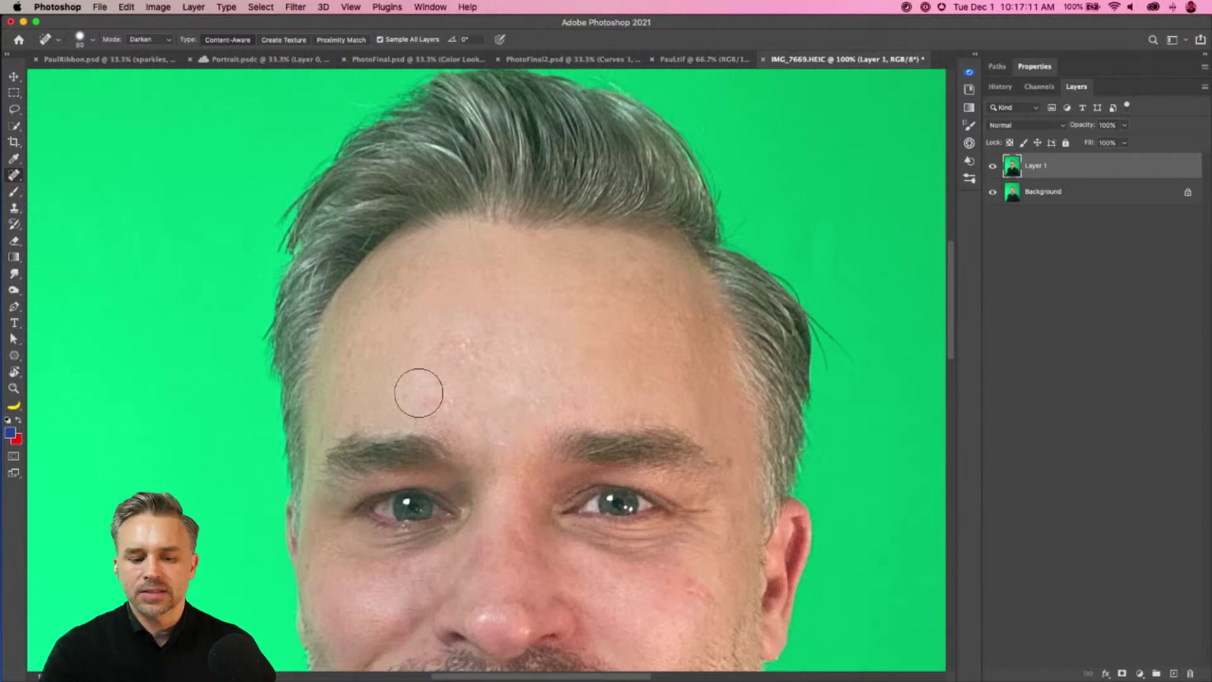
{"action": "left_click_drag", "start_coordinate": [449, 326], "coordinate": [499, 321]}
{"action": "left_click_drag", "start_coordinate": [425, 370], "coordinate": [402, 235]}
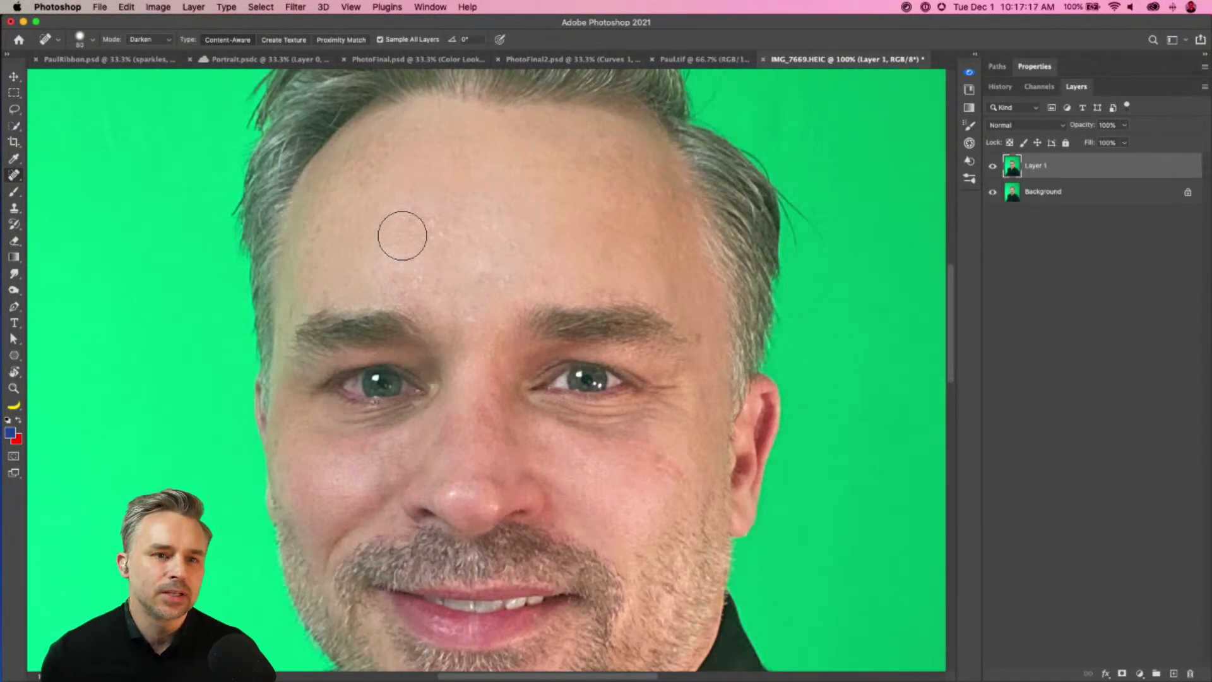
- Reduce the Spot Healing Brush to 45 pixels, set it to Lighten mode, and brush over the areas under both eyes
{"action": "key", "text": "bracketleft"}
{"action": "key", "text": "bracketleft"}
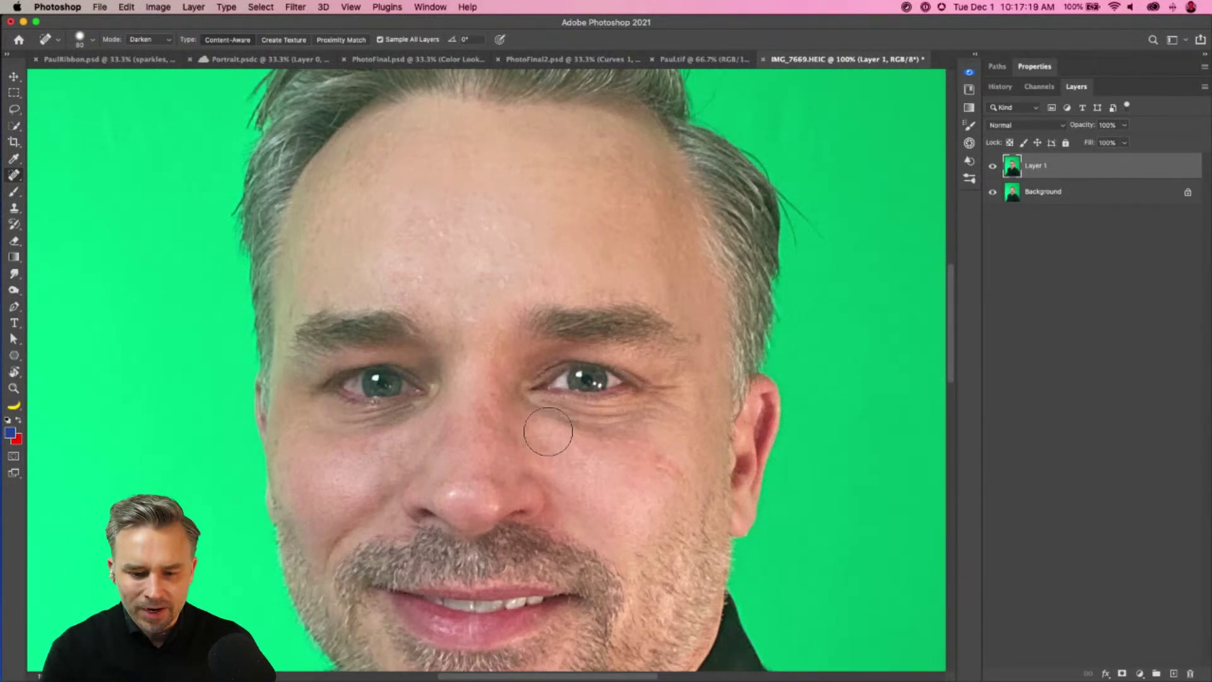
{"action": "left_click_drag", "start_coordinate": [565, 424], "coordinate": [675, 429]}
{"action": "key", "text": "bracketleft"}
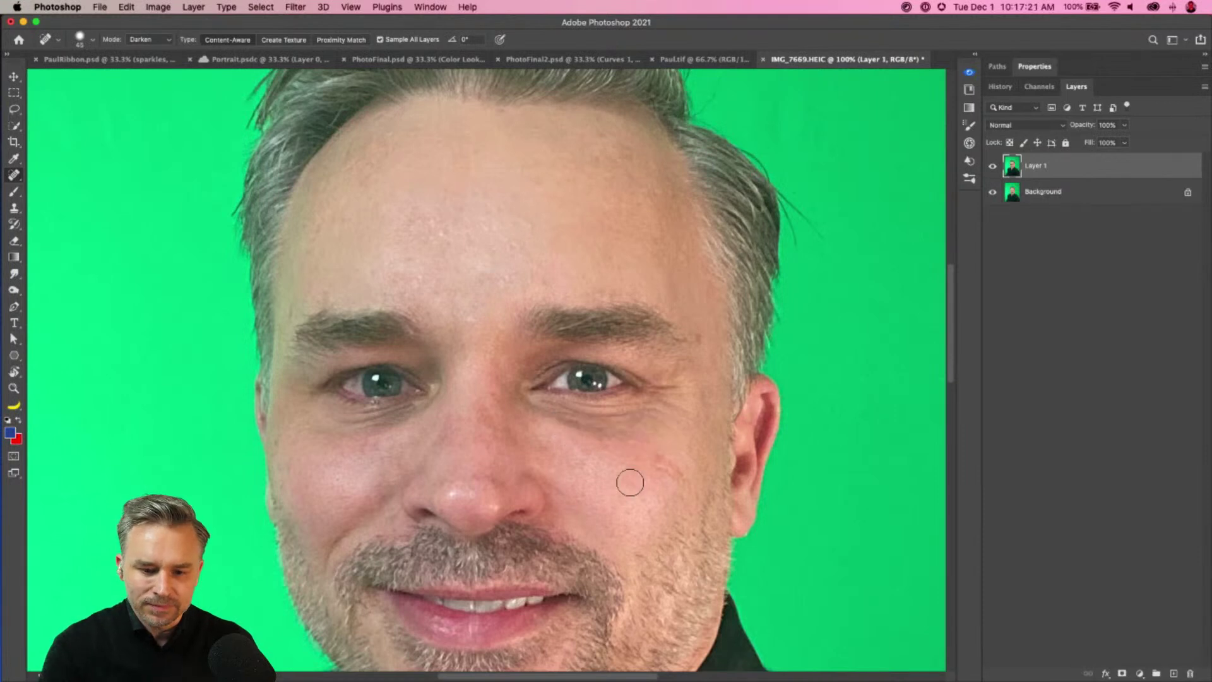
{"action": "left_click", "coordinate": [138, 40]}
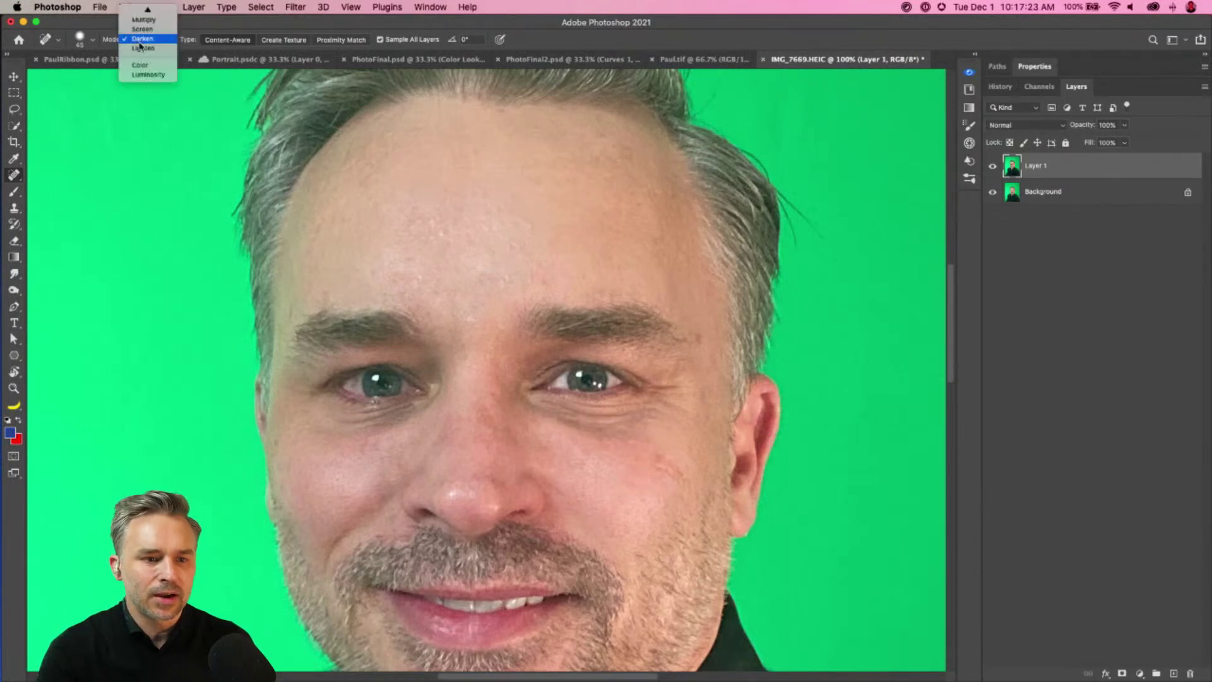
{"action": "left_click", "coordinate": [141, 52]}
{"action": "left_click_drag", "start_coordinate": [533, 408], "coordinate": [650, 421]}
{"action": "left_click_drag", "start_coordinate": [417, 414], "coordinate": [322, 424]}
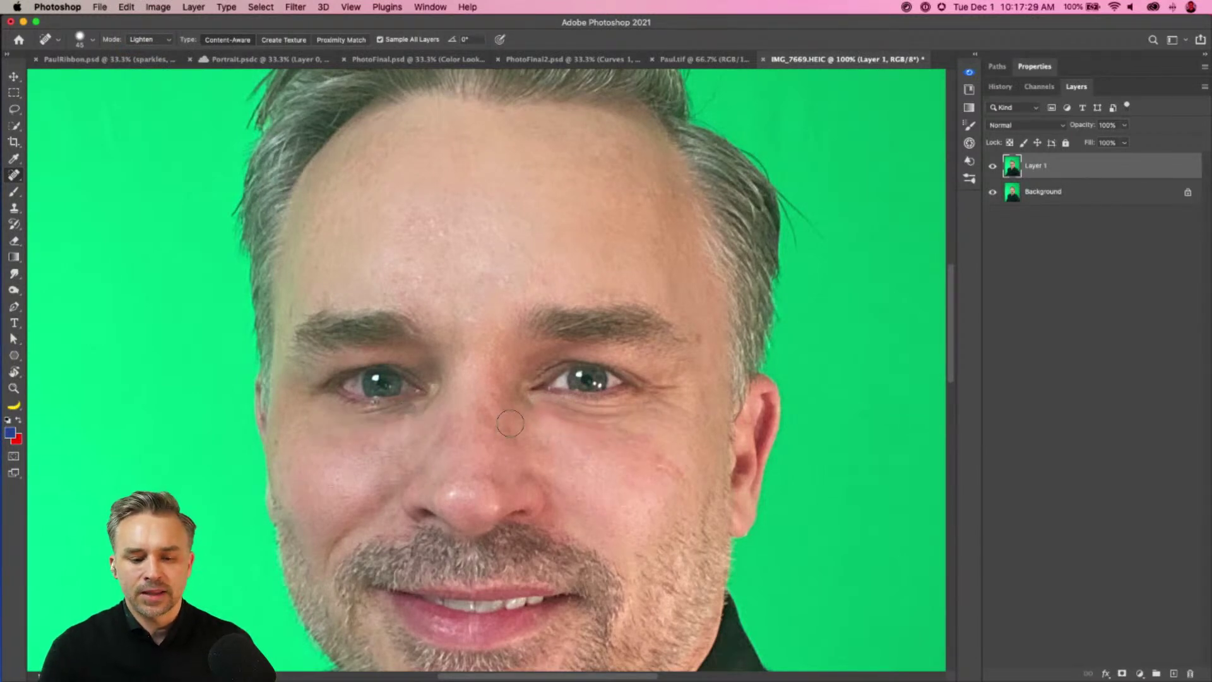
{"action": "left_click_drag", "start_coordinate": [647, 454], "coordinate": [618, 442]}
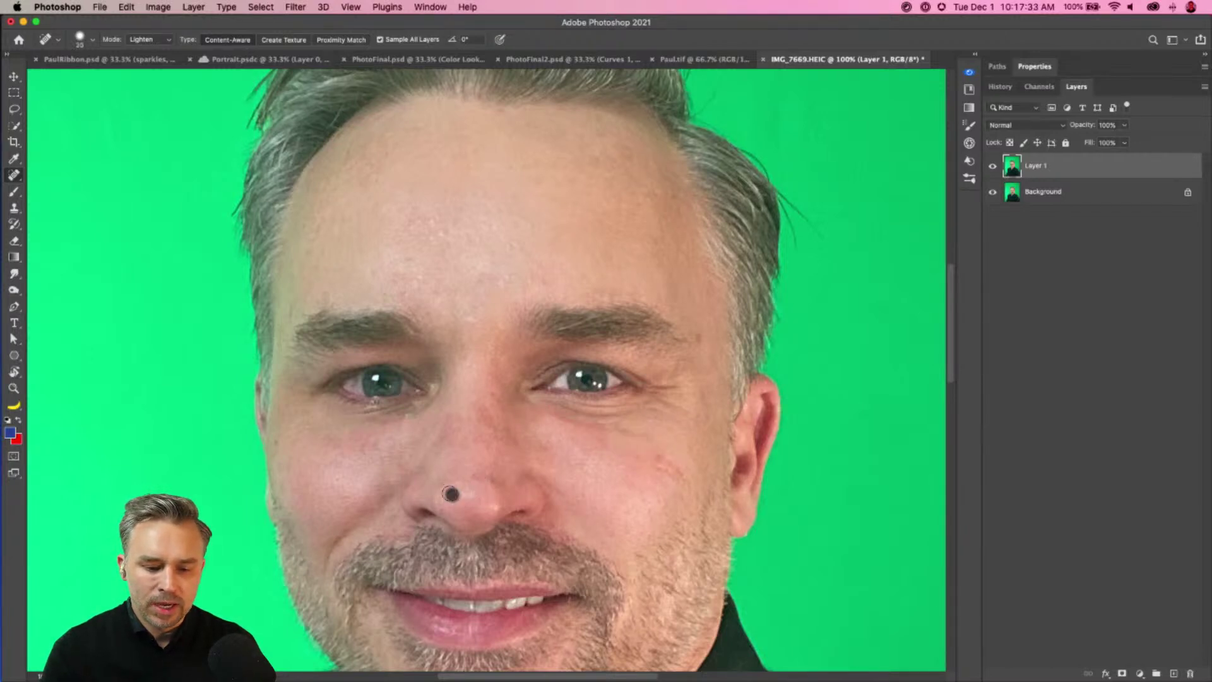
- Switch the Spot Healing Brush to Darken mode and heal the highlights on the nose tip with a 25-pixel brush
{"action": "left_click", "coordinate": [145, 39]}
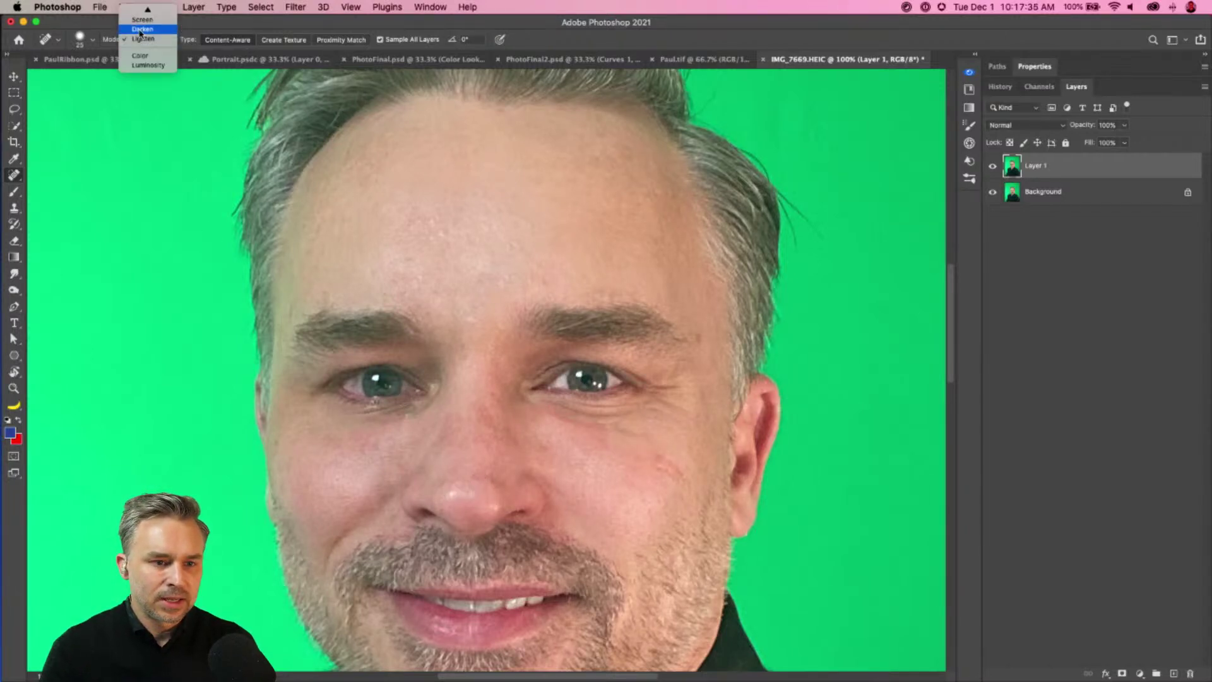
{"action": "left_click", "coordinate": [142, 36]}
{"action": "left_click_drag", "start_coordinate": [473, 495], "coordinate": [455, 493]}
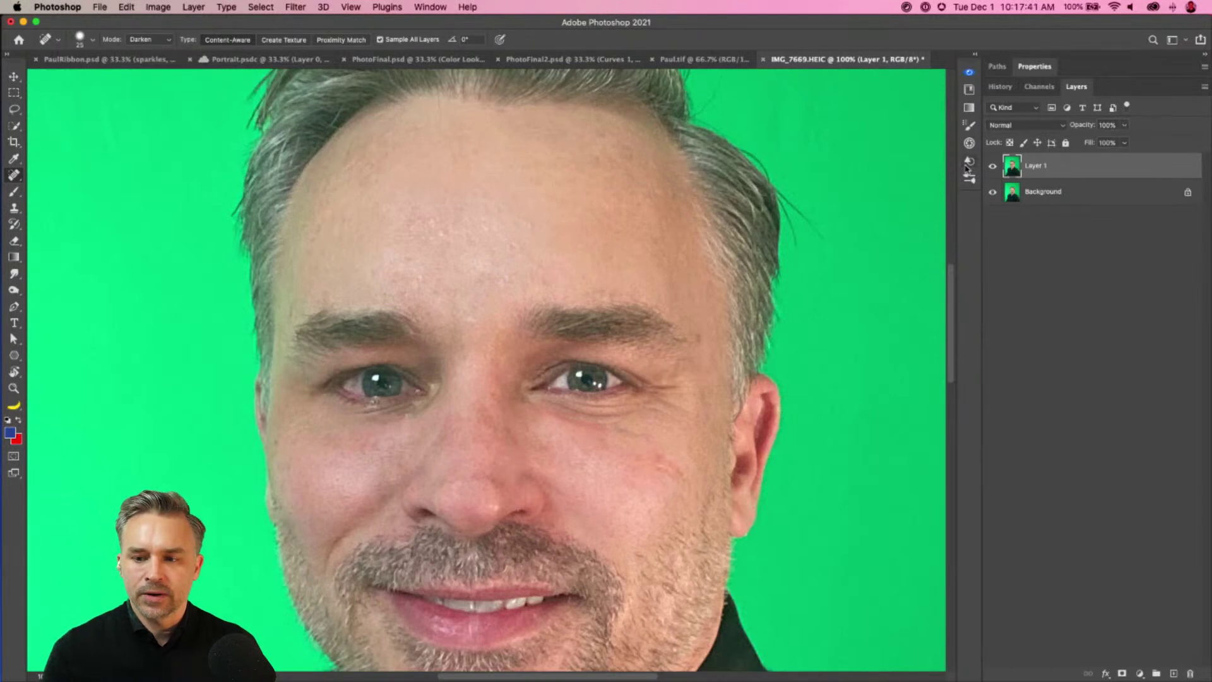
- Compare the retouched skin with the original by toggling Layer 1's visibility, and examine the whole face
{"action": "left_click", "coordinate": [993, 167]}
{"action": "left_click", "coordinate": [993, 167]}
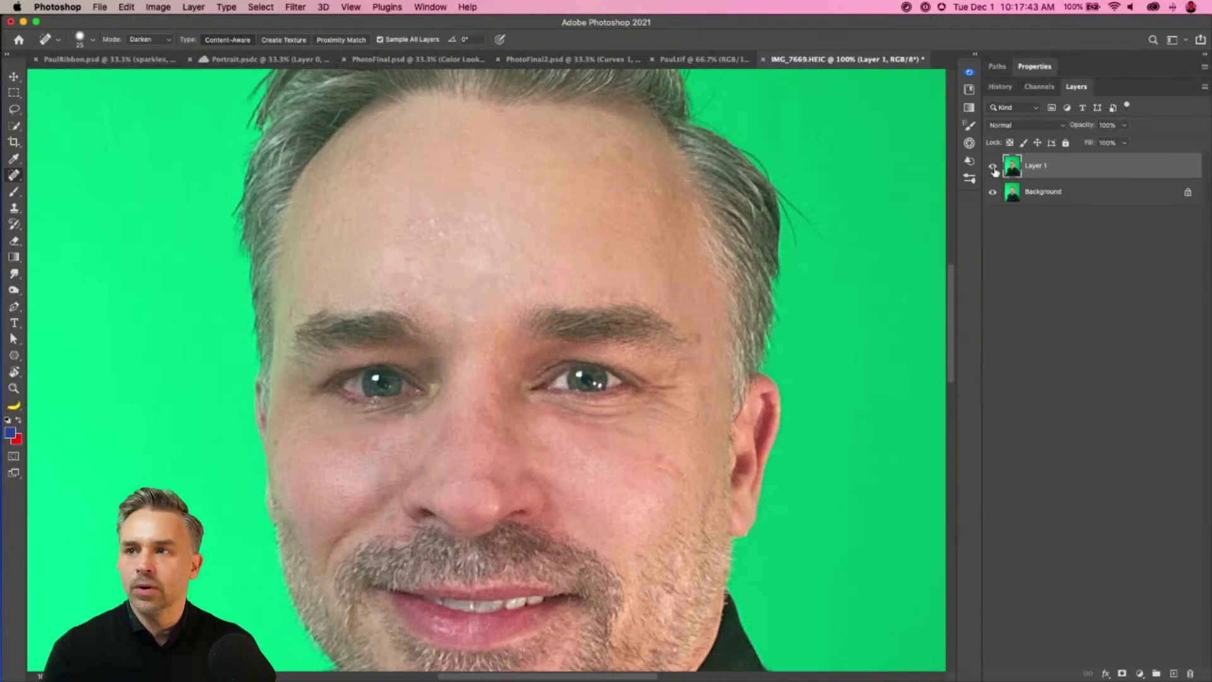
{"action": "left_click", "coordinate": [993, 167]}
{"action": "left_click", "coordinate": [993, 167]}
{"action": "left_click", "coordinate": [993, 167]}
{"action": "left_click", "coordinate": [993, 168]}
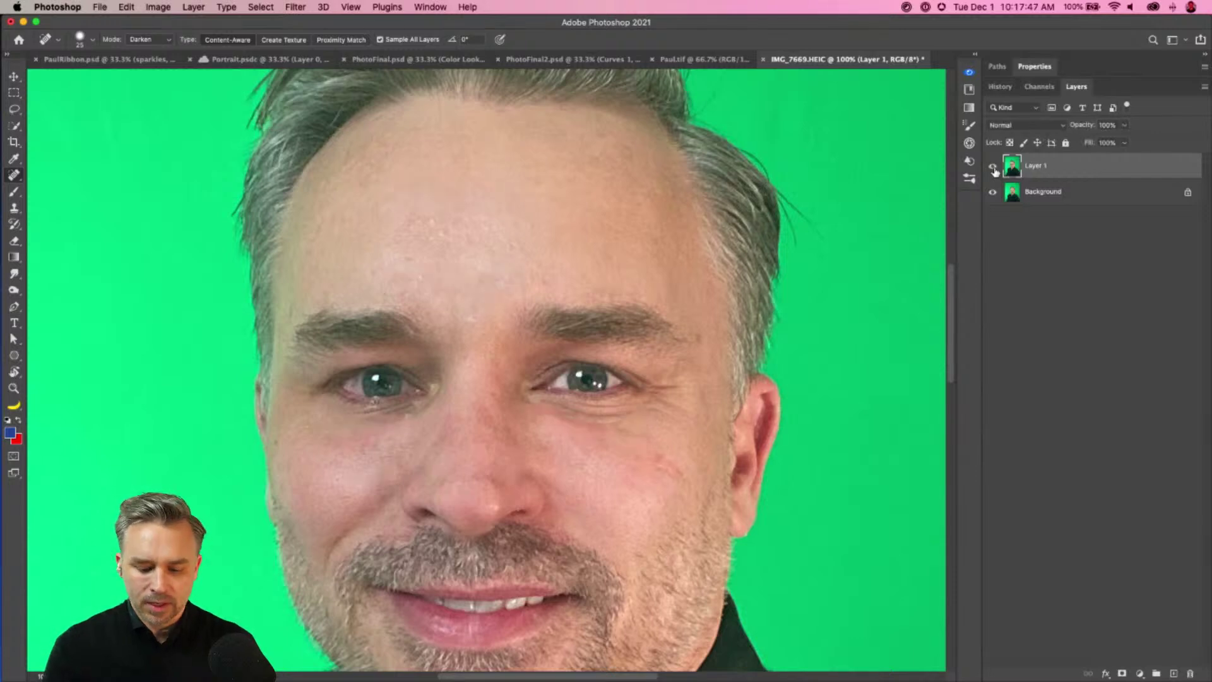
{"action": "key", "text": "super+minus"}
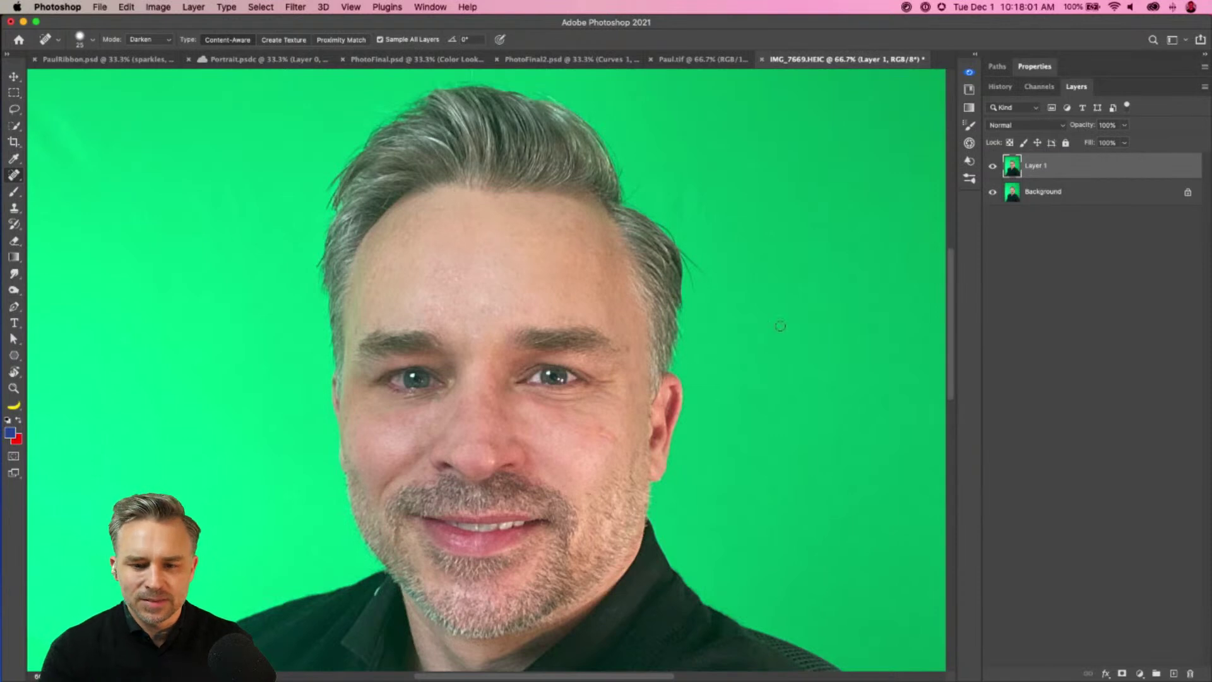
{"action": "scroll", "coordinate": [678, 241], "scroll_direction": "down", "scroll_amount": 3}
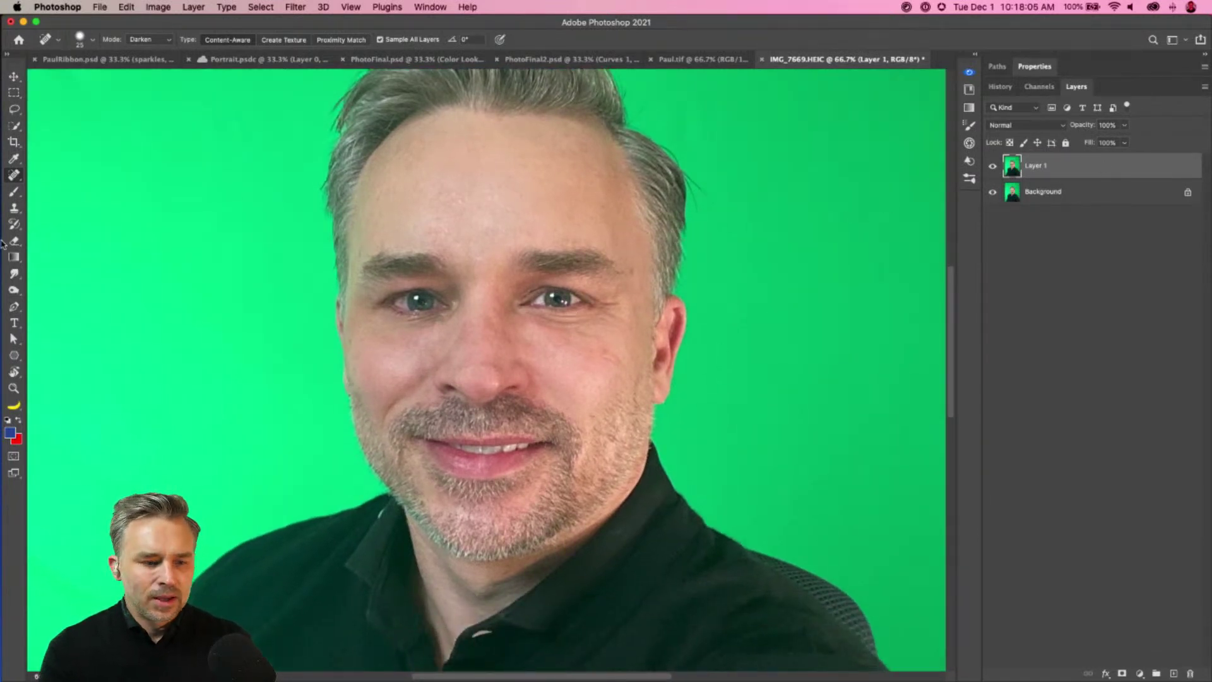
- Activate the Dodge tool with a brush size of 100 pixels for work on the eyes
{"action": "left_click", "coordinate": [15, 277]}
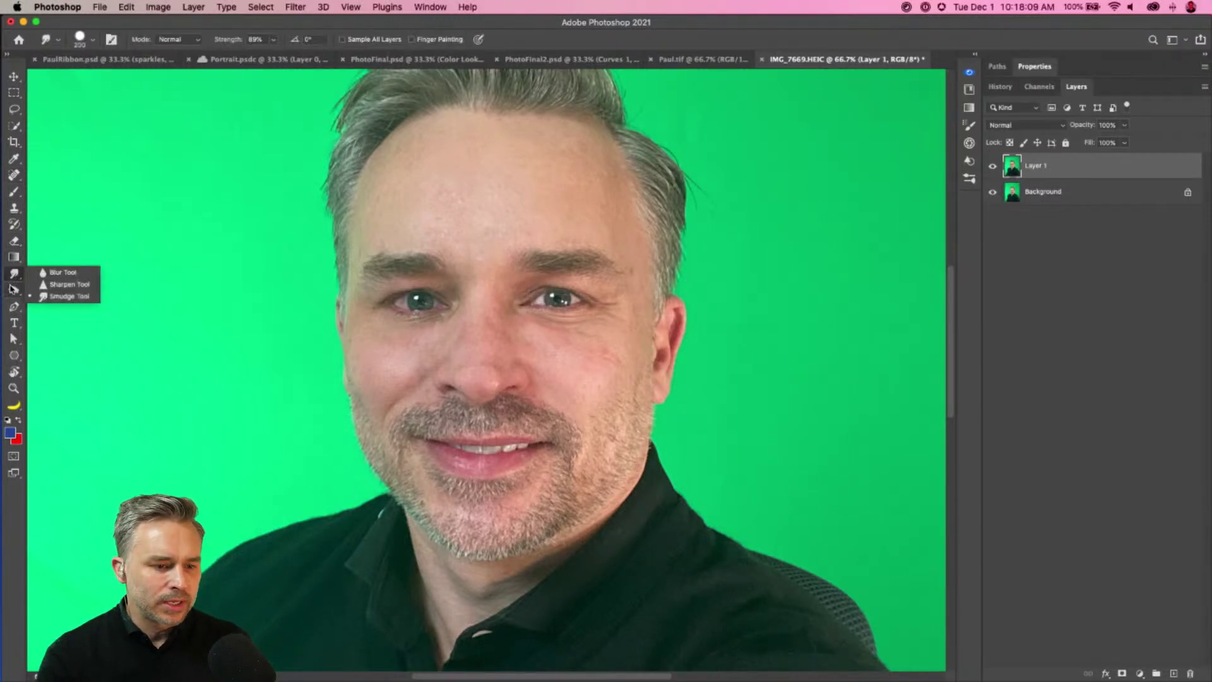
{"action": "left_click", "coordinate": [13, 289]}
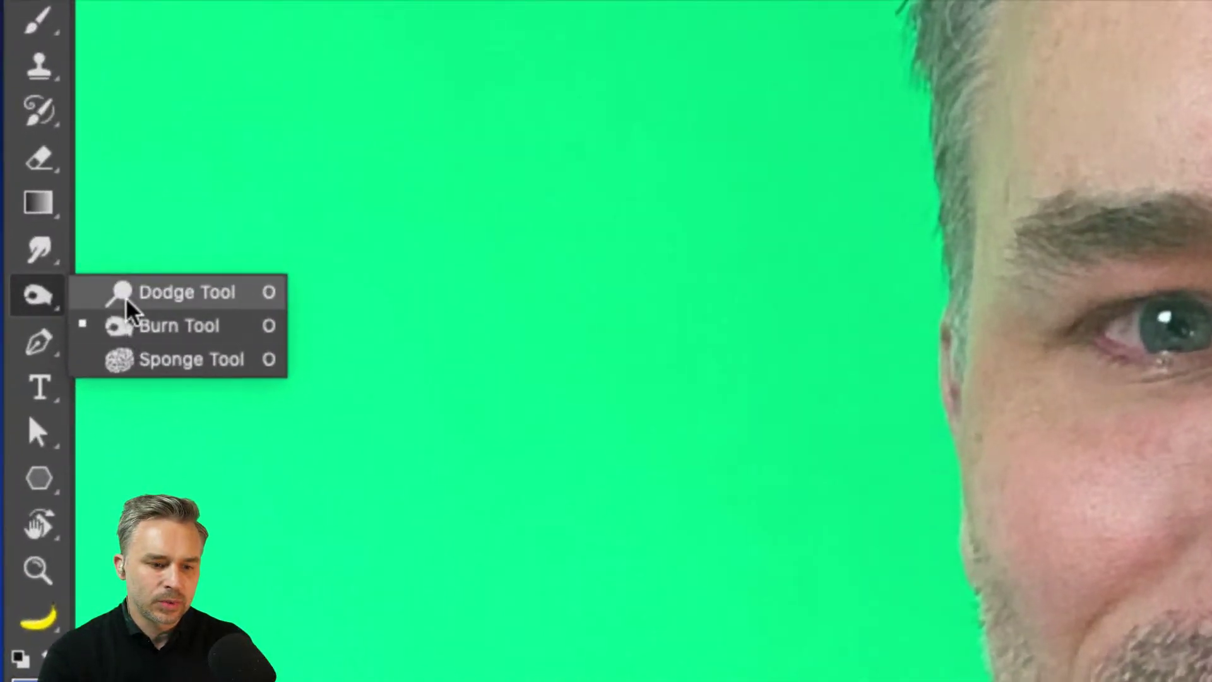
{"action": "left_click", "coordinate": [129, 308]}
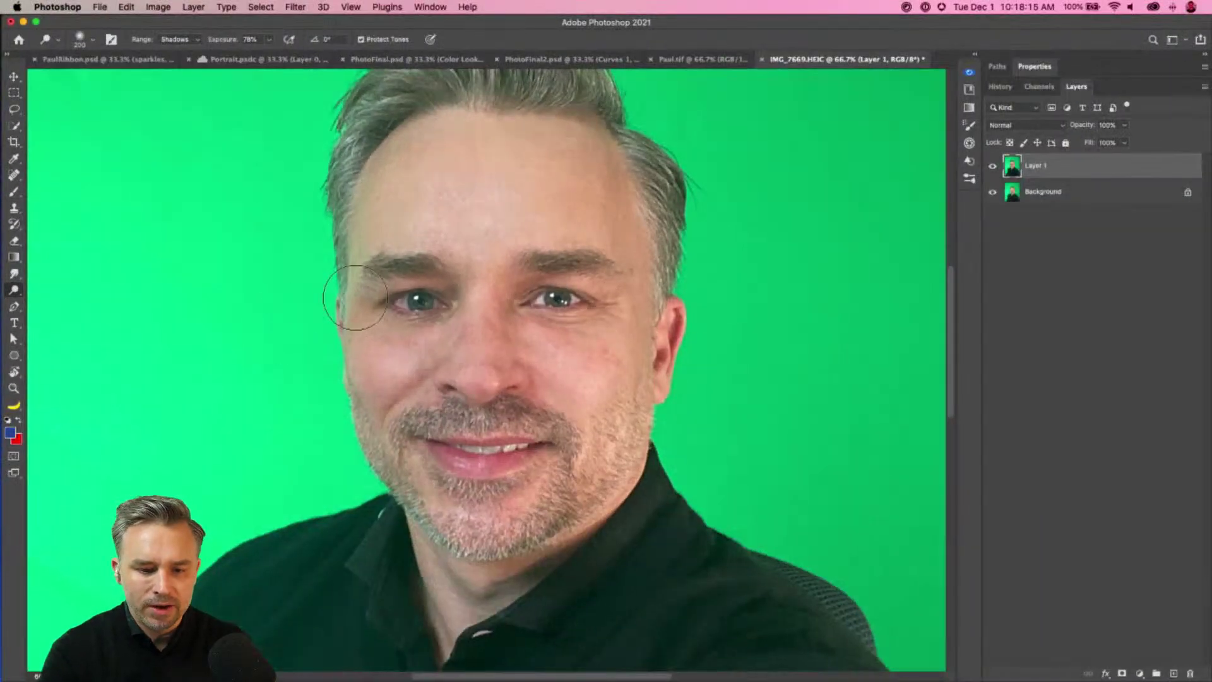
{"action": "key", "text": "super+equal"}
{"action": "key", "text": "super+equal"}
{"action": "scroll", "coordinate": [366, 346], "scroll_direction": "up", "scroll_amount": 5}
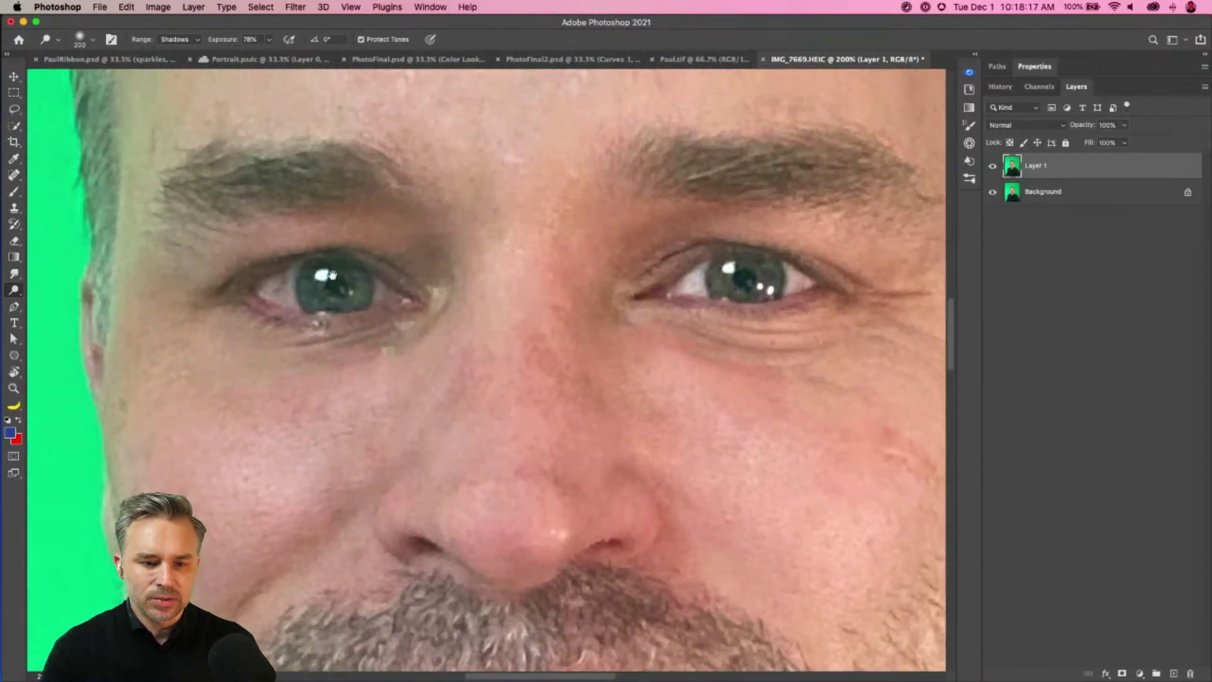
{"action": "key", "text": "bracketleft"}
{"action": "key", "text": "bracketleft"}
{"action": "key", "text": "bracketleft"}
{"action": "key", "text": "bracketleft"}
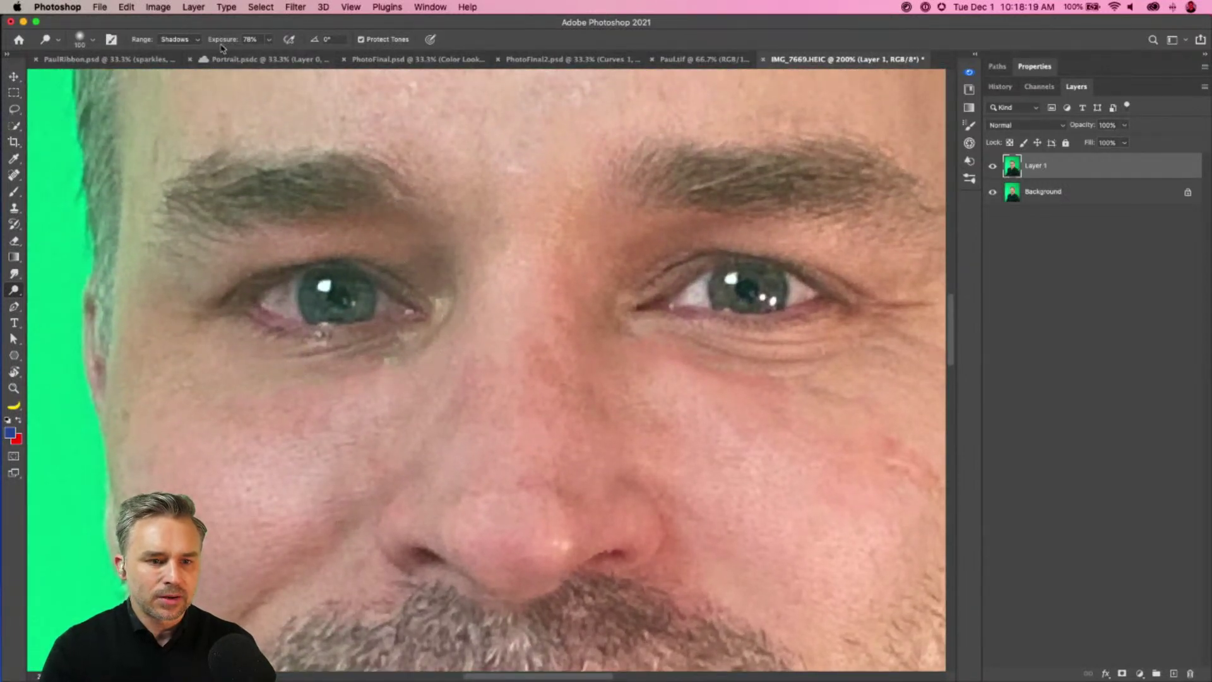
- Set the Dodge tool's range to Midtones and undo the trial stroke beside the eye
{"action": "left_click", "coordinate": [188, 42]}
{"action": "left_click", "coordinate": [183, 40]}
{"action": "left_click", "coordinate": [183, 42]}
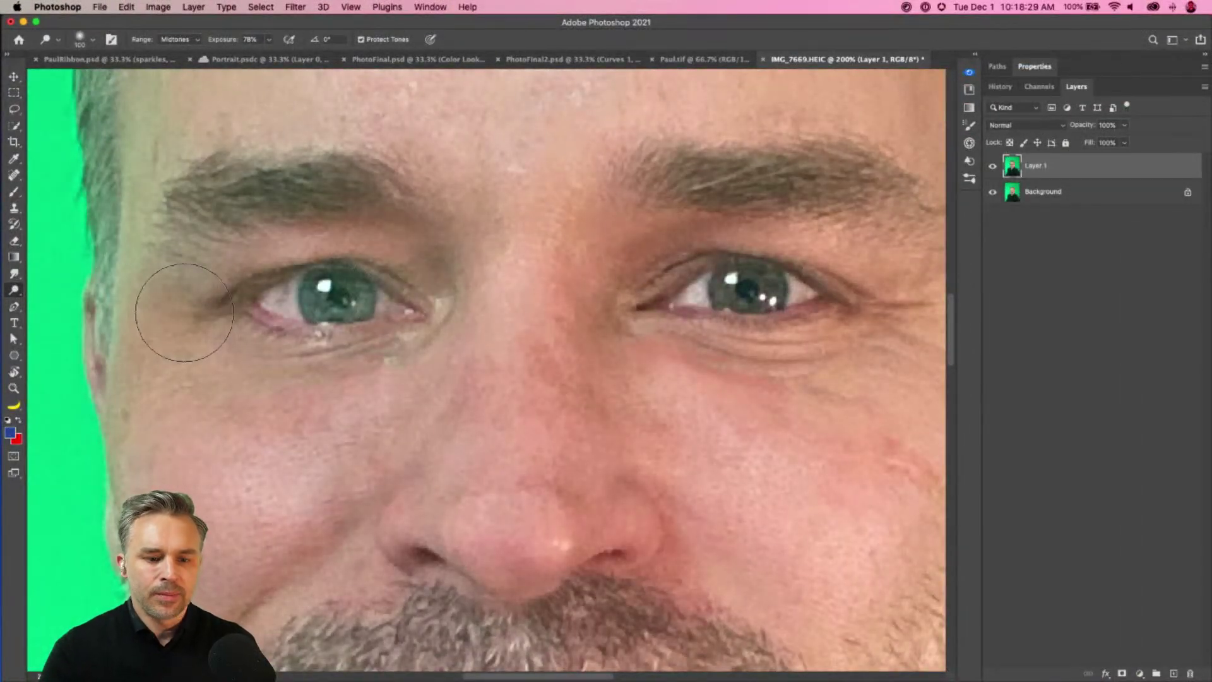
{"action": "key", "text": "super+z"}
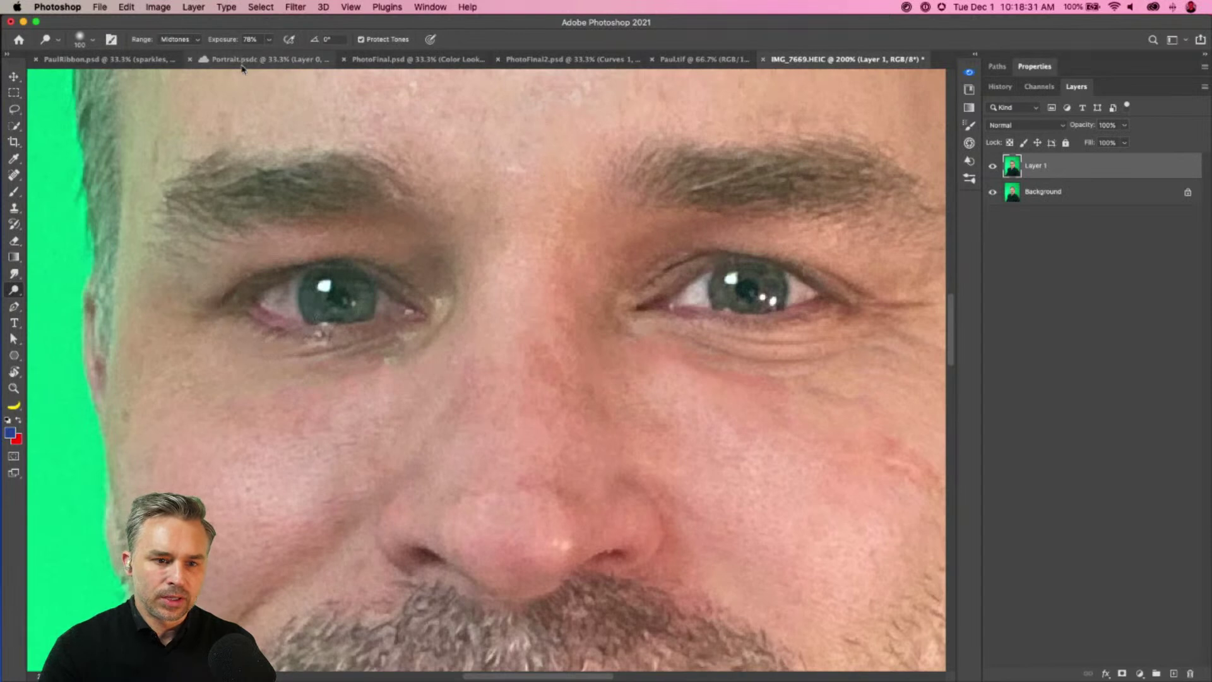
- Lower the Dodge exposure to 47% and brighten both eyes with a brush reduced to 70 pixels
{"action": "left_click_drag", "start_coordinate": [224, 42], "coordinate": [204, 43]}
{"action": "key", "text": "bracketleft"}
{"action": "key", "text": "bracketleft"}
{"action": "key", "text": "bracketleft"}
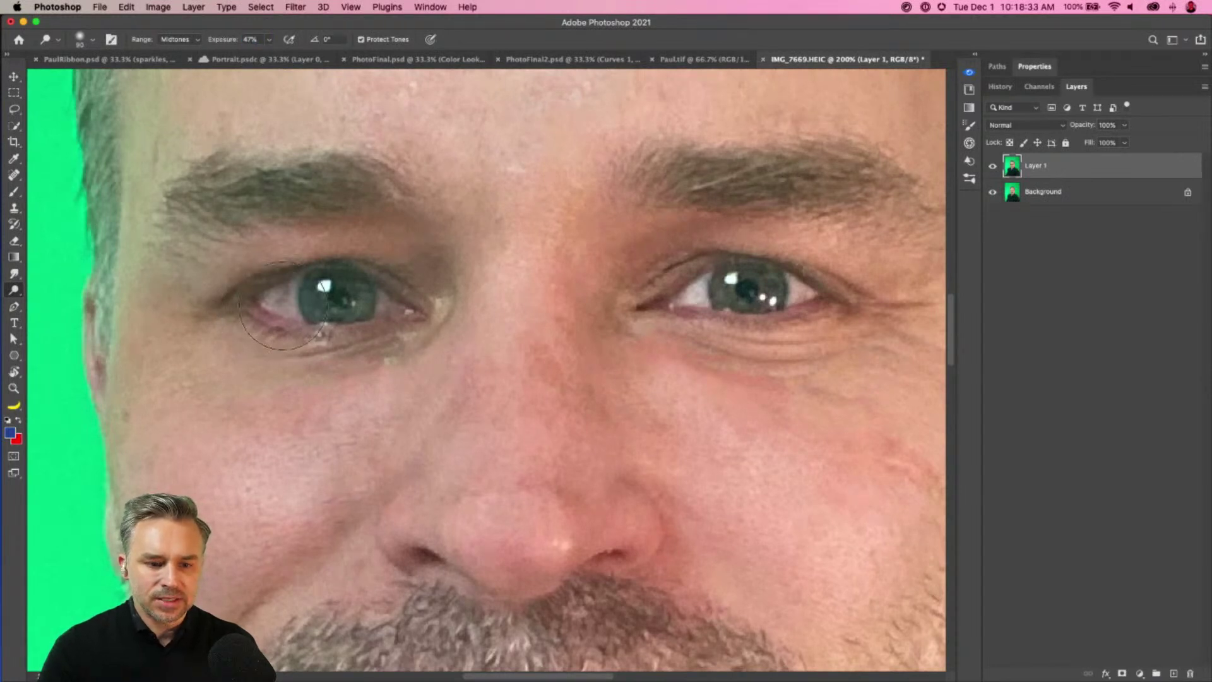
{"action": "mouse_move", "coordinate": [286, 301]}
{"action": "left_mouse_down"}
{"action": "mouse_move", "coordinate": [362, 292]}
{"action": "mouse_move", "coordinate": [410, 309]}
{"action": "left_mouse_up"}
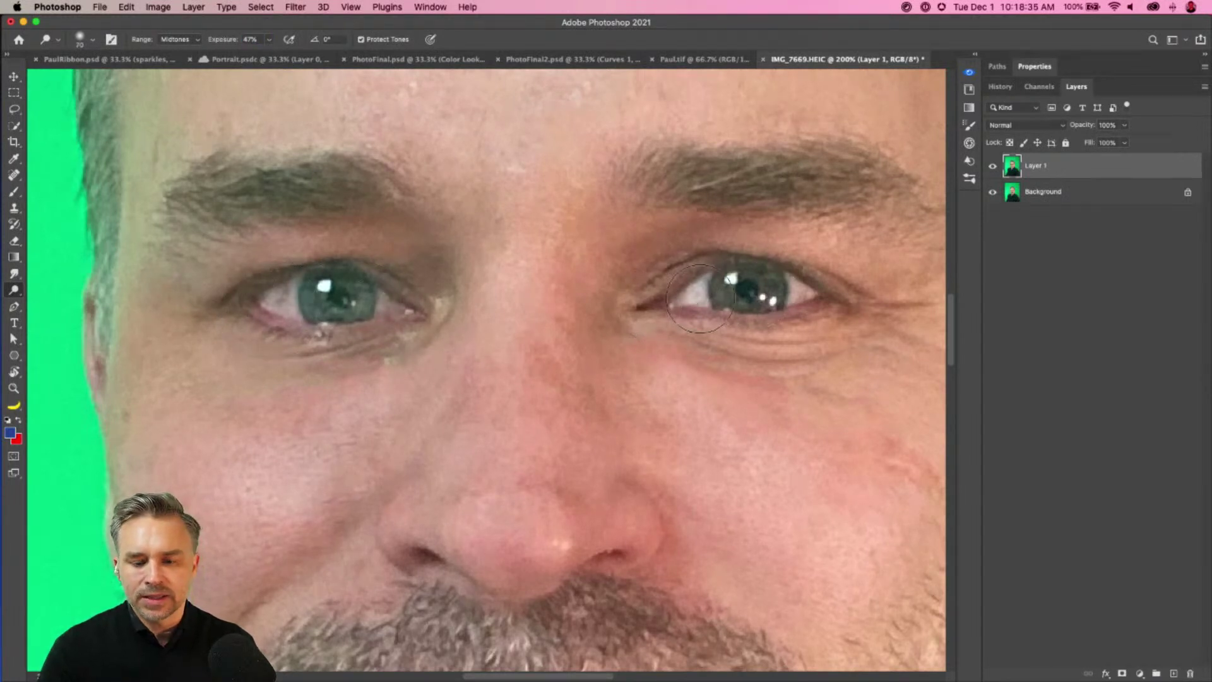
{"action": "left_click_drag", "start_coordinate": [694, 296], "coordinate": [805, 302]}
{"action": "key", "text": "super+minus"}
{"action": "key", "text": "super+minus"}
{"action": "key", "text": "super+minus"}
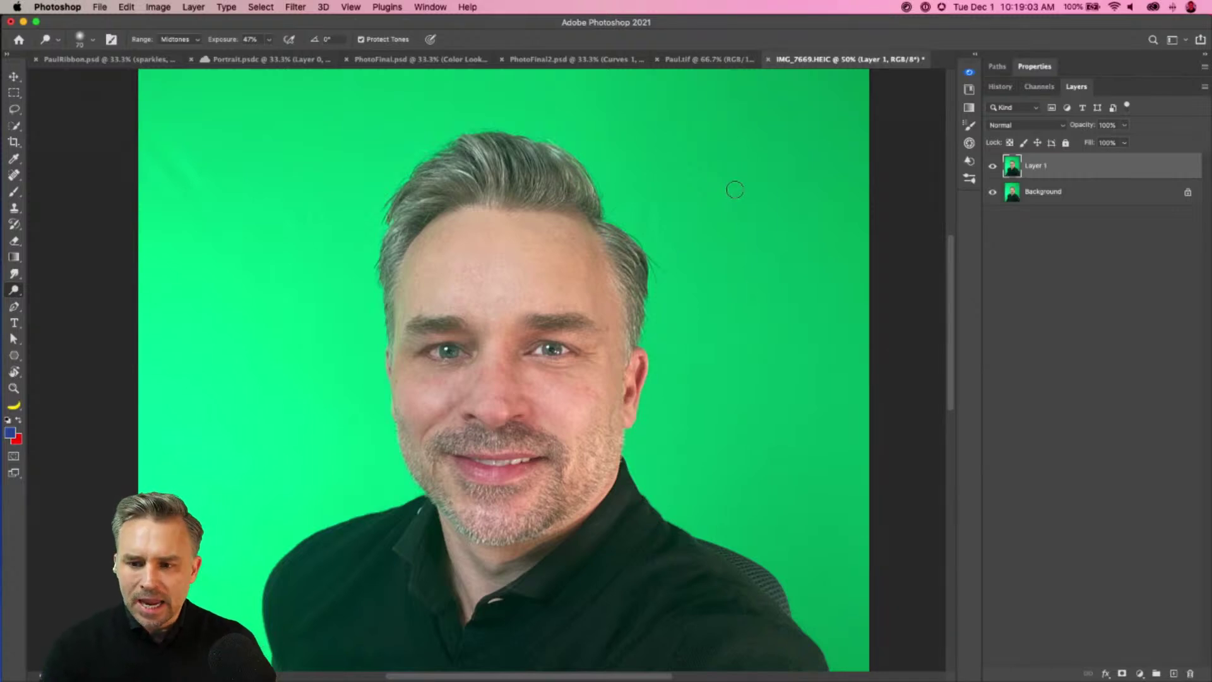
- Make Layer 1 the active layer and open it in the Camera Raw Filter
{"action": "scroll", "coordinate": [549, 351], "scroll_direction": "down", "scroll_amount": 3}
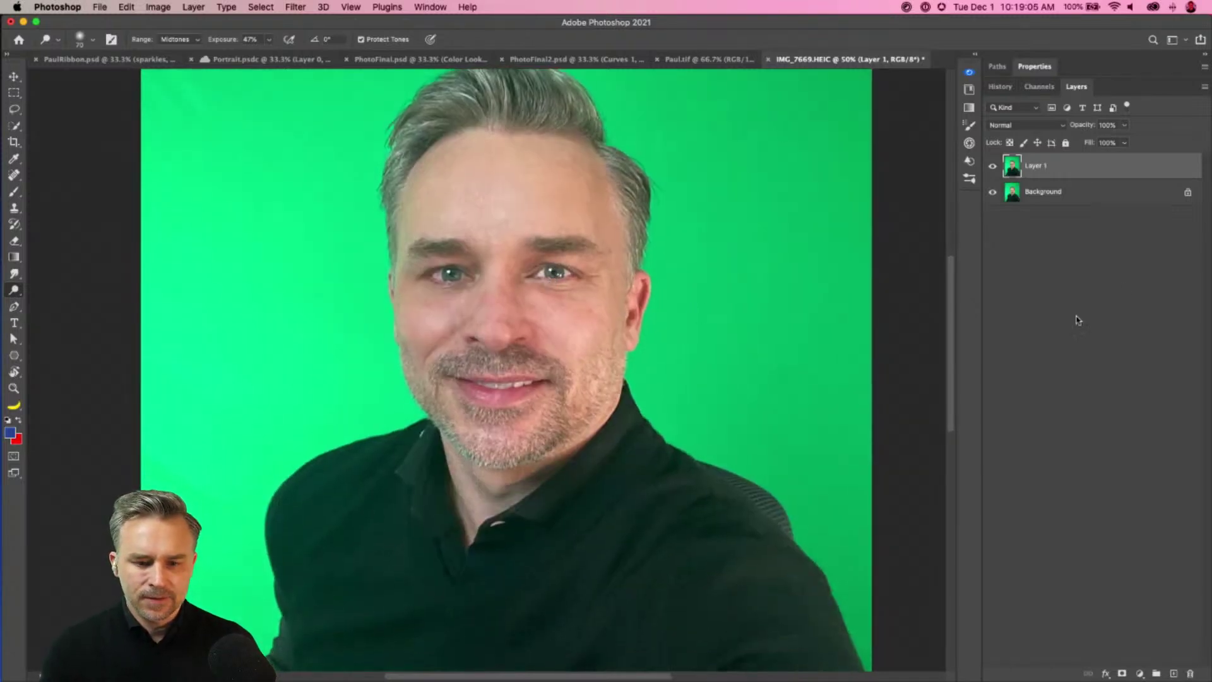
{"action": "left_click", "coordinate": [1044, 215]}
{"action": "scroll", "coordinate": [531, 289], "scroll_direction": "up", "scroll_amount": 2}
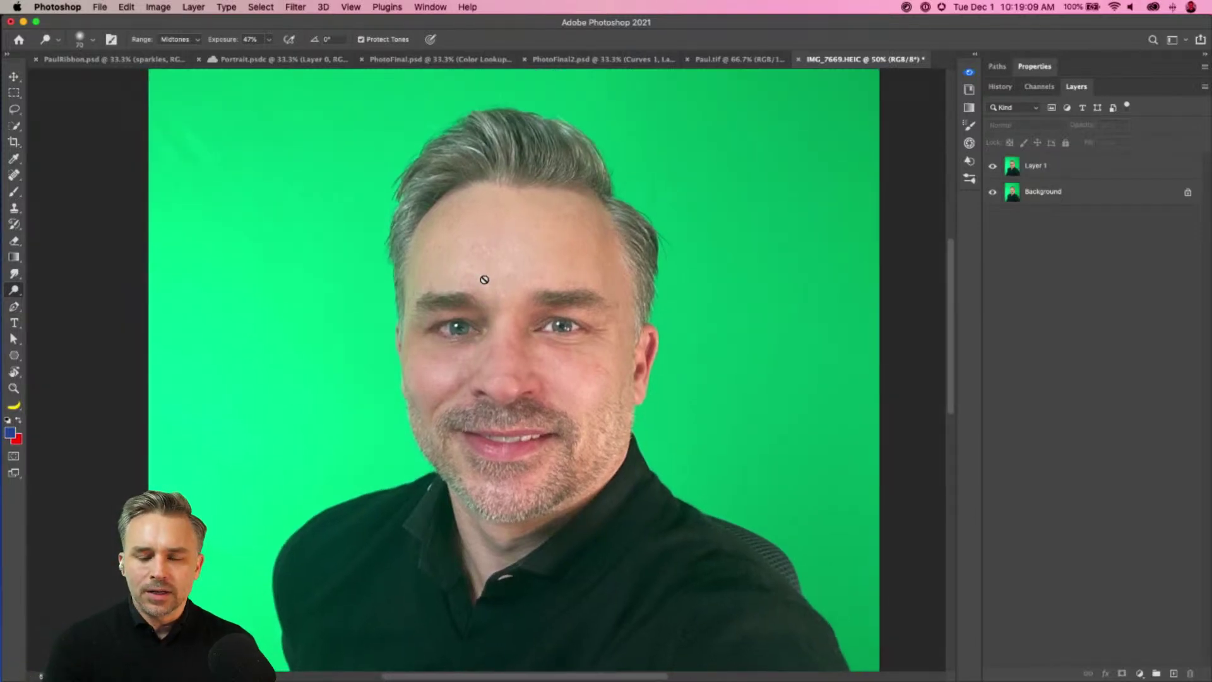
{"action": "key", "text": "super+equal"}
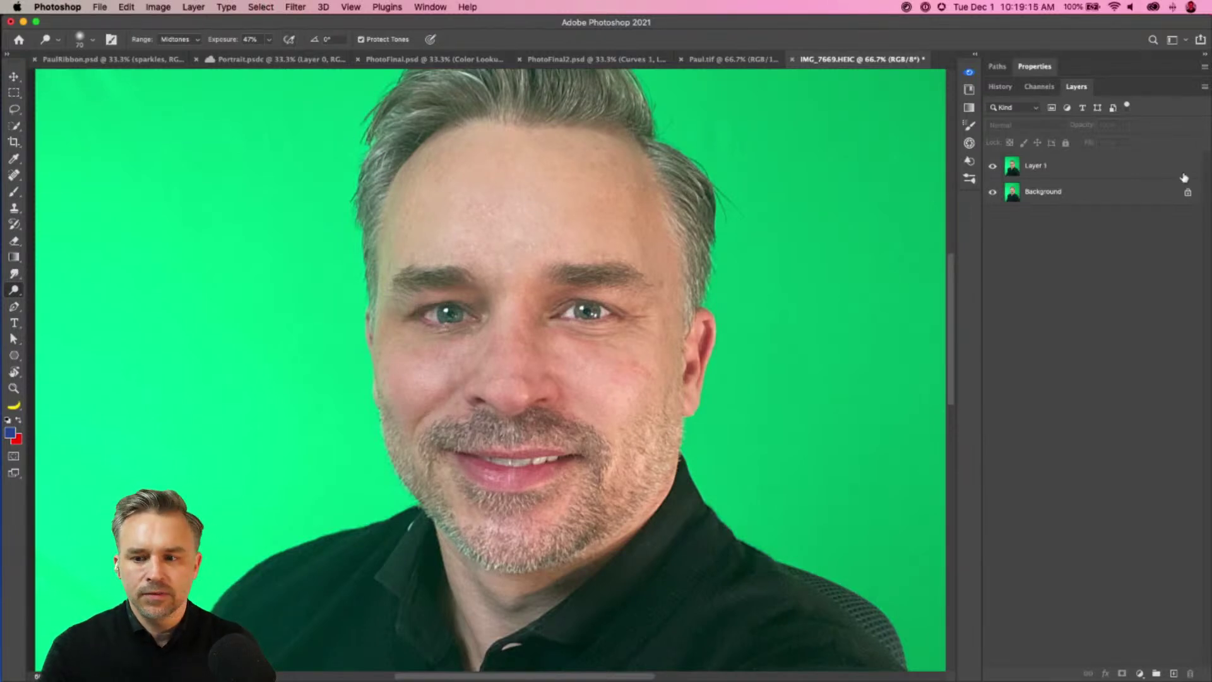
{"action": "left_click", "coordinate": [1068, 176]}
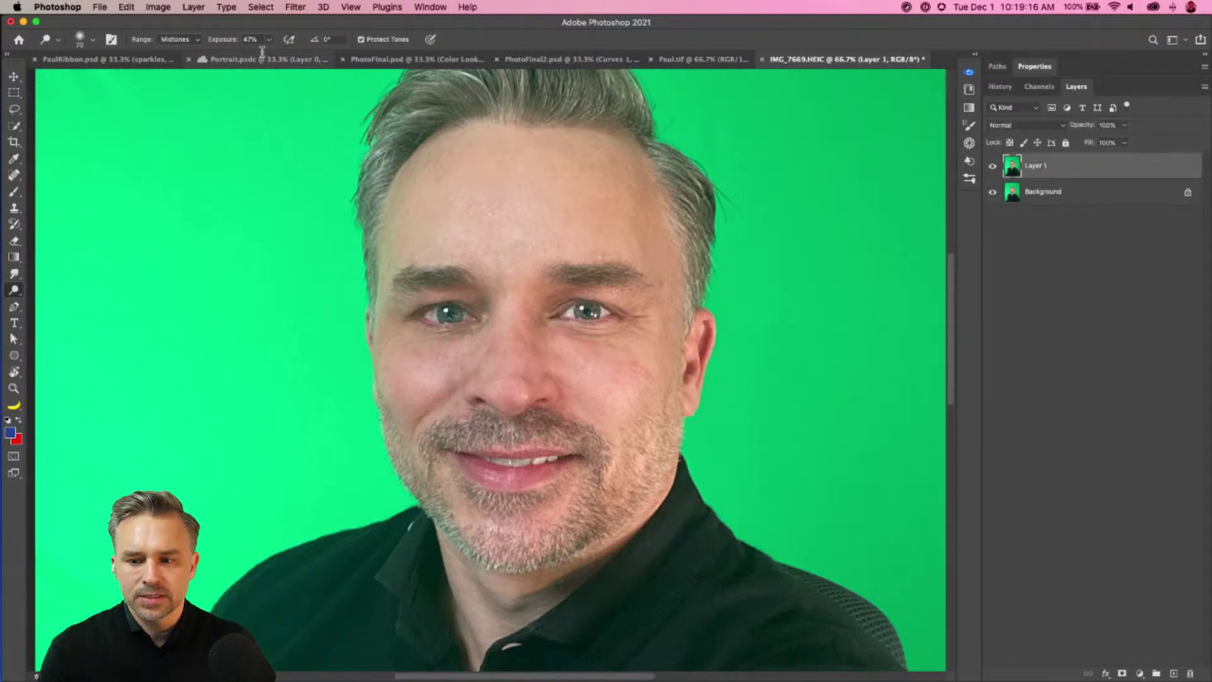
{"action": "left_click", "coordinate": [292, 7]}
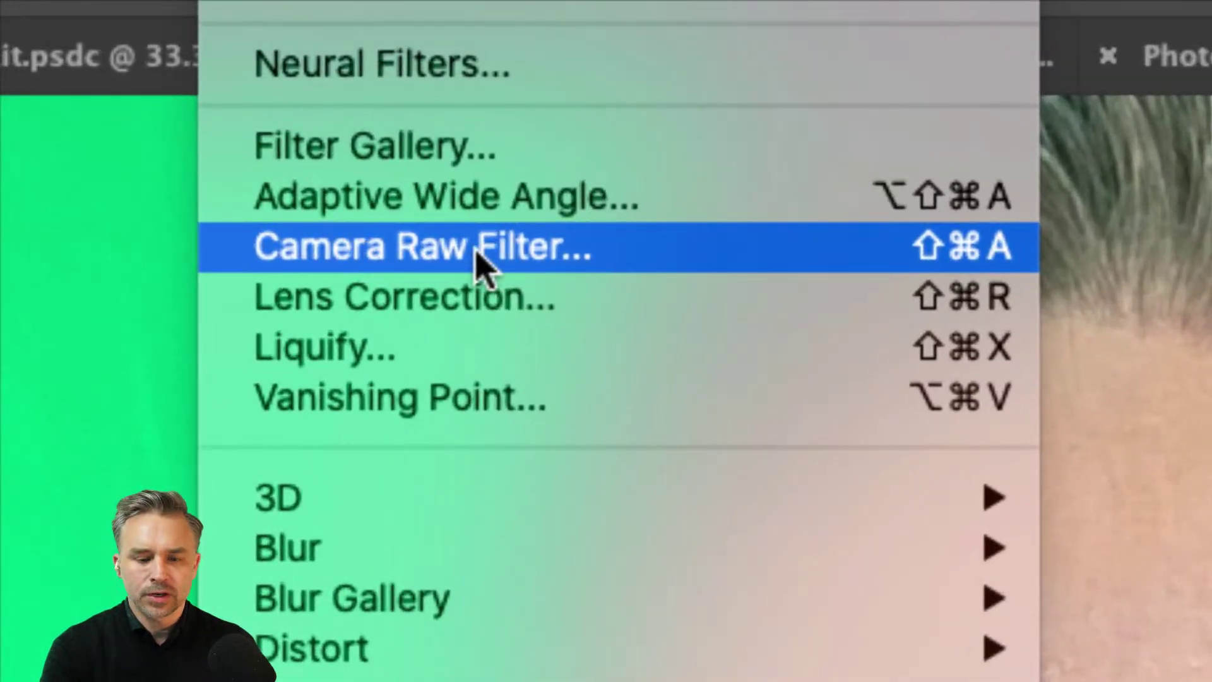
{"action": "left_click", "coordinate": [478, 259]}
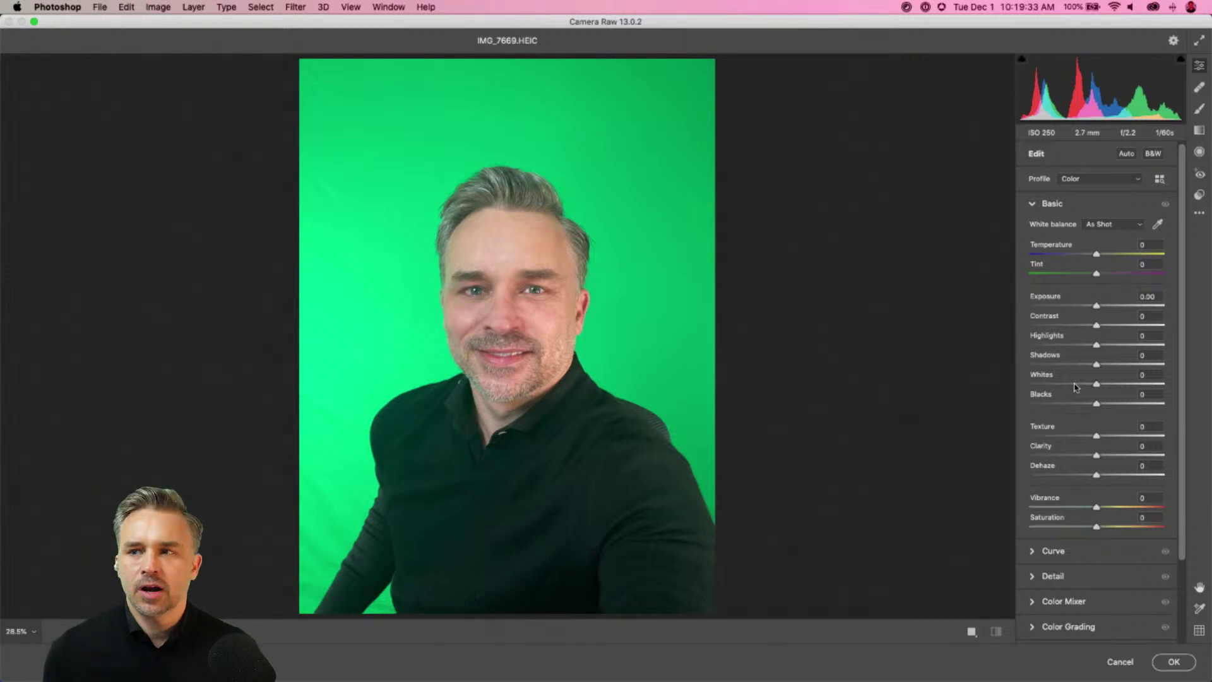
- Warm the portrait by setting the Camera Raw temperature to +7
{"action": "left_click_drag", "start_coordinate": [1094, 254], "coordinate": [1101, 256]}
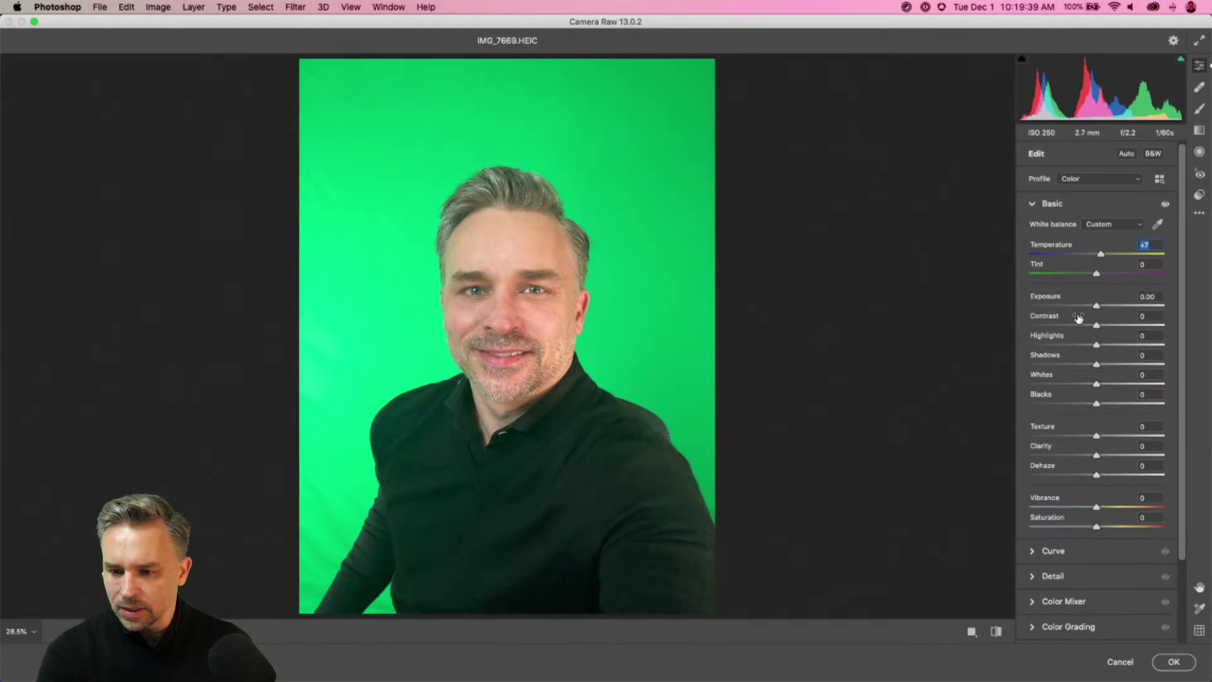
{"action": "left_click", "coordinate": [1098, 309]}
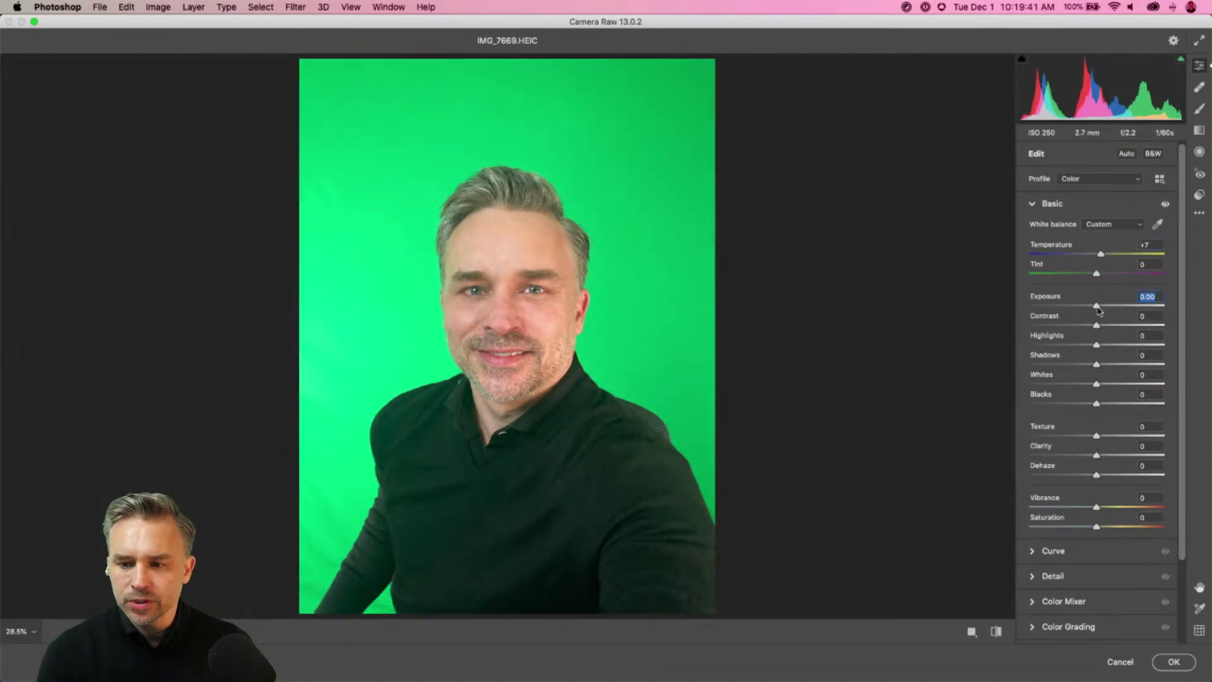
{"action": "scroll", "coordinate": [1082, 415], "scroll_direction": "down", "scroll_amount": 1}
{"action": "scroll", "coordinate": [1082, 415], "scroll_direction": "down", "scroll_amount": 3}
{"action": "scroll", "coordinate": [1082, 415], "scroll_direction": "up", "scroll_amount": 3}
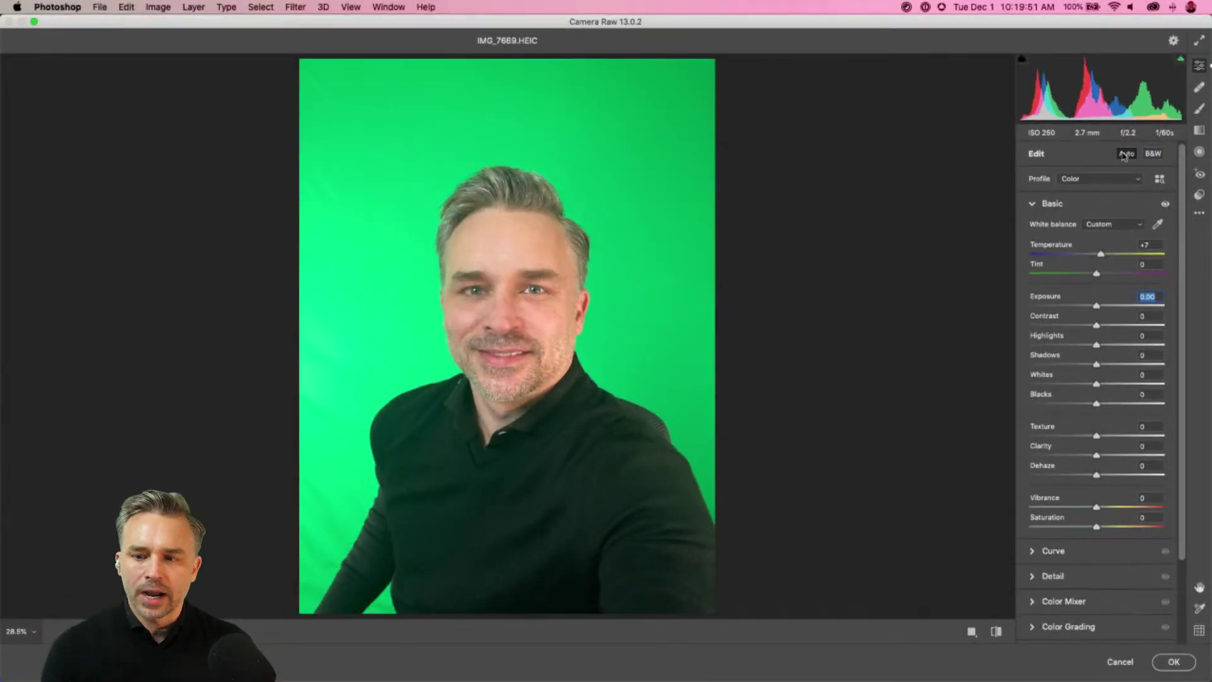
- Try the automatic tone adjustment on the portrait and revert it
{"action": "left_click", "coordinate": [1124, 154]}
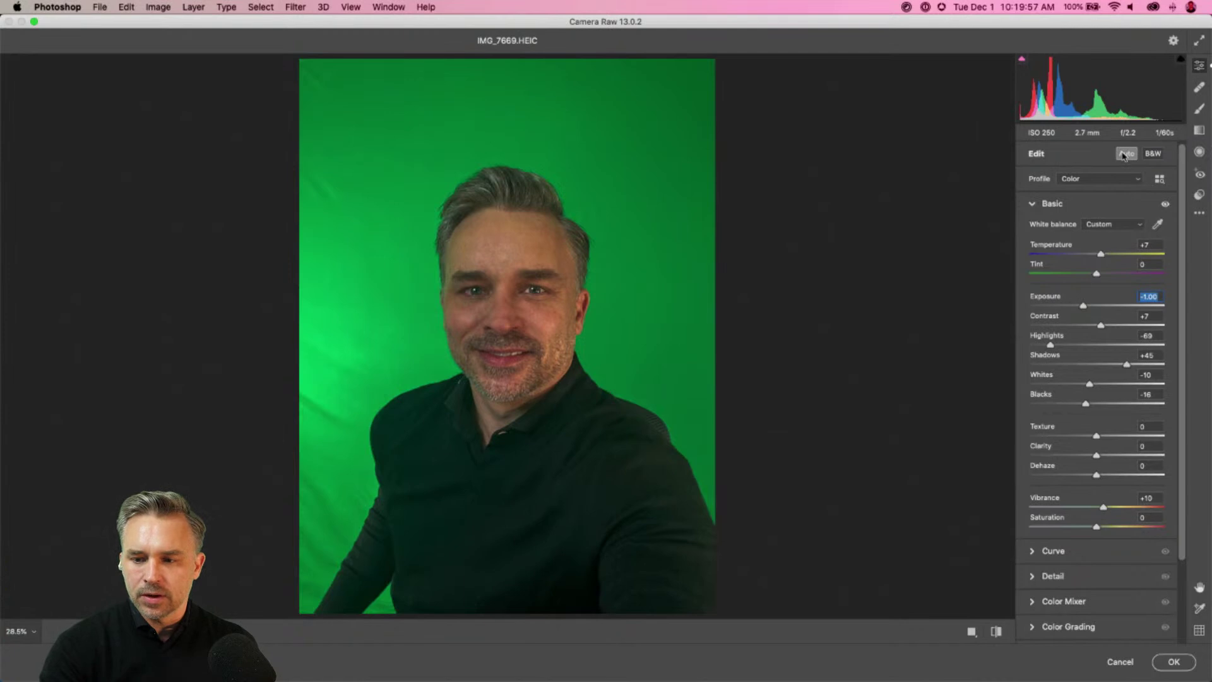
{"action": "left_click", "coordinate": [1124, 154]}
- Test a strong Texture effect on the face, and settle on Texture +1 and Clarity +2
{"action": "scroll", "coordinate": [1043, 411], "scroll_direction": "down", "scroll_amount": 3}
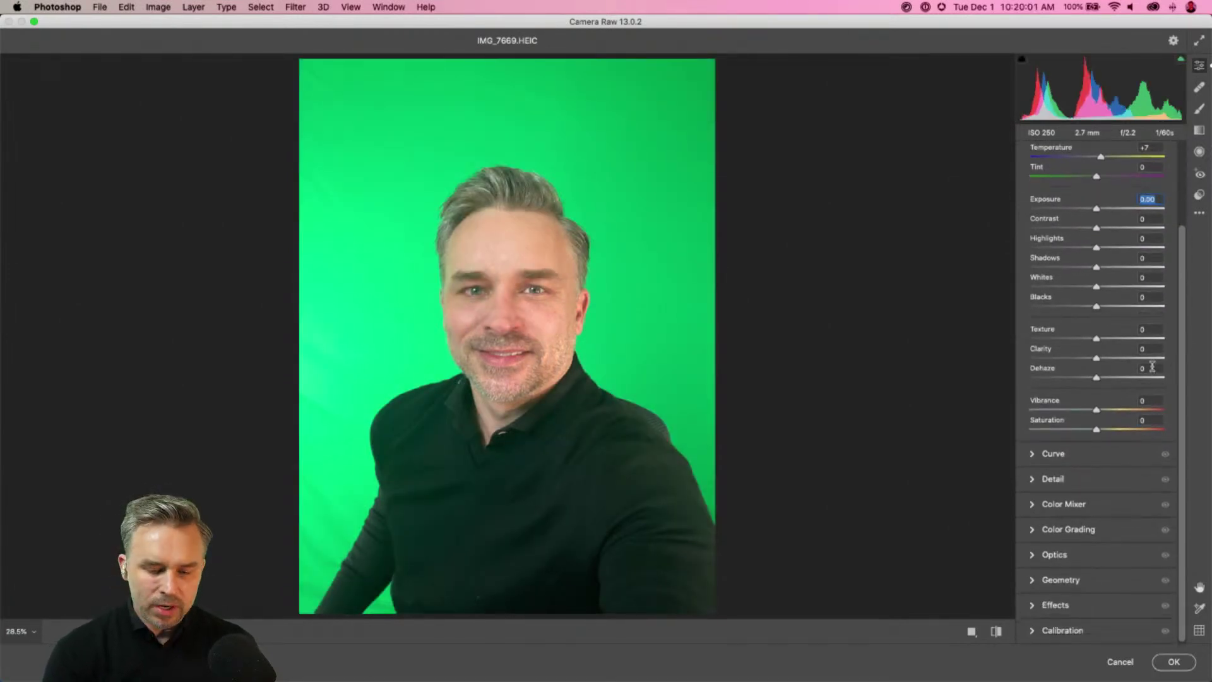
{"action": "key", "text": "super+equal"}
{"action": "key", "text": "super+equal"}
{"action": "key", "text": "super+equal"}
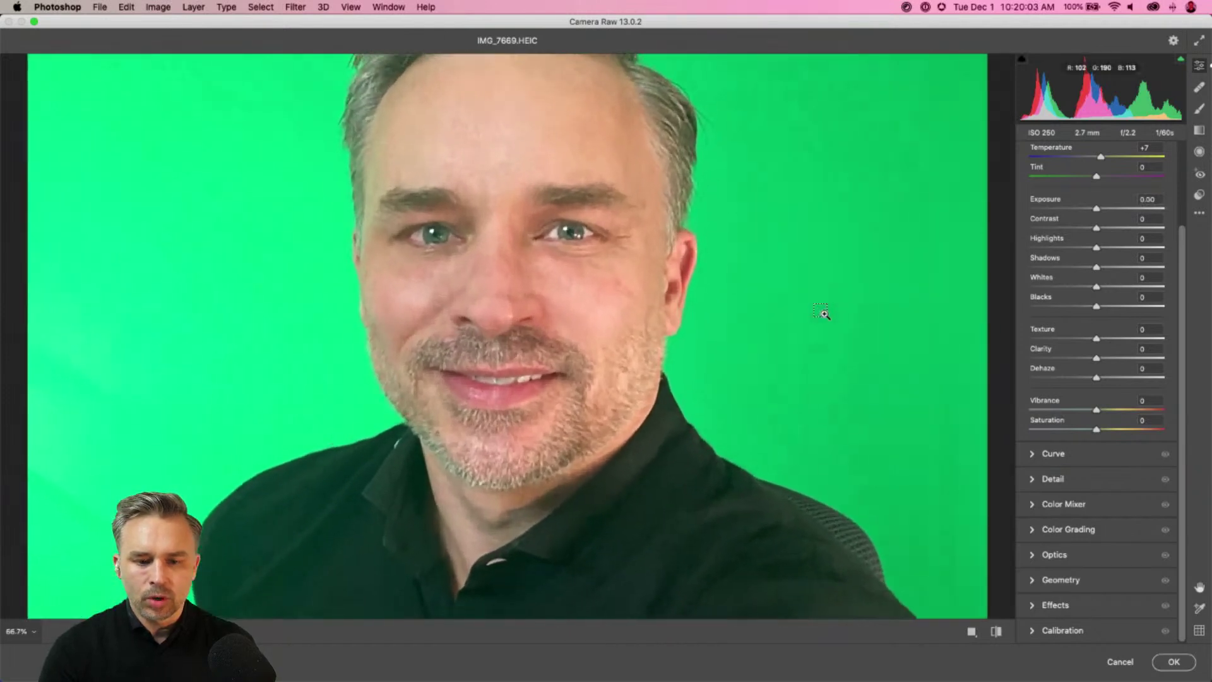
{"action": "key", "text": "super+equal"}
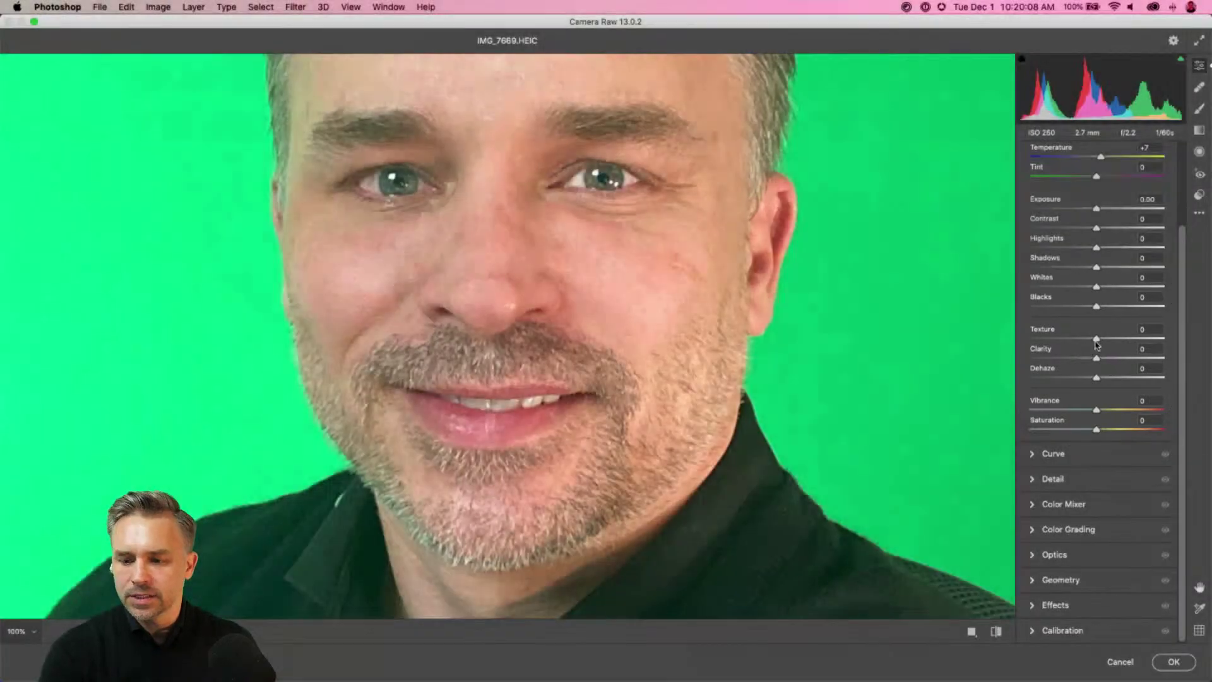
{"action": "left_click_drag", "start_coordinate": [1096, 339], "coordinate": [1210, 342]}
{"action": "left_click_drag", "start_coordinate": [1120, 346], "coordinate": [1097, 339]}
- Try the Sharpening amount in the Detail settings, leave it at 0, and return to the Basic adjustments
{"action": "left_click", "coordinate": [1036, 480]}
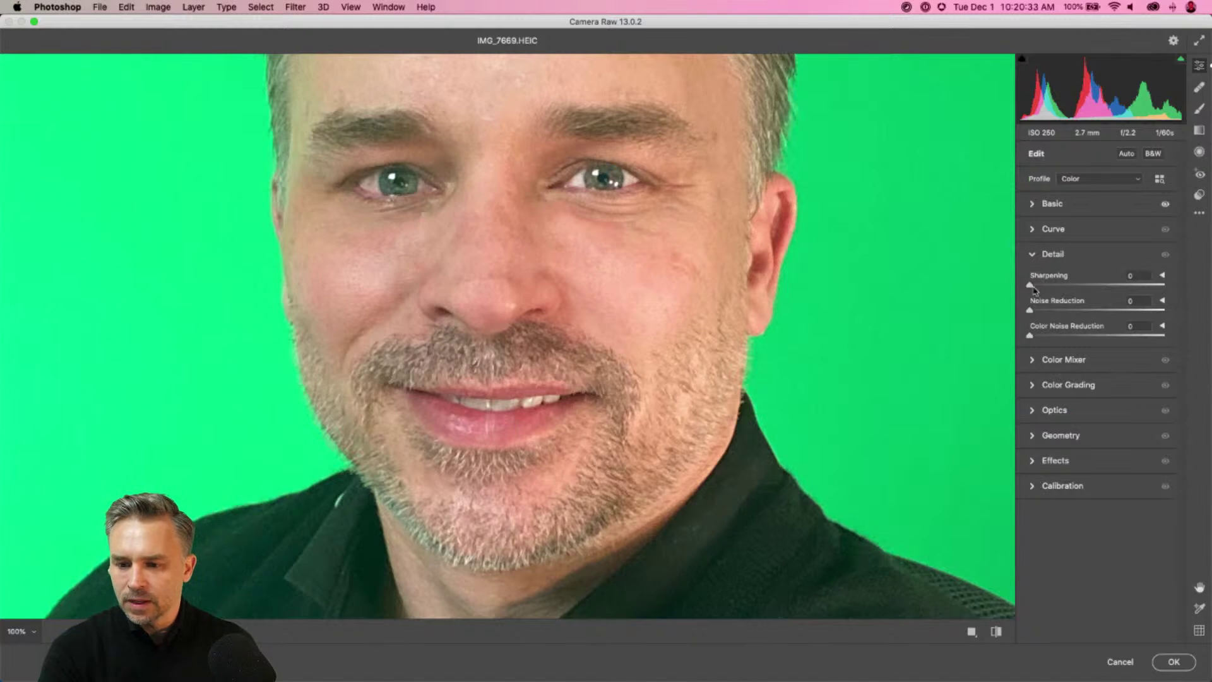
{"action": "left_click_drag", "start_coordinate": [1032, 288], "coordinate": [960, 255]}
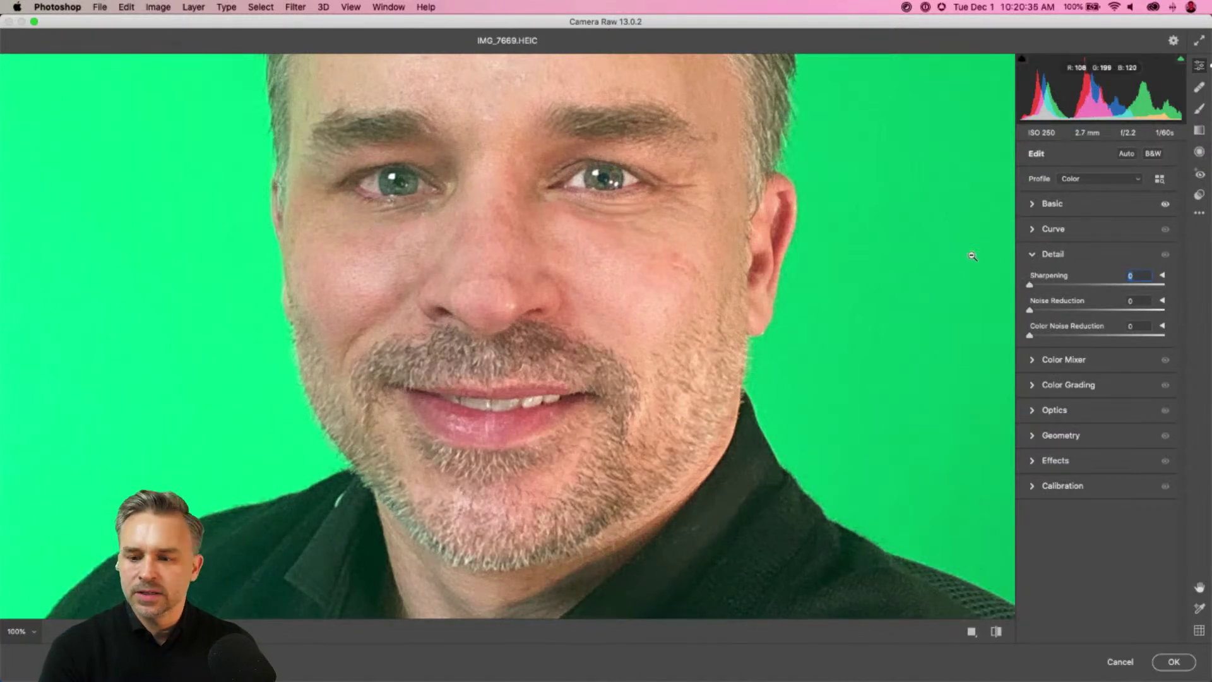
{"action": "left_click", "coordinate": [1032, 204]}
{"action": "left_click", "coordinate": [796, 199], "text": "alt"}
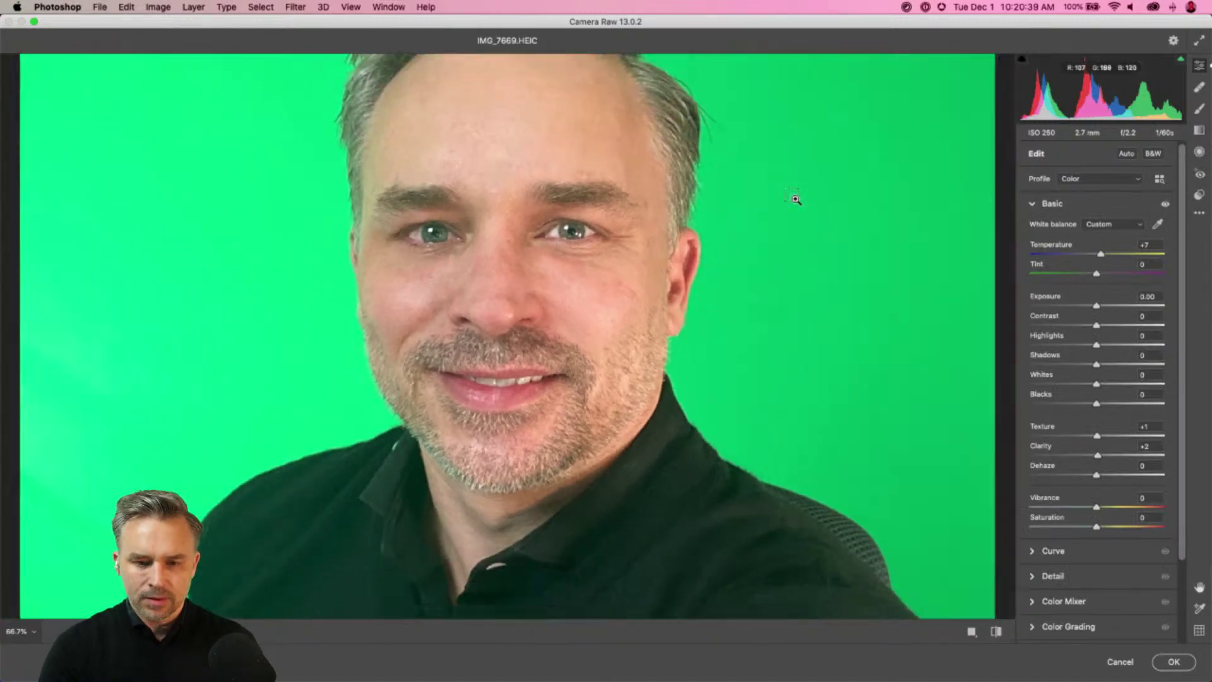
{"action": "scroll", "coordinate": [506, 325], "scroll_direction": "up", "scroll_amount": 3}
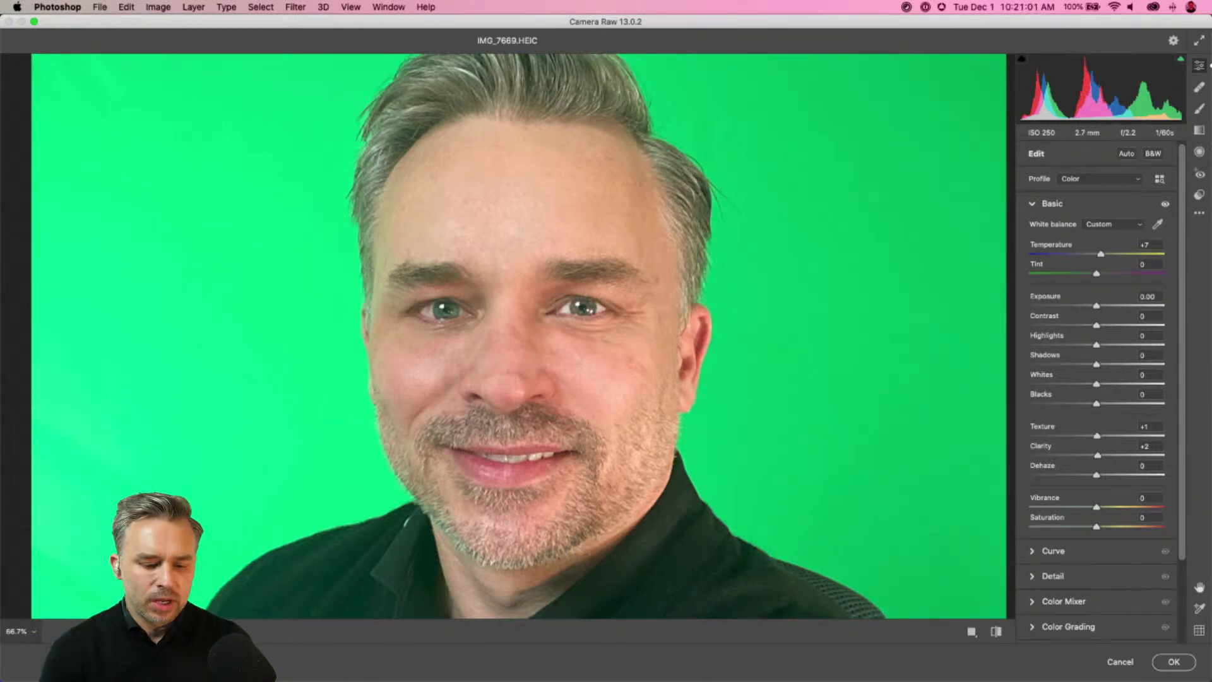
- Switch to Lightroom to look at the portrait being healed there, and return to Photoshop's Camera Raw filter
{"action": "mouse_move", "coordinate": [285, 672]}
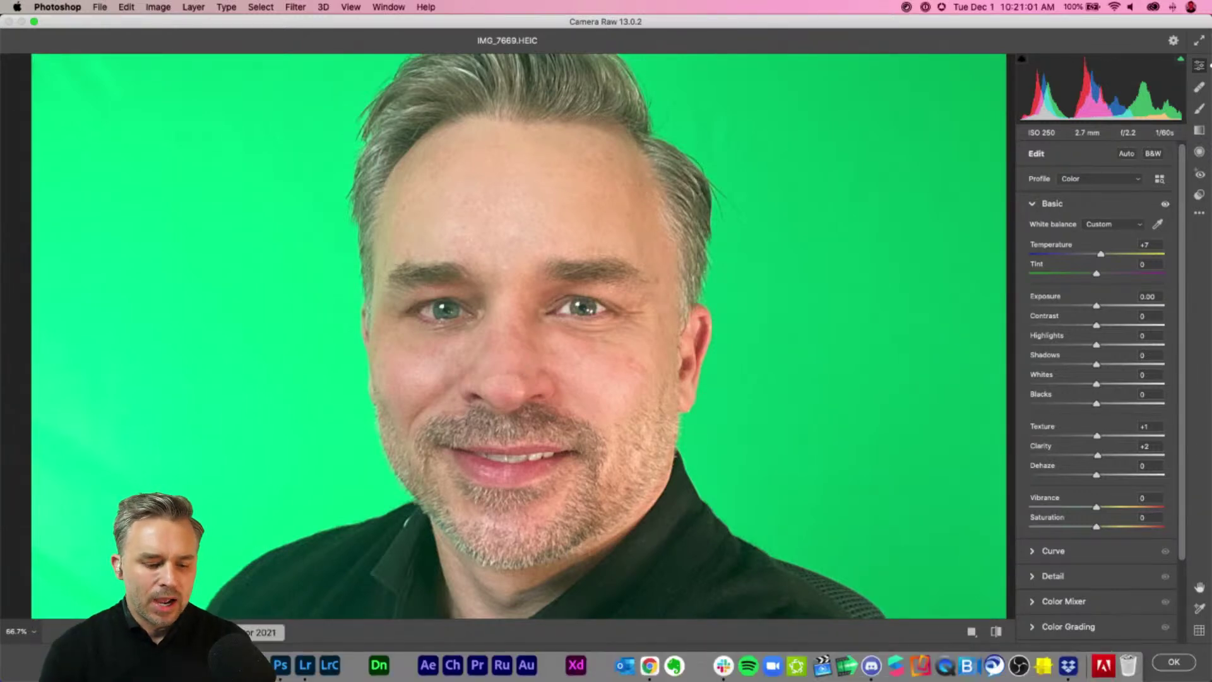
{"action": "left_click", "coordinate": [304, 665]}
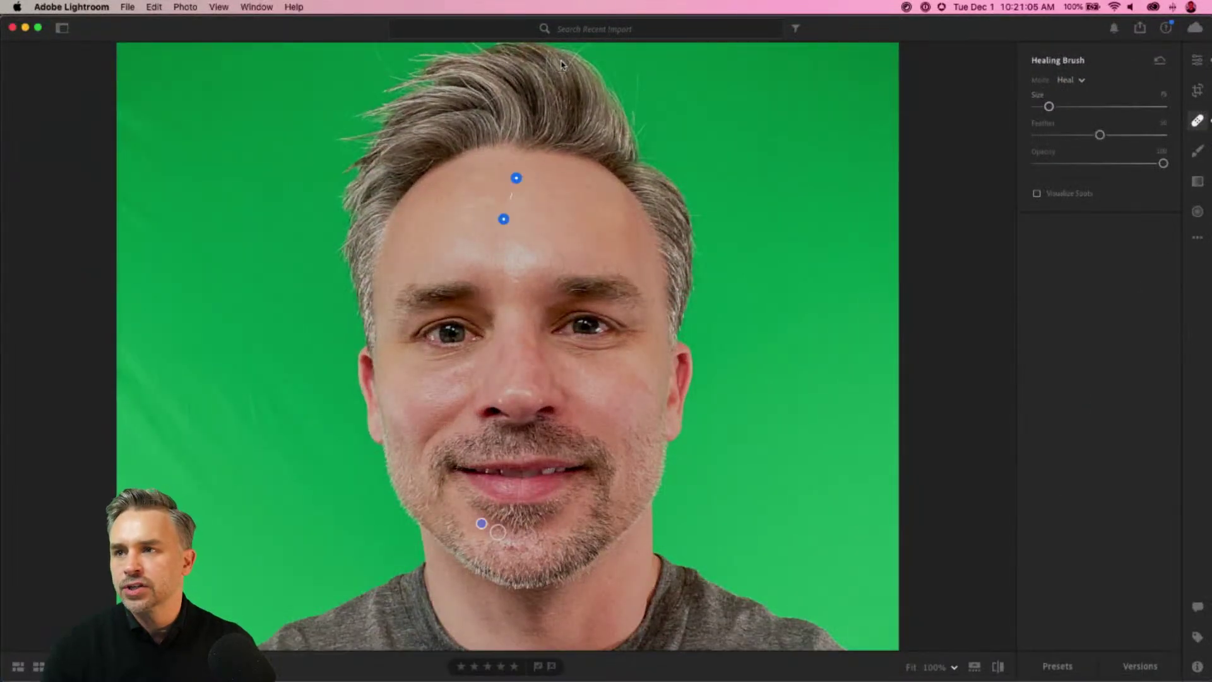
{"action": "mouse_move", "coordinate": [284, 674]}
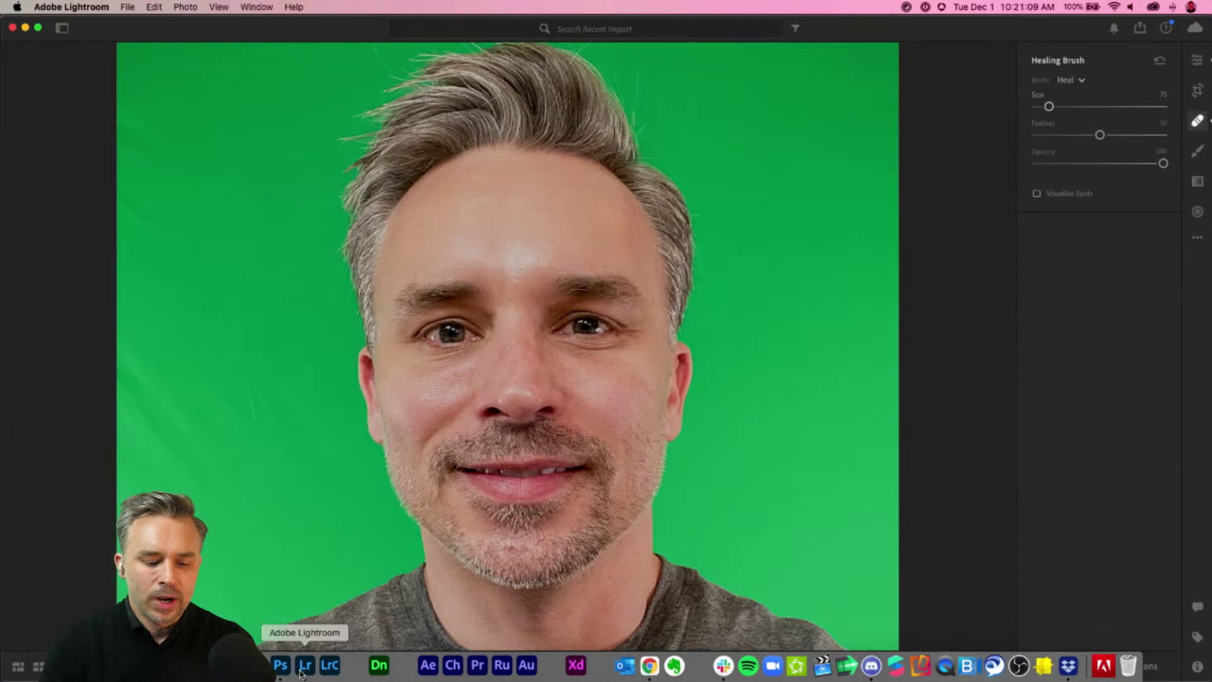
{"action": "left_click", "coordinate": [284, 668]}
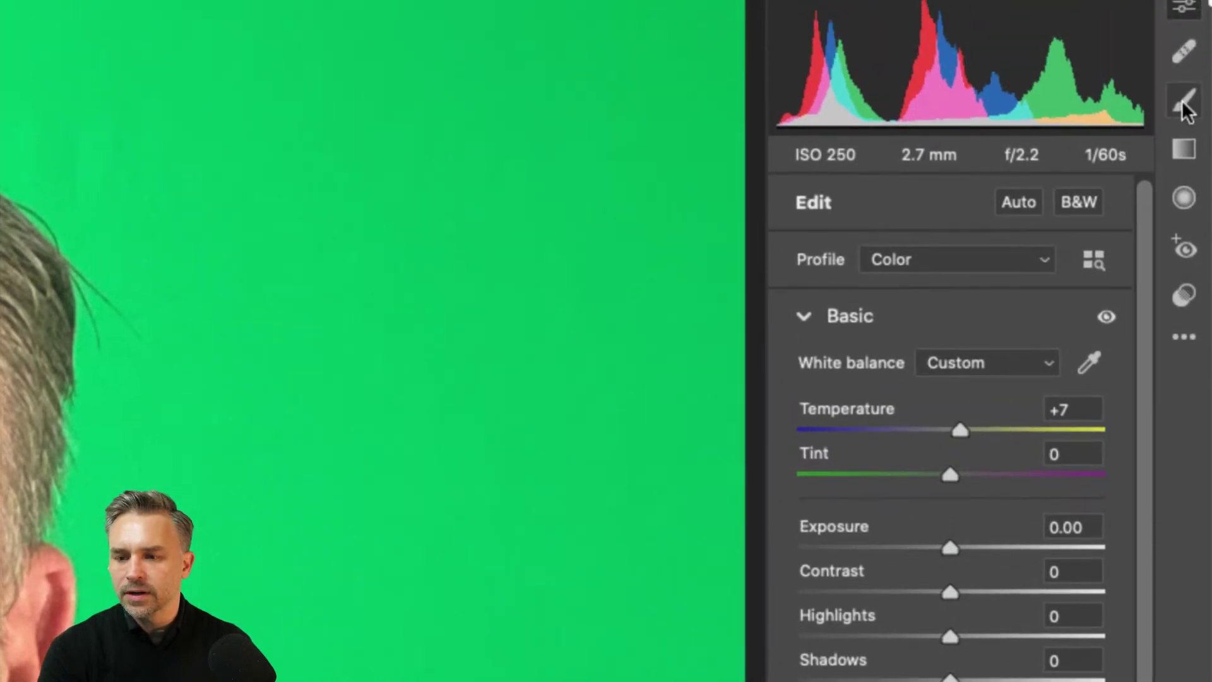
- Prepare the Camera Raw adjustment brush with Texture -17 and a smaller tip for softening skin
{"action": "left_click", "coordinate": [1185, 104]}
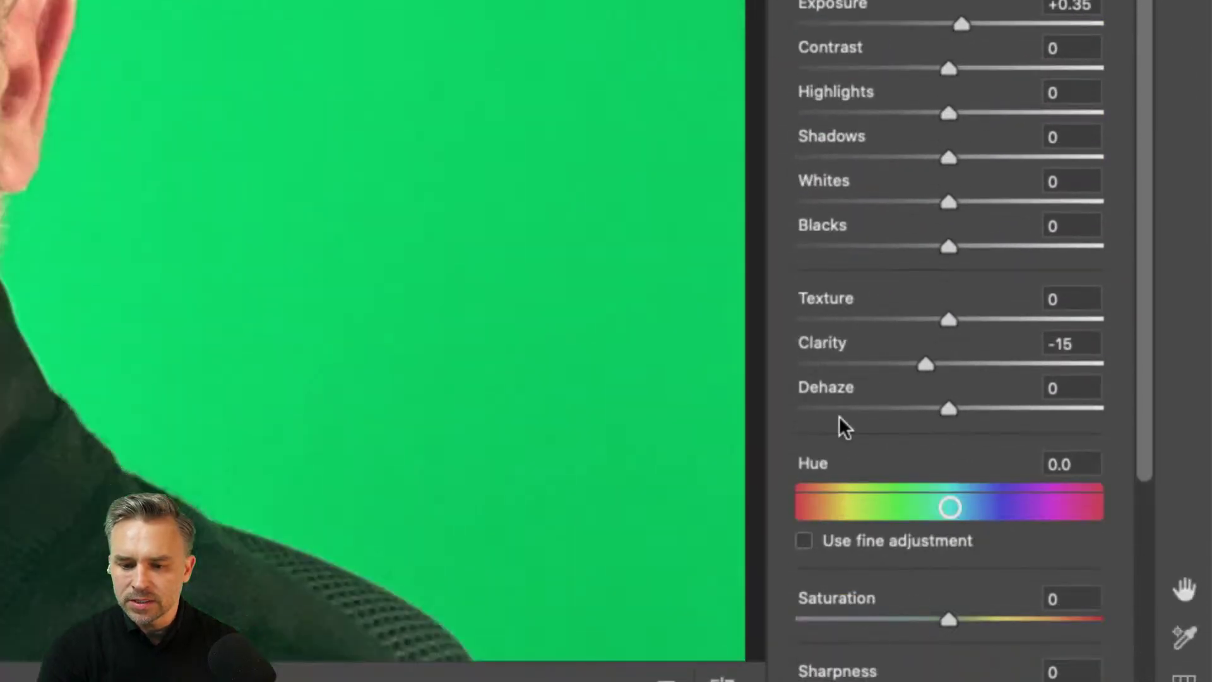
{"action": "left_click_drag", "start_coordinate": [946, 317], "coordinate": [917, 320]}
{"action": "key", "text": "bracketleft"}
{"action": "key", "text": "bracketleft"}
{"action": "key", "text": "bracketleft"}
{"action": "key", "text": "bracketleft"}
{"action": "key", "text": "bracketleft"}
{"action": "key", "text": "bracketleft"}
{"action": "key", "text": "bracketleft"}
{"action": "key", "text": "bracketleft"}
{"action": "key", "text": "bracketleft"}
{"action": "key", "text": "bracketleft"}
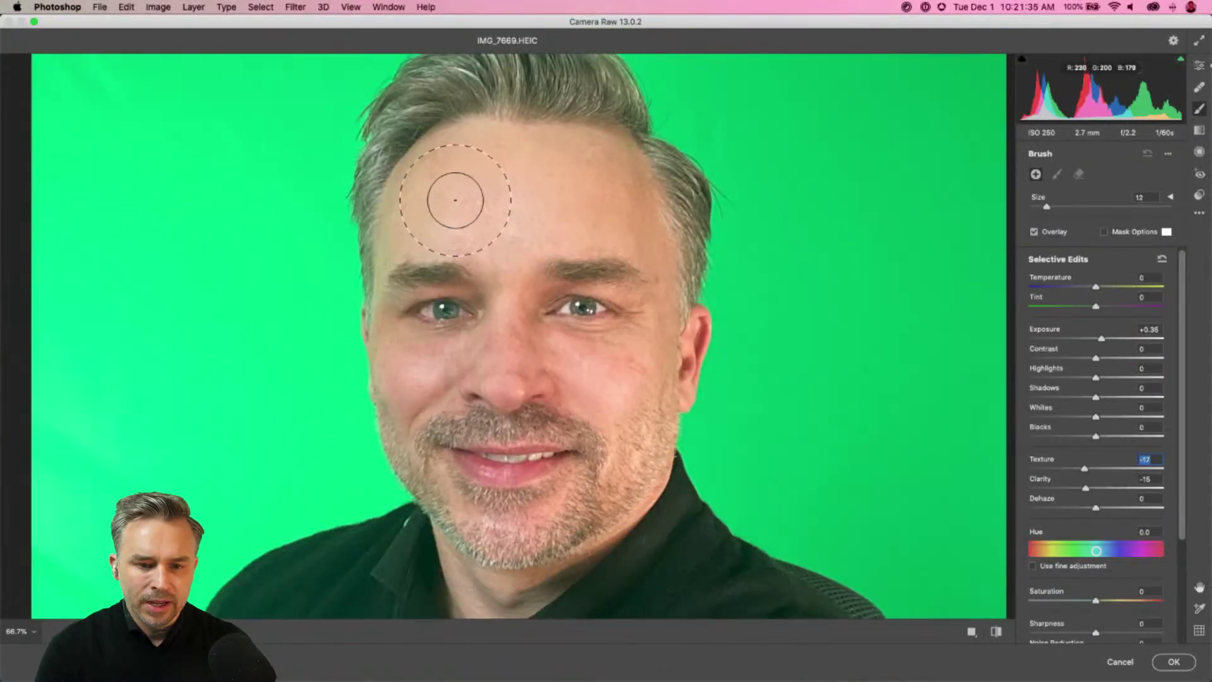
- Paint the skin-softening adjustment over the forehead
{"action": "key", "text": "bracketright"}
{"action": "key", "text": "bracketright"}
{"action": "mouse_move", "coordinate": [439, 196]}
{"action": "left_mouse_down"}
{"action": "mouse_move", "coordinate": [420, 195]}
{"action": "mouse_move", "coordinate": [433, 176]}
{"action": "mouse_move", "coordinate": [582, 189]}
{"action": "mouse_move", "coordinate": [444, 207]}
{"action": "mouse_move", "coordinate": [503, 251]}
{"action": "mouse_move", "coordinate": [427, 202]}
{"action": "mouse_move", "coordinate": [584, 203]}
{"action": "mouse_move", "coordinate": [600, 161]}
{"action": "mouse_move", "coordinate": [419, 189]}
{"action": "mouse_move", "coordinate": [490, 227]}
{"action": "mouse_move", "coordinate": [490, 265]}
{"action": "left_mouse_up"}
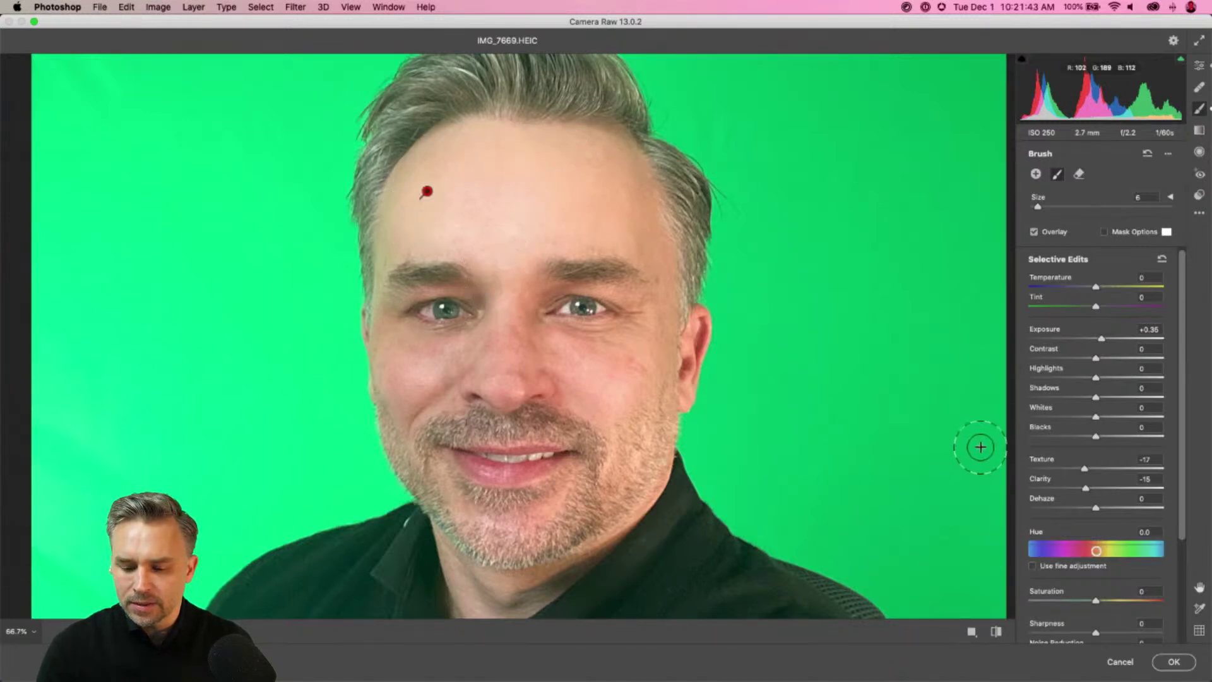
- Compare the softened forehead using the before/after views and preview toggle, and reduce the adjustment brush to size 3
{"action": "left_click", "coordinate": [996, 632]}
{"action": "left_click", "coordinate": [996, 632]}
{"action": "left_click", "coordinate": [996, 632]}
{"action": "left_click", "coordinate": [996, 632]}
{"action": "key", "text": "bracketleft"}
{"action": "key", "text": "bracketleft"}
{"action": "key", "text": "bracketleft"}
{"action": "key", "text": "p"}
{"action": "key", "text": "p"}
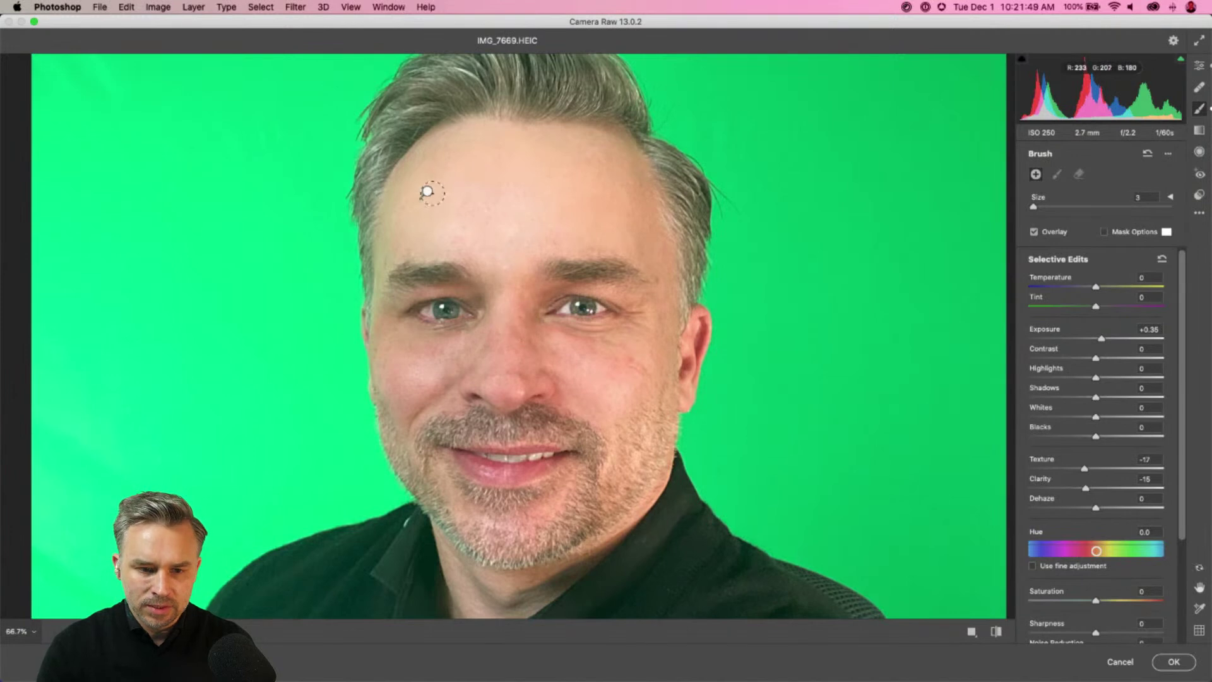
- Paint the skin-softening adjustment over the cheeks, nose and area between the eyes, and compare the before and after views
{"action": "mouse_move", "coordinate": [514, 303]}
{"action": "left_mouse_down"}
{"action": "mouse_move", "coordinate": [520, 346]}
{"action": "mouse_move", "coordinate": [571, 369]}
{"action": "mouse_move", "coordinate": [594, 372]}
{"action": "mouse_move", "coordinate": [543, 337]}
{"action": "mouse_move", "coordinate": [635, 344]}
{"action": "mouse_move", "coordinate": [632, 384]}
{"action": "mouse_move", "coordinate": [525, 344]}
{"action": "mouse_move", "coordinate": [614, 402]}
{"action": "mouse_move", "coordinate": [666, 286]}
{"action": "left_mouse_up"}
{"action": "mouse_move", "coordinate": [602, 357]}
{"action": "left_mouse_down"}
{"action": "mouse_move", "coordinate": [511, 362]}
{"action": "mouse_move", "coordinate": [511, 382]}
{"action": "mouse_move", "coordinate": [466, 353]}
{"action": "mouse_move", "coordinate": [420, 378]}
{"action": "mouse_move", "coordinate": [390, 317]}
{"action": "mouse_move", "coordinate": [404, 398]}
{"action": "mouse_move", "coordinate": [467, 365]}
{"action": "mouse_move", "coordinate": [491, 291]}
{"action": "left_mouse_up"}
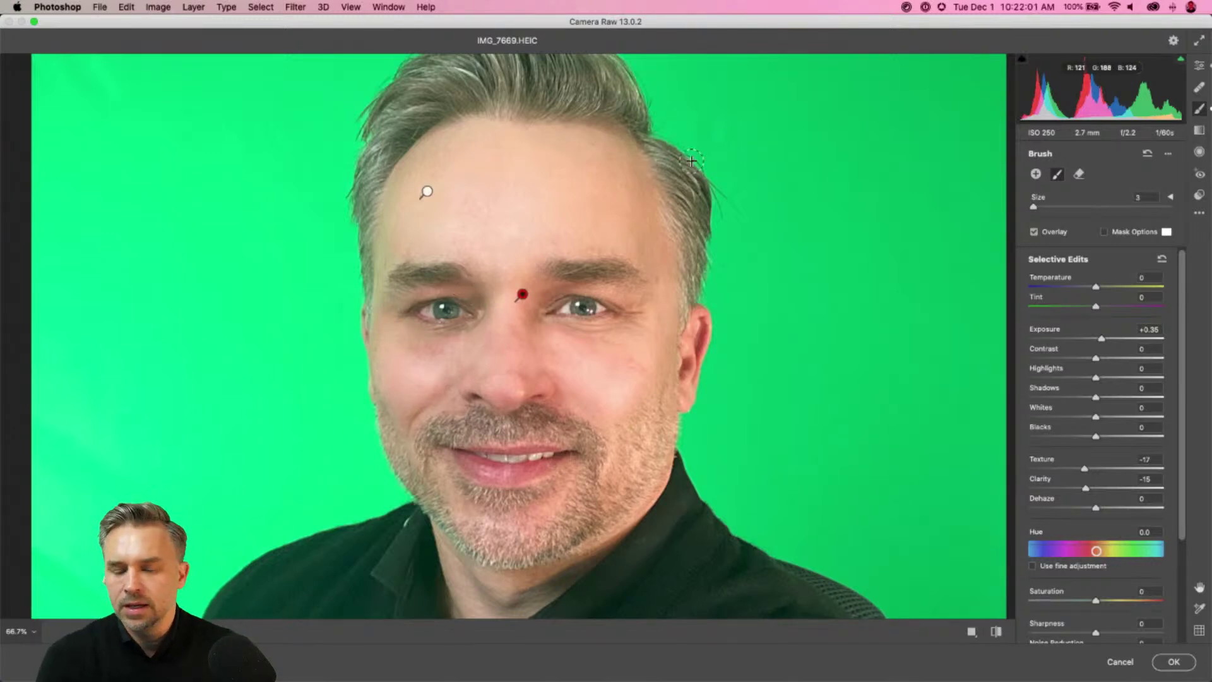
{"action": "key", "text": "j"}
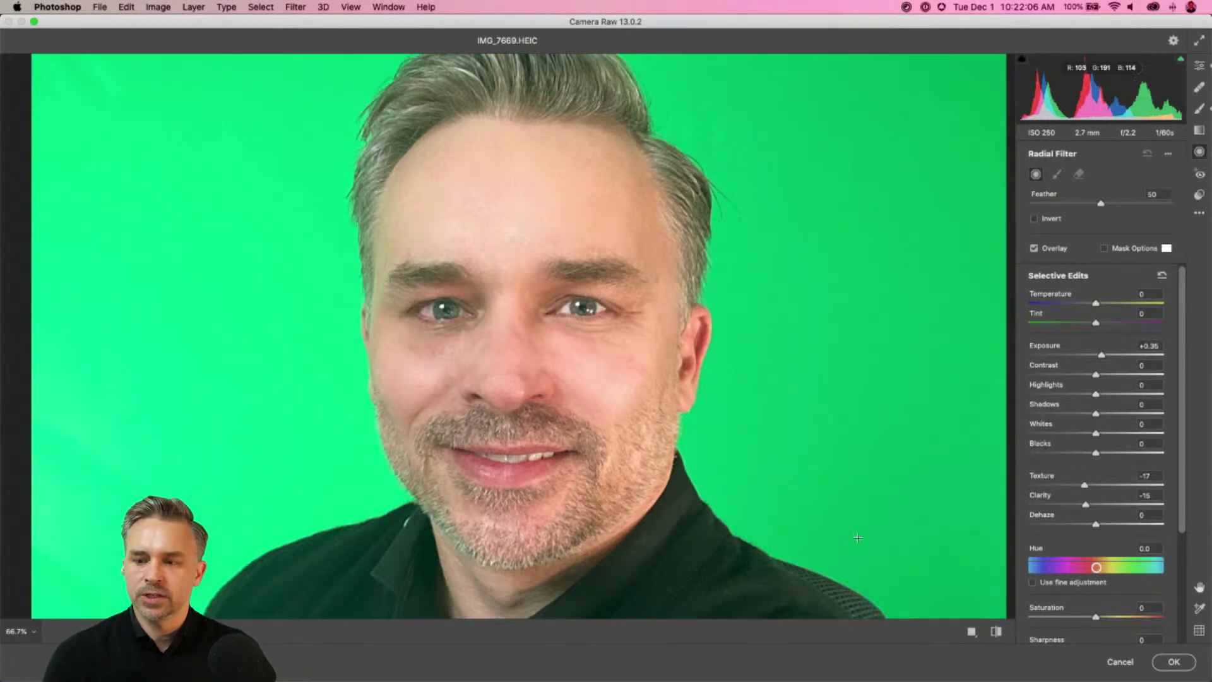
{"action": "left_click", "coordinate": [995, 633]}
{"action": "left_click", "coordinate": [995, 632]}
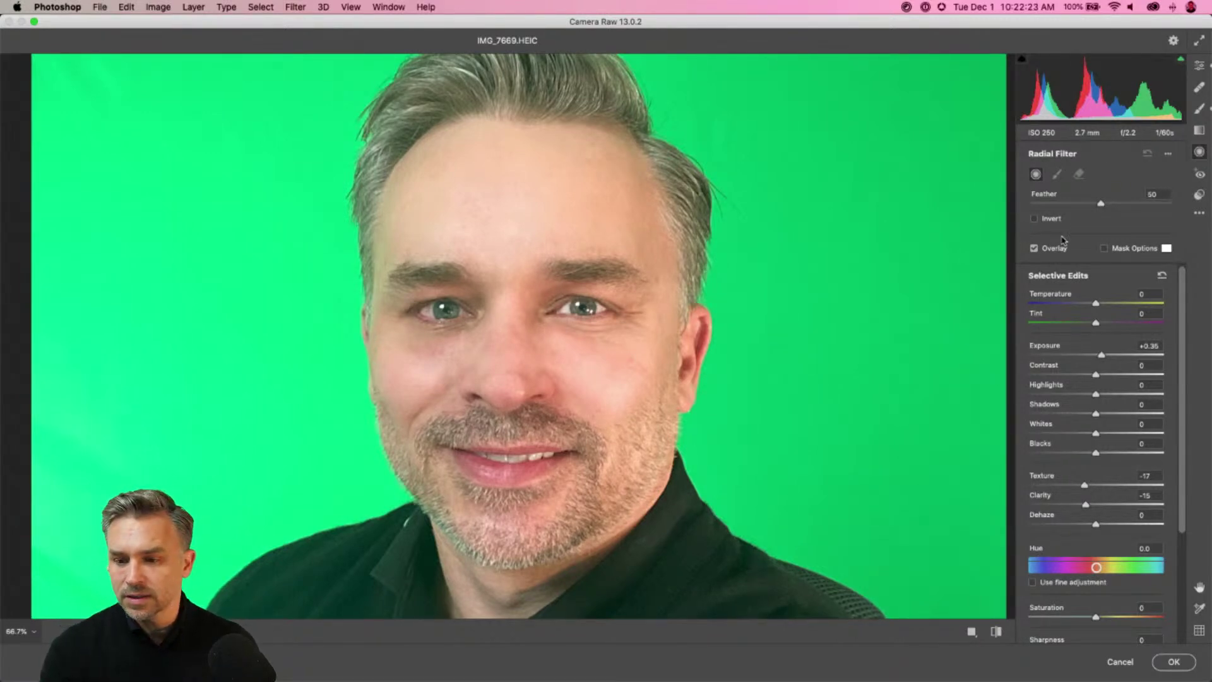
- Place a radial filter over each eye with Exposure at +0.40, and apply the Camera Raw adjustments to the portrait
{"action": "left_click", "coordinate": [433, 273], "text": "super"}
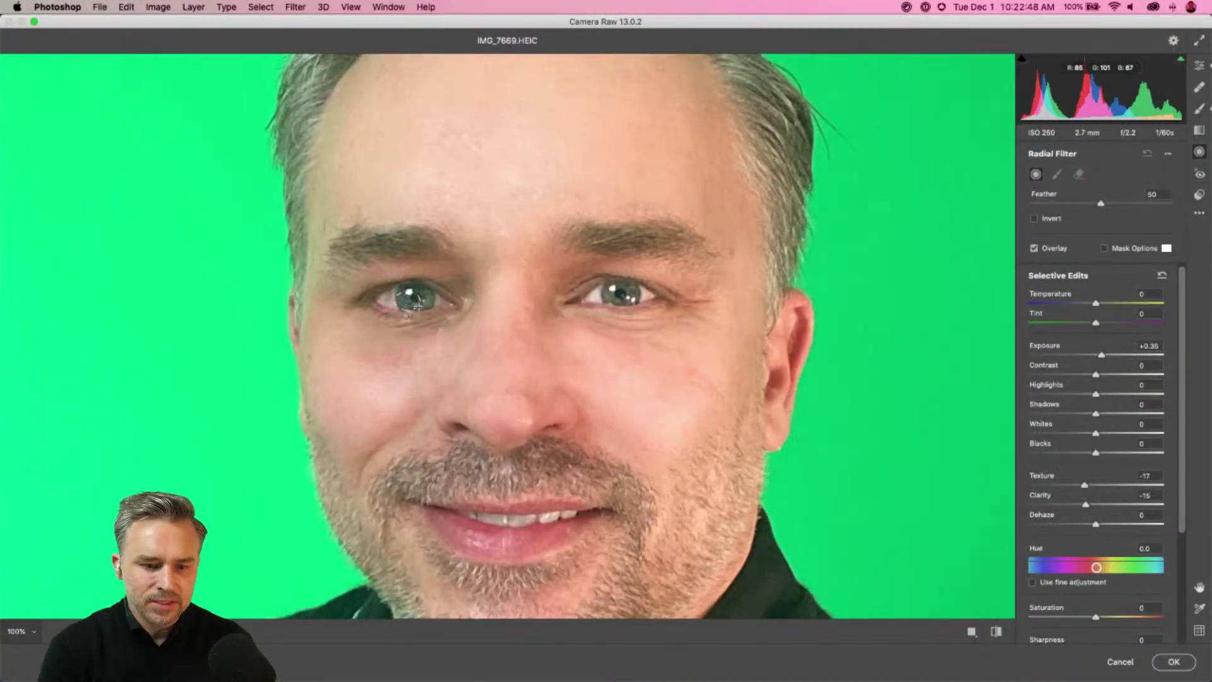
{"action": "mouse_move", "coordinate": [418, 306]}
{"action": "left_mouse_down"}
{"action": "mouse_move", "coordinate": [465, 340]}
{"action": "mouse_move", "coordinate": [457, 334]}
{"action": "left_mouse_up"}
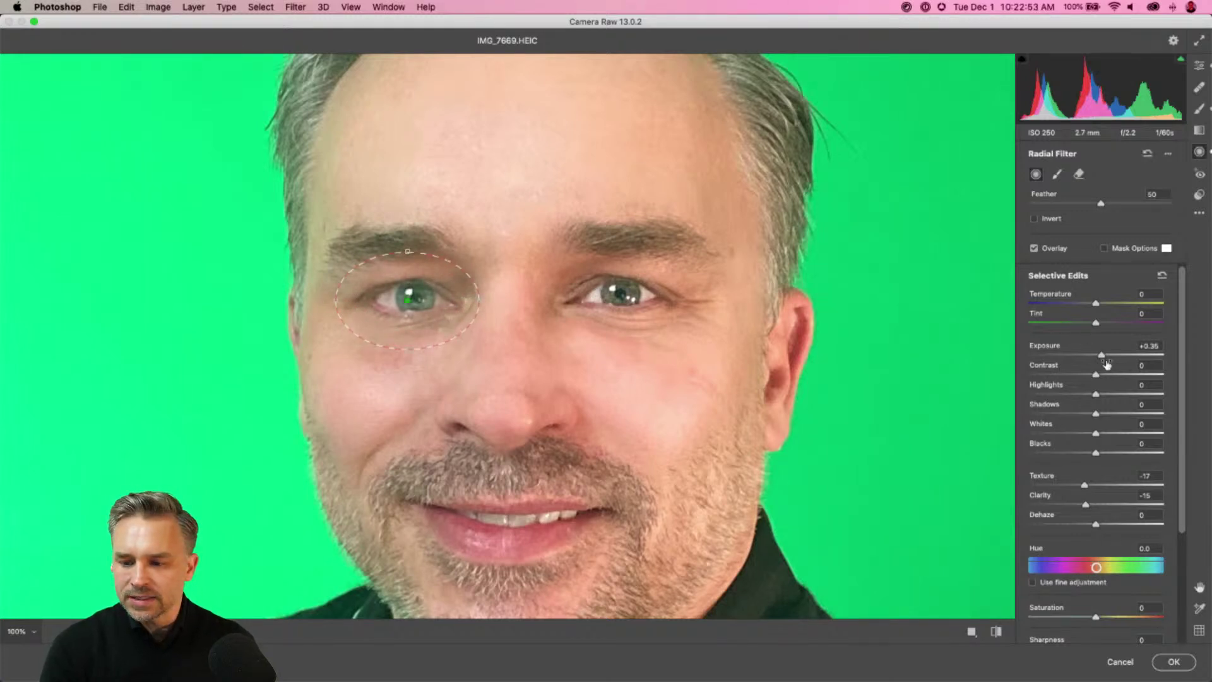
{"action": "mouse_move", "coordinate": [1102, 358]}
{"action": "left_mouse_down"}
{"action": "mouse_move", "coordinate": [1088, 358]}
{"action": "mouse_move", "coordinate": [1104, 359]}
{"action": "left_mouse_up"}
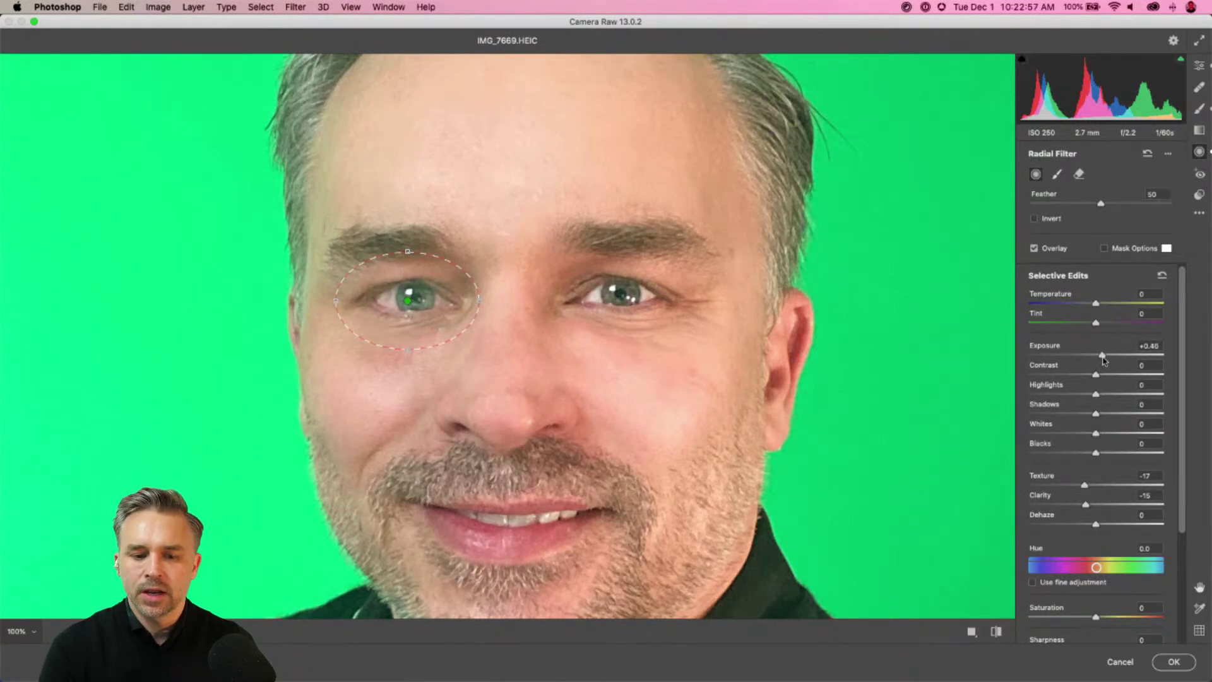
{"action": "mouse_move", "coordinate": [619, 294]}
{"action": "left_mouse_down"}
{"action": "mouse_move", "coordinate": [669, 309]}
{"action": "mouse_move", "coordinate": [671, 334]}
{"action": "left_mouse_up"}
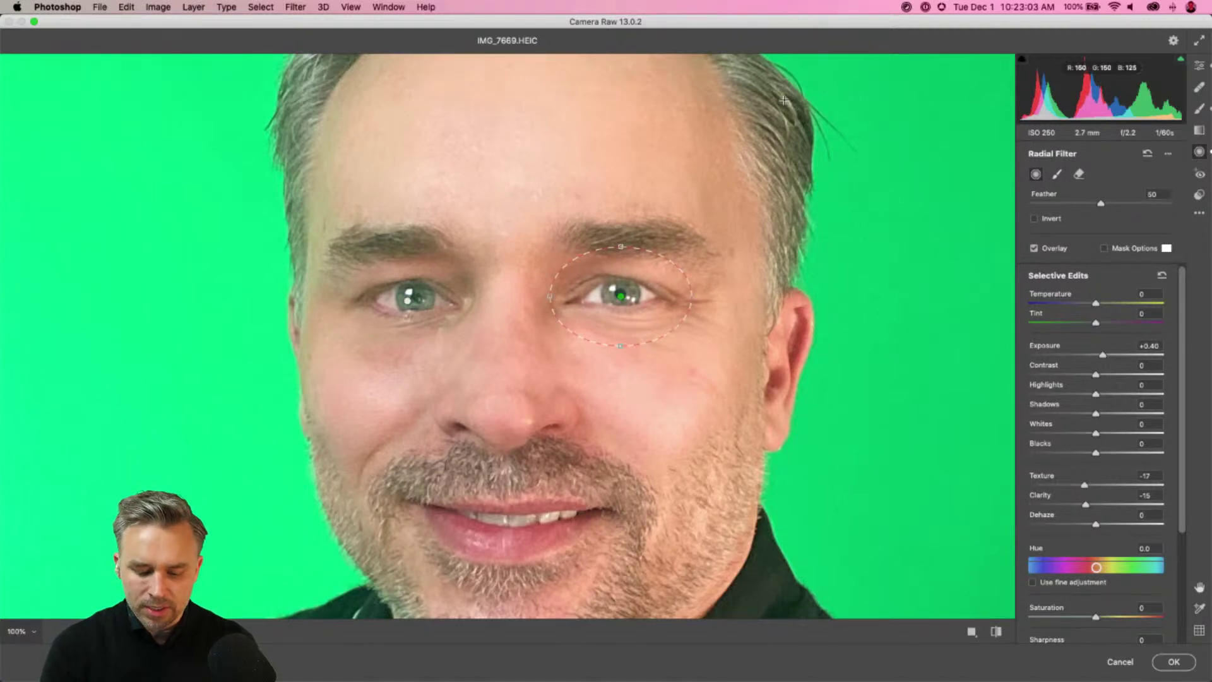
{"action": "key", "text": "e"}
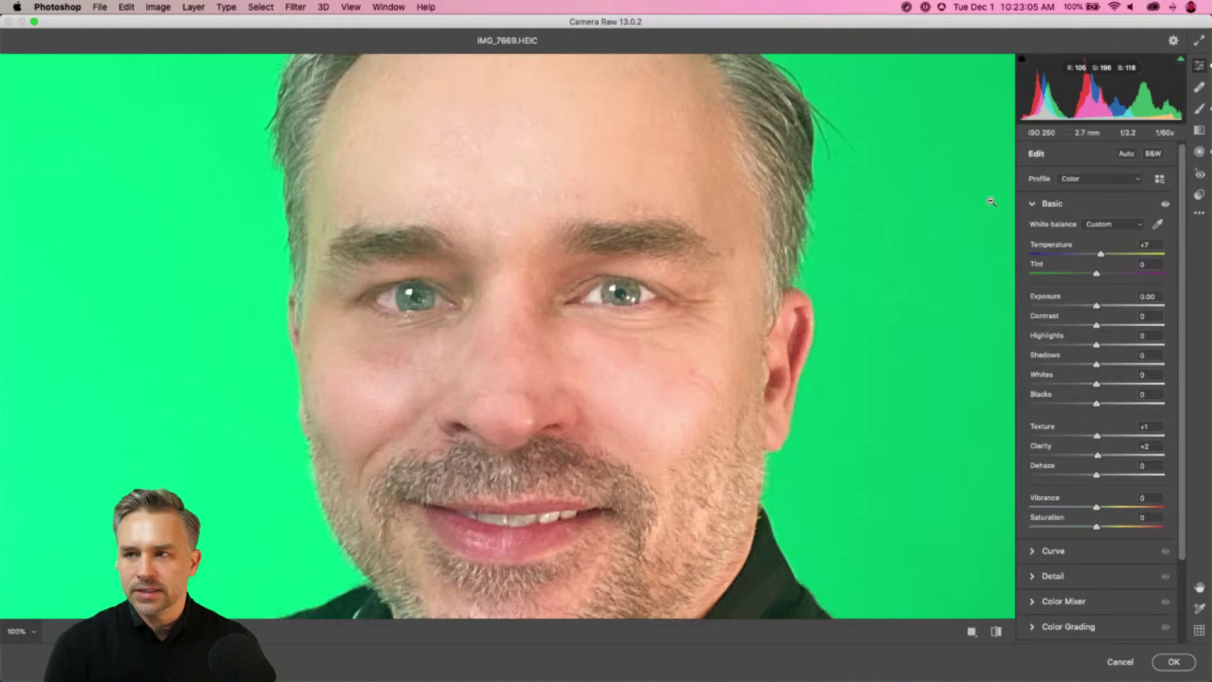
{"action": "key", "text": "super+0"}
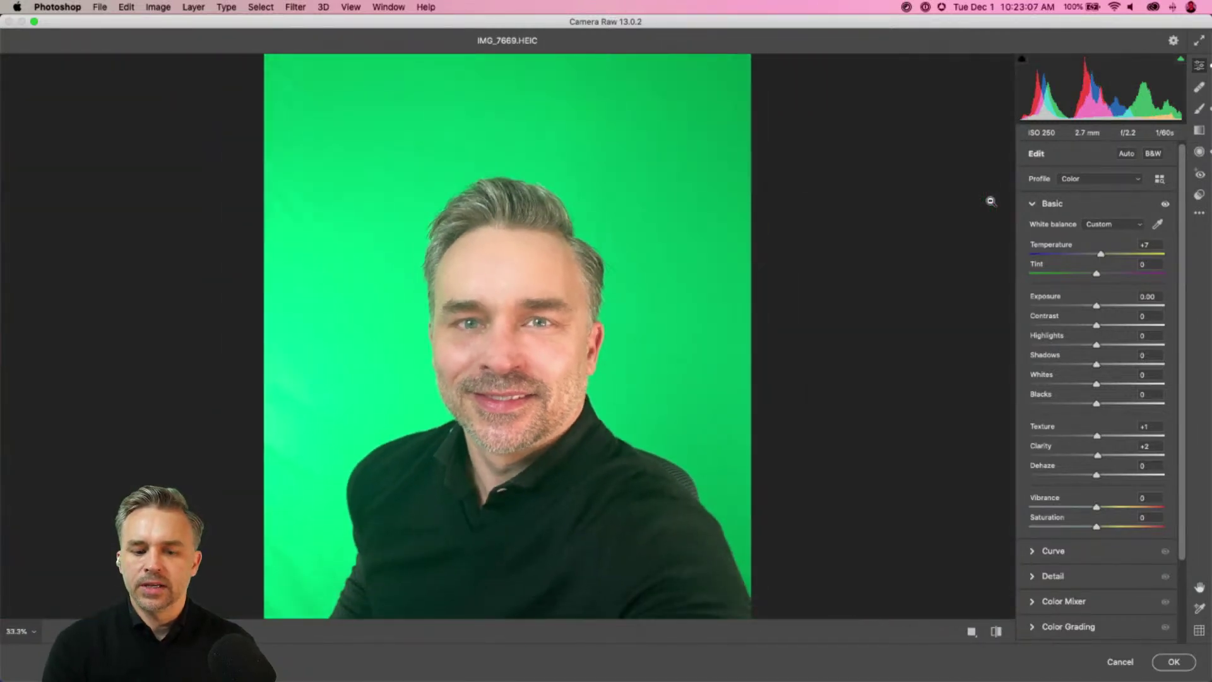
{"action": "left_click", "coordinate": [1173, 662]}
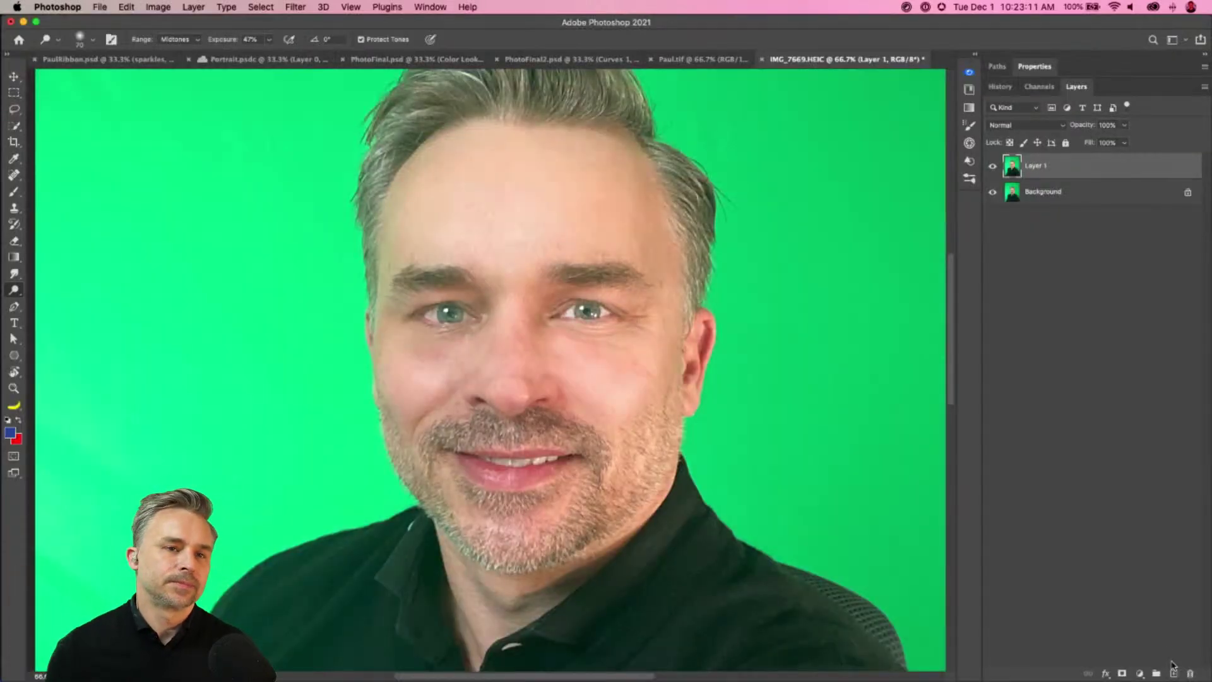
- Toggle Layer 1's visibility to compare the retouched portrait with the original background layer
{"action": "key", "text": "super+minus"}
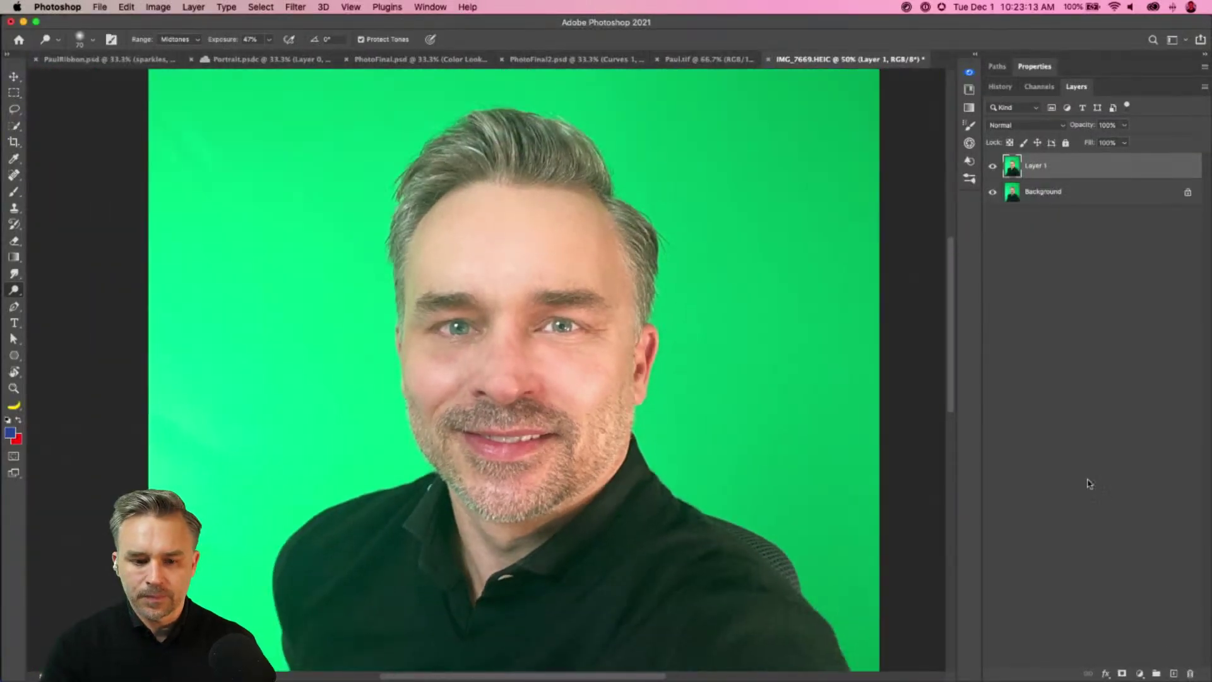
{"action": "left_click", "coordinate": [994, 169]}
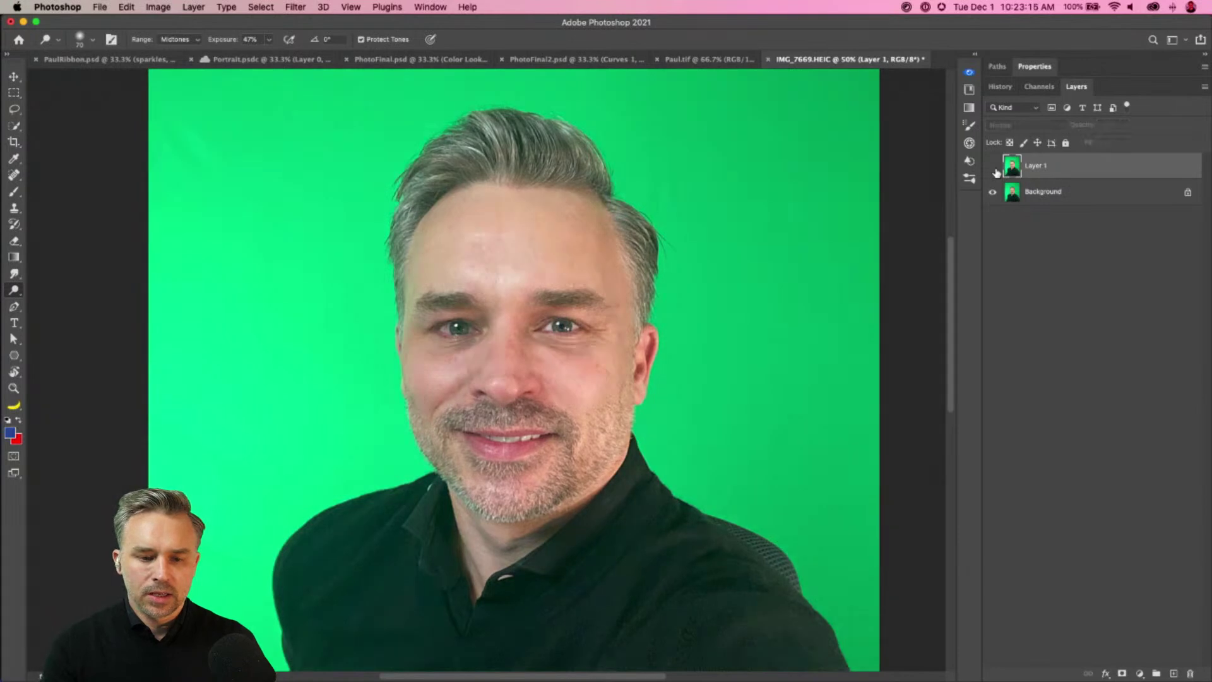
{"action": "left_click", "coordinate": [993, 167]}
{"action": "left_click", "coordinate": [993, 168]}
{"action": "left_click", "coordinate": [994, 168]}
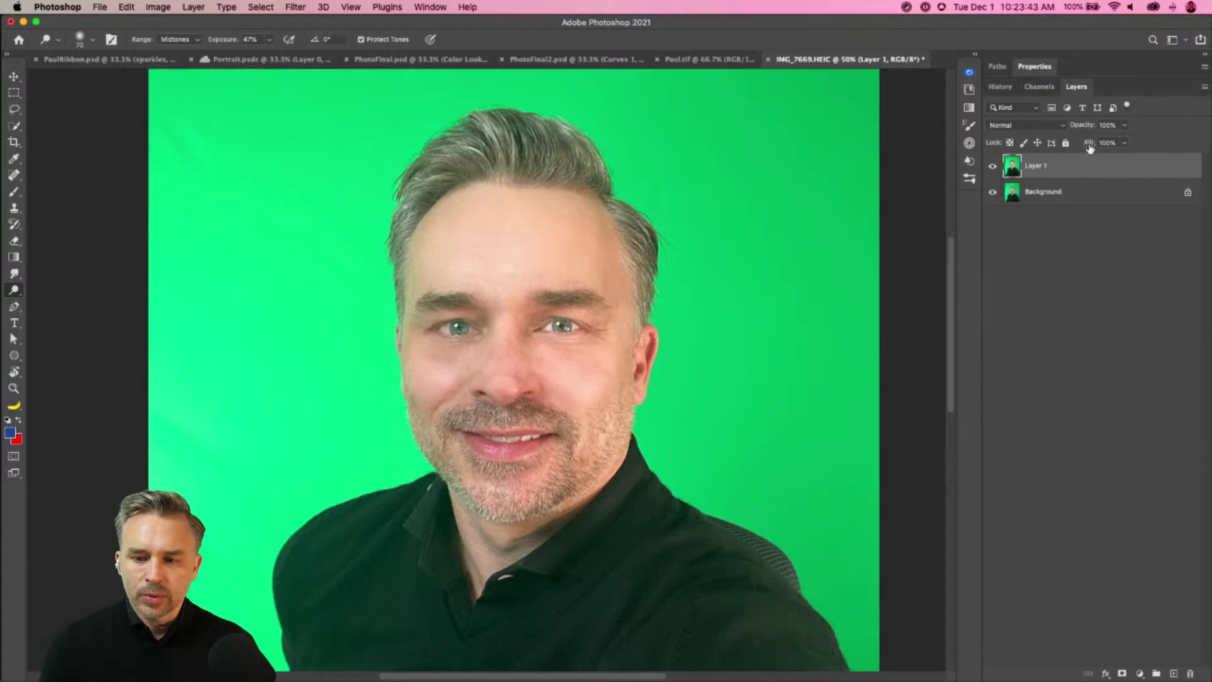
- Duplicate the retouched layer, naming the lower copy "touched up" and the upper copy "fun!"
{"action": "key", "text": "super+j"}
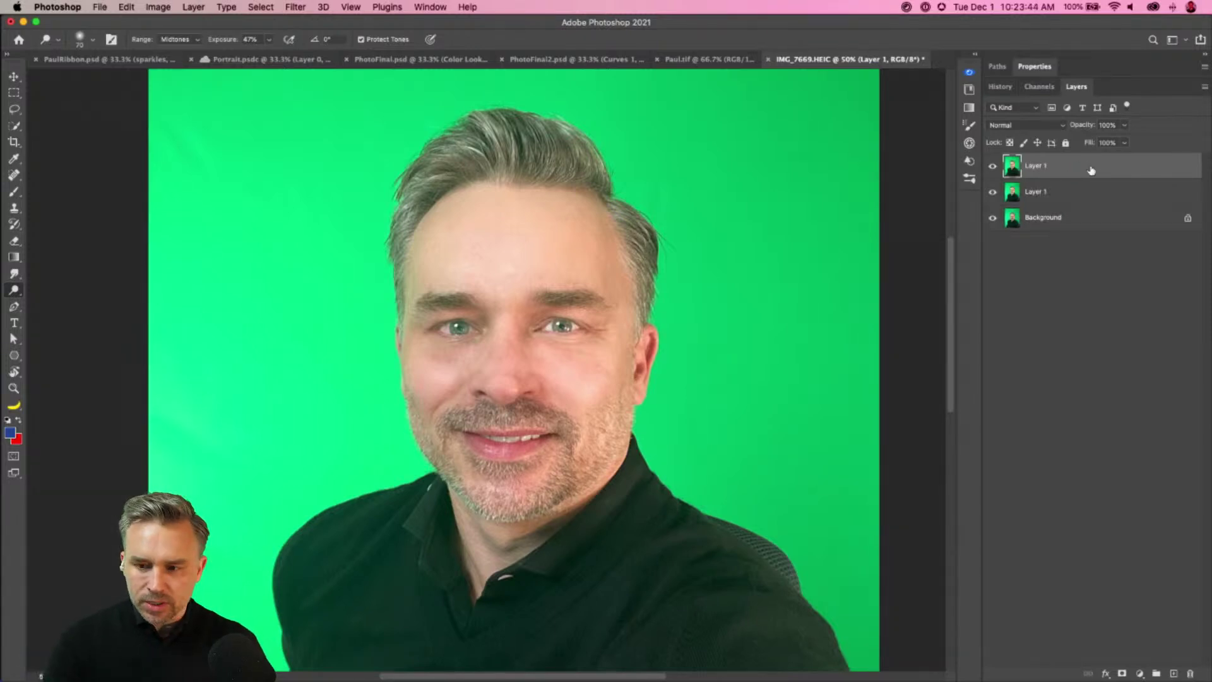
{"action": "double_click", "coordinate": [1033, 193]}
{"action": "type", "text": "touched up"}
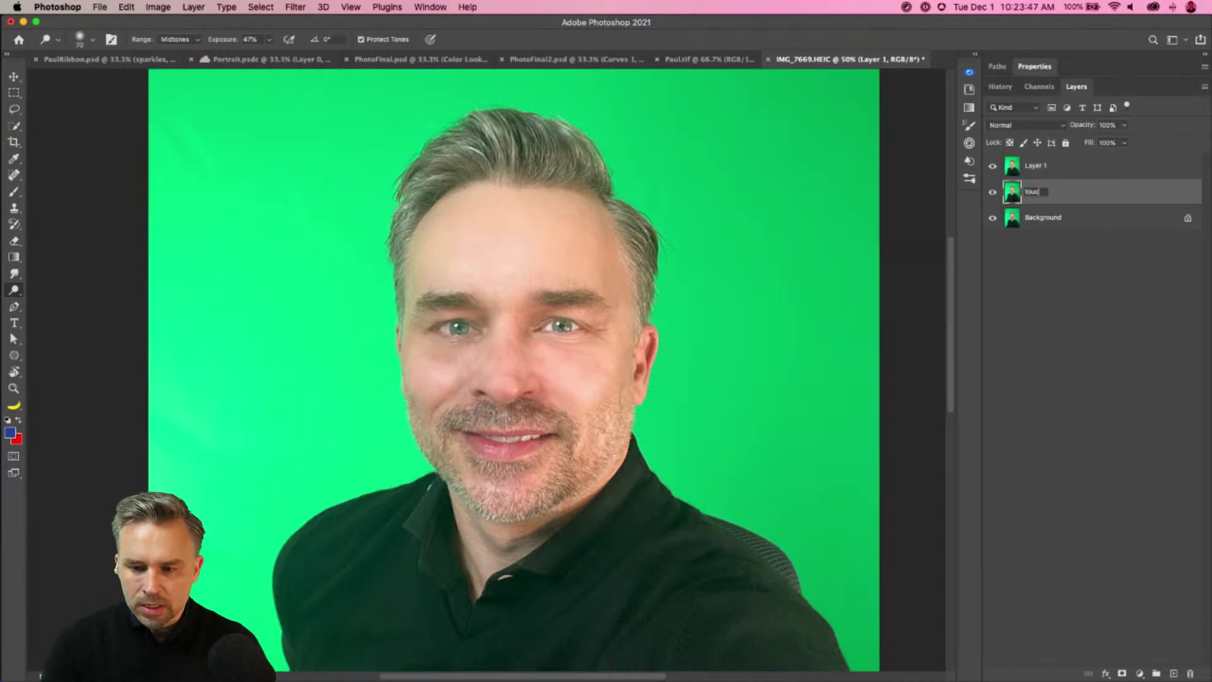
{"action": "double_click", "coordinate": [1033, 166]}
{"action": "type", "text": "fun!"}
{"action": "left_click", "coordinate": [1063, 197]}
- Hide the touched up and Background layers, and remove the background from the fun! layer with the Remove Background quick action
{"action": "left_click", "coordinate": [1043, 171]}
{"action": "left_click", "coordinate": [1034, 67]}
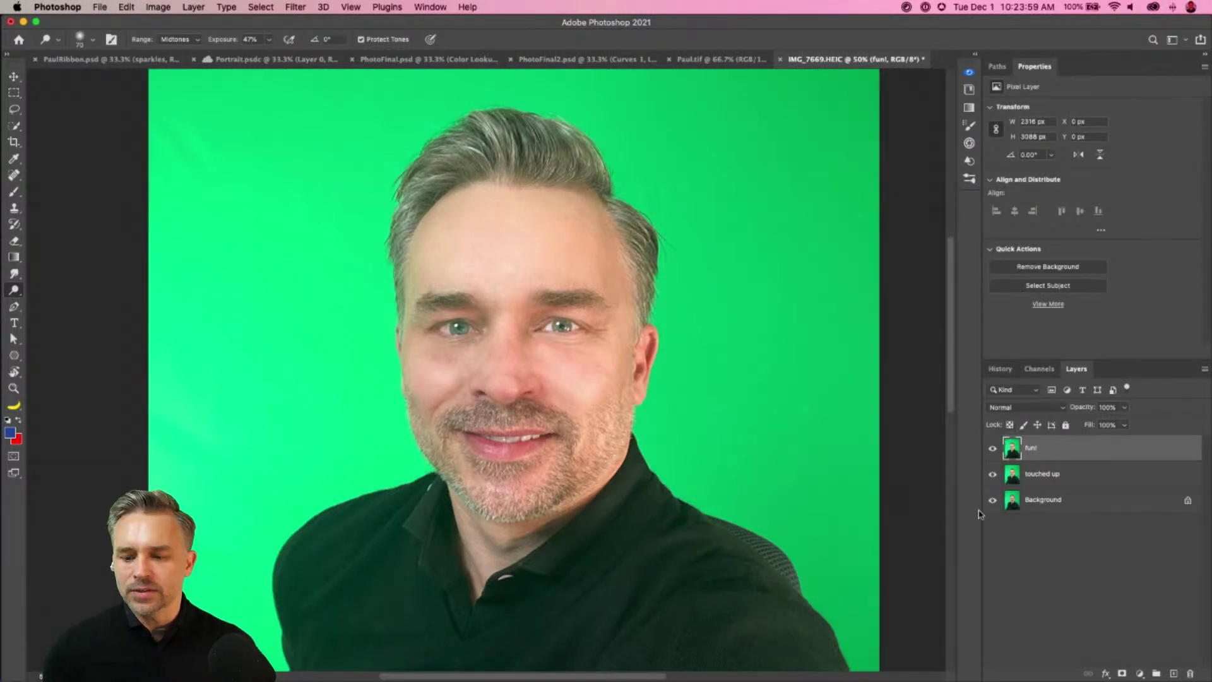
{"action": "left_click_drag", "start_coordinate": [992, 476], "coordinate": [992, 520]}
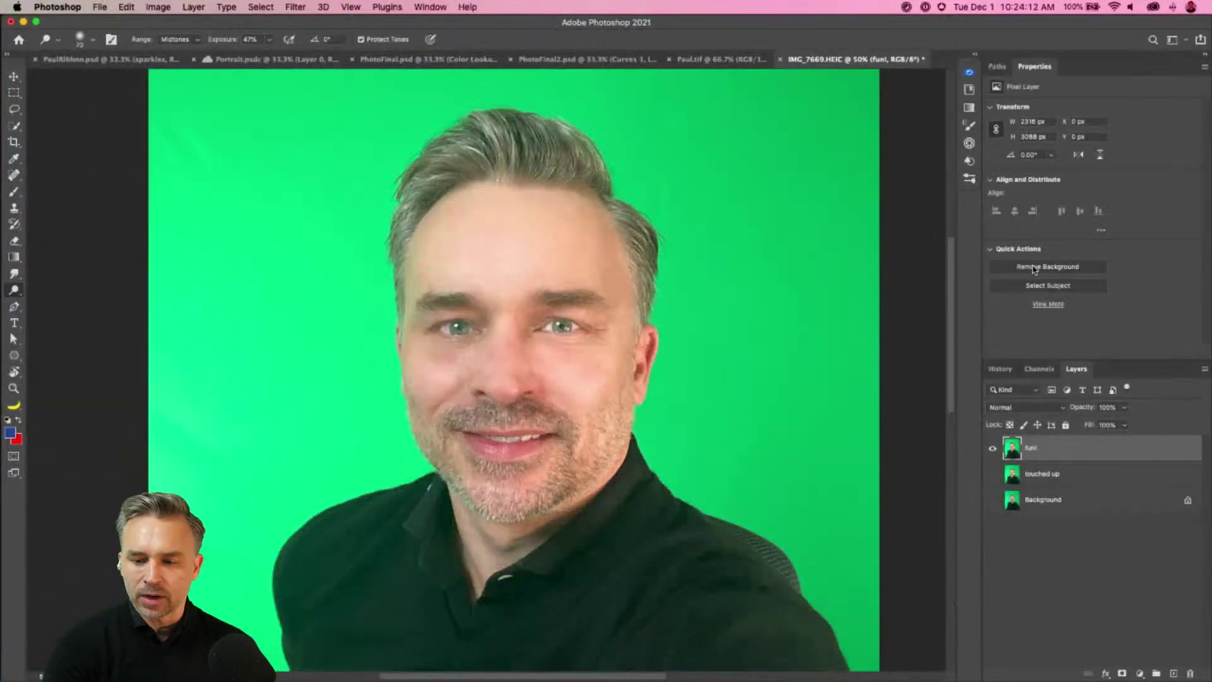
{"action": "left_click", "coordinate": [808, 482]}
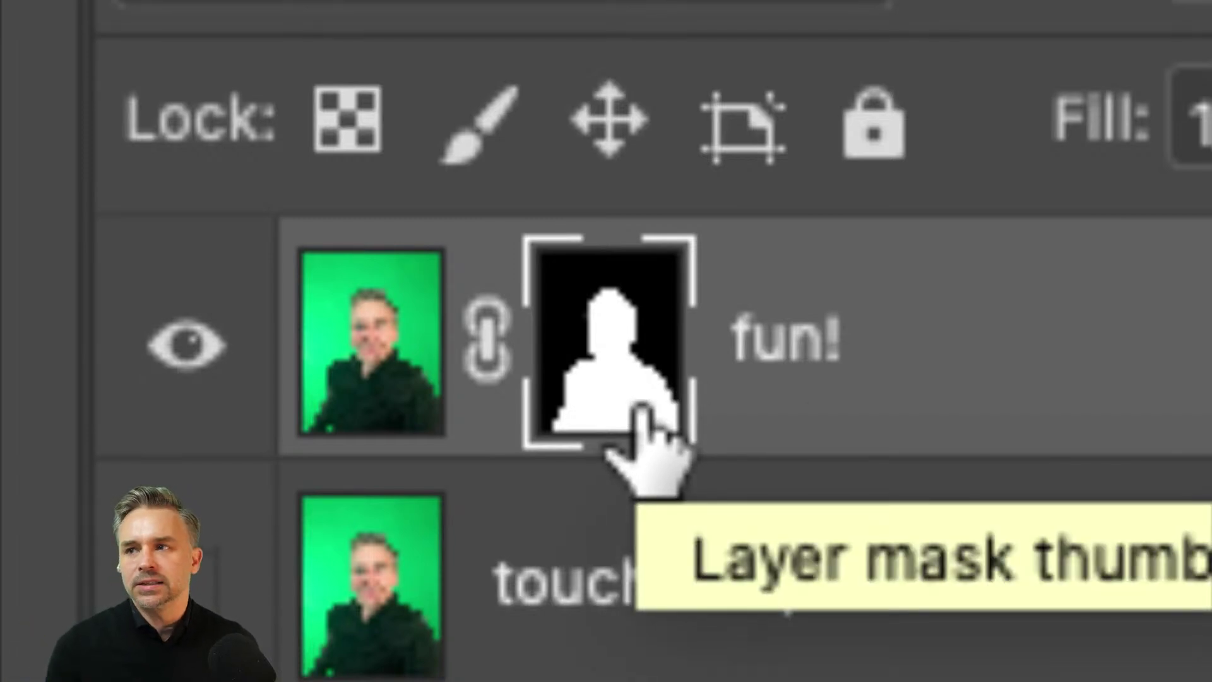
- Switch back and forth between the fun! layer's image and layer mask thumbnails to examine how they relate
{"action": "left_click", "coordinate": [404, 407]}
{"action": "left_click", "coordinate": [562, 414]}
{"action": "left_click", "coordinate": [378, 360]}
{"action": "left_click", "coordinate": [590, 363]}
{"action": "left_click", "coordinate": [366, 366]}
{"action": "left_click", "coordinate": [593, 381]}
{"action": "left_click", "coordinate": [401, 366]}
{"action": "left_click", "coordinate": [637, 369]}
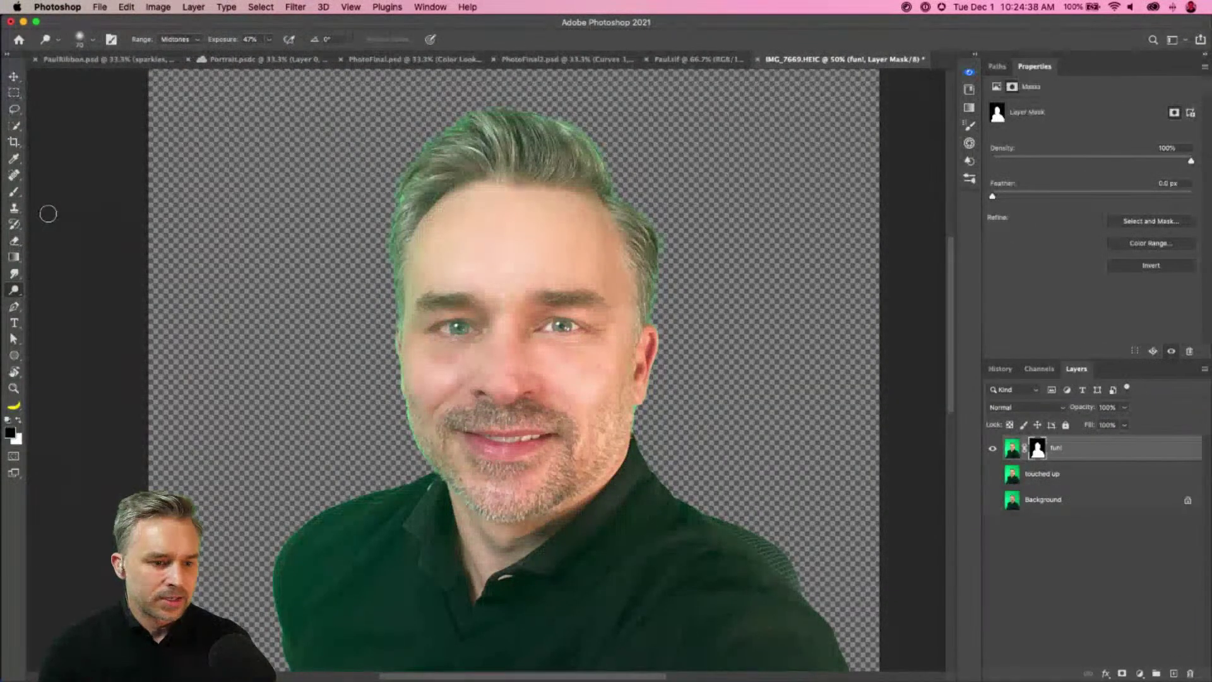
- Try painting on the fun! layer's mask over the man's figure with the Brush tool, and undo the strokes
{"action": "left_click", "coordinate": [14, 195]}
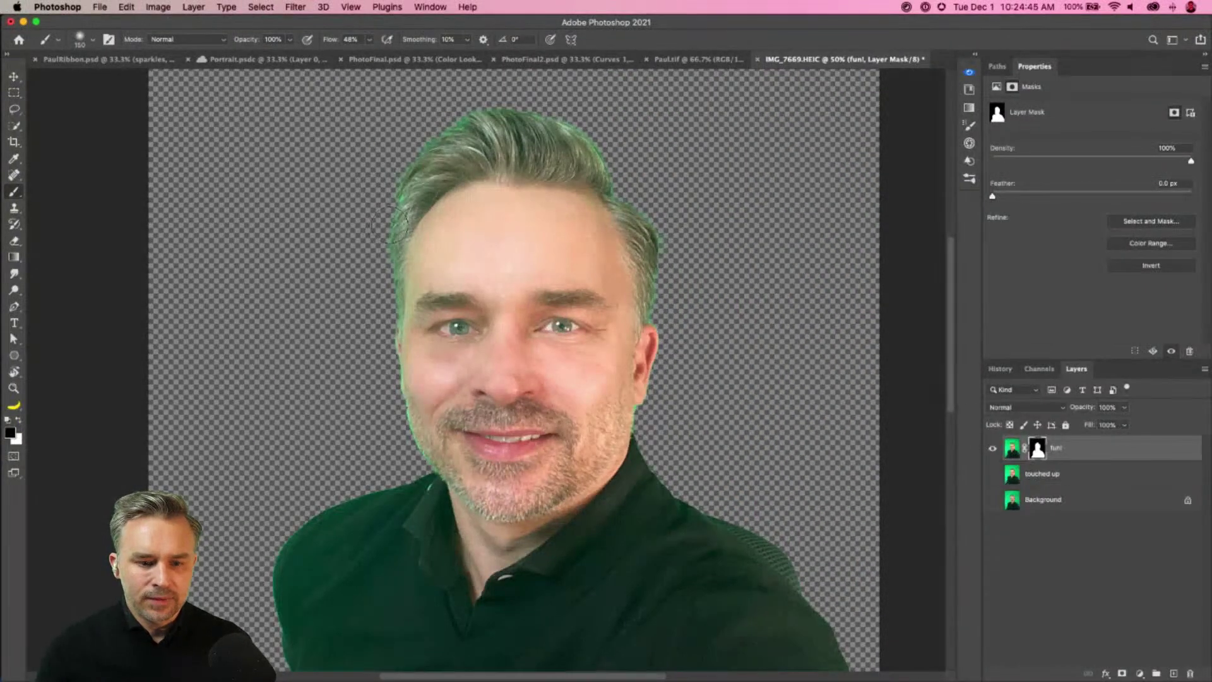
{"action": "left_click_drag", "start_coordinate": [379, 505], "coordinate": [460, 357]}
{"action": "mouse_move", "coordinate": [515, 227]}
{"action": "left_mouse_down"}
{"action": "mouse_move", "coordinate": [536, 454]}
{"action": "mouse_move", "coordinate": [519, 468]}
{"action": "mouse_move", "coordinate": [499, 309]}
{"action": "mouse_move", "coordinate": [448, 410]}
{"action": "left_mouse_up"}
{"action": "key", "text": "super+z"}
{"action": "key", "text": "super+z"}
{"action": "key", "text": "super+z"}
{"action": "key", "text": "super+z"}
{"action": "key", "text": "super+z"}
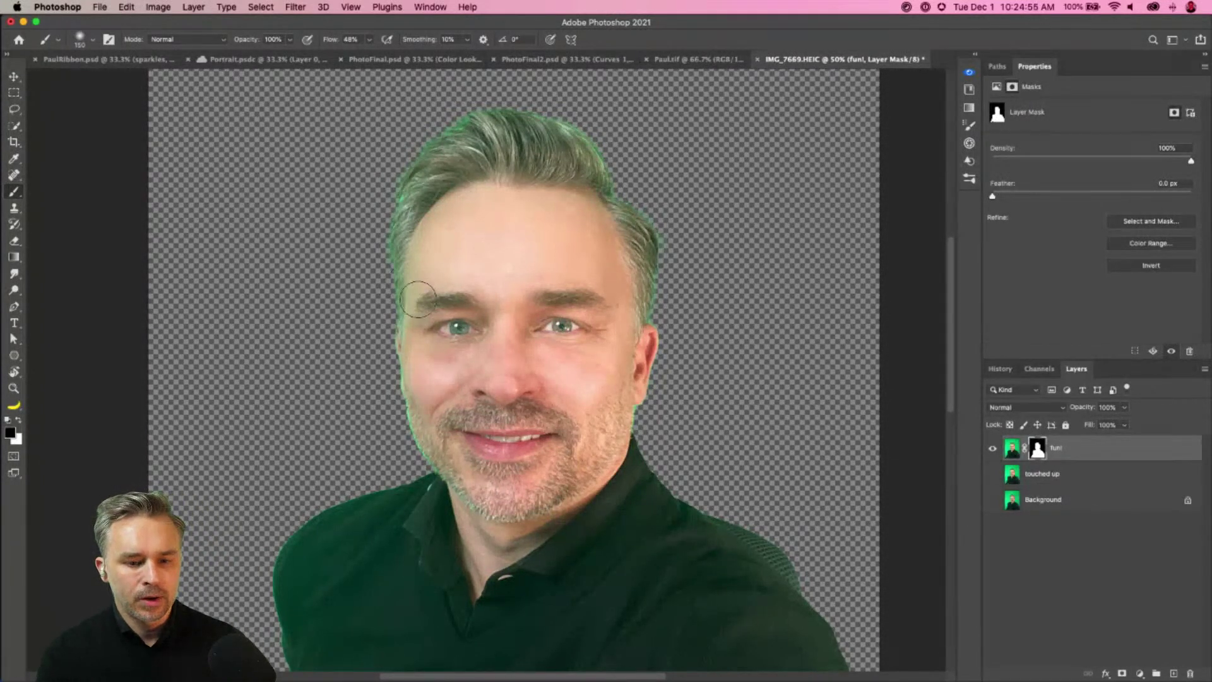
- Enlarge the brush to 600, try painting the green backdrop back in on the mask beside the head, and undo it
{"action": "key", "text": "bracketright"}
{"action": "key", "text": "bracketright"}
{"action": "key", "text": "bracketright"}
{"action": "key", "text": "bracketright"}
{"action": "key", "text": "bracketright"}
{"action": "key", "text": "bracketright"}
{"action": "key", "text": "bracketright"}
{"action": "left_click", "coordinate": [461, 328]}
{"action": "mouse_move", "coordinate": [679, 347]}
{"action": "left_mouse_down"}
{"action": "mouse_move", "coordinate": [480, 303]}
{"action": "mouse_move", "coordinate": [442, 404]}
{"action": "left_mouse_up"}
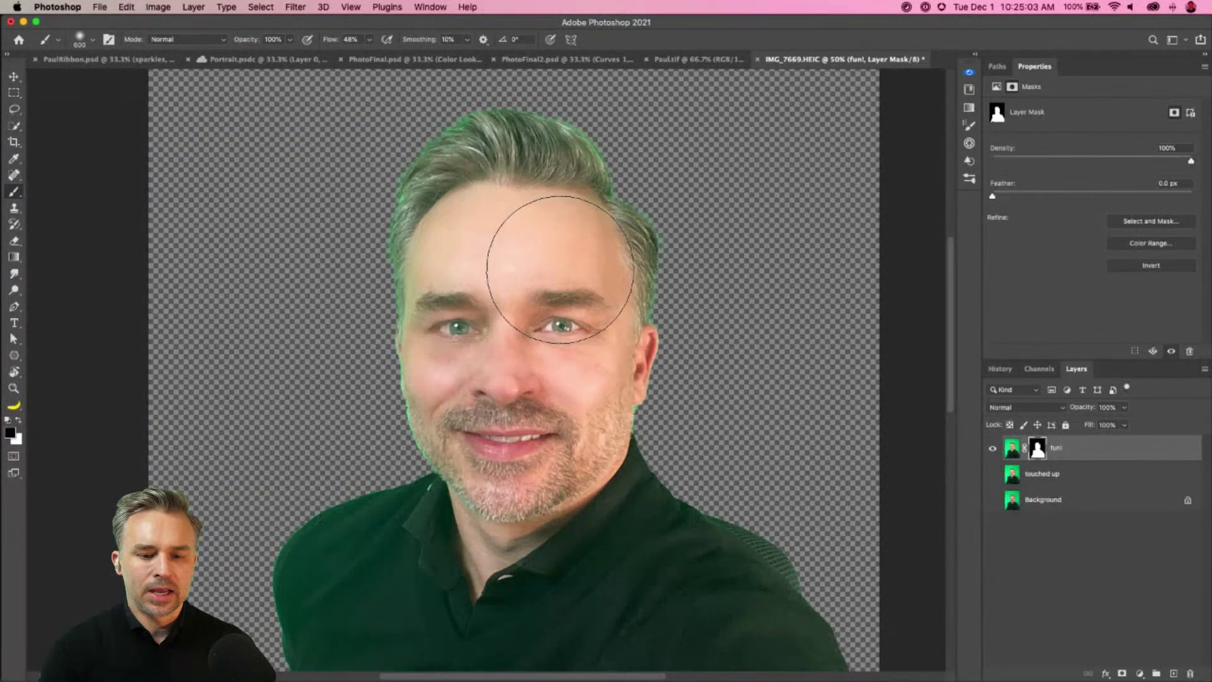
{"action": "mouse_move", "coordinate": [263, 297]}
{"action": "left_mouse_down"}
{"action": "mouse_move", "coordinate": [419, 392]}
{"action": "mouse_move", "coordinate": [731, 379]}
{"action": "mouse_move", "coordinate": [950, 346]}
{"action": "left_mouse_up"}
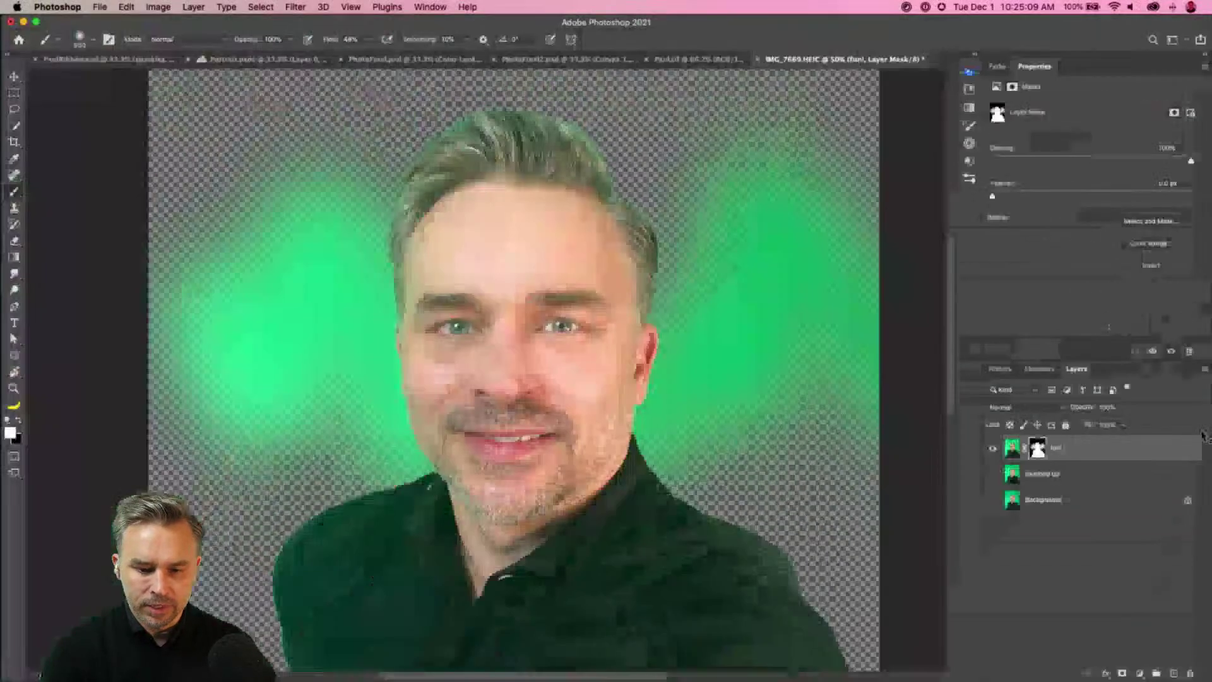
{"action": "key", "text": "super+z"}
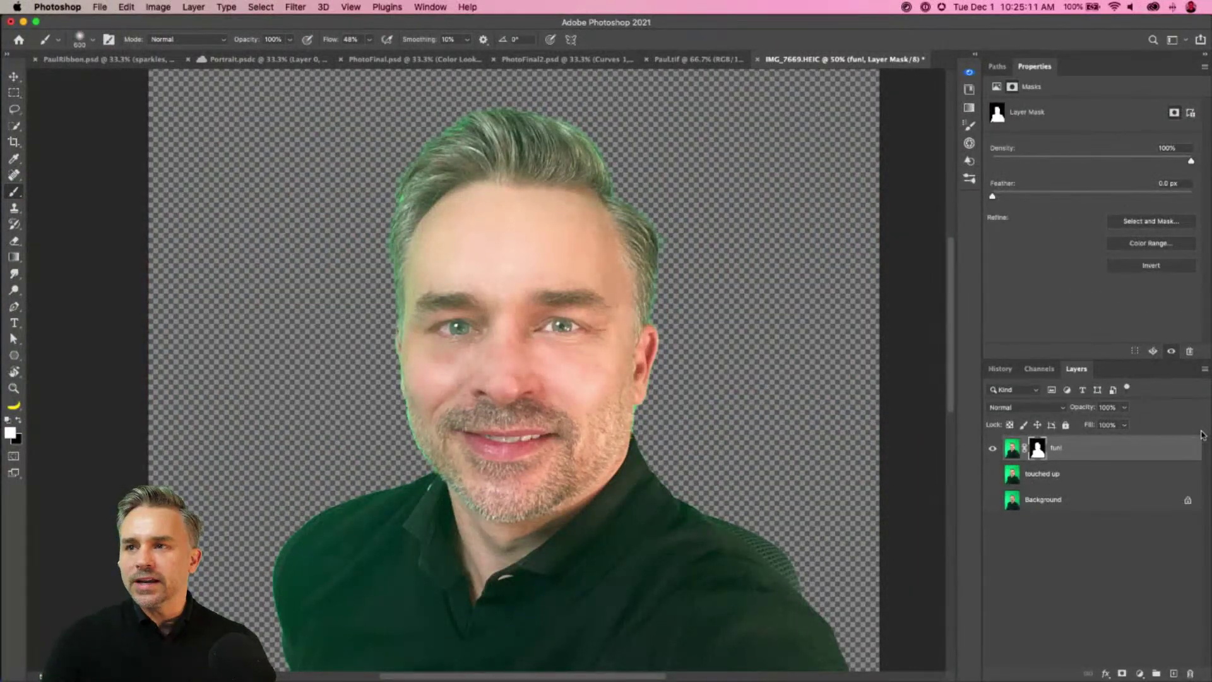
- Delete the fun! layer's mask and run Remove Background on the layer again
{"action": "right_click", "coordinate": [1039, 449]}
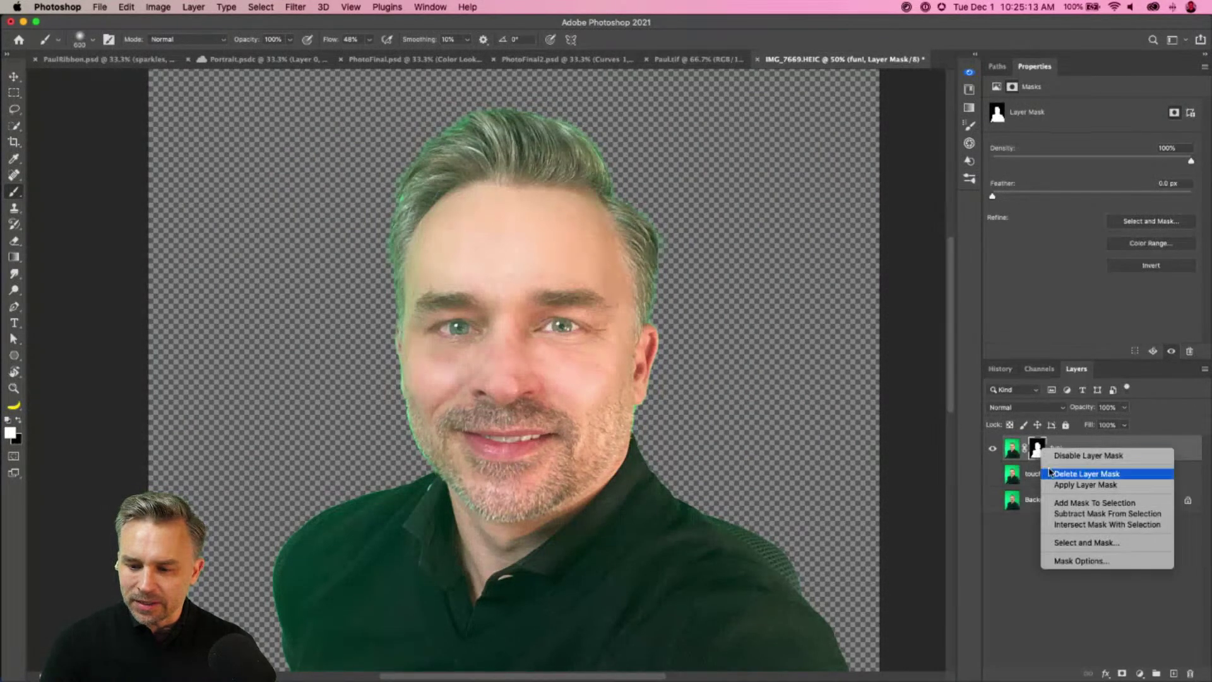
{"action": "left_click", "coordinate": [1061, 474]}
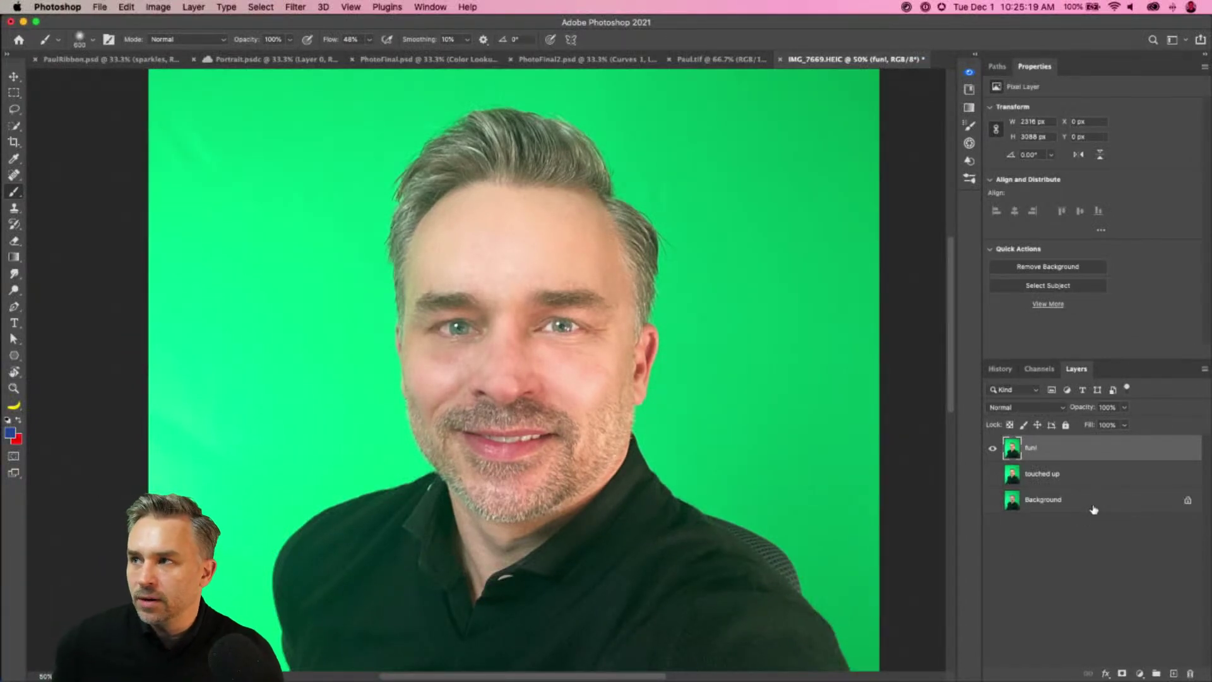
{"action": "left_click", "coordinate": [1033, 267]}
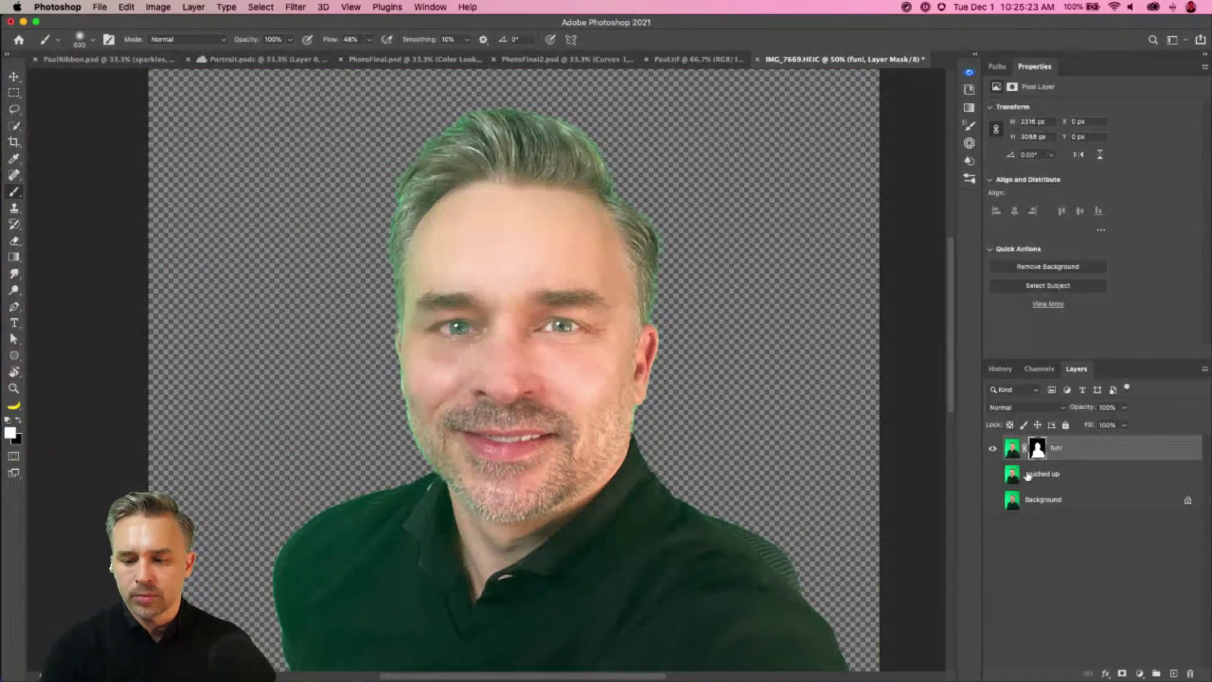
- Add a layer above the touched up layer and fill it with a magenta-to-light-blue gradient preset
{"action": "left_click", "coordinate": [1027, 476]}
{"action": "left_click", "coordinate": [1171, 673]}
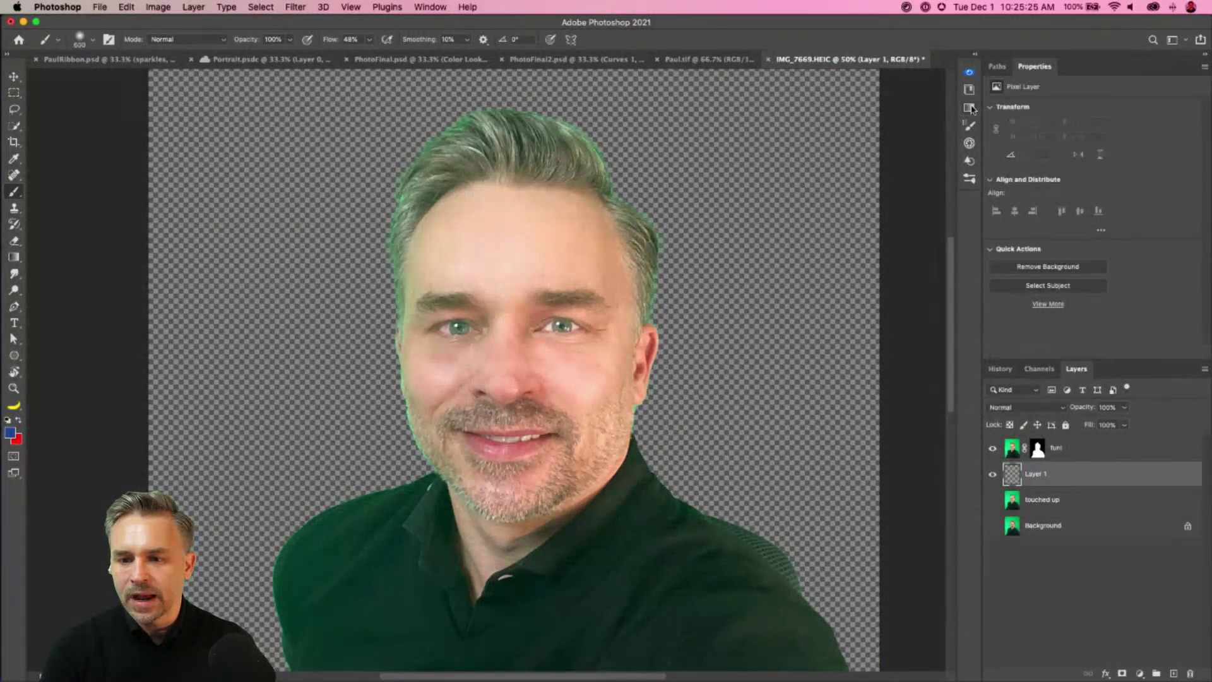
{"action": "left_click", "coordinate": [969, 109]}
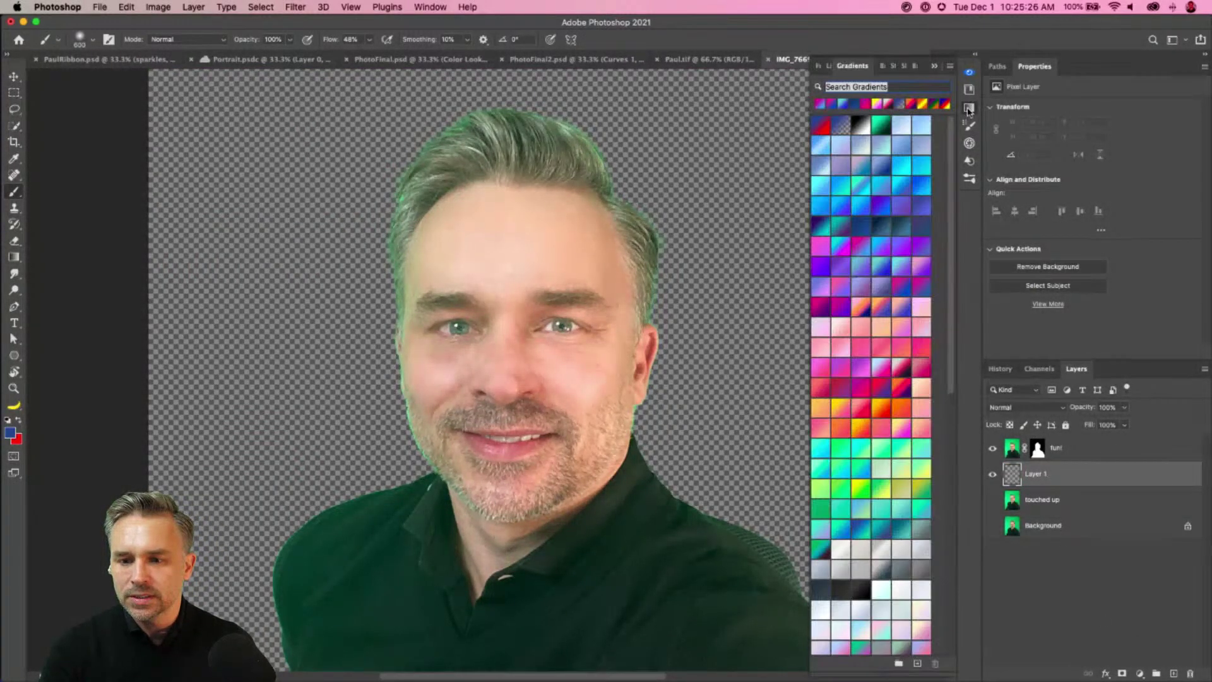
{"action": "left_click", "coordinate": [876, 369]}
{"action": "left_click", "coordinate": [1029, 606]}
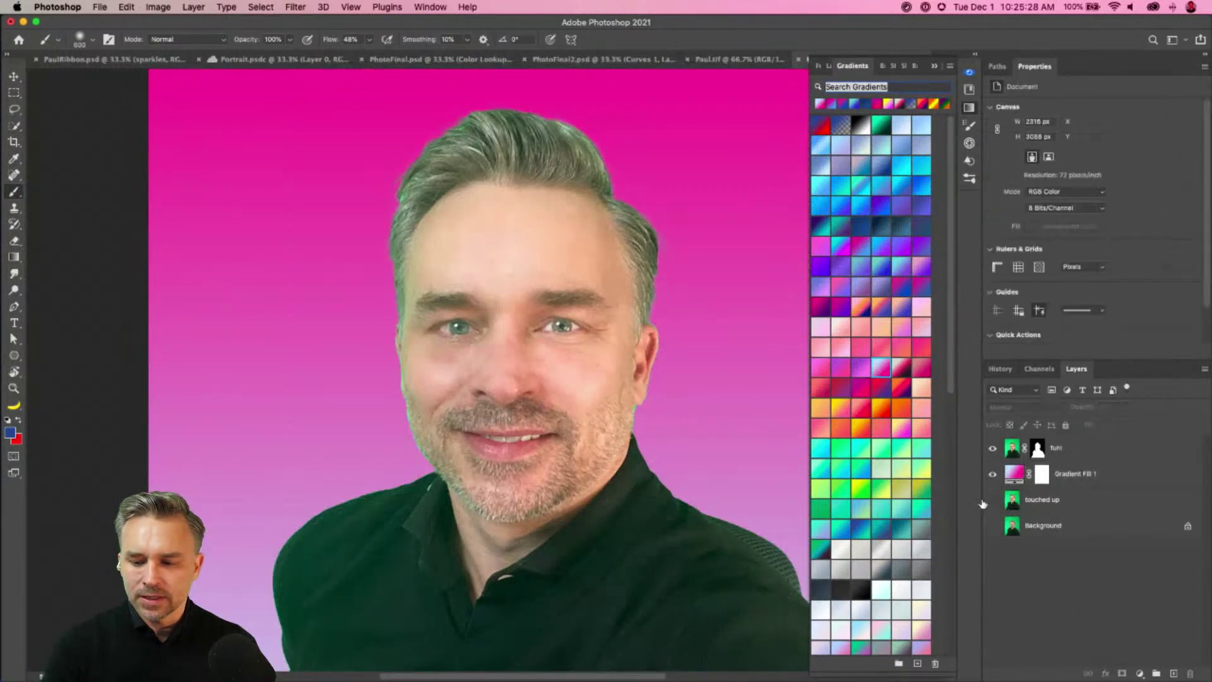
- Add a Black & White adjustment layer above the fun! layer and clip it to that layer
{"action": "left_click", "coordinate": [1113, 451]}
{"action": "key", "text": "super+0"}
{"action": "key", "text": "super+minus"}
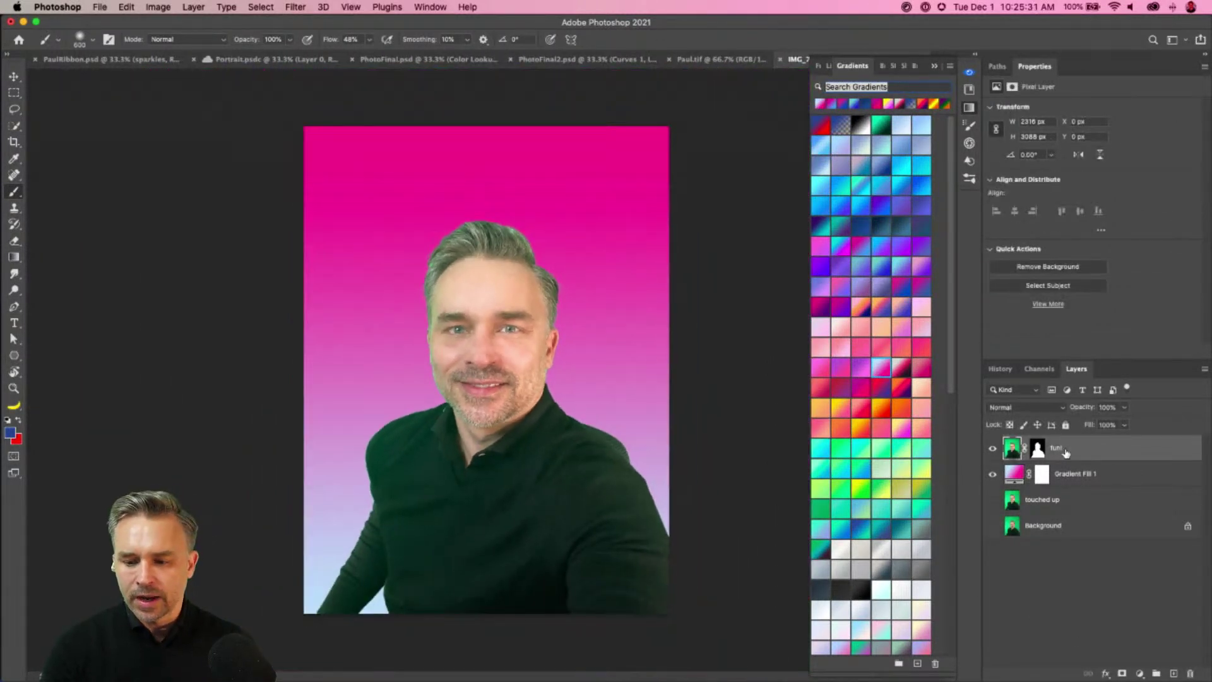
{"action": "left_click", "coordinate": [1144, 673]}
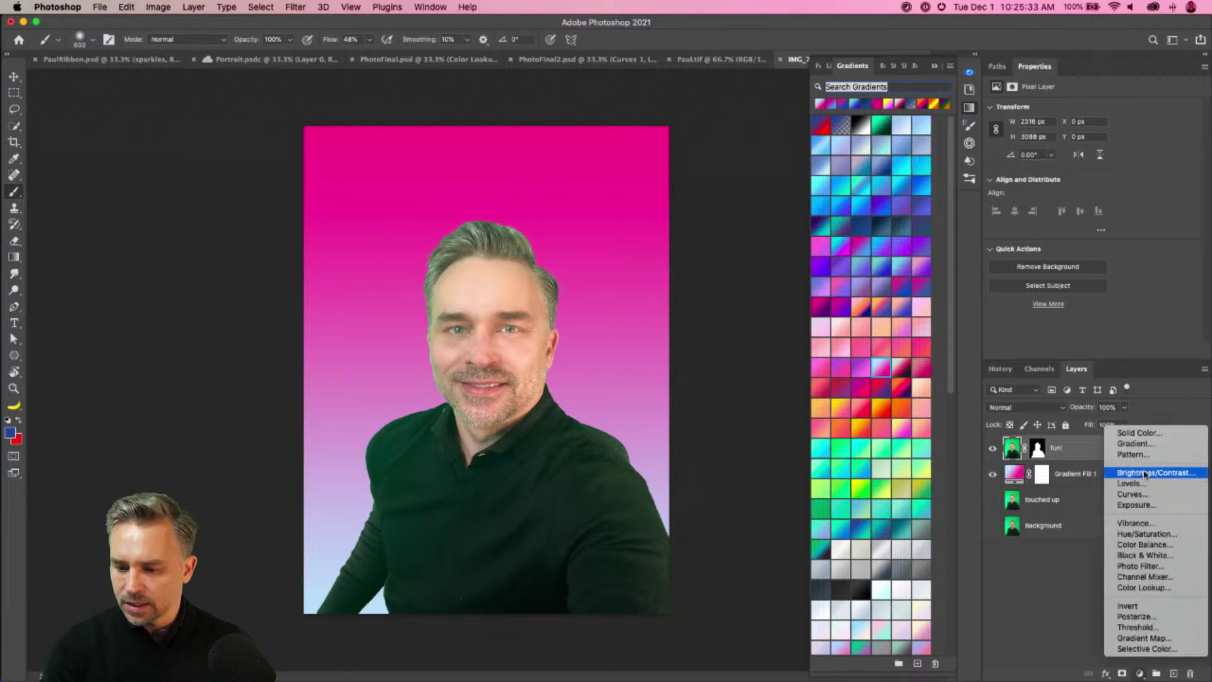
{"action": "key", "text": "Return"}
{"action": "left_click", "coordinate": [1069, 460], "text": "alt"}
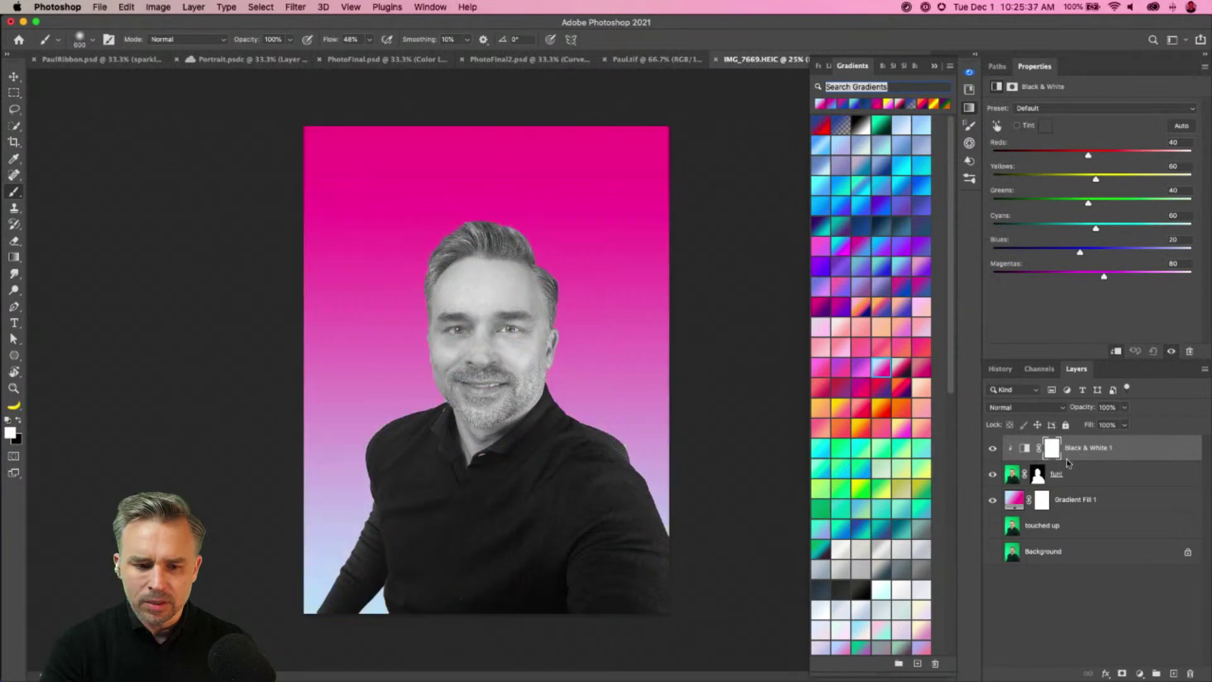
- Add an empty layer directly above the Gradient Fill 1 layer and check the available shape presets
{"action": "left_click", "coordinate": [1077, 507]}
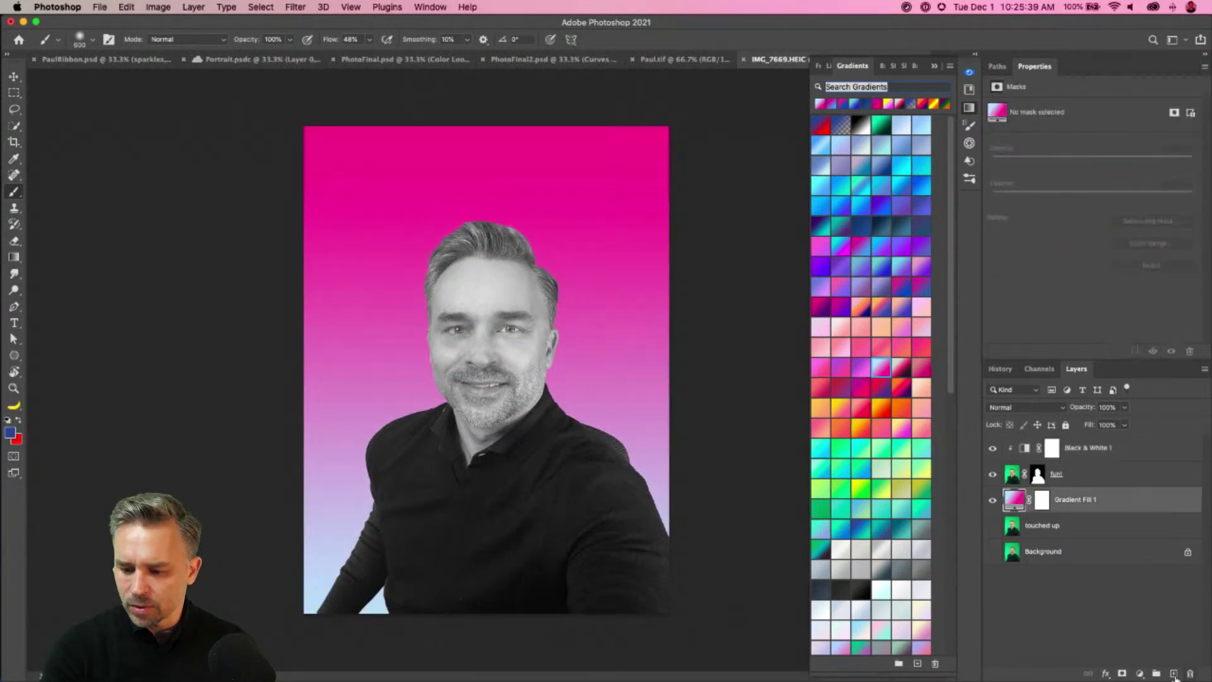
{"action": "left_click", "coordinate": [1173, 675]}
{"action": "left_click_drag", "start_coordinate": [807, 75], "coordinate": [703, 70]}
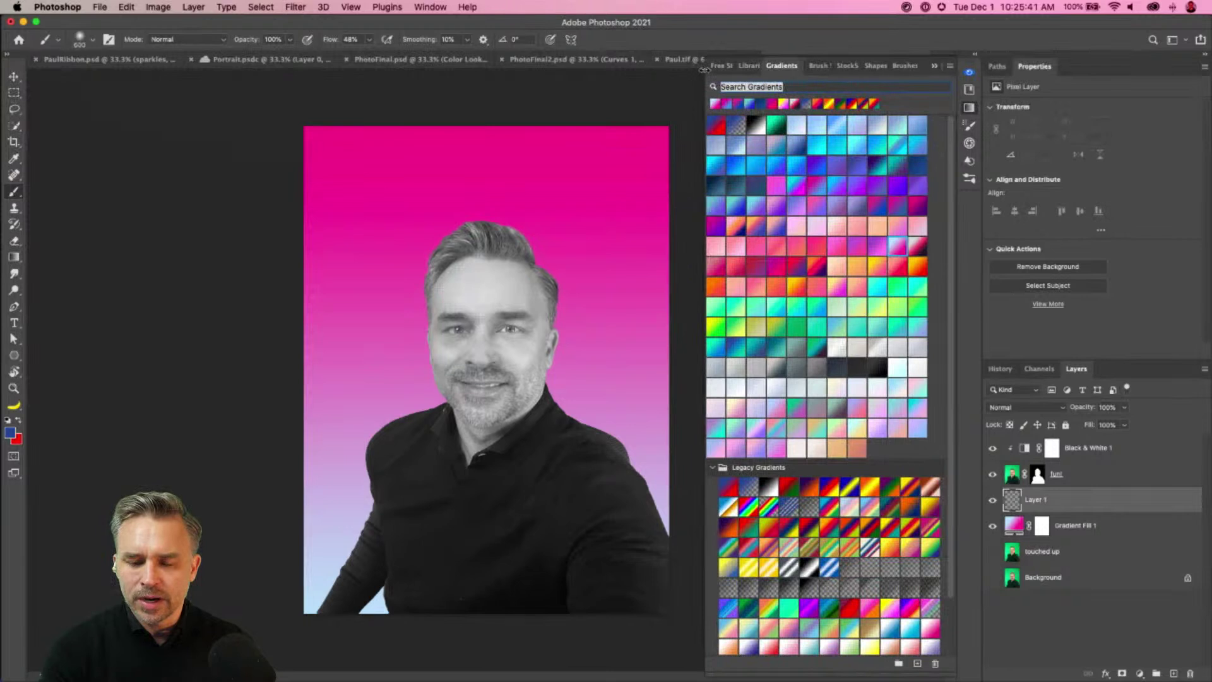
{"action": "left_click", "coordinate": [876, 66]}
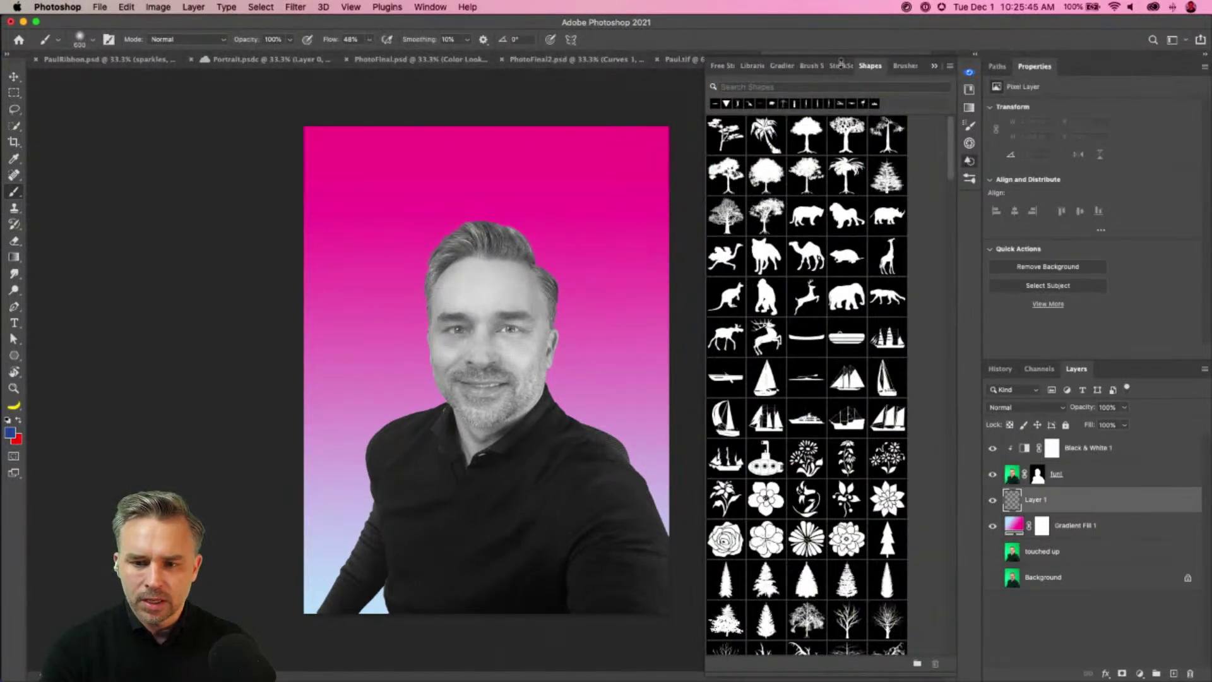
{"action": "left_click", "coordinate": [935, 67]}
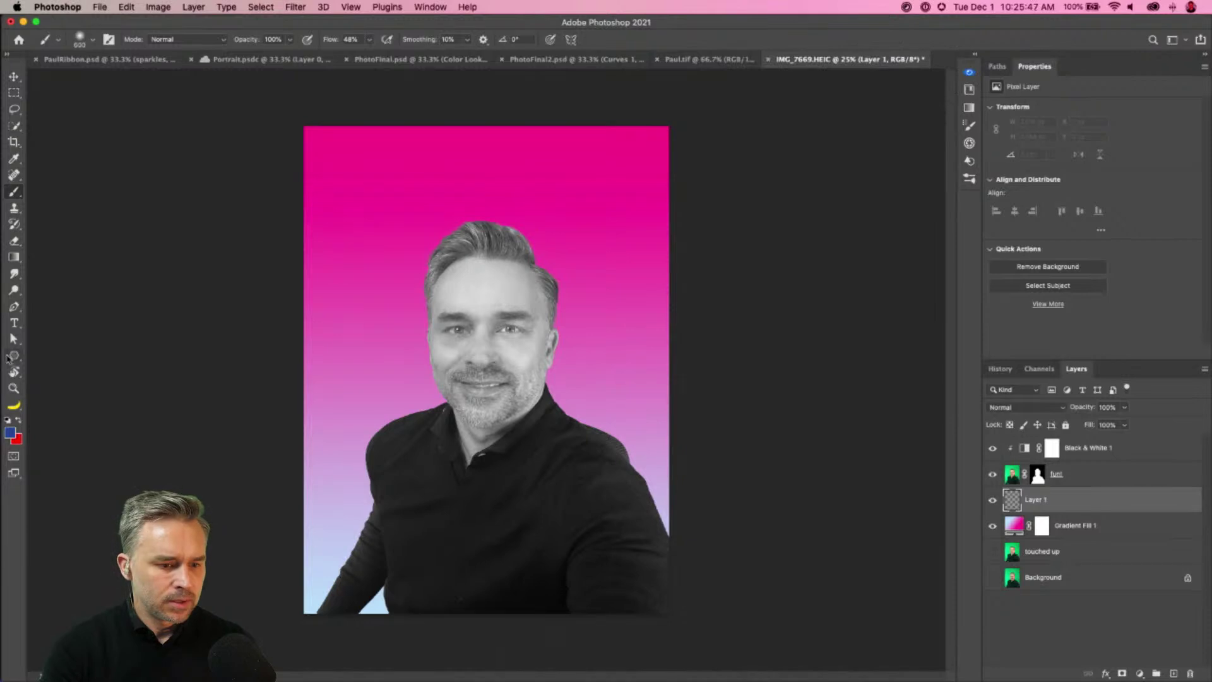
- Draw a white circle about 1714 px in diameter behind the man's head with the Ellipse tool
{"action": "left_click", "coordinate": [11, 358]}
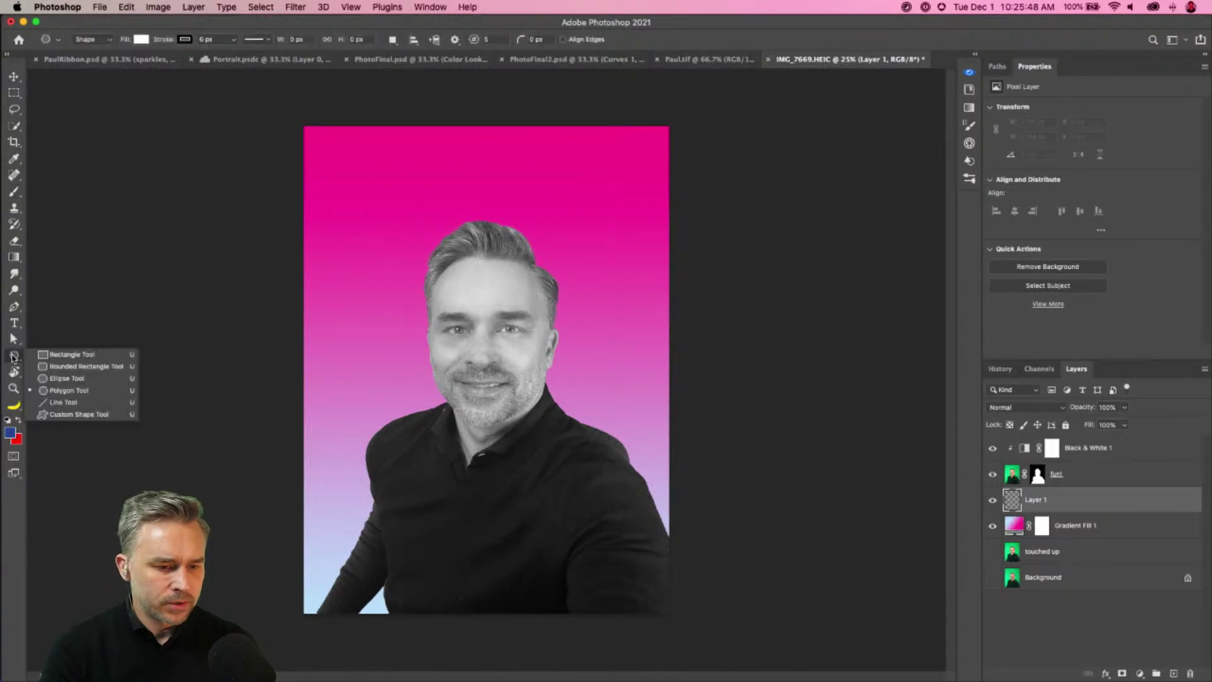
{"action": "left_click", "coordinate": [66, 378]}
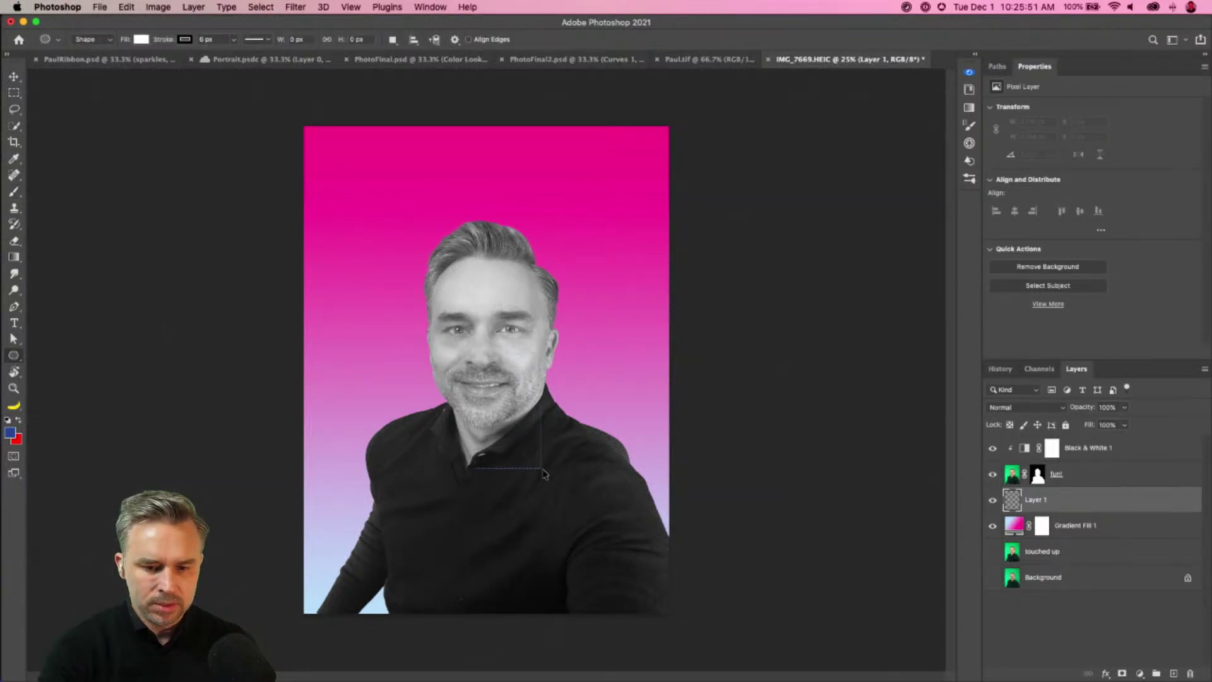
{"action": "left_click_drag", "start_coordinate": [372, 217], "coordinate": [643, 488]}
- Move the circle slightly down and to the left to centre it behind the head, and remove its stroke
{"action": "left_click", "coordinate": [13, 76]}
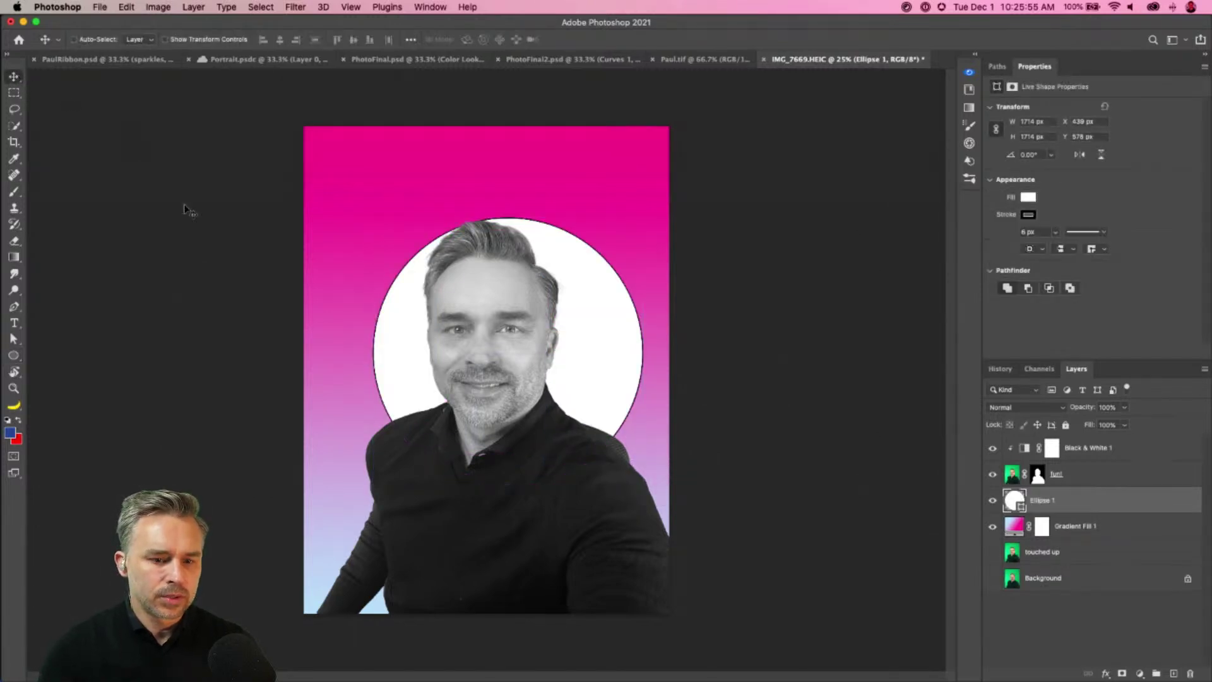
{"action": "left_click_drag", "start_coordinate": [391, 342], "coordinate": [372, 355]}
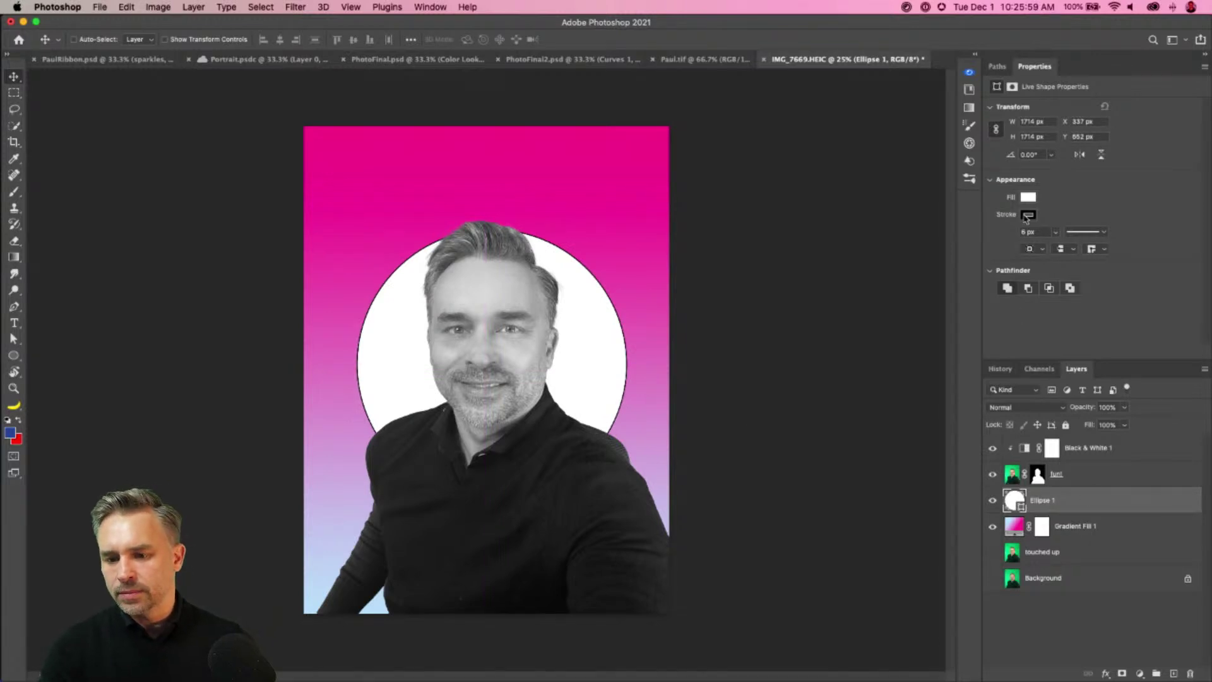
{"action": "left_click", "coordinate": [1028, 214]}
{"action": "left_click", "coordinate": [1003, 239]}
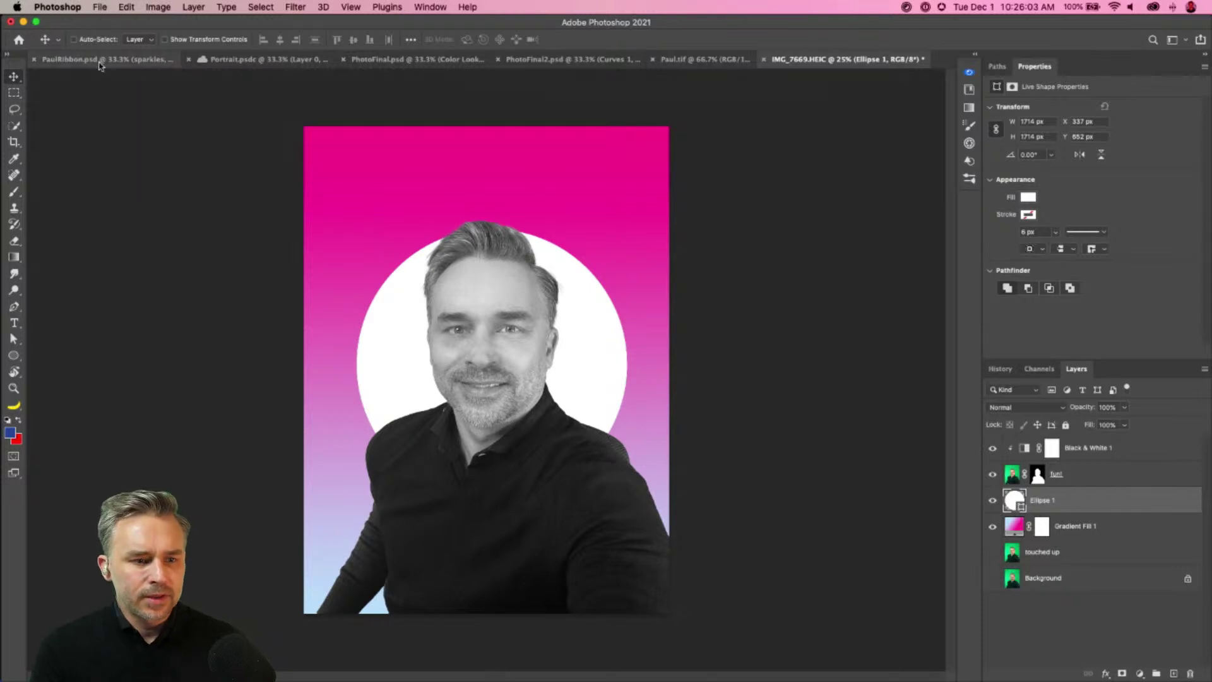
- Look through the open documents Portrait.psdc and PhotoFinal.psd, and bring up PhotoFinal2.psd with its composite RGB channel active
{"action": "left_click", "coordinate": [268, 63]}
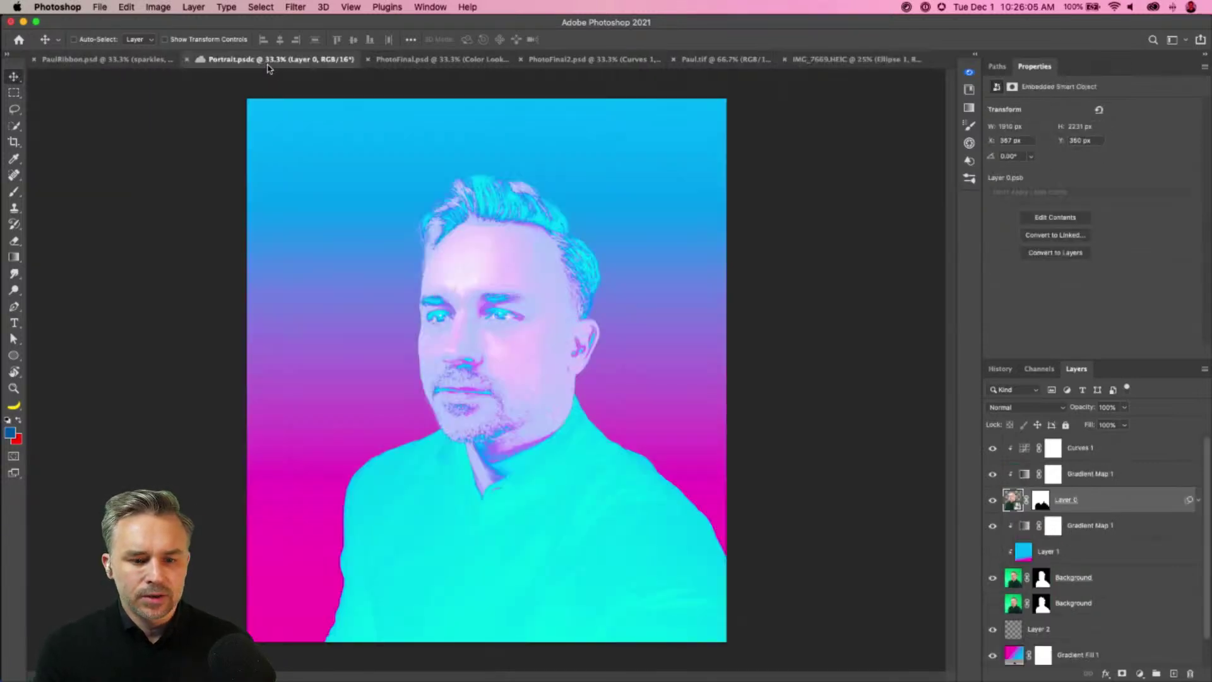
{"action": "left_click", "coordinate": [415, 61]}
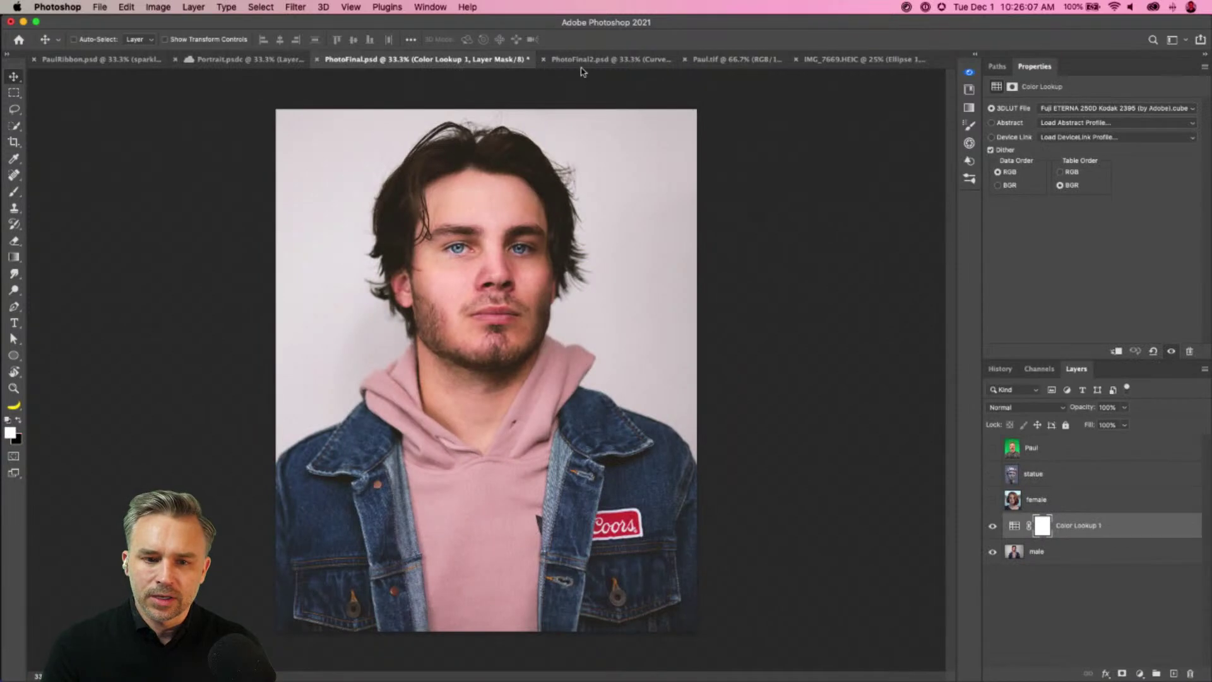
{"action": "left_click", "coordinate": [589, 62]}
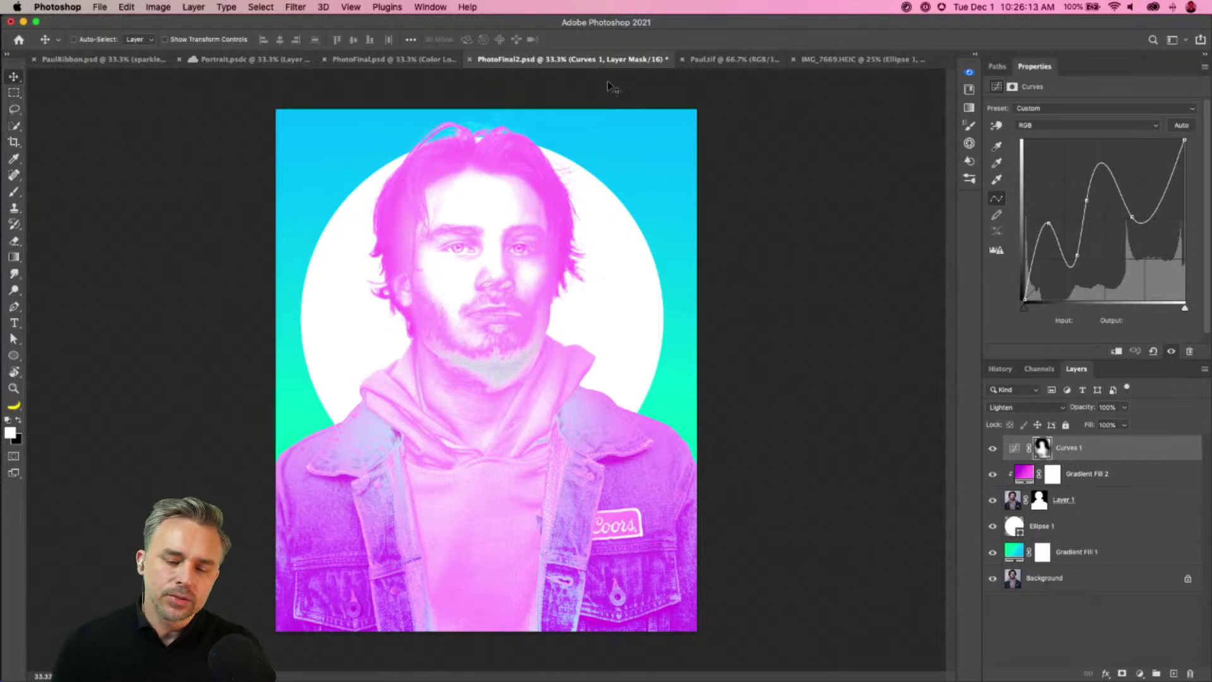
{"action": "key", "text": "super+2"}
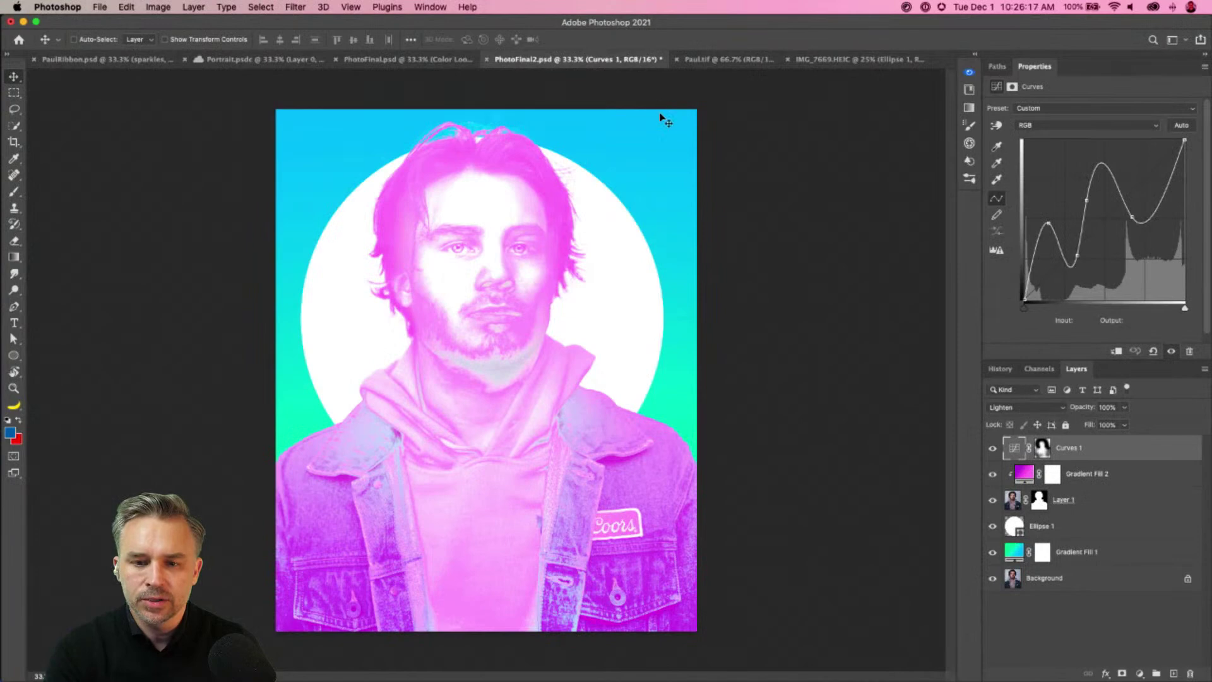
- View the Save for Web (Legacy) export settings for PhotoFinal2.psd and close them without saving
{"action": "left_click", "coordinate": [99, 7]}
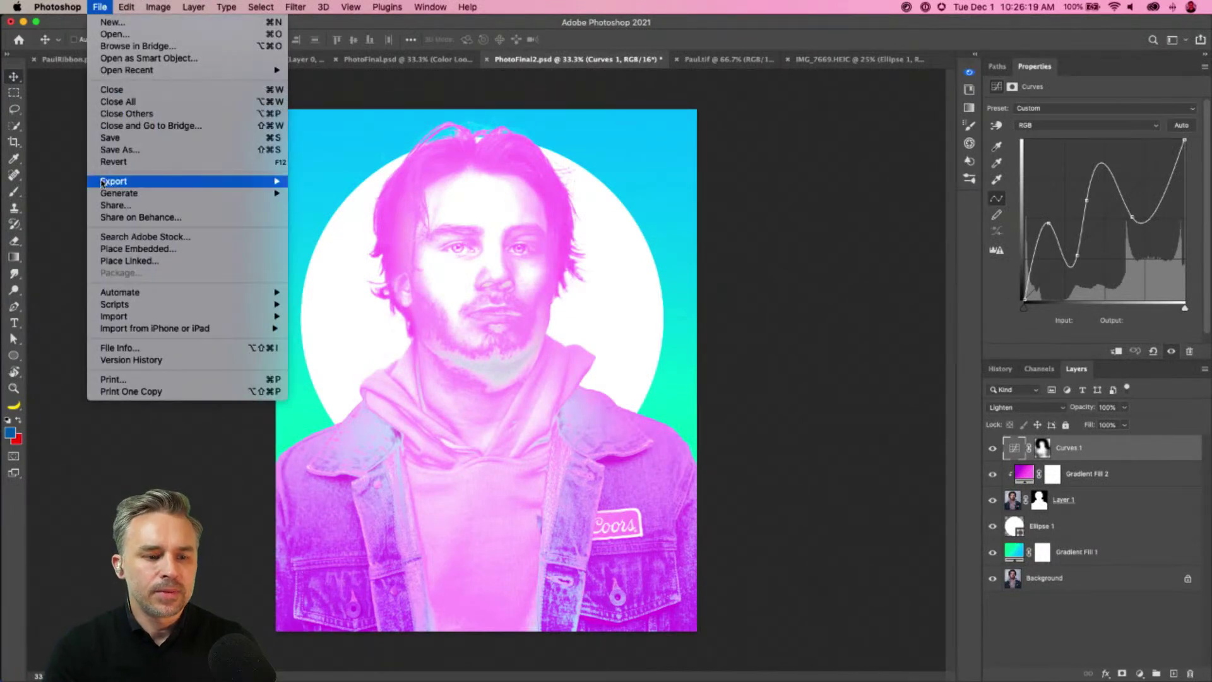
{"action": "mouse_move", "coordinate": [104, 183]}
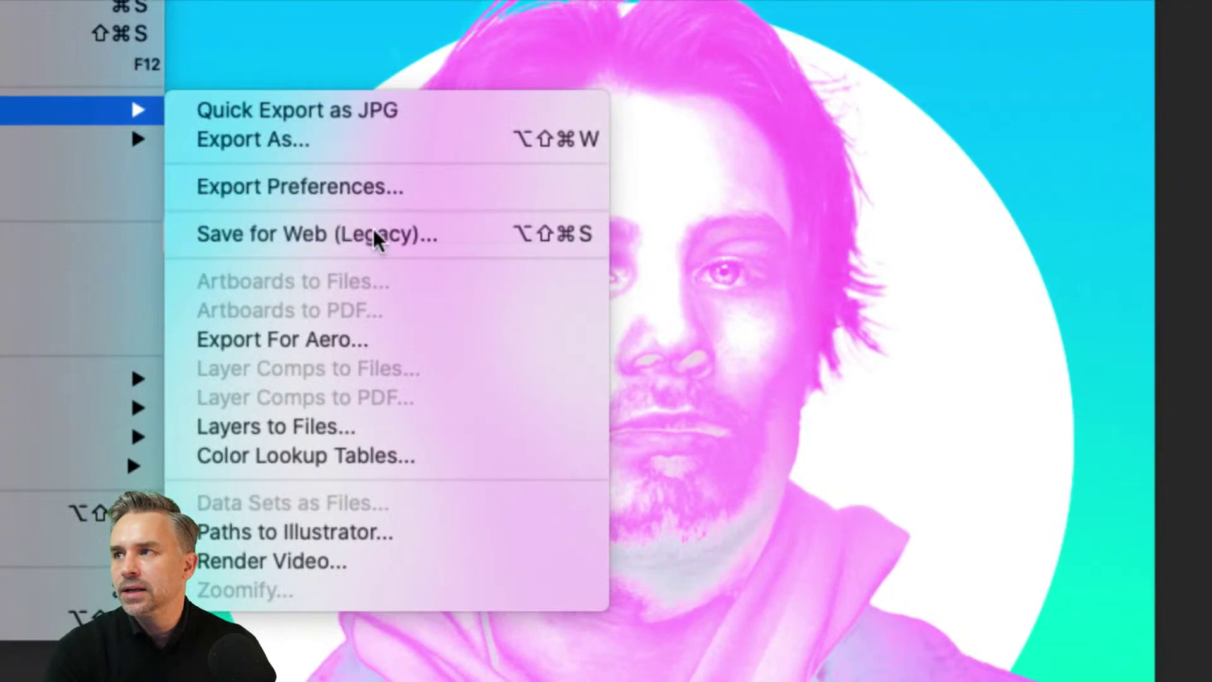
{"action": "left_click", "coordinate": [373, 233]}
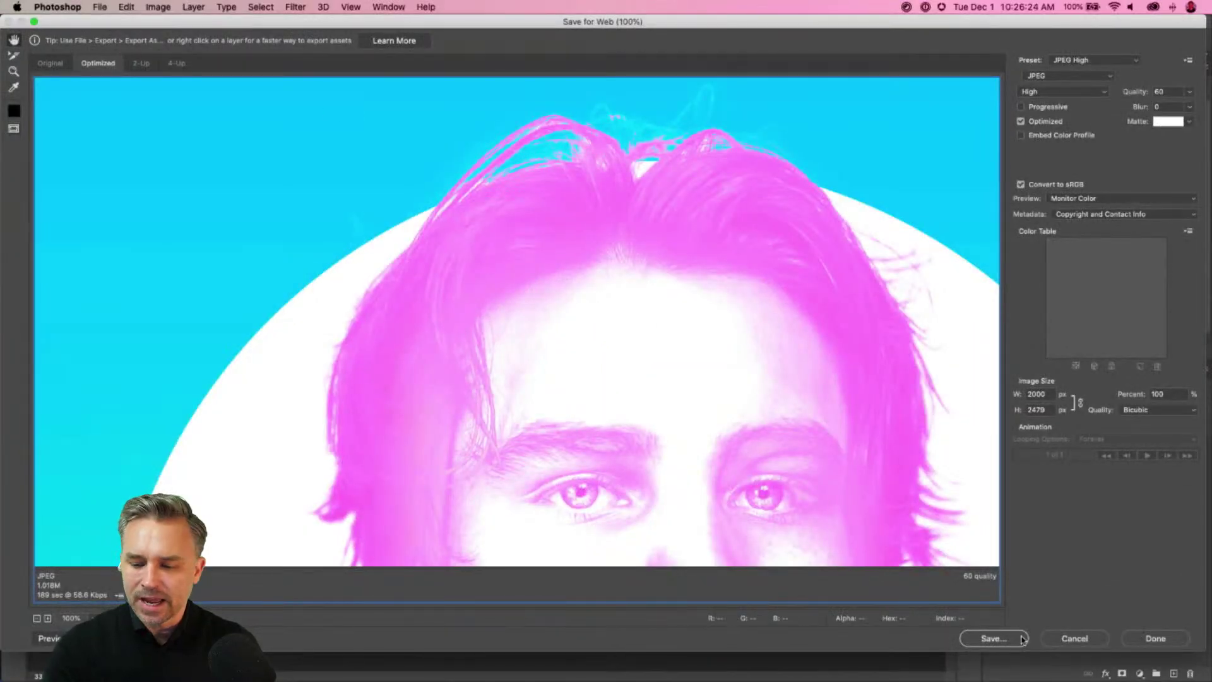
{"action": "left_click", "coordinate": [1074, 638]}
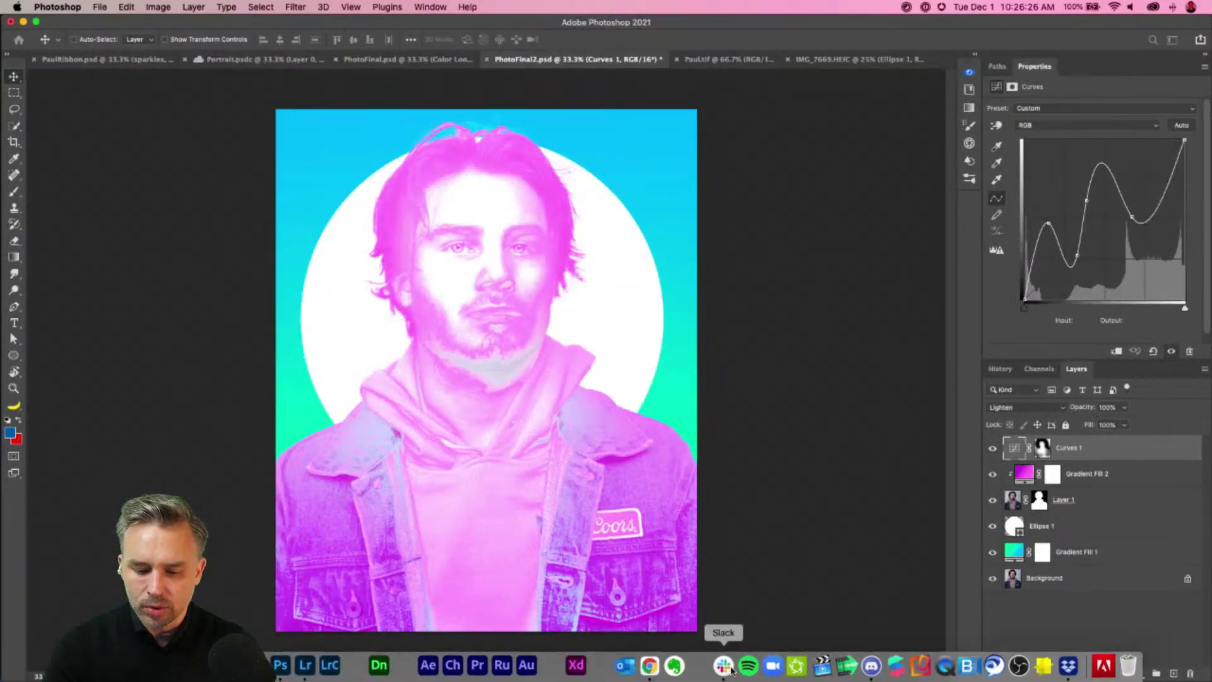
- Switch to Discord to view the current-challenge channel of the Adobe Photoshop server
{"action": "left_click", "coordinate": [871, 665]}
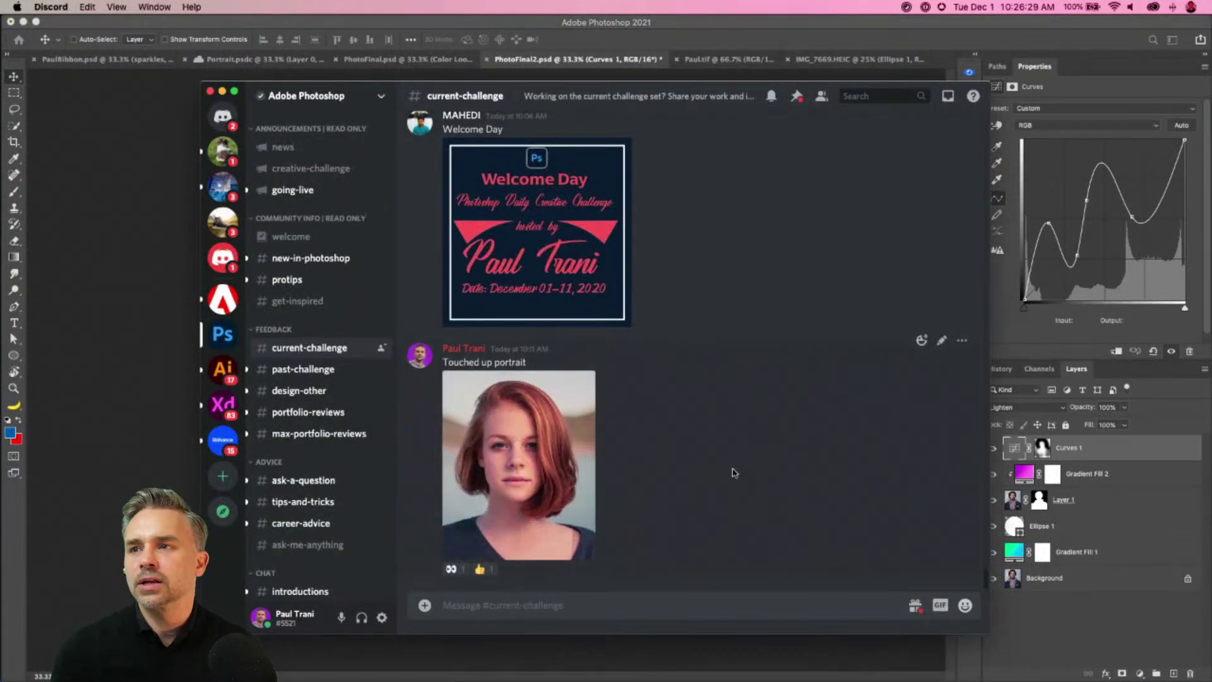